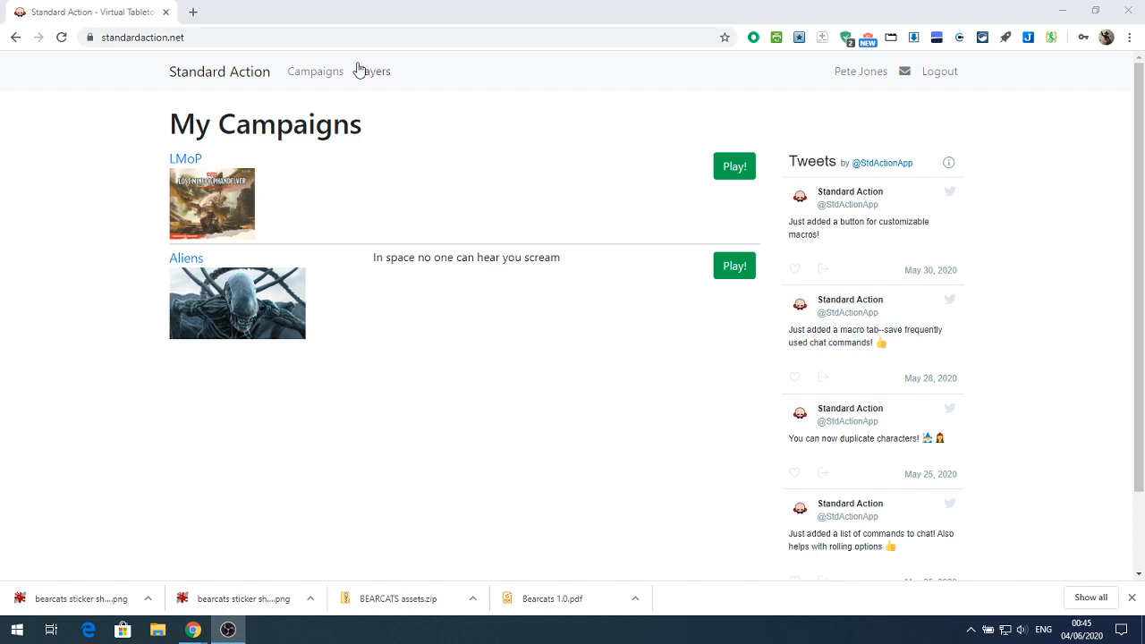
Open the public campaigns list and browse through its entries
left_click(315, 71)
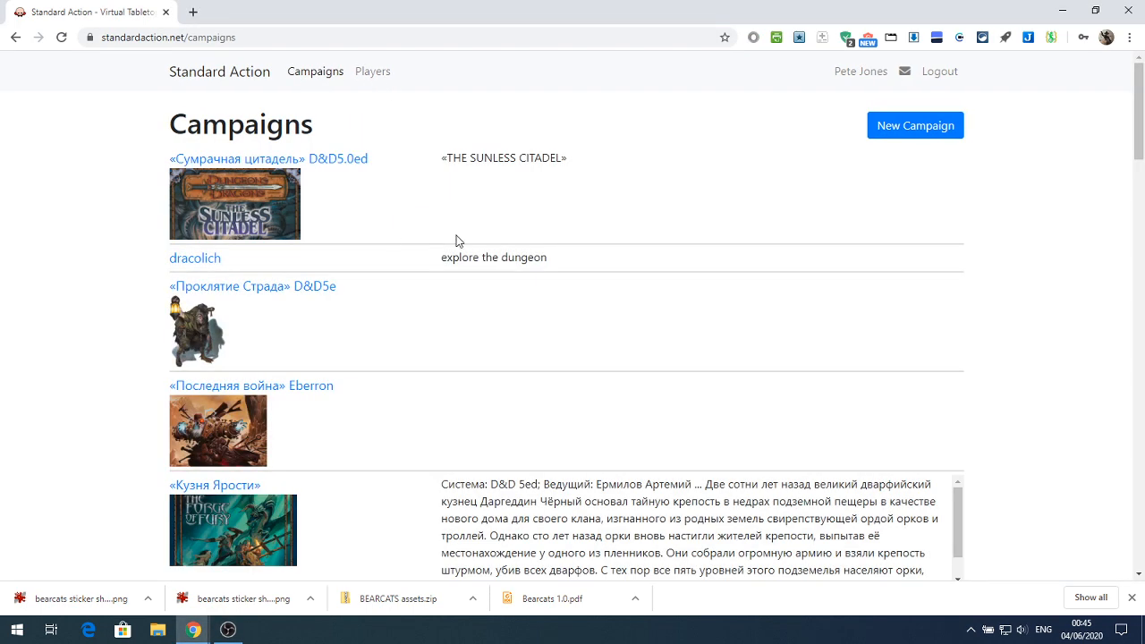
scroll(456, 241, "down", 5)
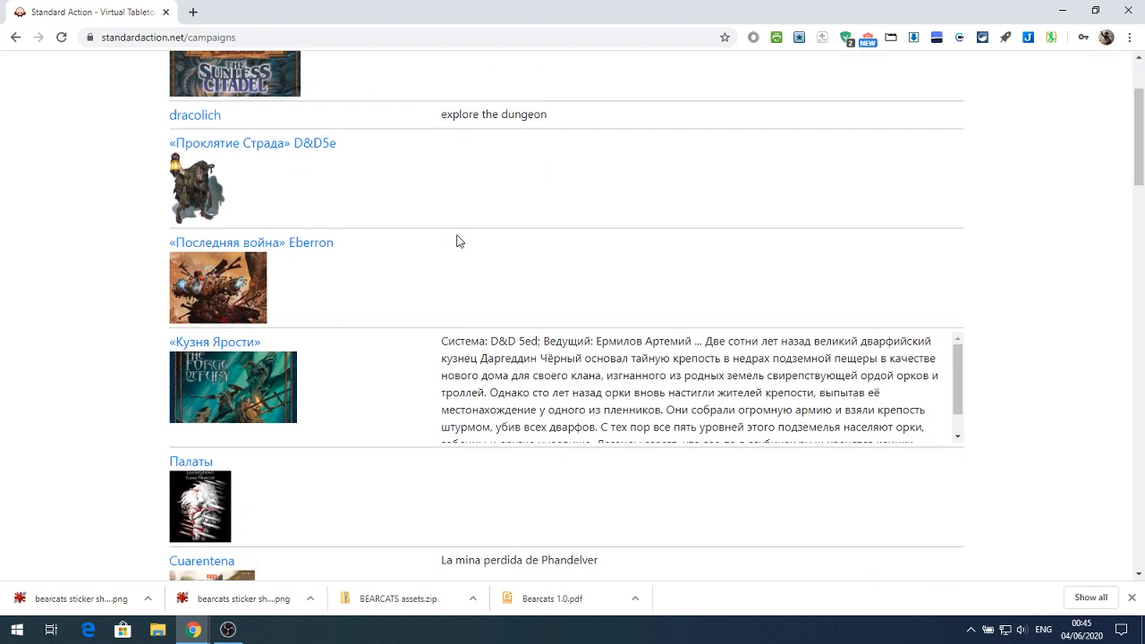
scroll(457, 241, "down", 8)
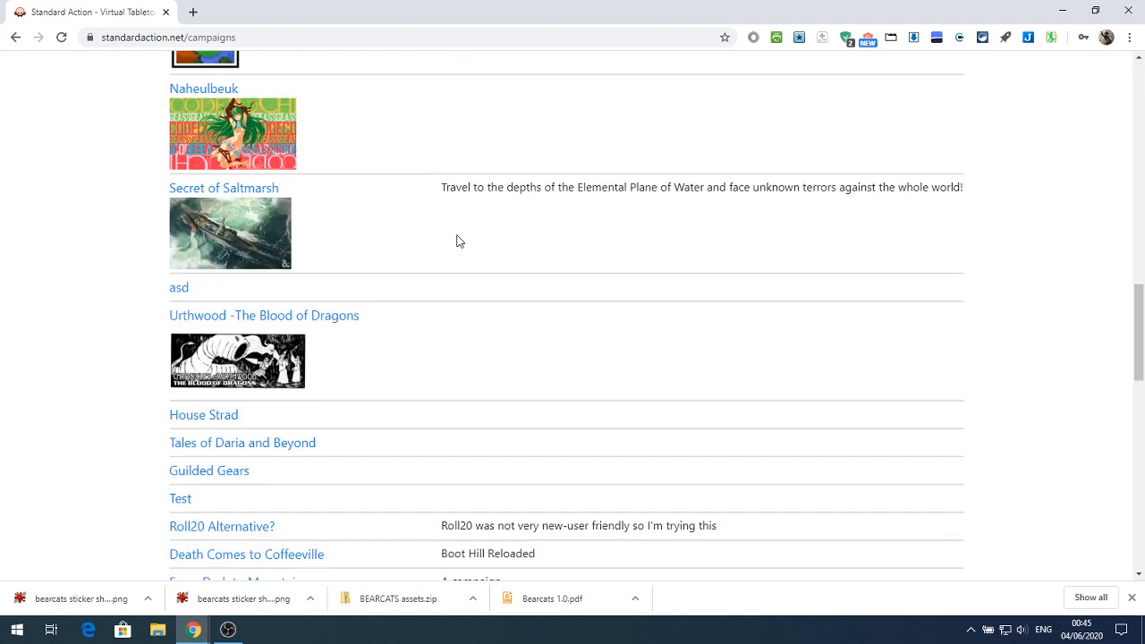
scroll(456, 240, "up", 4)
scroll(456, 240, "up", 9)
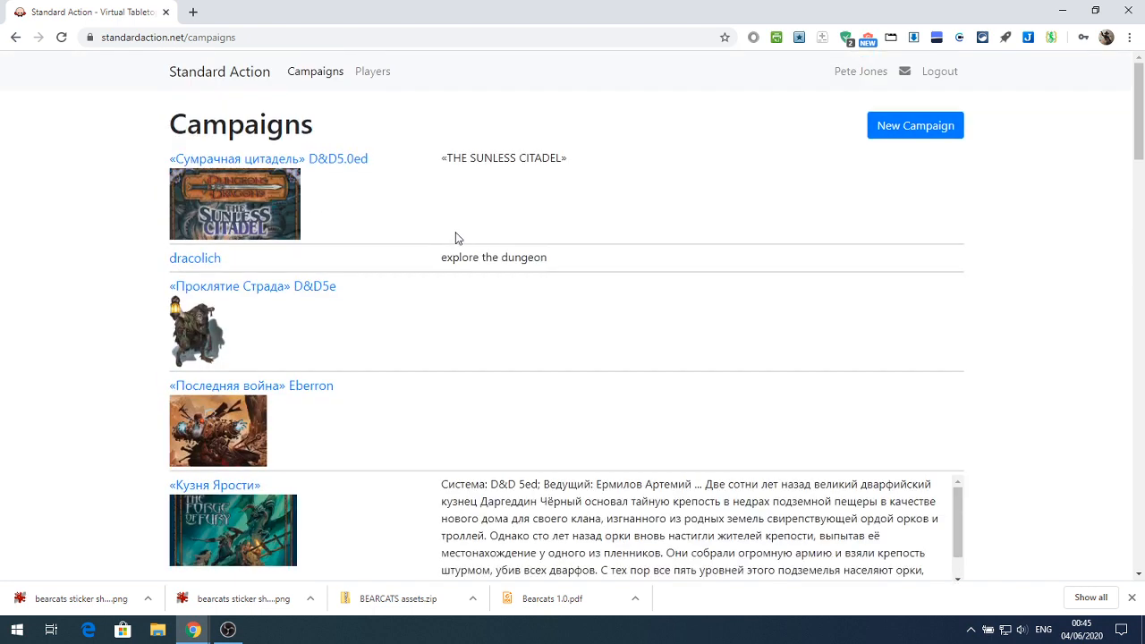
Browse the list of registered players and return to the My Campaigns home page
left_click(367, 75)
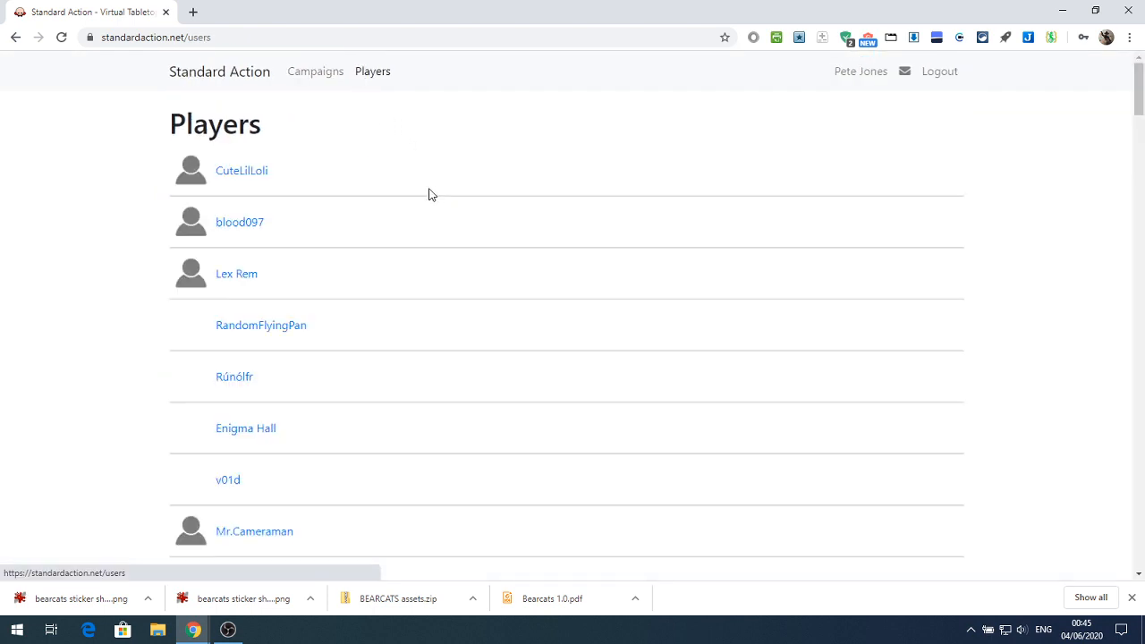
scroll(420, 230, "down", 3)
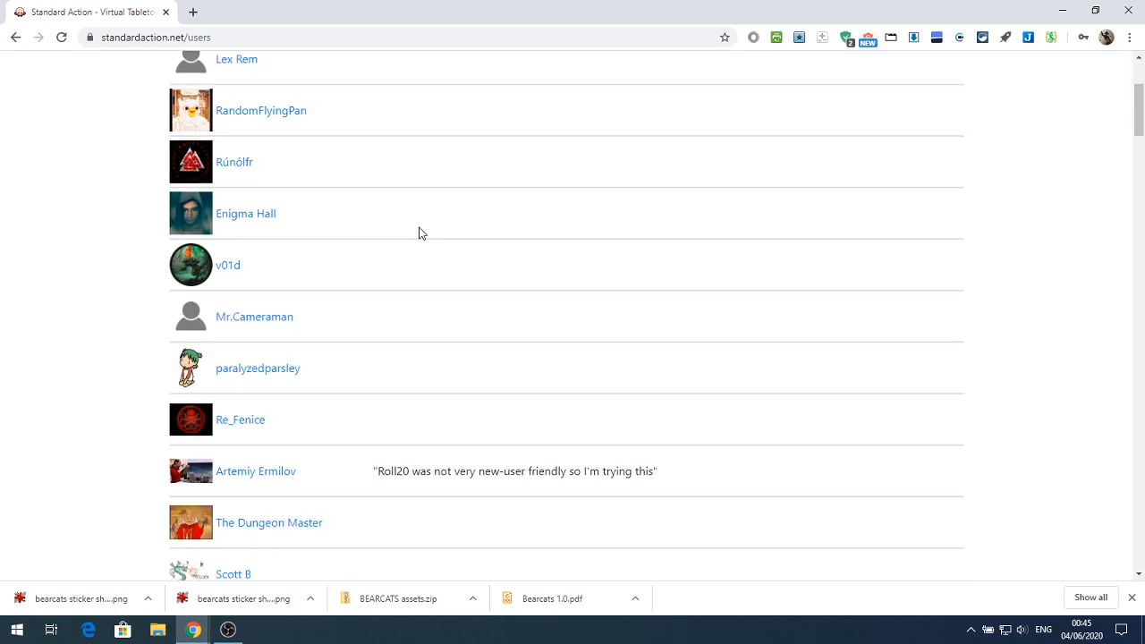
scroll(419, 227, "down", 5)
scroll(418, 223, "up", 8)
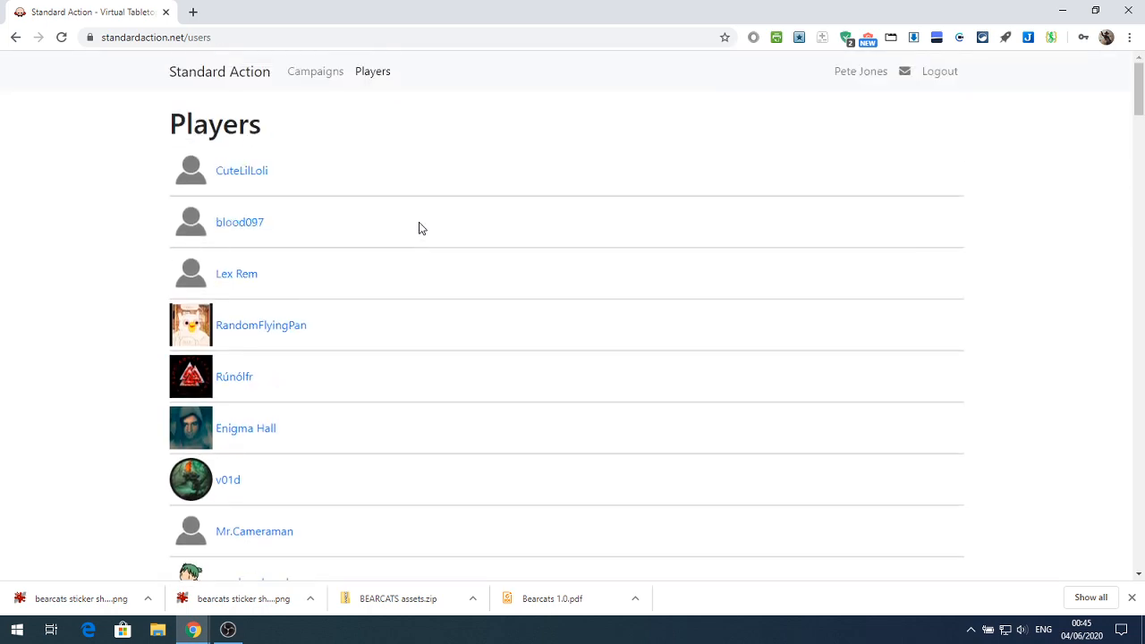
left_click(197, 78)
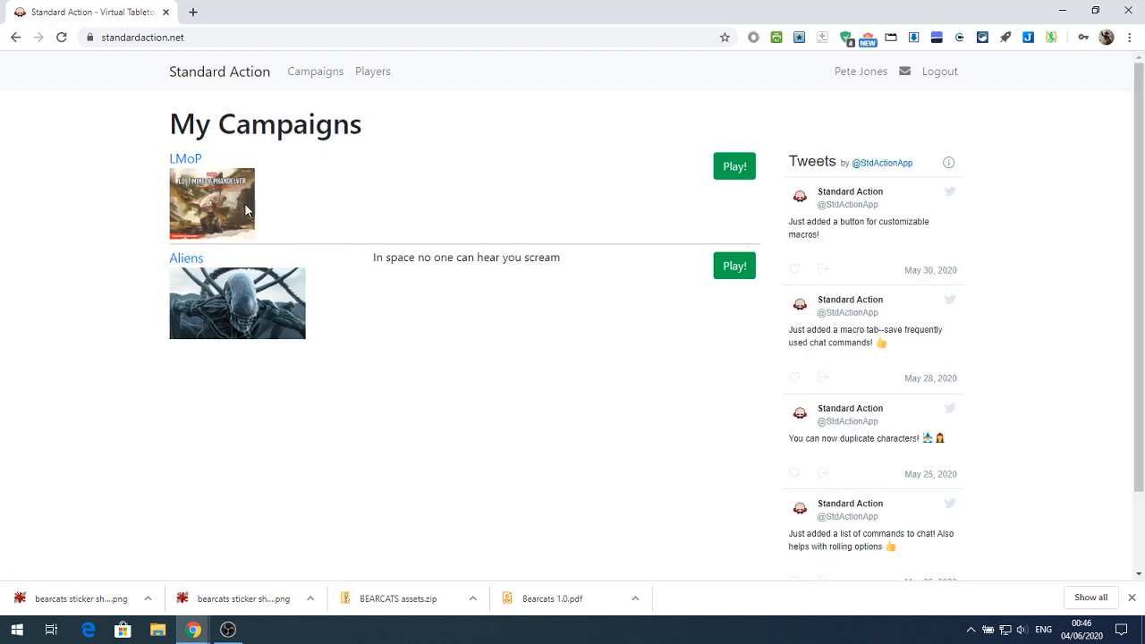
Create a new campaign titled Test
left_click(314, 73)
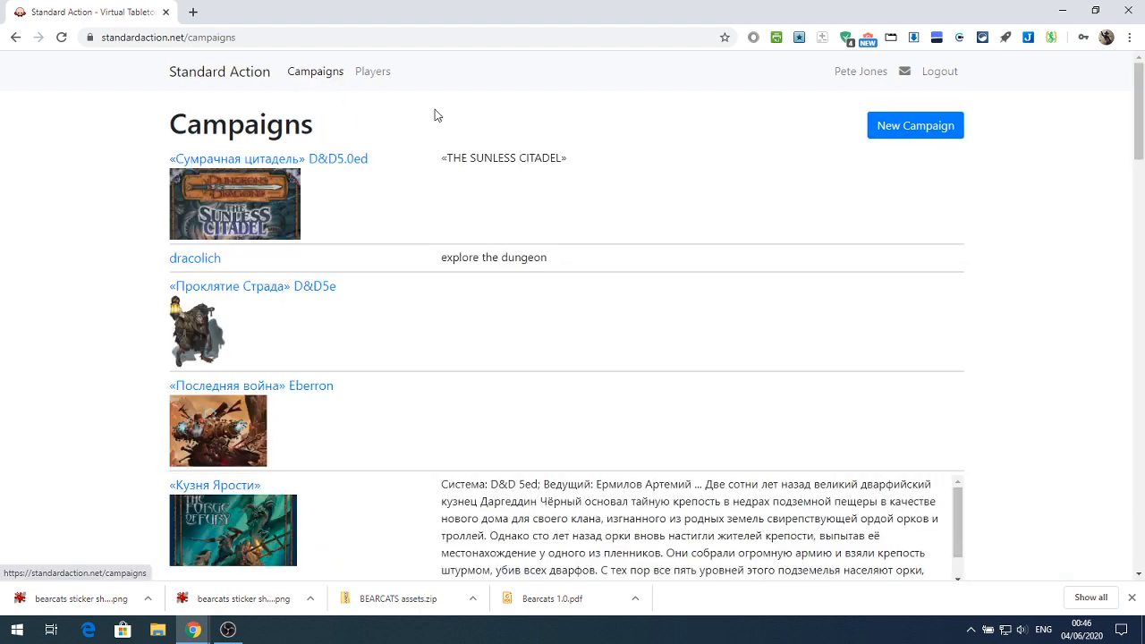
left_click(884, 134)
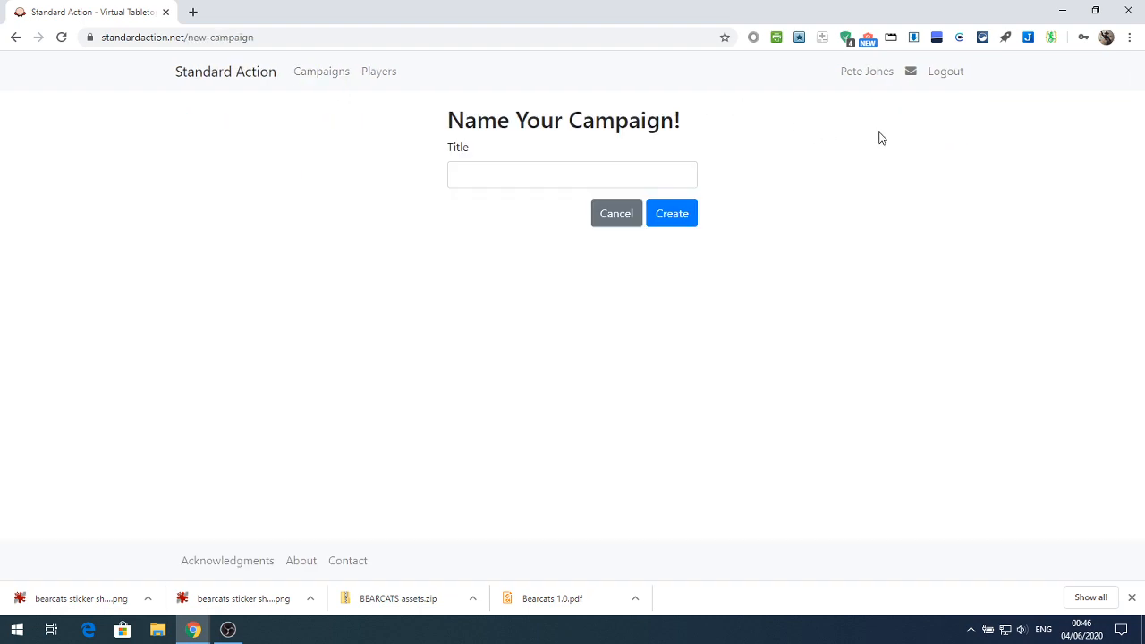
left_click(466, 174)
type("Test")
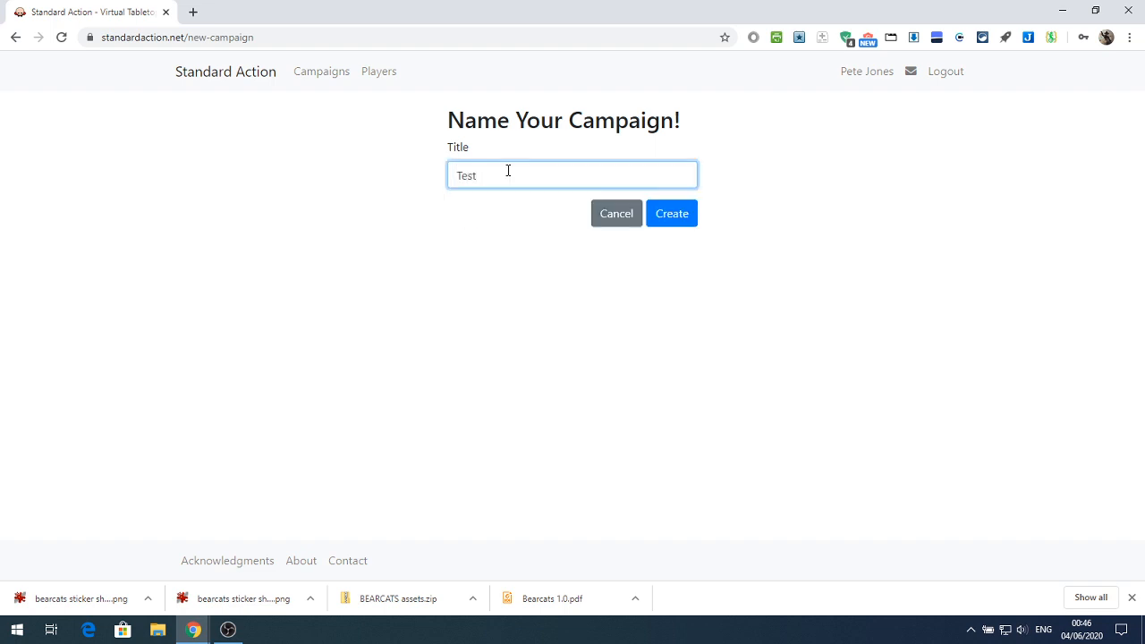
left_click(668, 215)
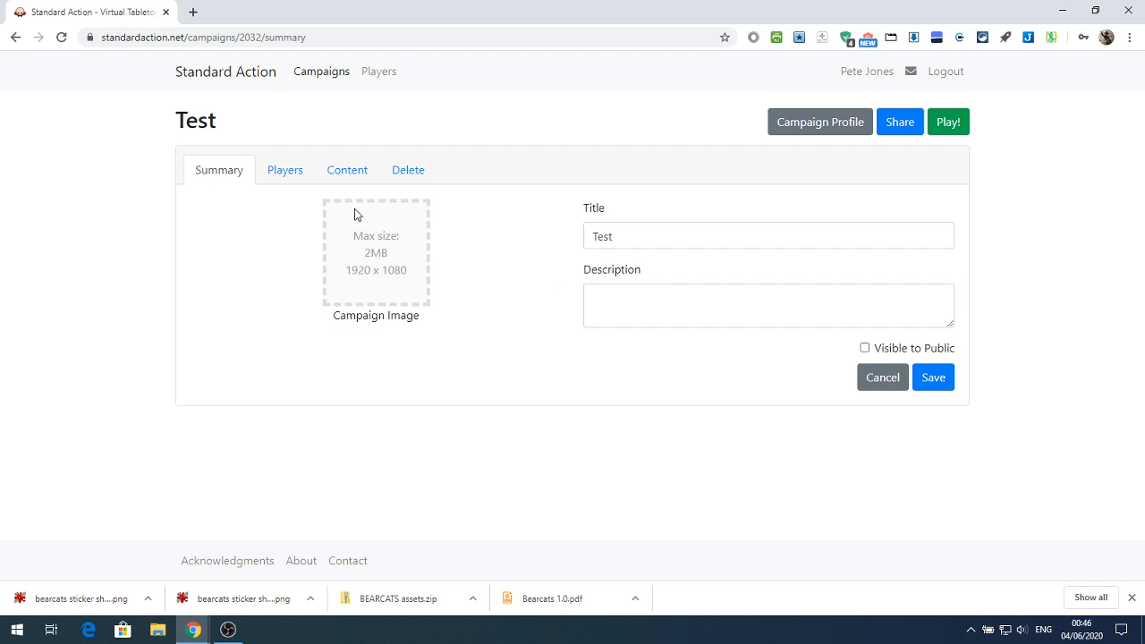
Review the Test campaign's players and content pages and delete the campaign, confirming with the title Test
left_click(284, 172)
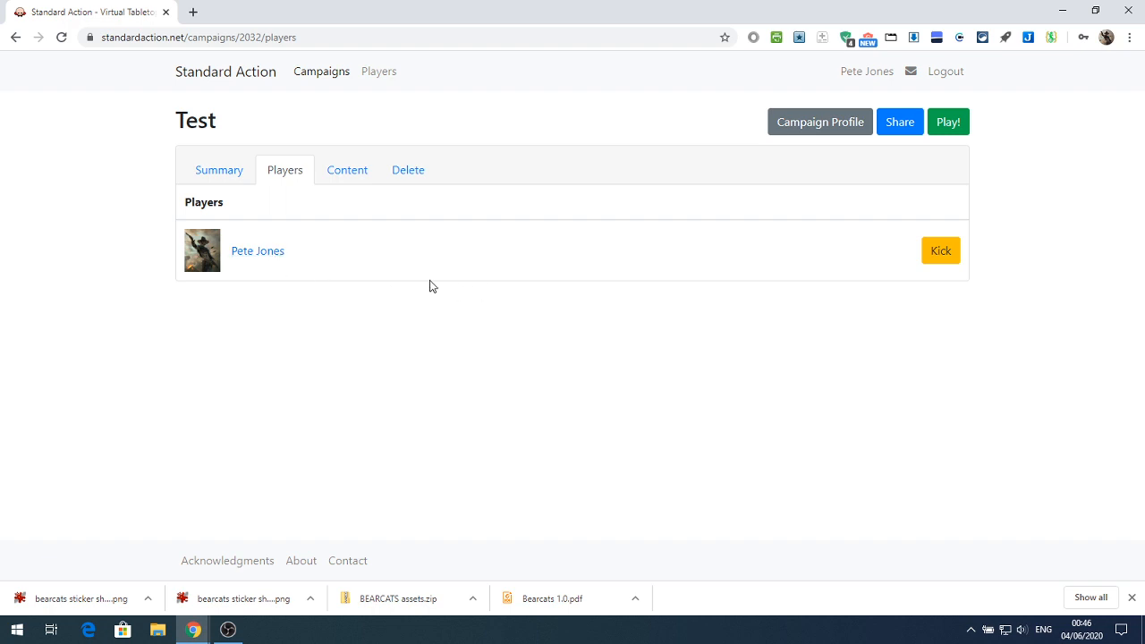
left_click(350, 173)
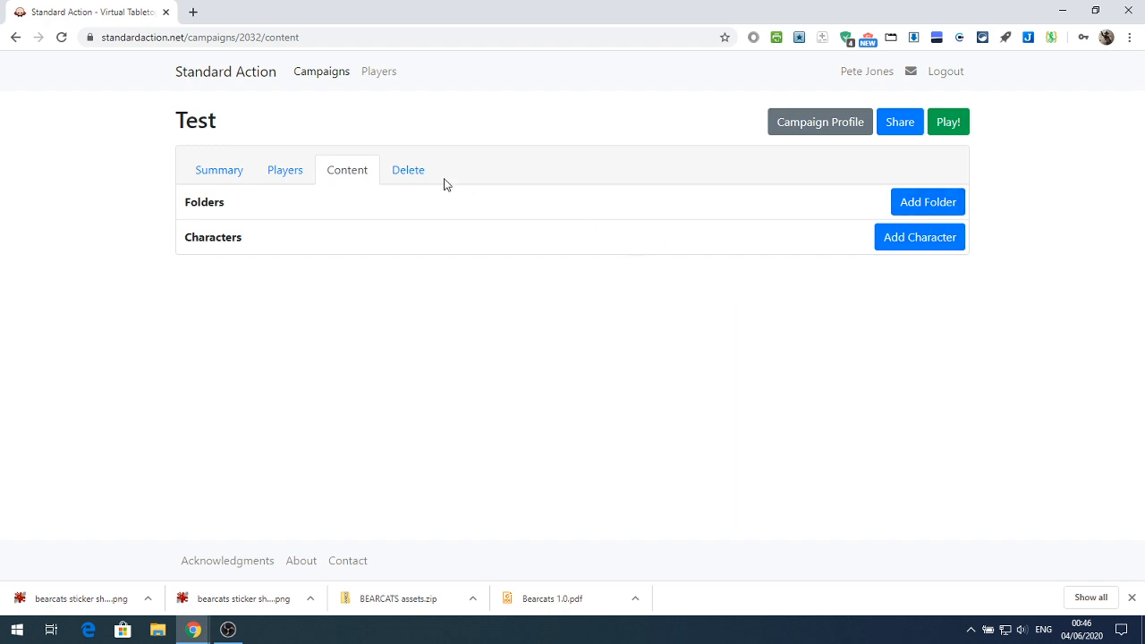
left_click(410, 172)
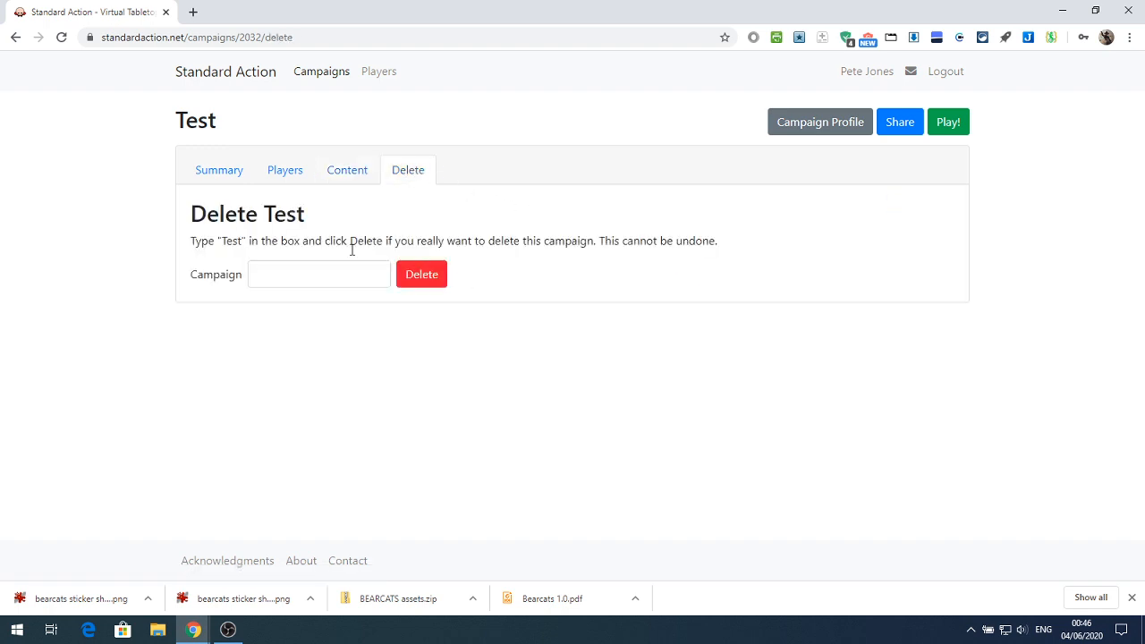
left_click(312, 271)
type("Test")
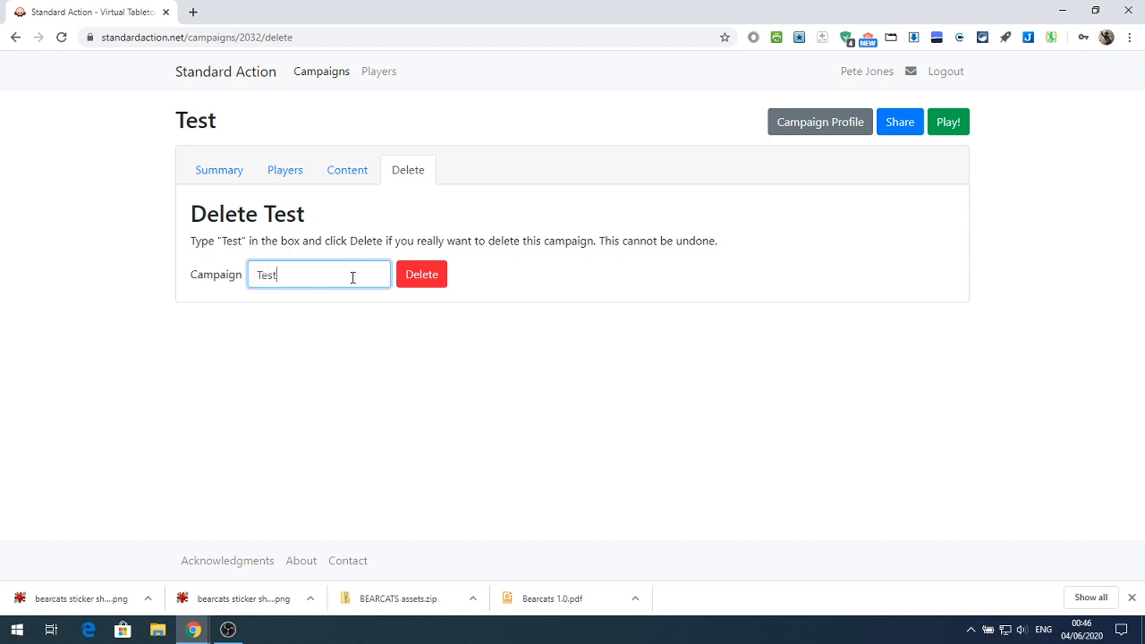
left_click(422, 292)
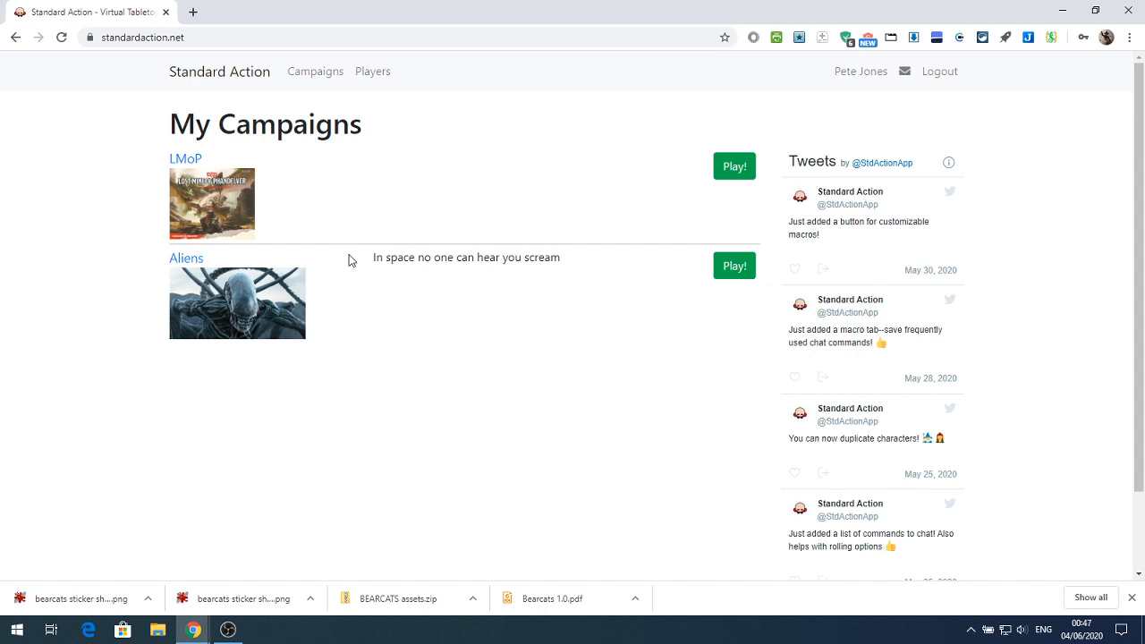
Launch the Aliens campaign's virtual tabletop from its dashboard and dismiss the browser's downloads bar
left_click(180, 266)
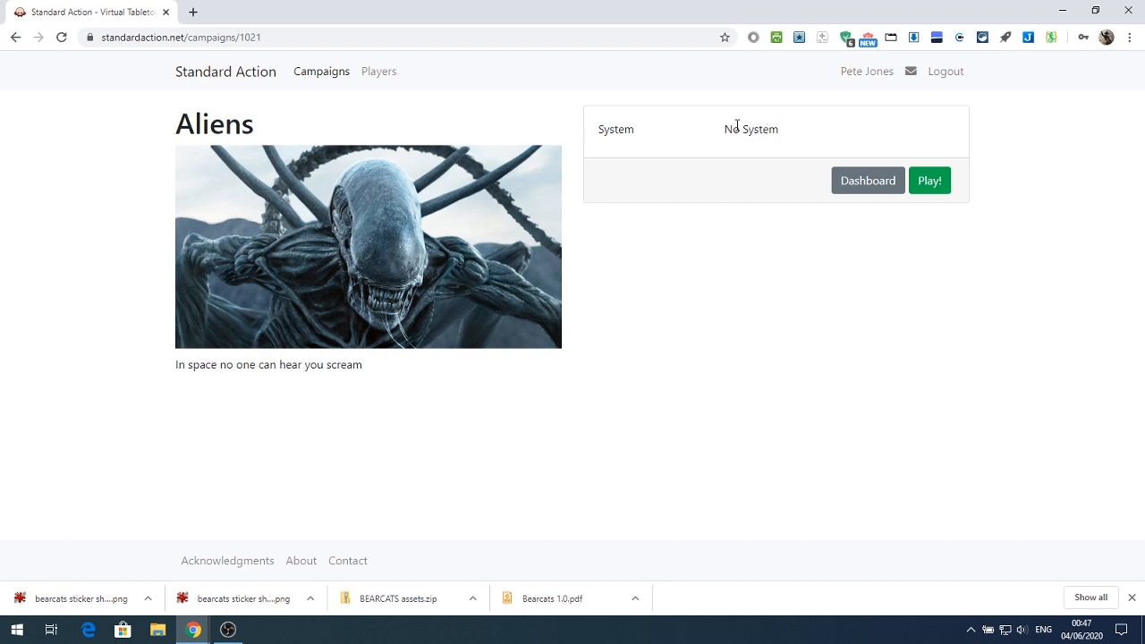
left_click(867, 182)
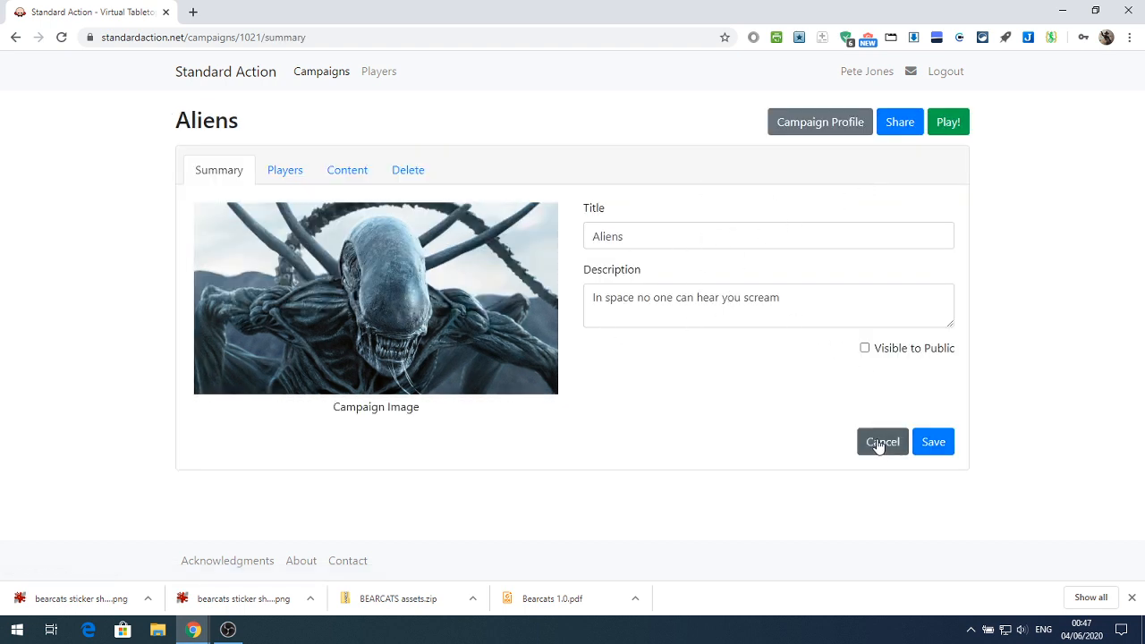
left_click(950, 124)
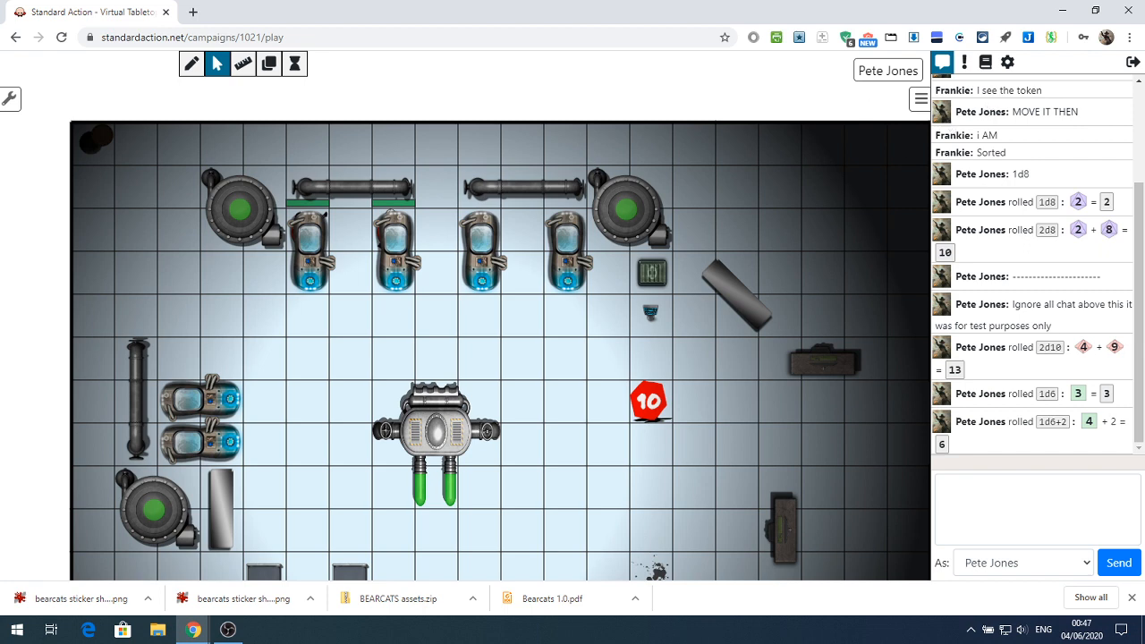
left_click(1132, 598)
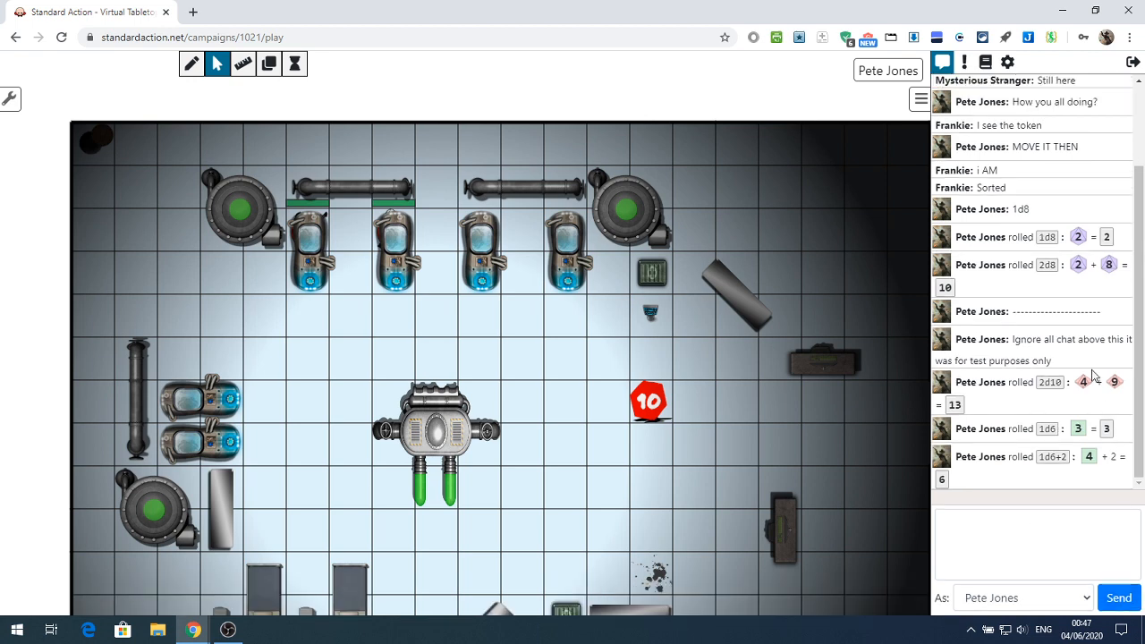
Collapse and restore the chat sidebar, and check which identities are available for posting messages
left_click(921, 100)
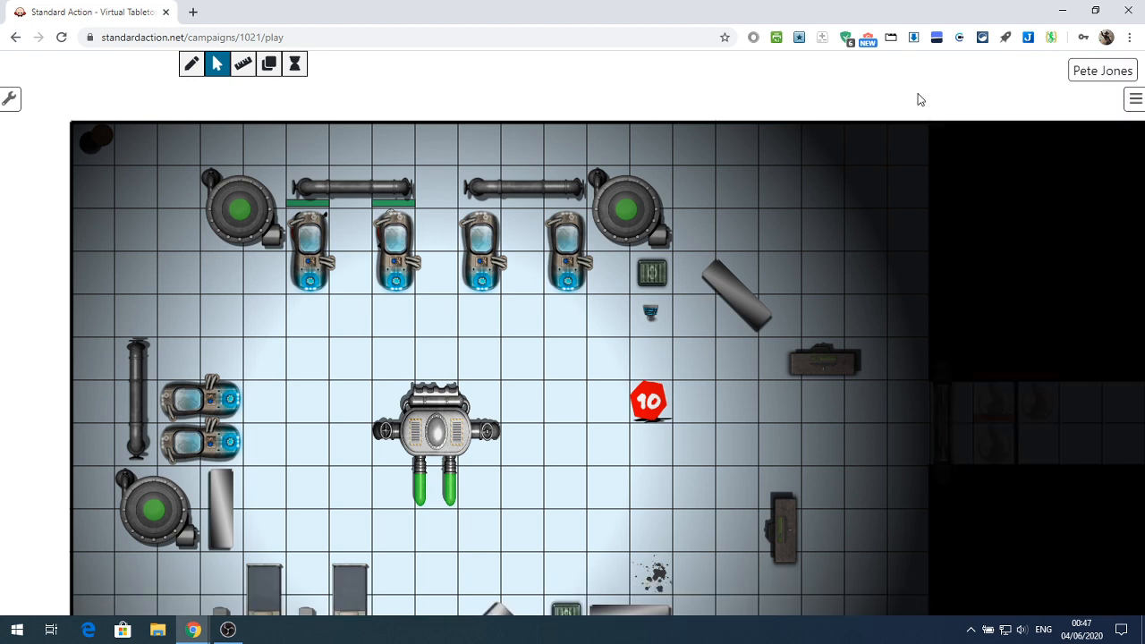
left_click(1133, 101)
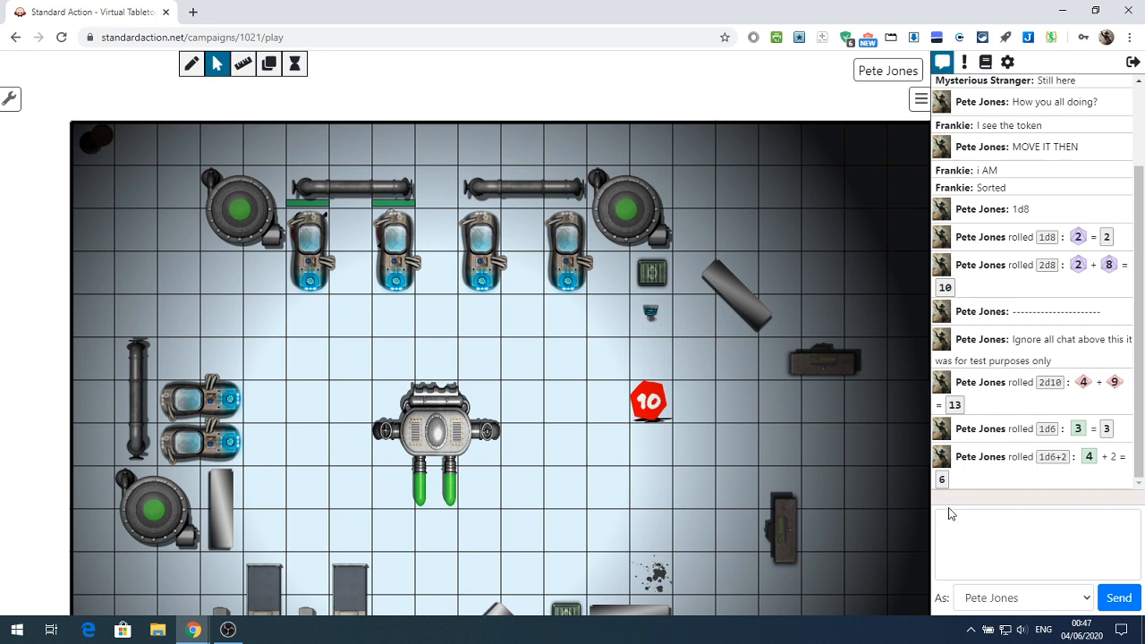
left_click(974, 597)
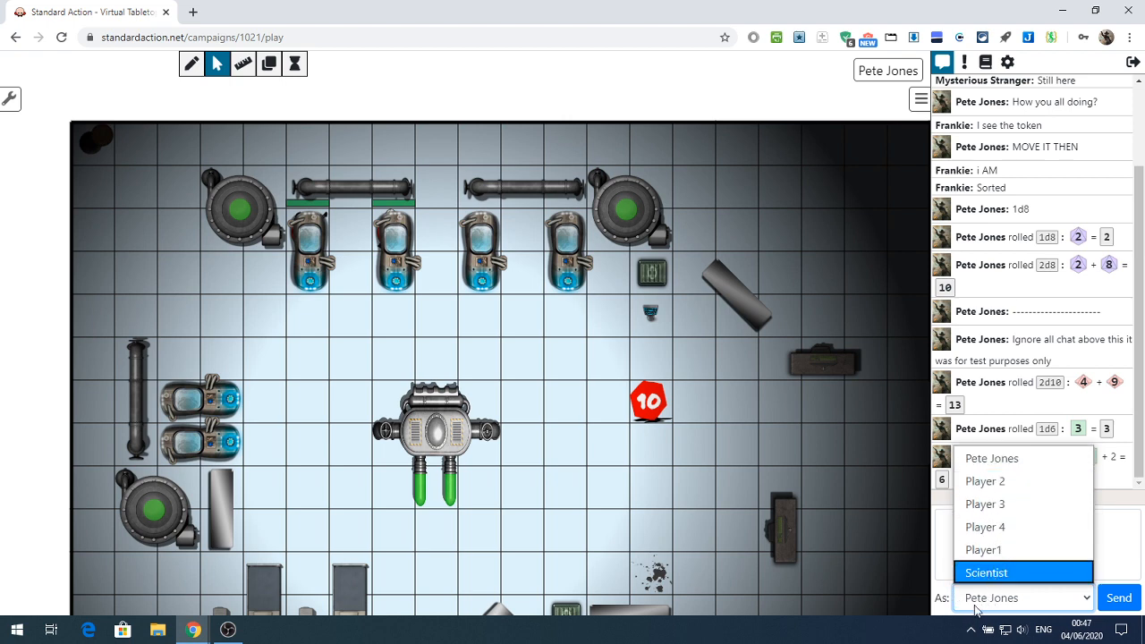
left_click(976, 605)
Send the chat message "Type chat in here"
left_click(976, 572)
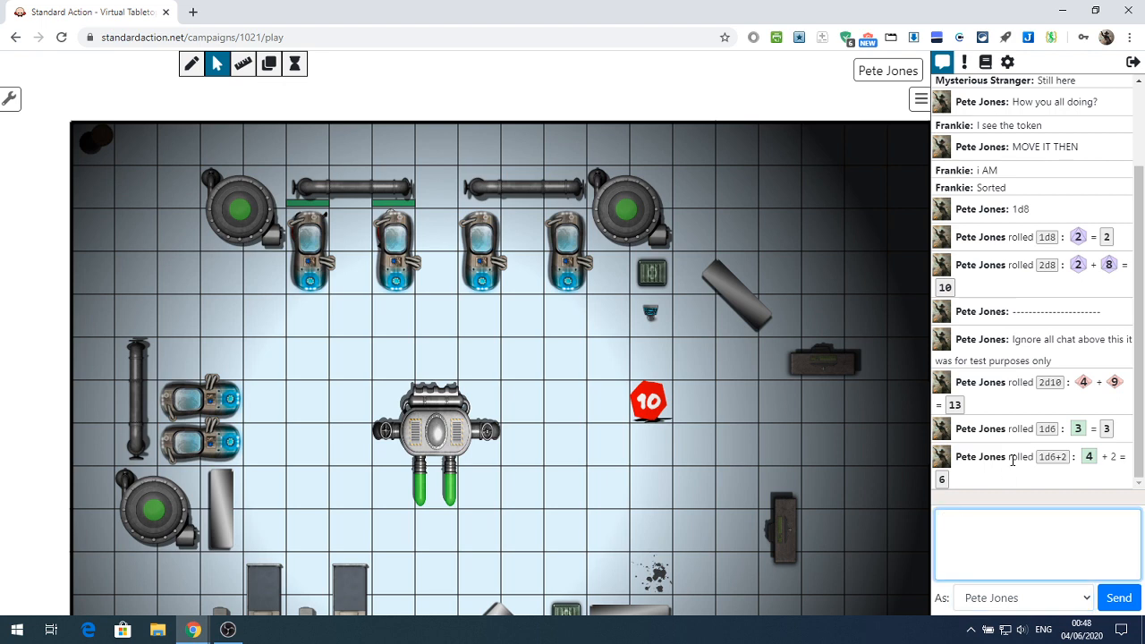
type("Type chat in gener")
key("BackSpace")
key("BackSpace")
key("BackSpace")
key("BackSpace")
type("here")
key("Return")
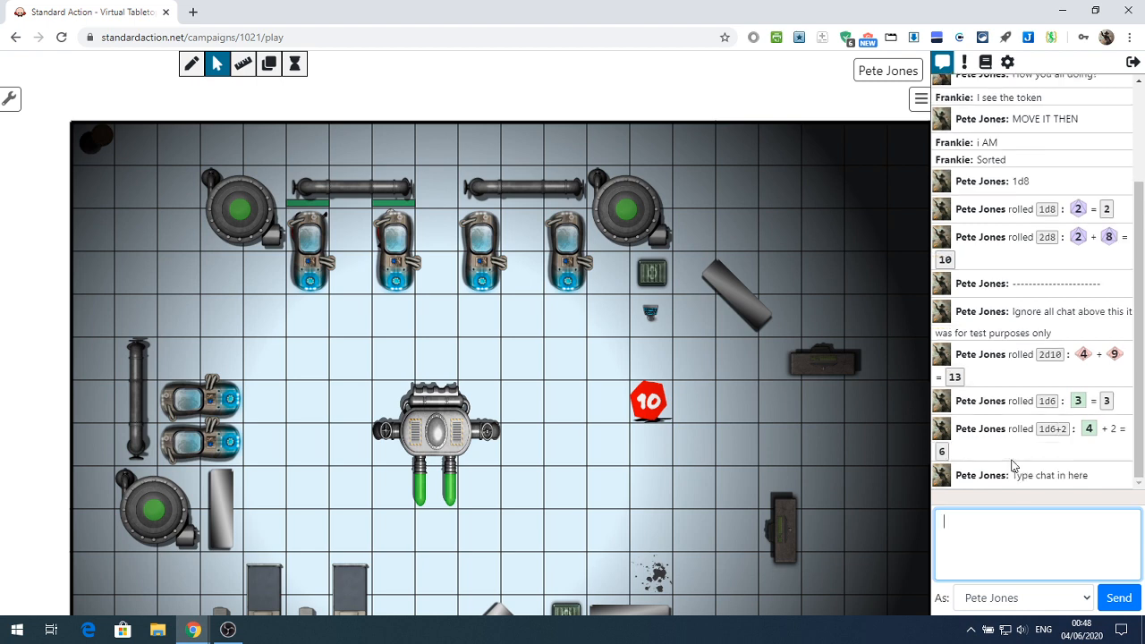
Roll 1d20 and 1d6+3 in the chat with the /r command
type("/r 1d20")
key("Return")
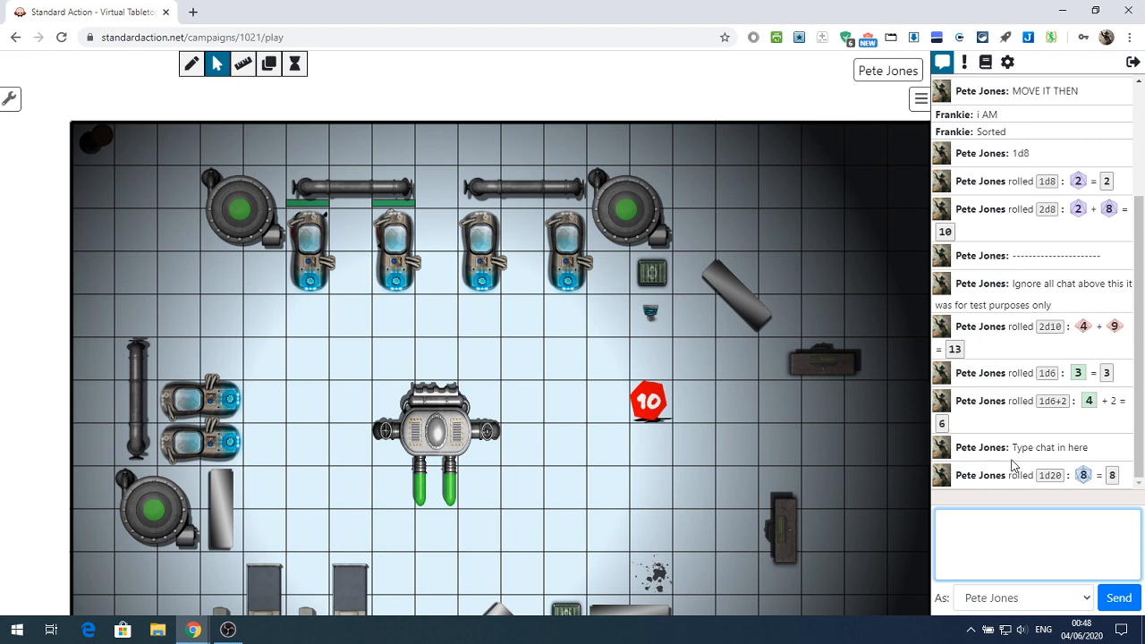
type("/r 1d6+3")
key("Return")
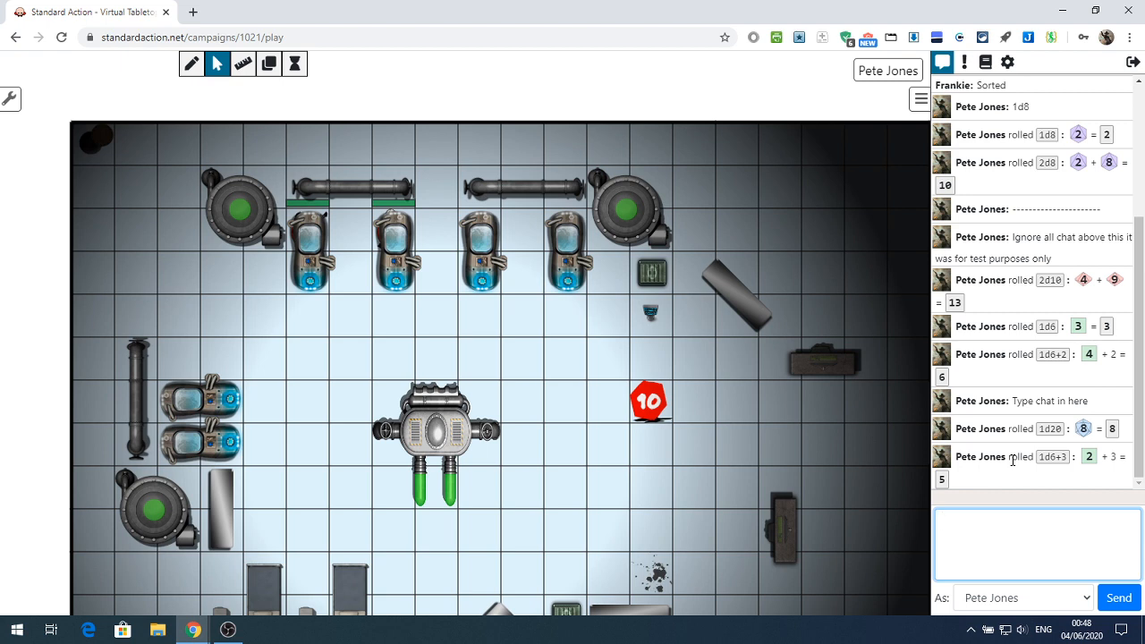
Add a macro named Str with the command /r 1d20+3 and make it visible
left_click(964, 63)
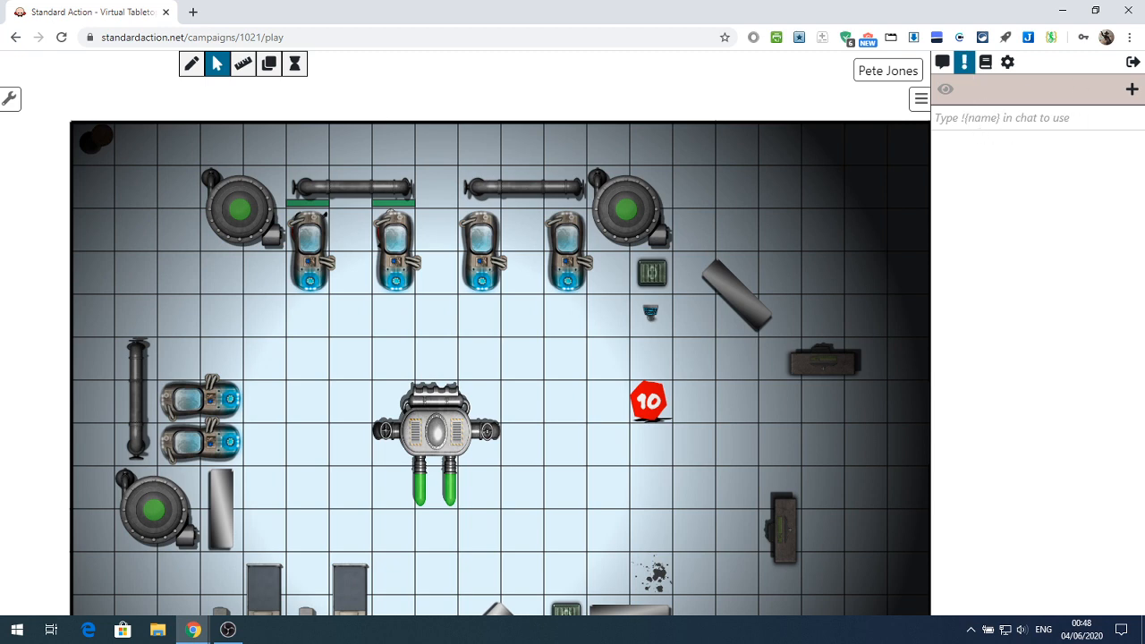
left_click(1130, 93)
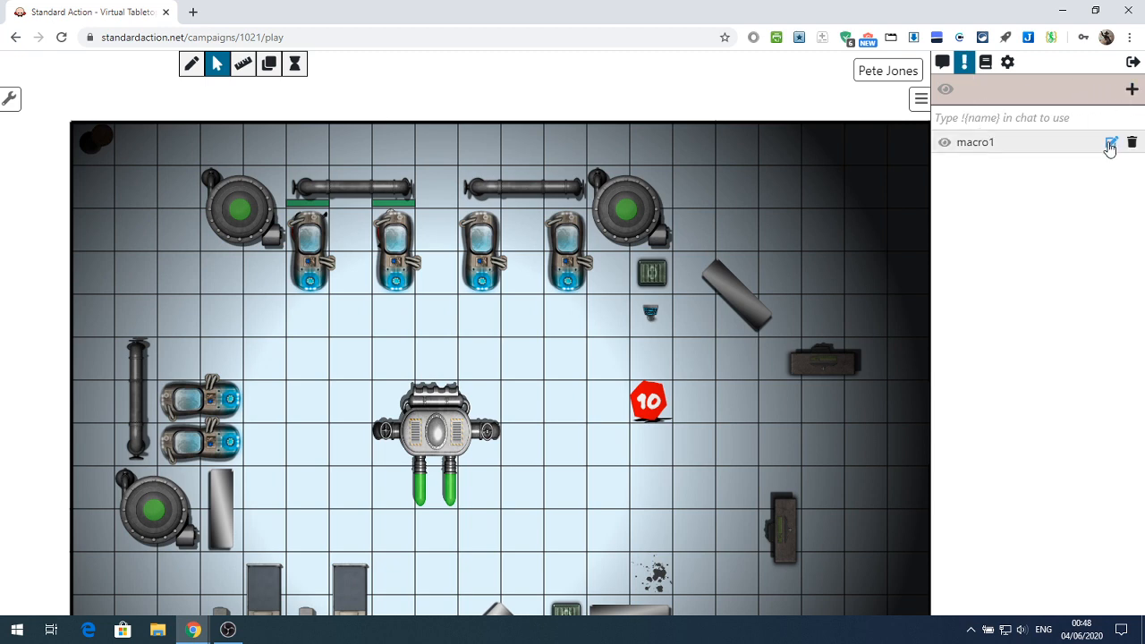
left_click(1110, 144)
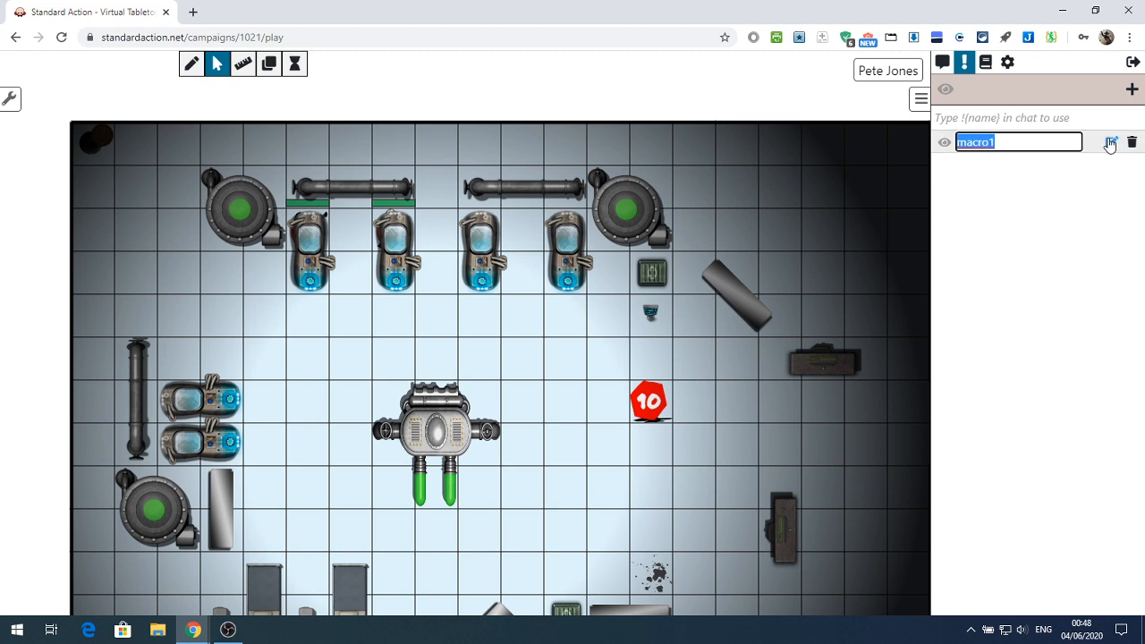
type("Str")
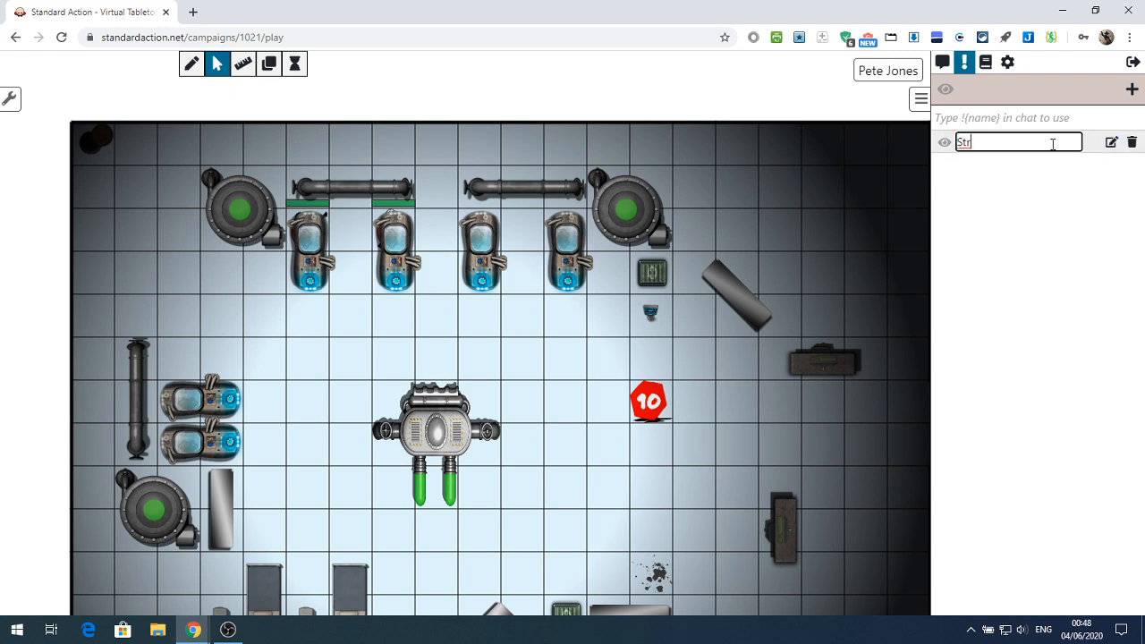
key("Return")
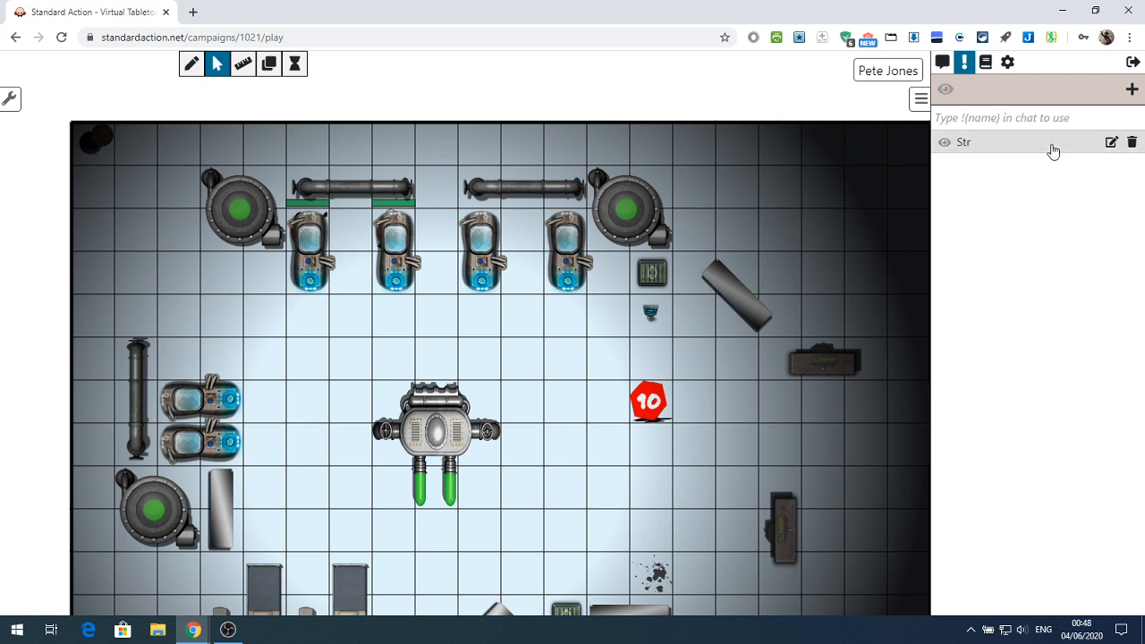
left_click(1051, 149)
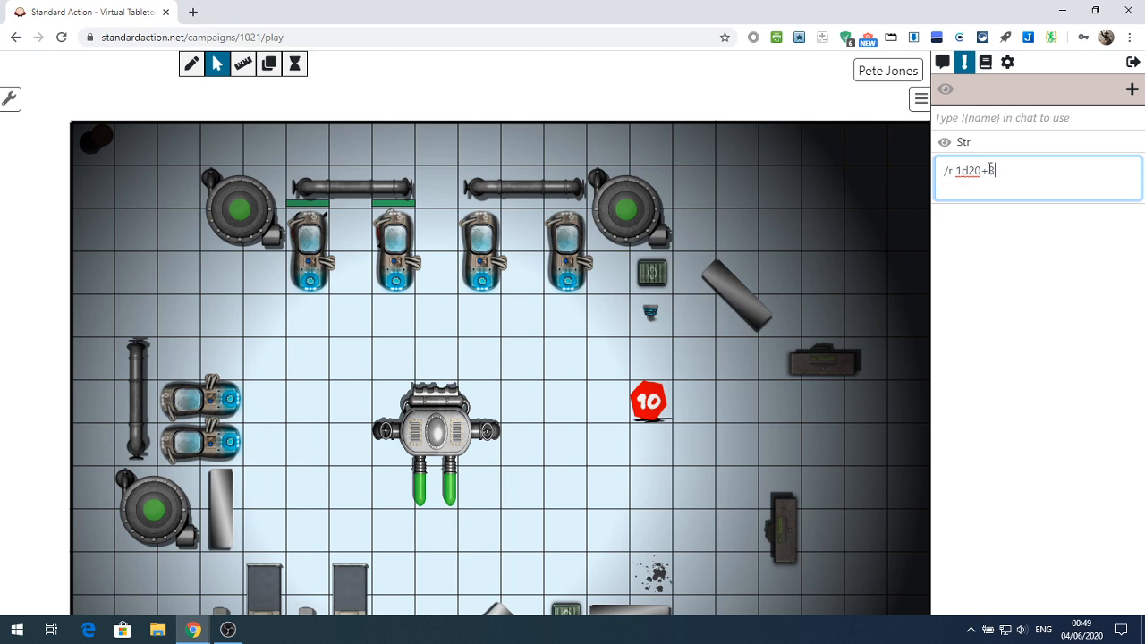
left_click(945, 145)
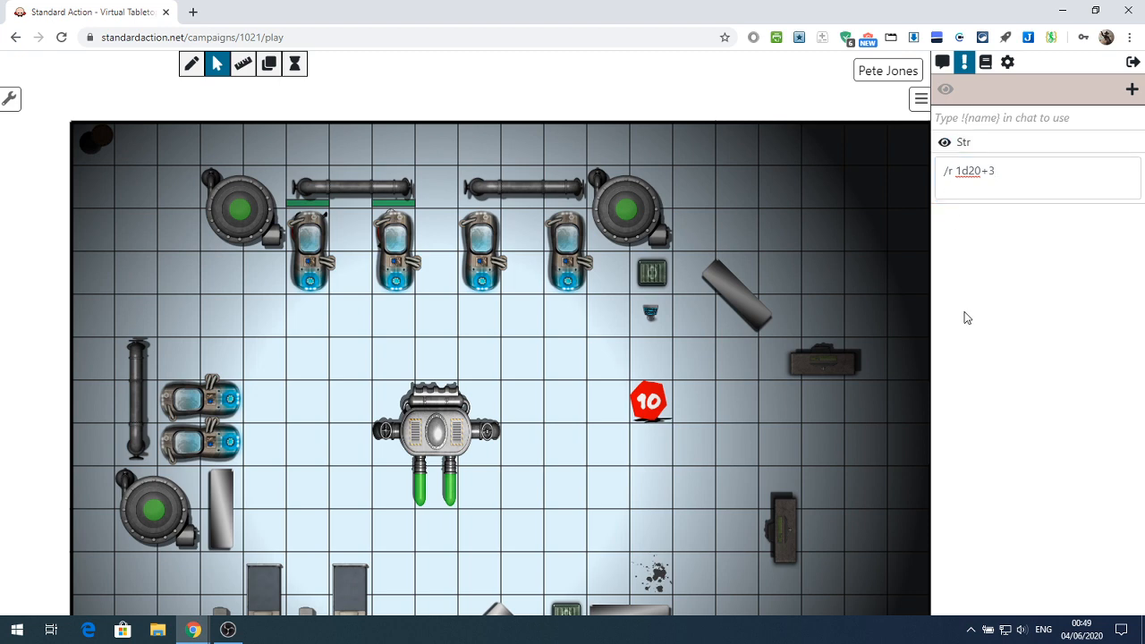
Turn on the on-screen macro bar and roll the Str macro from it with the chat showing
left_click(948, 94)
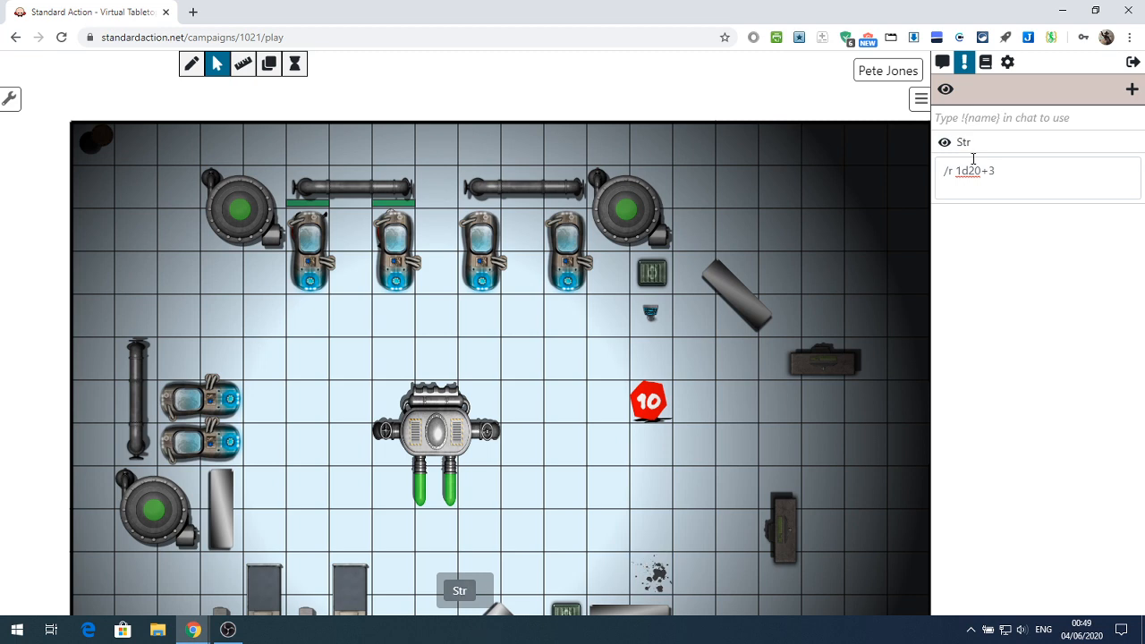
left_click(943, 64)
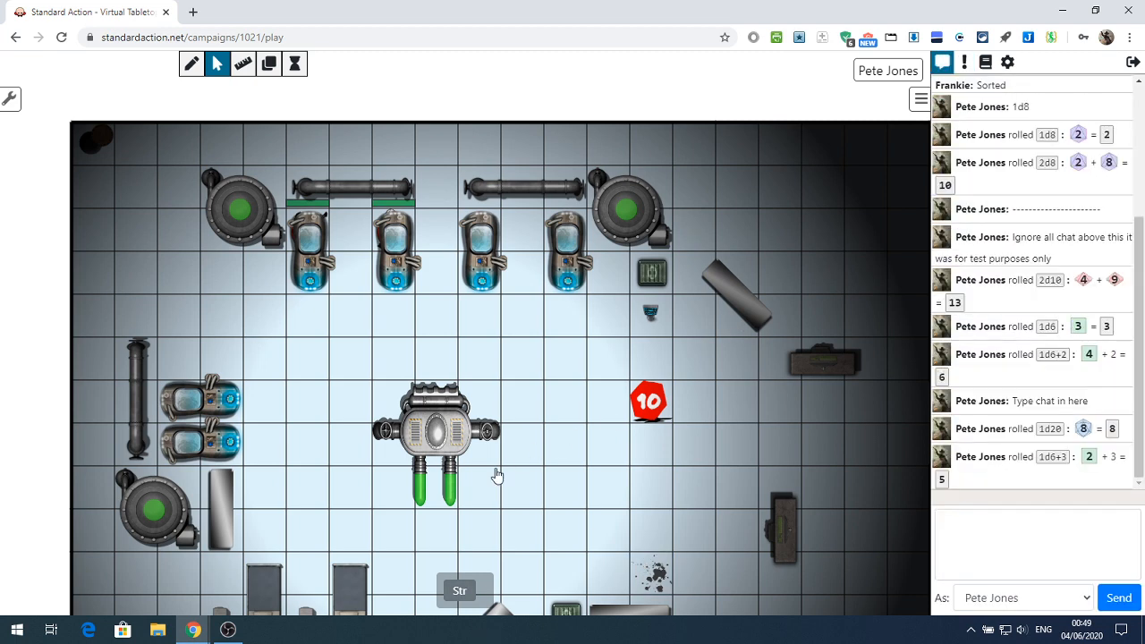
left_click(460, 593)
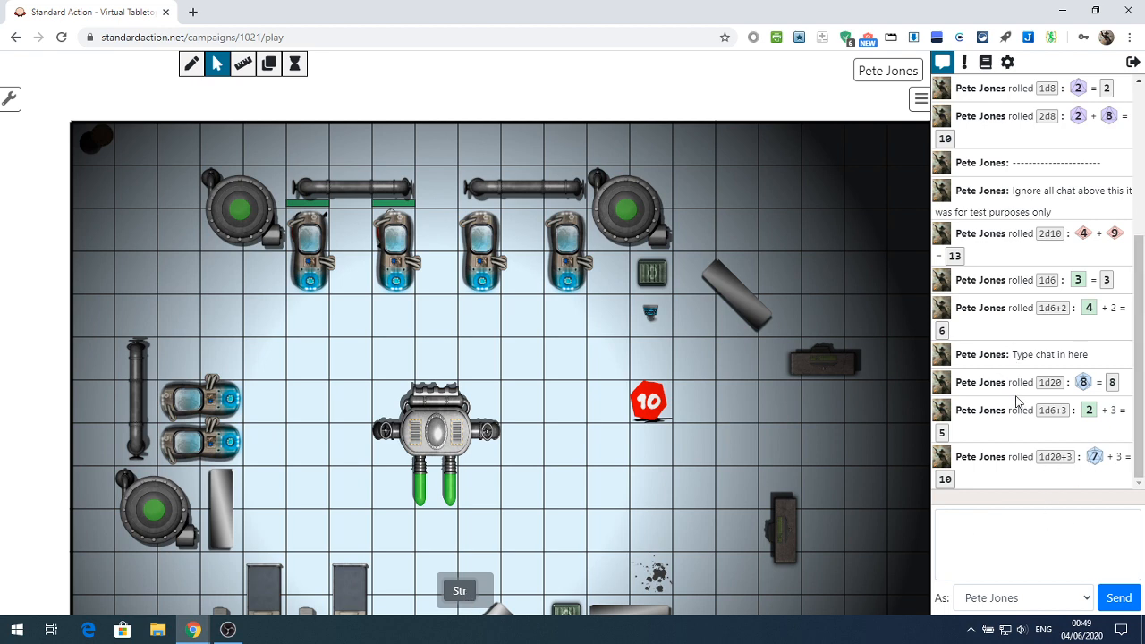
Run the macro by sending !Str in the chat, and hide Str from the macro bar
left_click(968, 529)
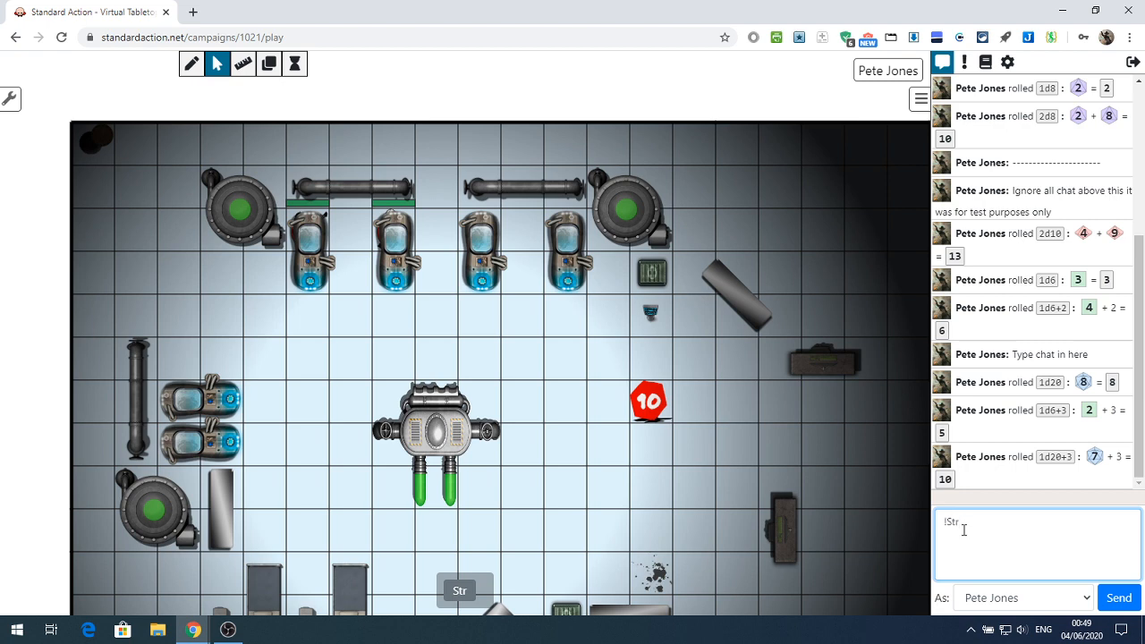
key("Return")
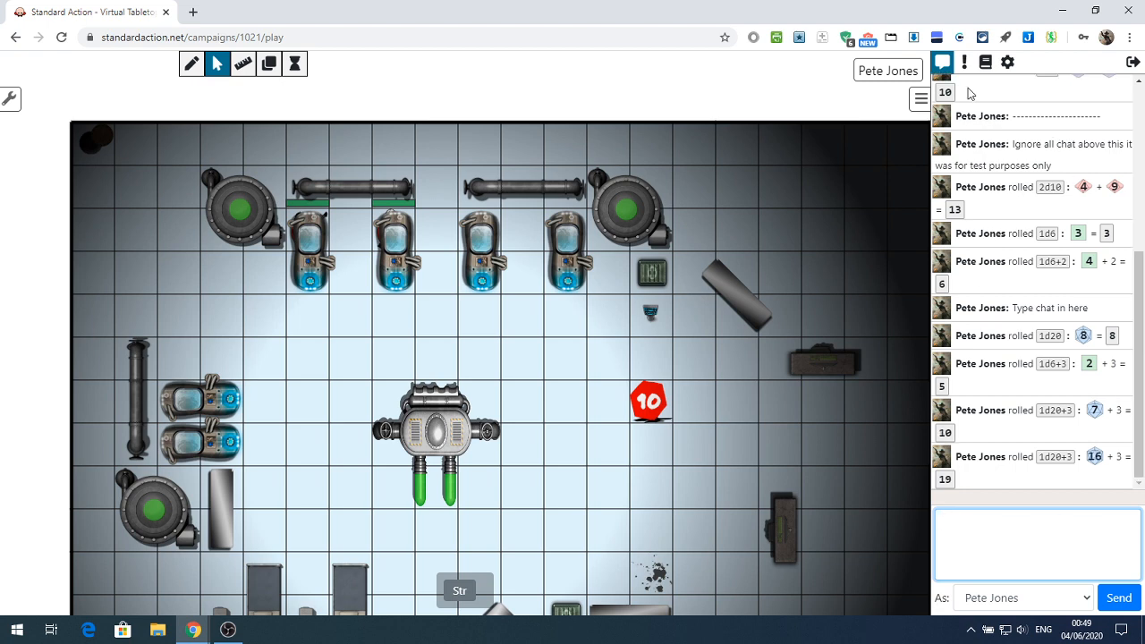
left_click(964, 62)
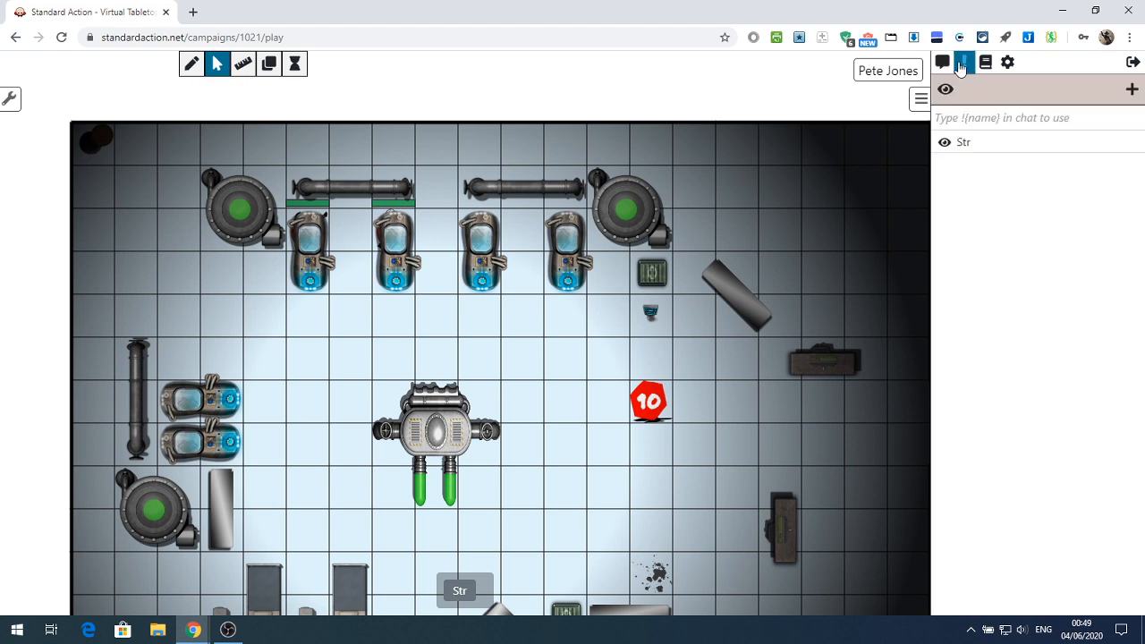
left_click(947, 145)
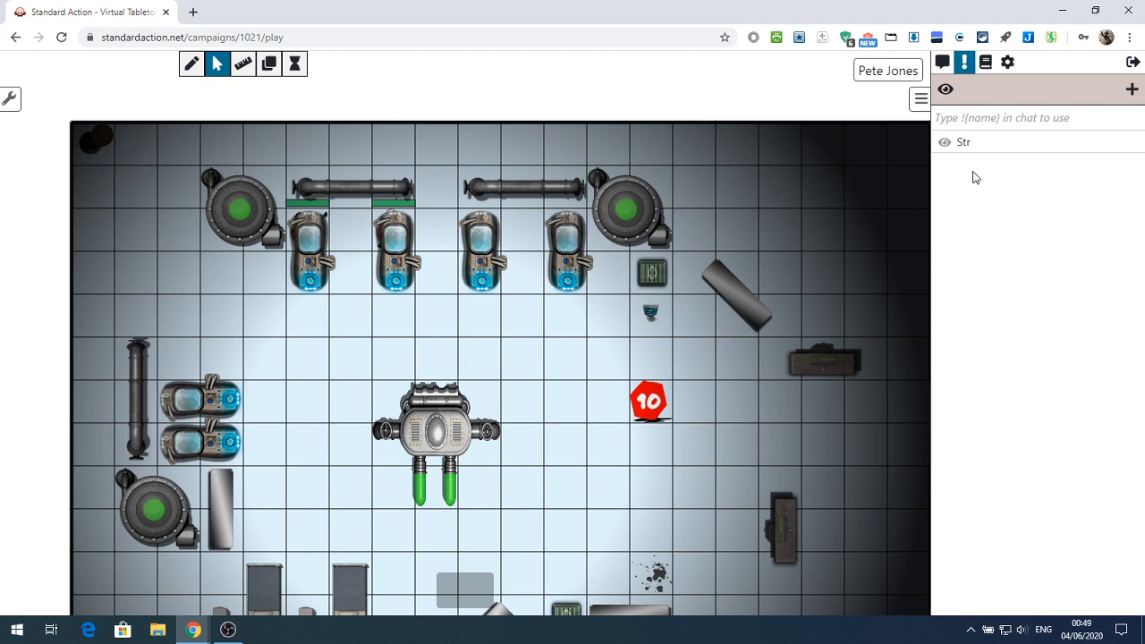
Examine Player1's character settings, including portrait, default token, name, controlling player and description, and close them
left_click(985, 62)
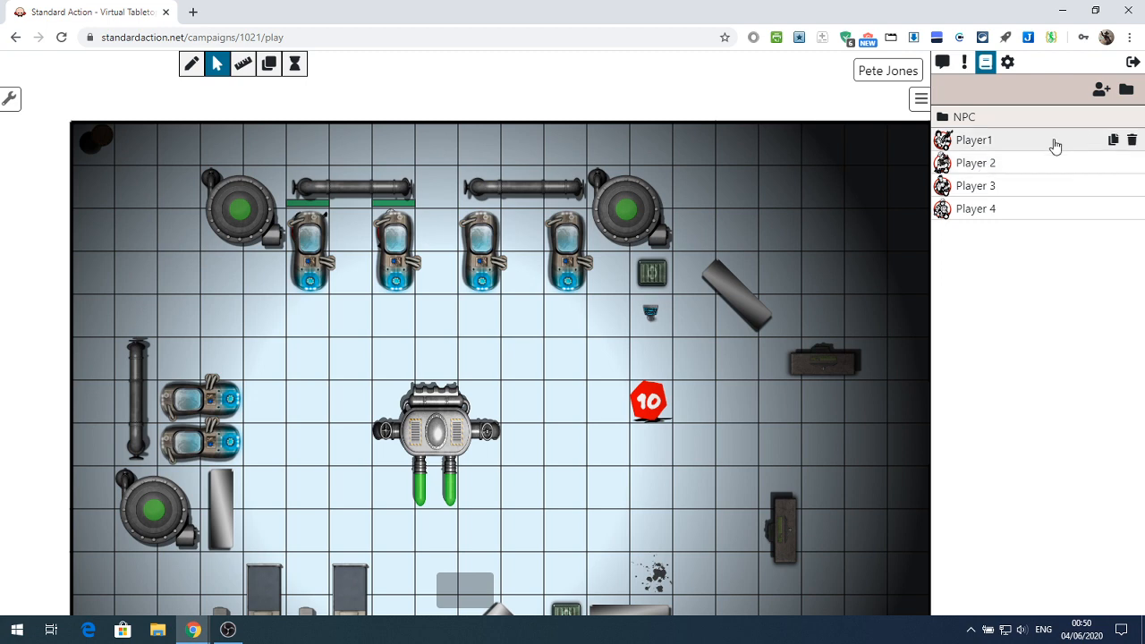
left_click(967, 141)
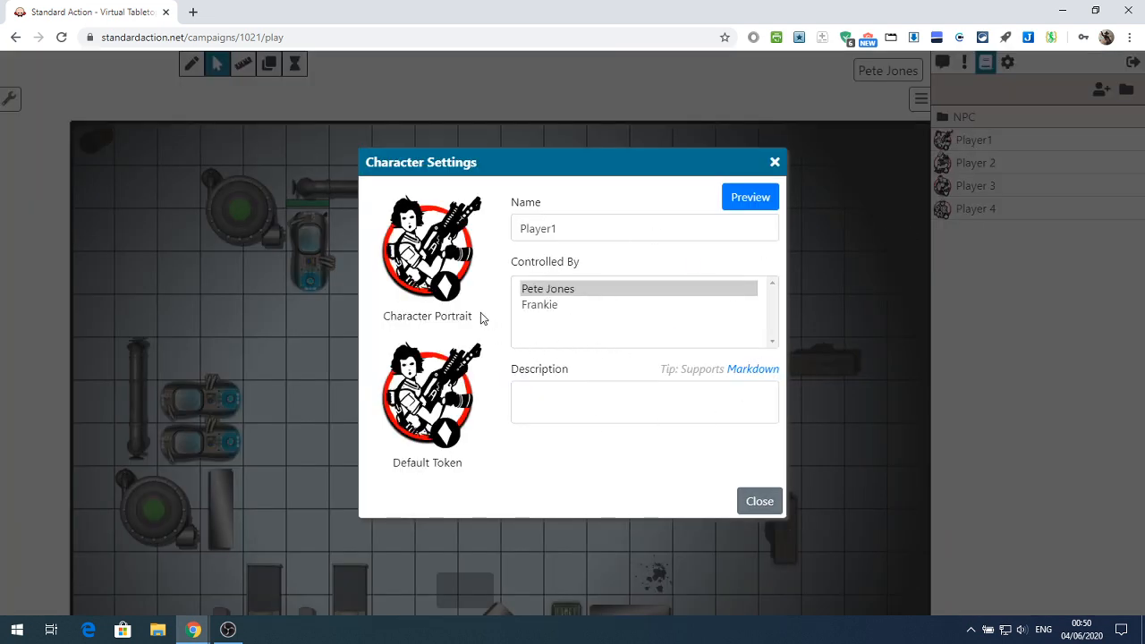
mouse_move(419, 229)
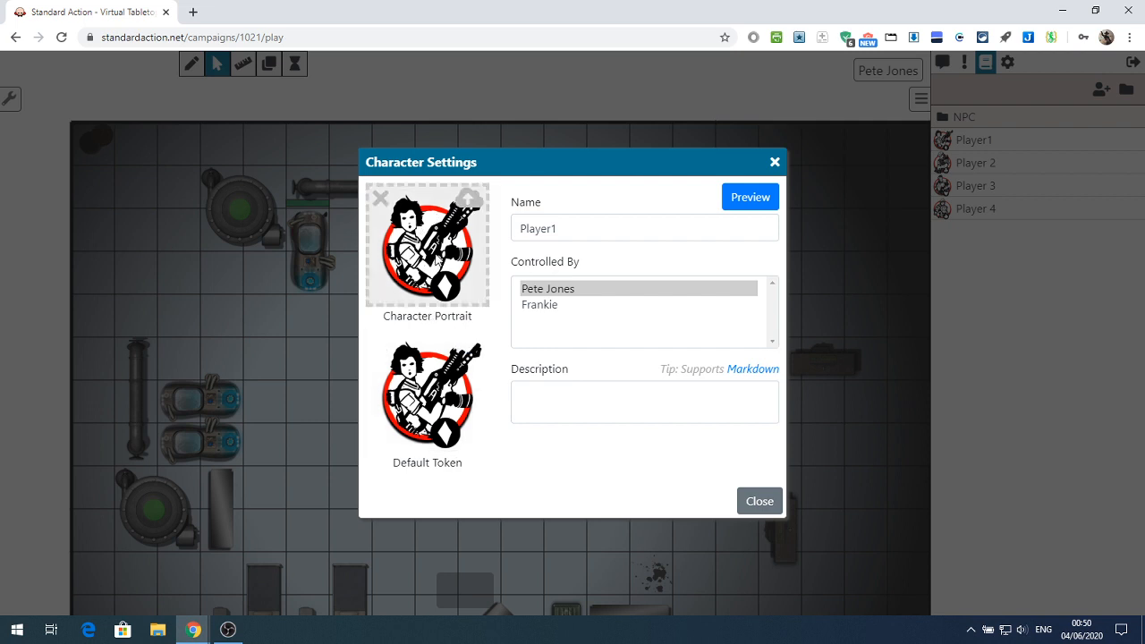
mouse_move(442, 417)
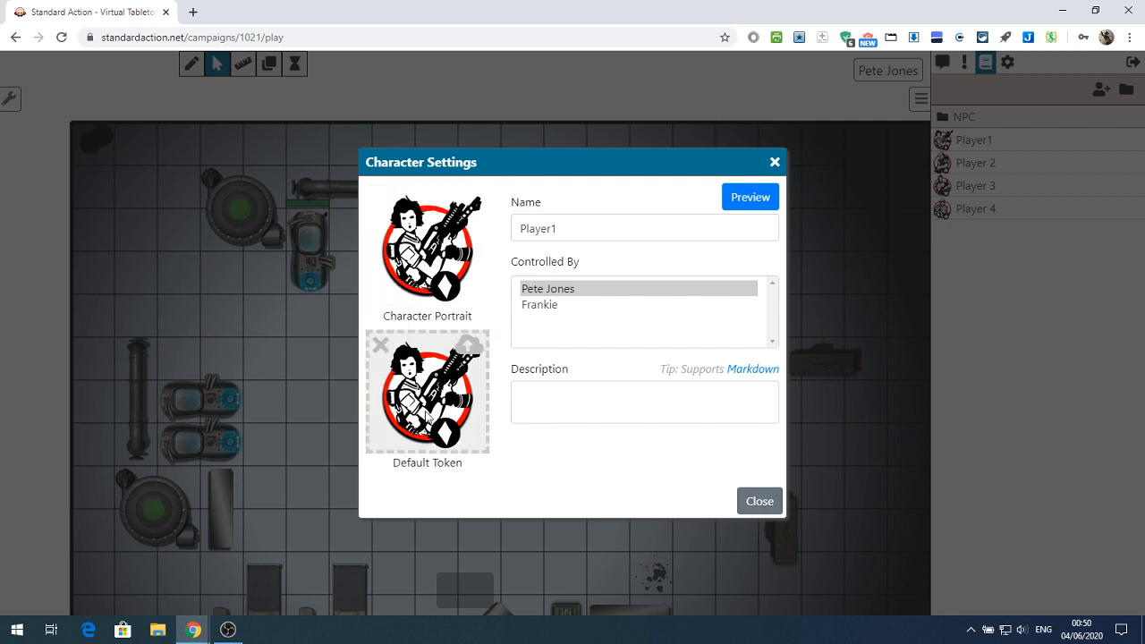
left_click(600, 228)
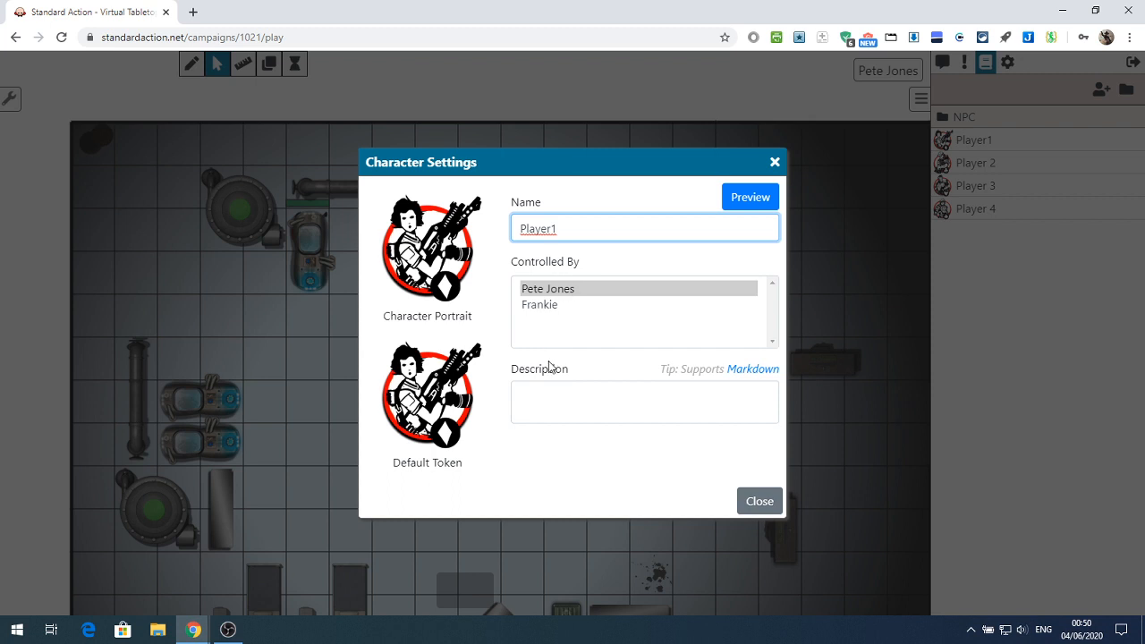
left_click(580, 411)
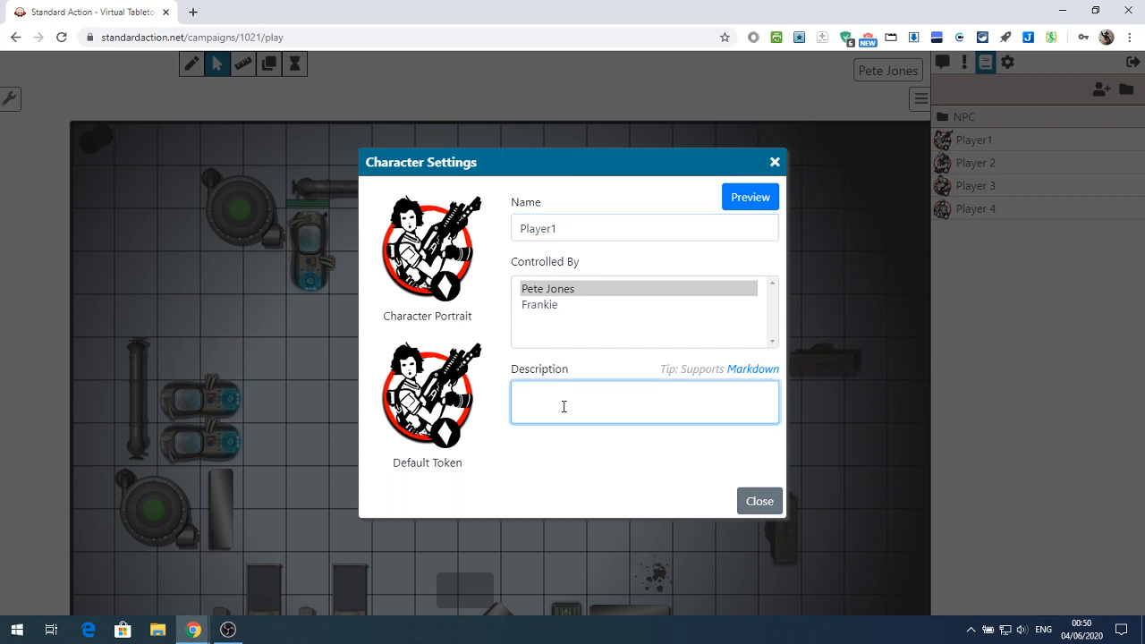
left_click(759, 503)
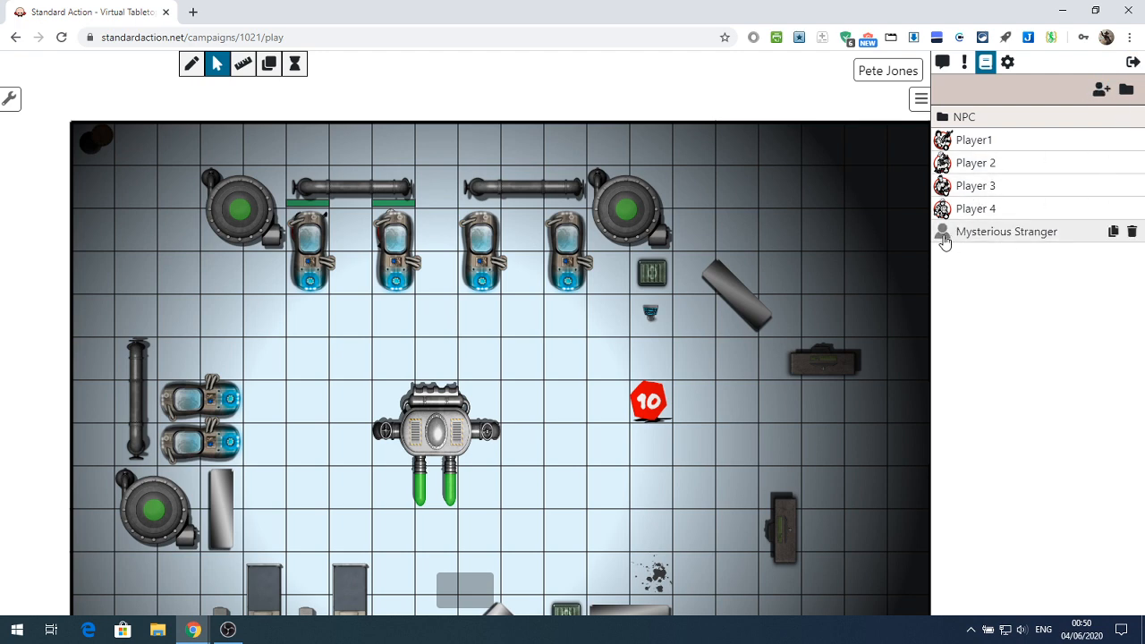
Open the Mysterious Stranger character's settings and examine its name and description fields
left_click(1017, 238)
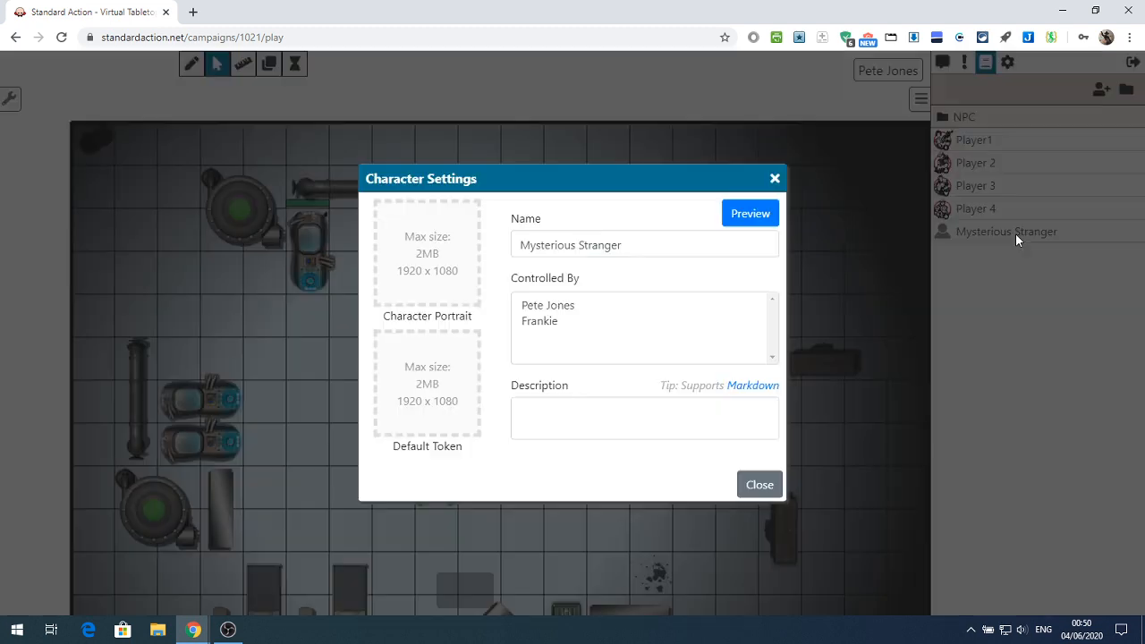
left_click_drag(657, 245, 499, 248)
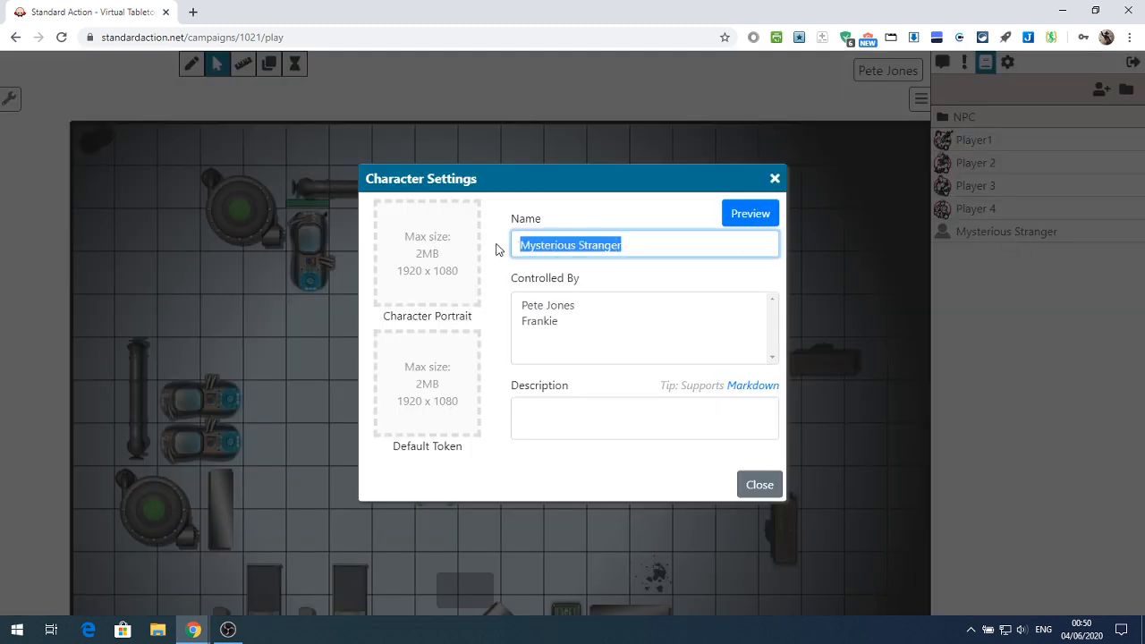
left_click(583, 405)
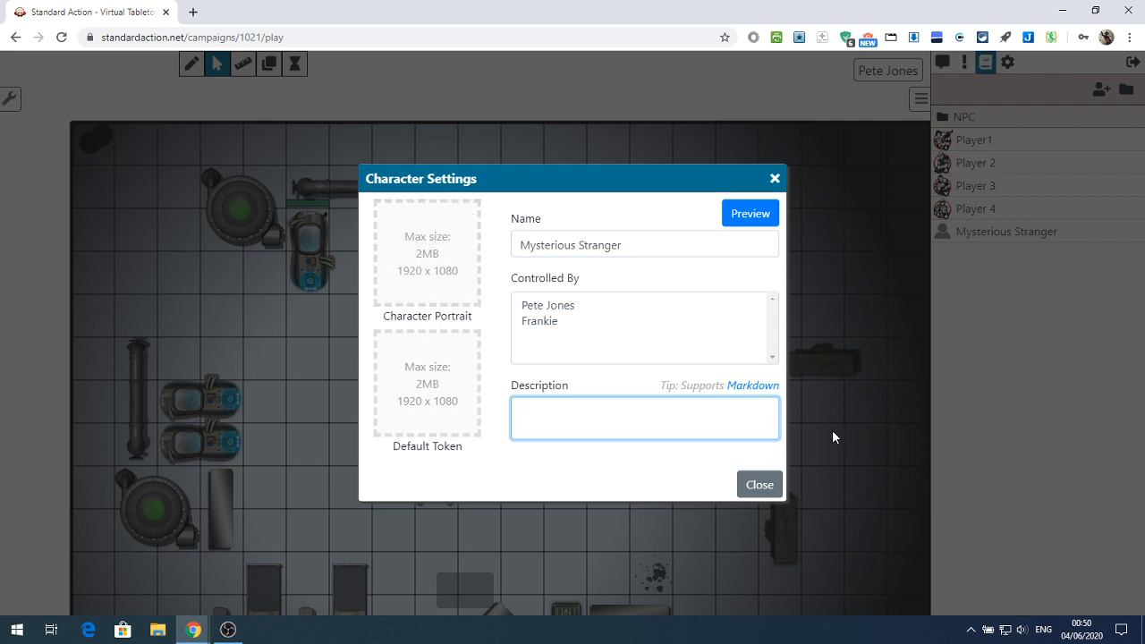
Switch to File Explorer, shrink its window and open the 5e Tokens folder inside VTT on New Volume (D:)
left_click(161, 630)
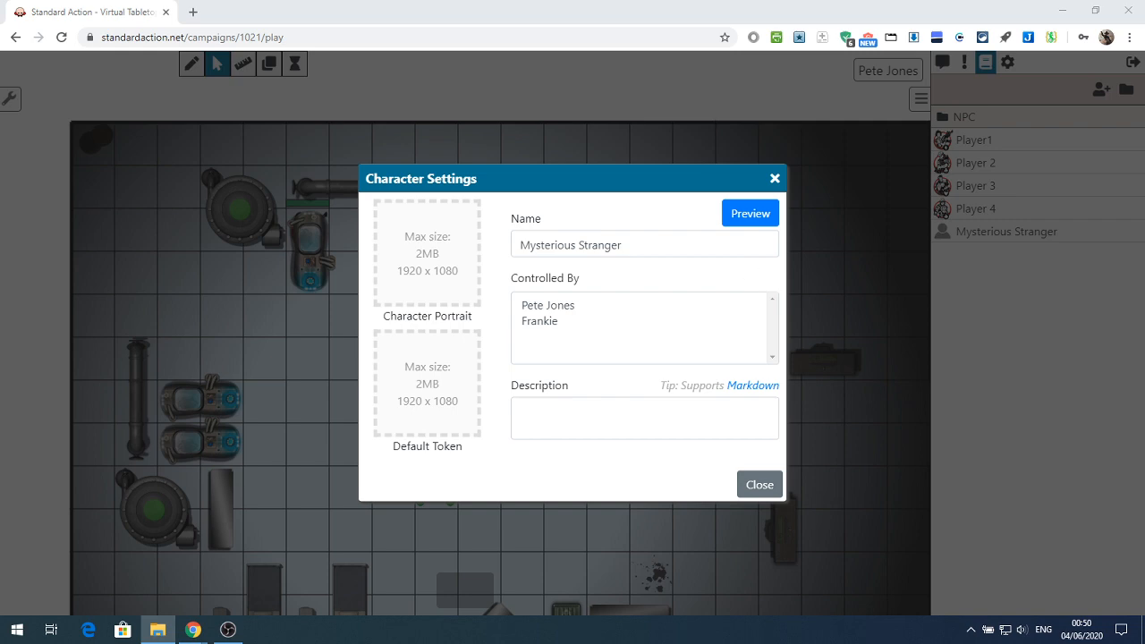
left_click_drag(1144, 167, 547, 299)
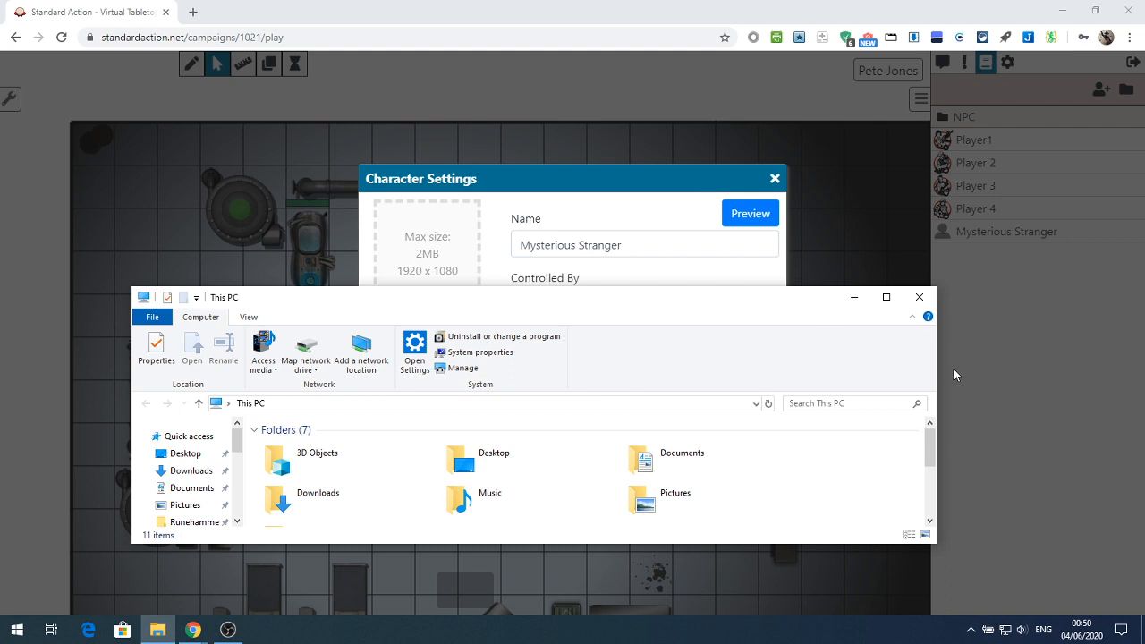
left_click_drag(936, 375, 494, 376)
scroll(206, 461, "down", 4)
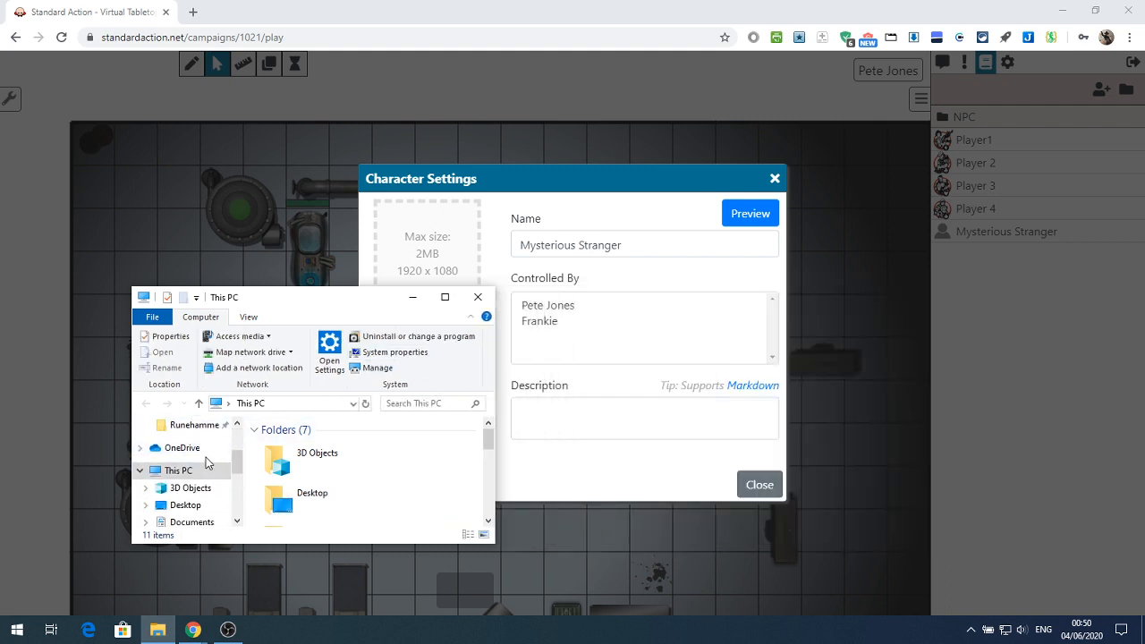
scroll(192, 465, "down", 3)
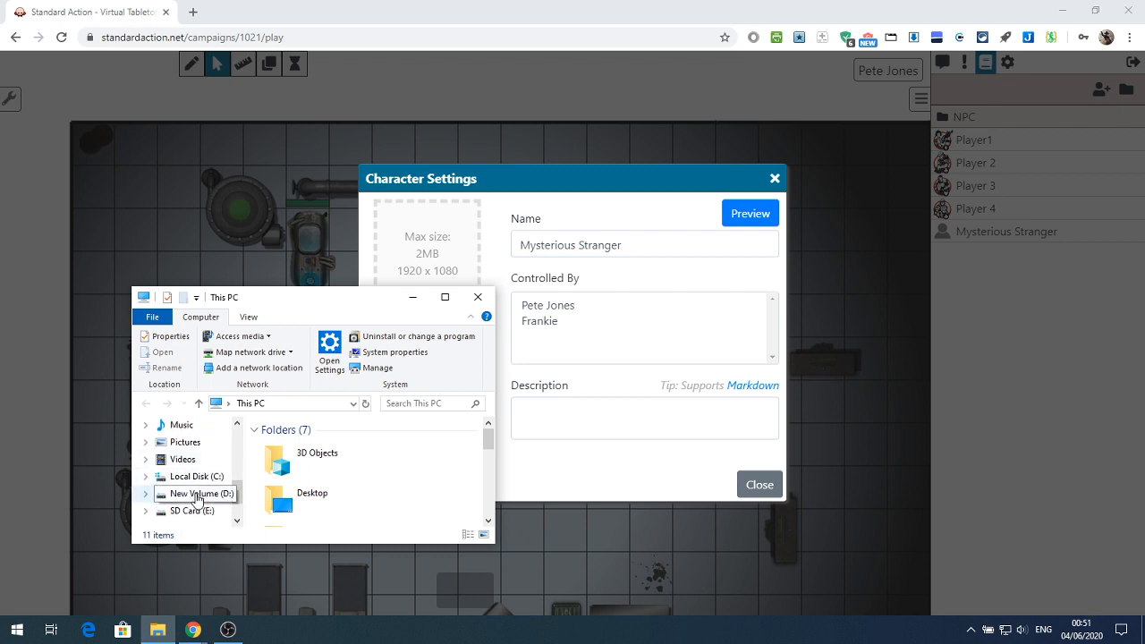
left_click(195, 493)
scroll(326, 474, "down", 5)
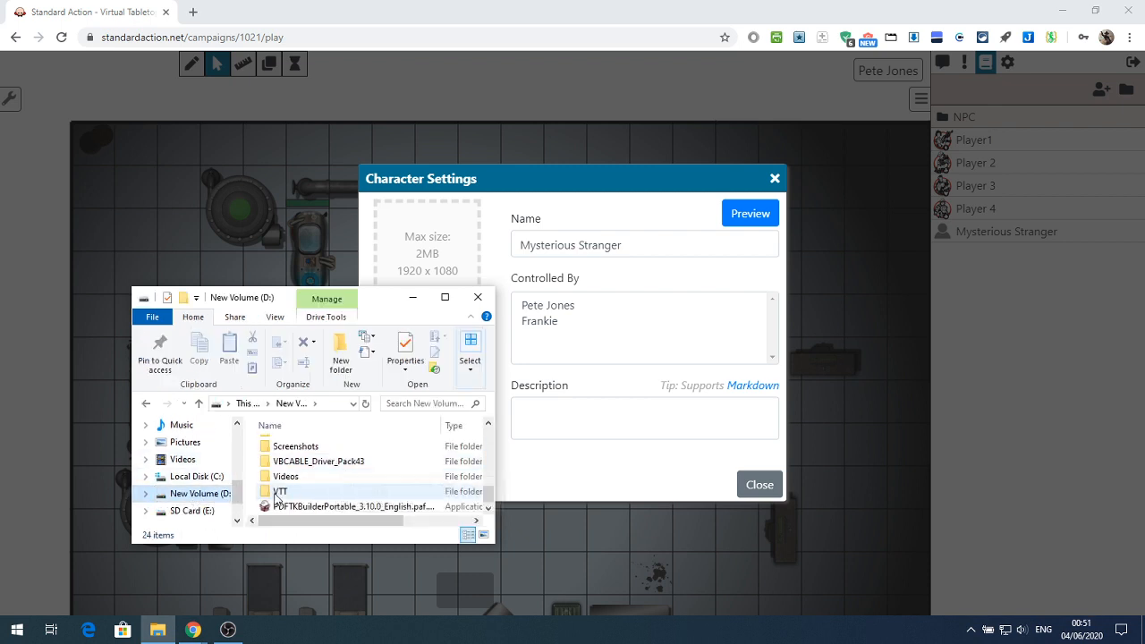
left_click(280, 493)
double_click(279, 494)
double_click(296, 465)
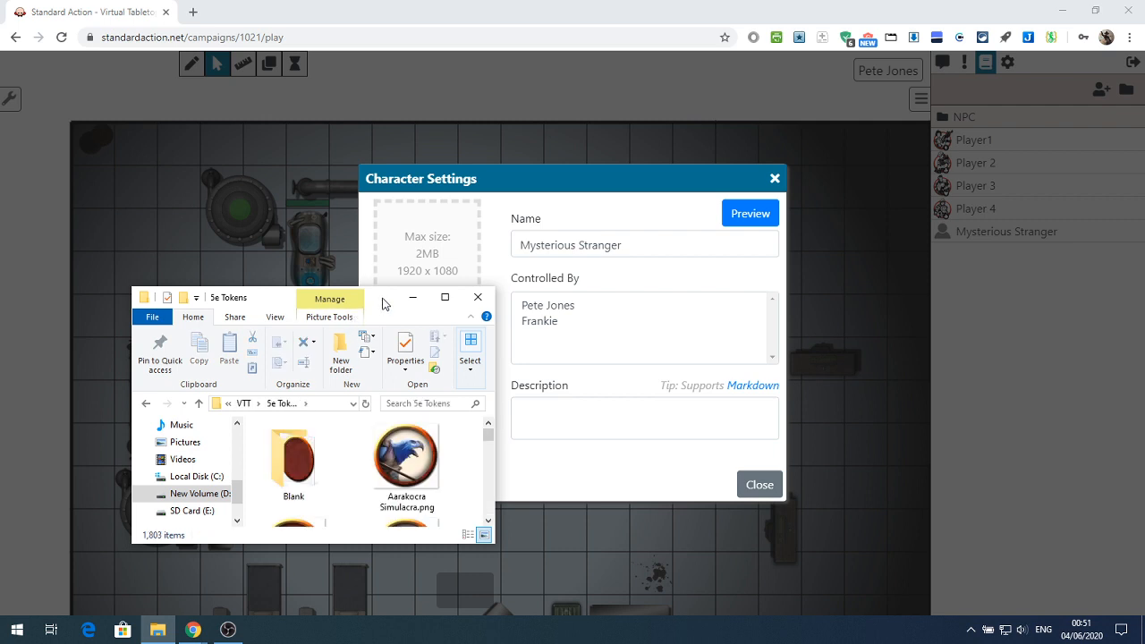
Use Aarakocra Simulacra.png as the Mysterious Stranger's character portrait and close the character settings
left_click_drag(382, 304, 403, 373)
left_click_drag(433, 540, 439, 265)
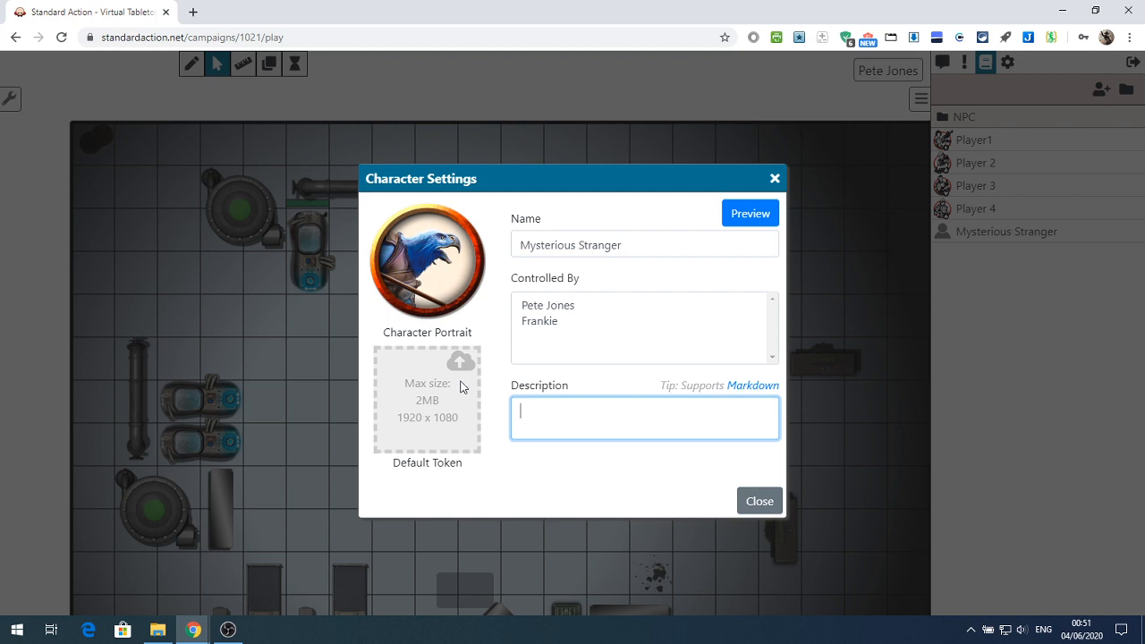
left_click(760, 502)
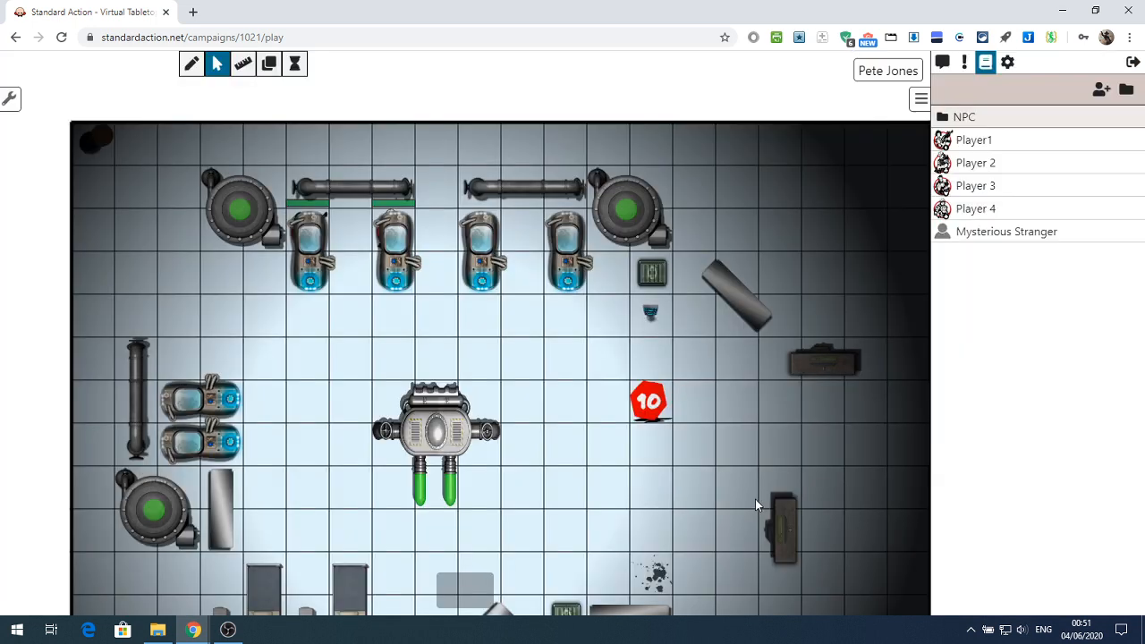
Open the NPC folder and place the Scientist's token on the map just below the second pod in the upper row
left_click(964, 119)
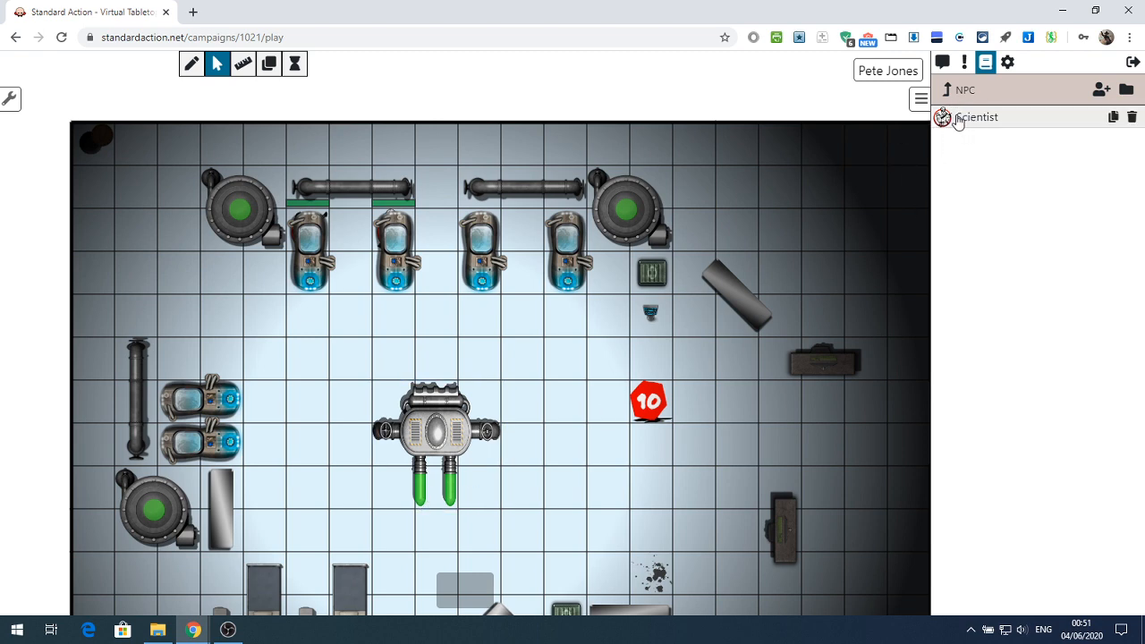
left_click_drag(954, 118, 396, 333)
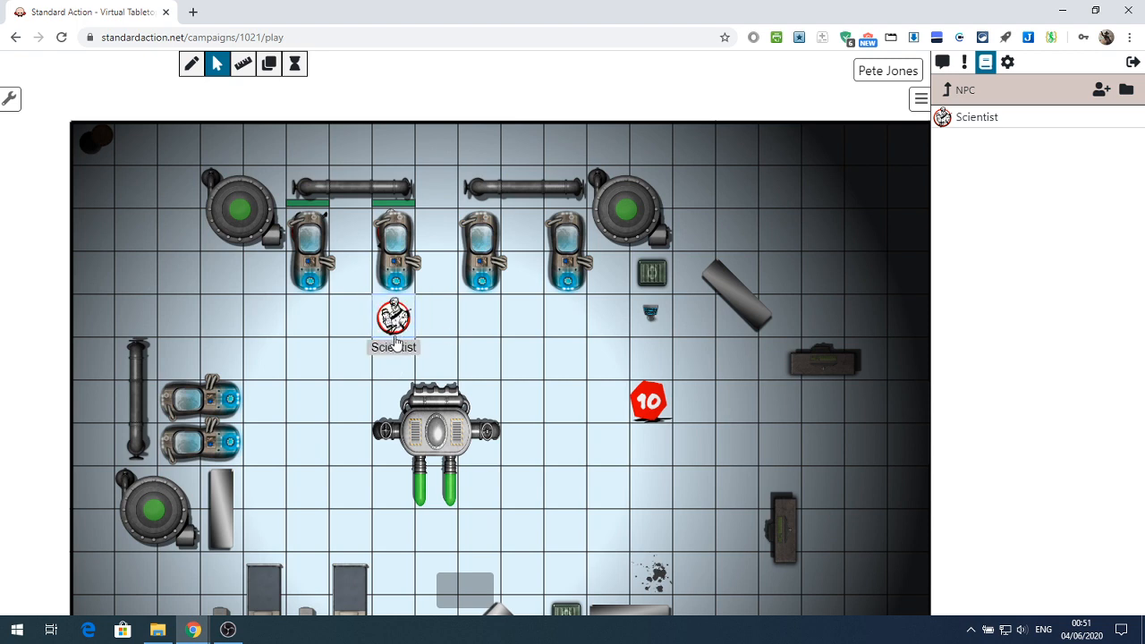
Show the zoom and scroll settings and test zooming the map in and out in the Zoom scroll mode
left_click(1010, 64)
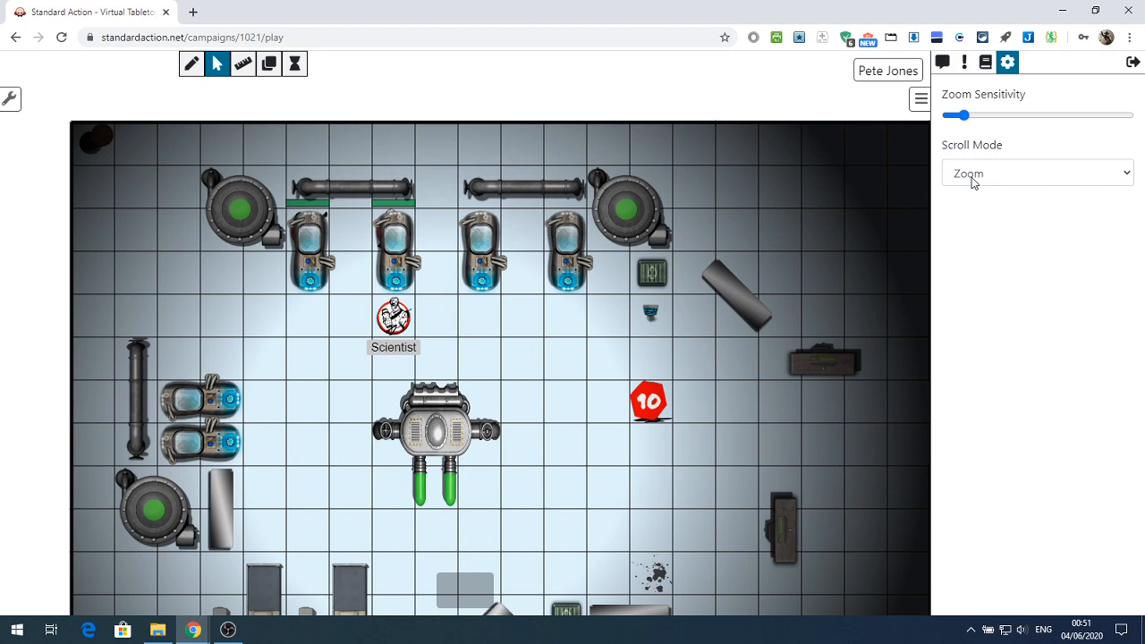
scroll(551, 357, "up", 1)
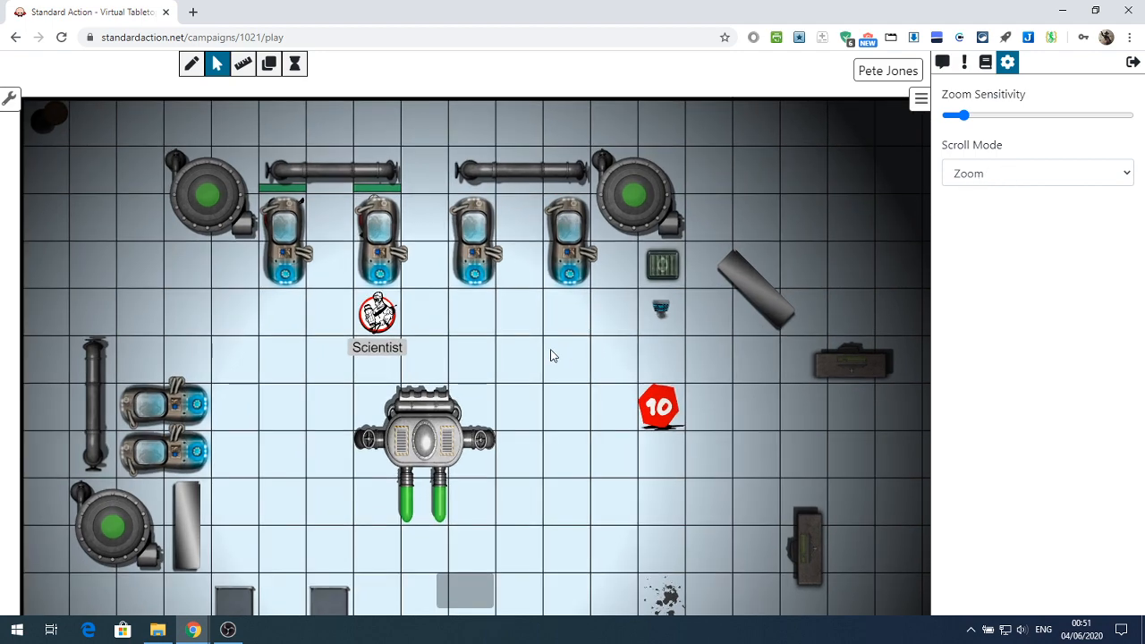
scroll(546, 368, "down", 2)
scroll(545, 370, "up", 2)
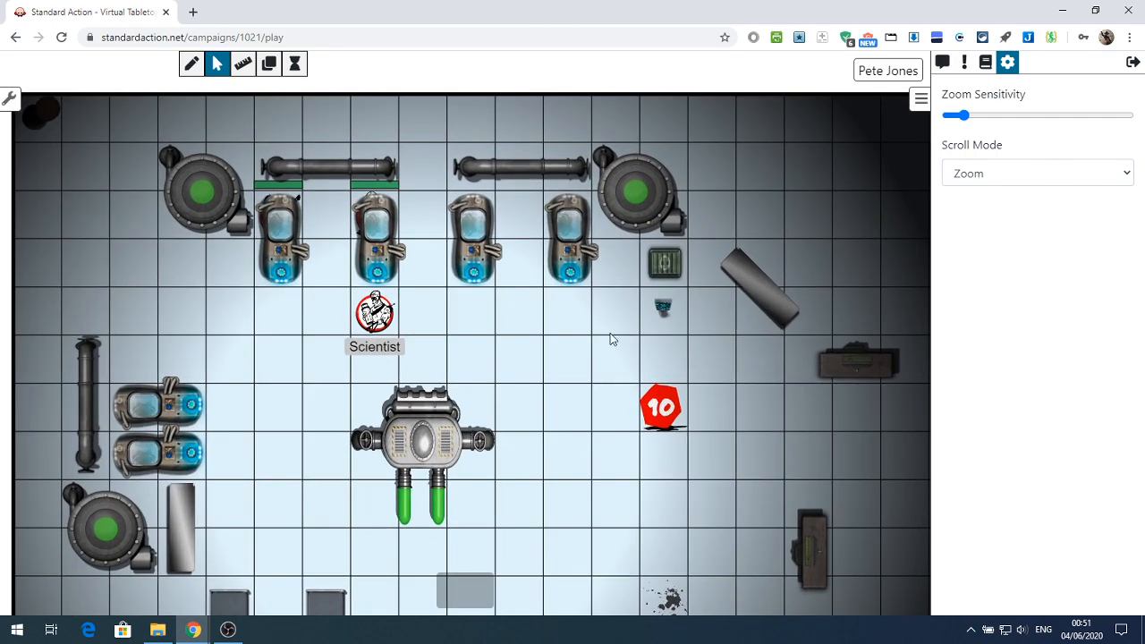
Set the scroll mode to Pan and test scrolling the map vertically
left_click(1033, 179)
left_click(980, 225)
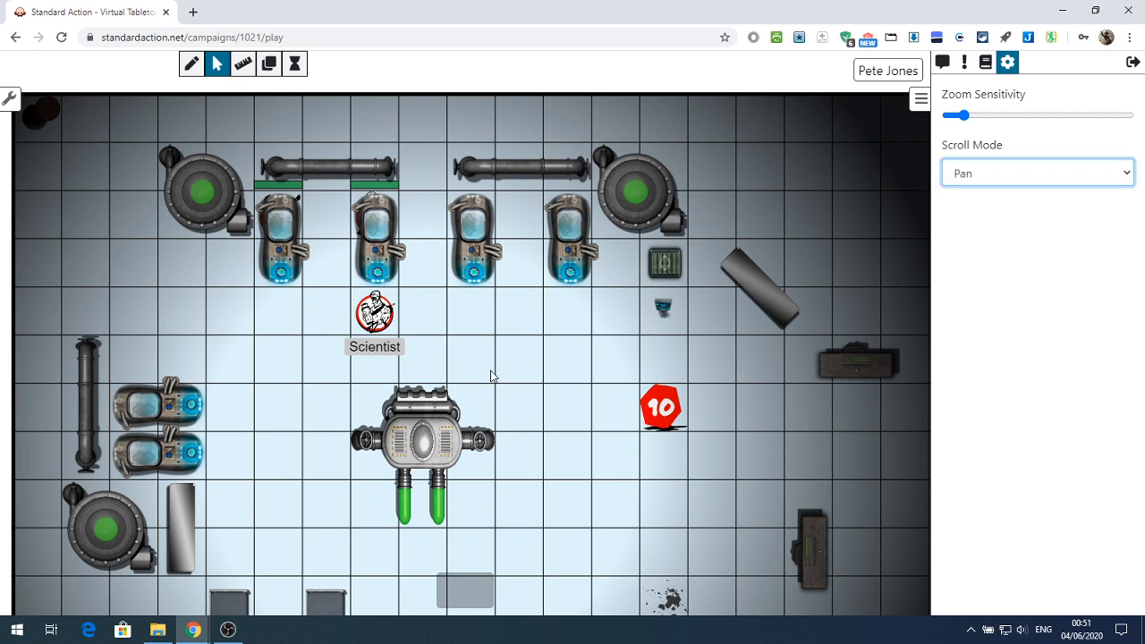
scroll(494, 376, "down", 3)
scroll(494, 378, "down", 2)
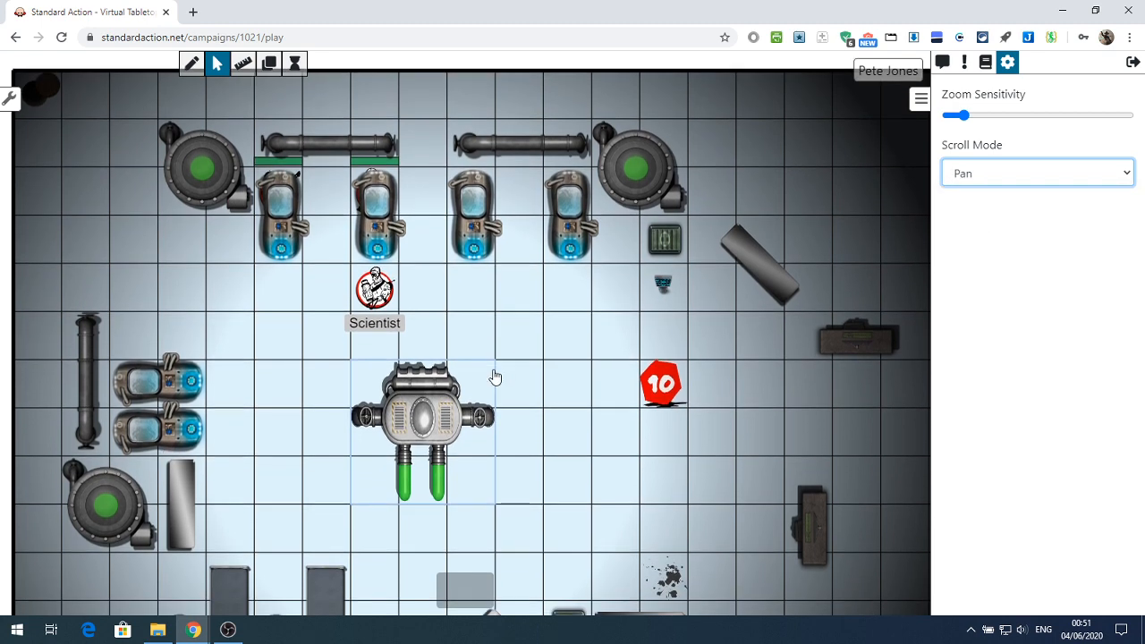
Raise the zoom sensitivity to about 60% of its range and test scrolling the map up and down
left_click_drag(962, 115, 1057, 116)
scroll(540, 344, "down", 1)
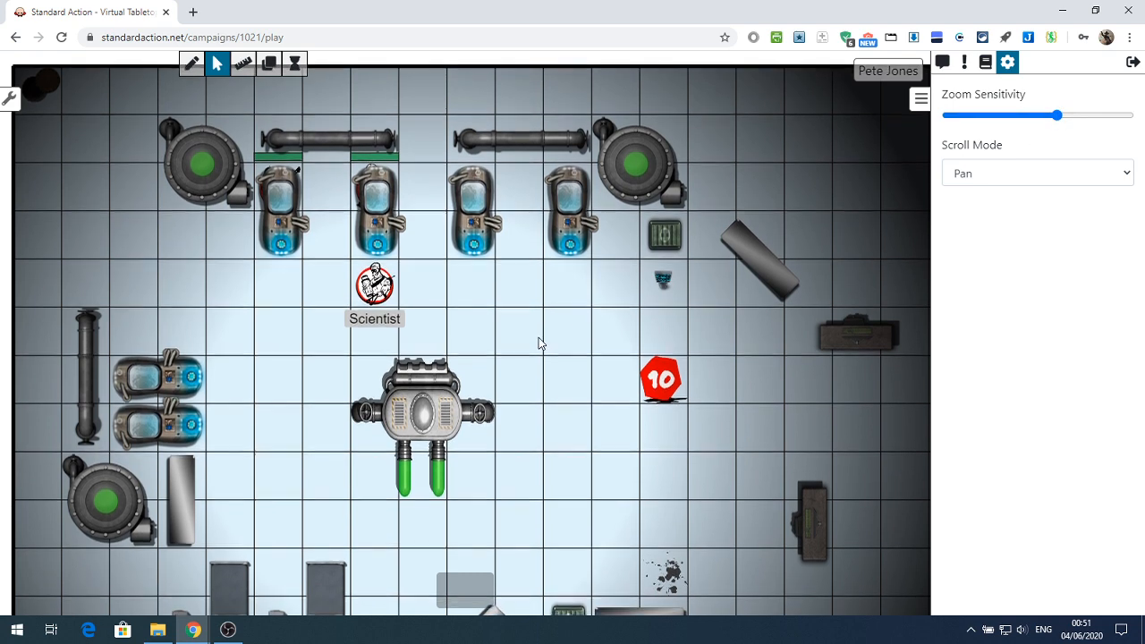
scroll(540, 343, "up", 2)
scroll(539, 339, "down", 2)
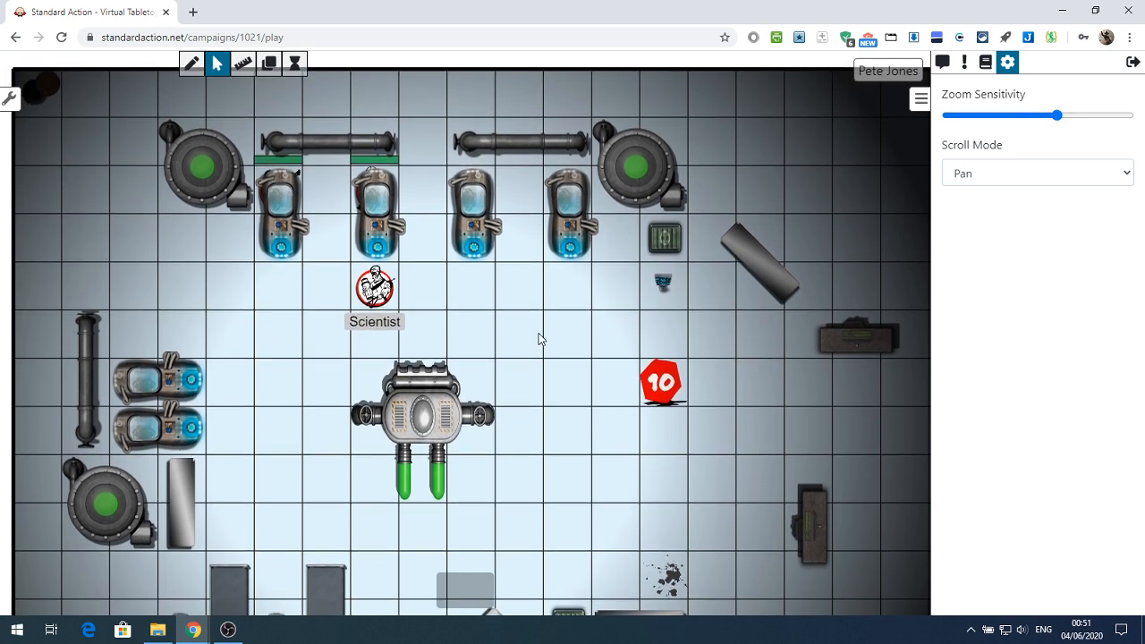
Lower the zoom sensitivity to about a tenth of its range and set the scroll mode to Zoom
left_click_drag(1056, 117, 960, 117)
left_click(962, 174)
left_click(973, 200)
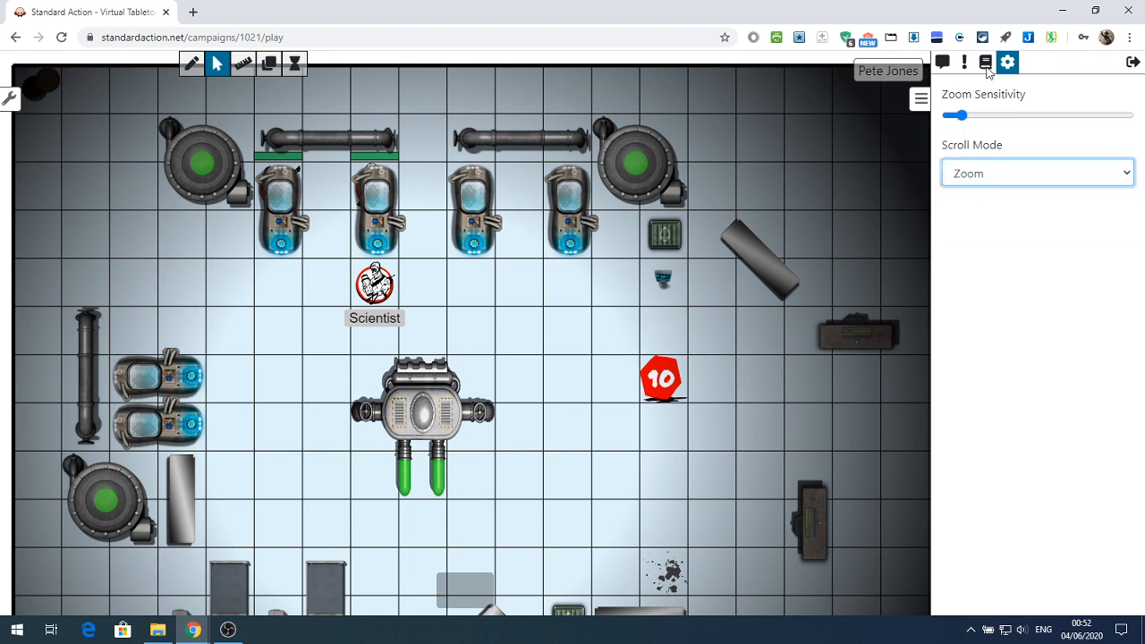
Return to the chat and examine the drawing tools: stroke colour palette, fill colour palette, rectangle and polygon shapes, and line width
left_click(943, 62)
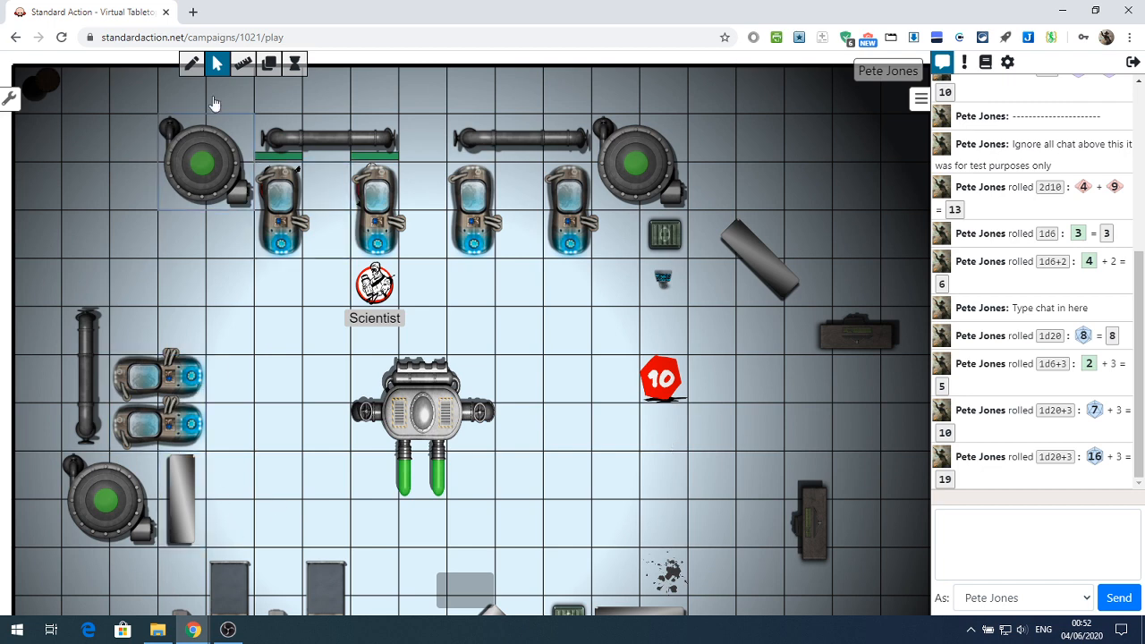
left_click(193, 64)
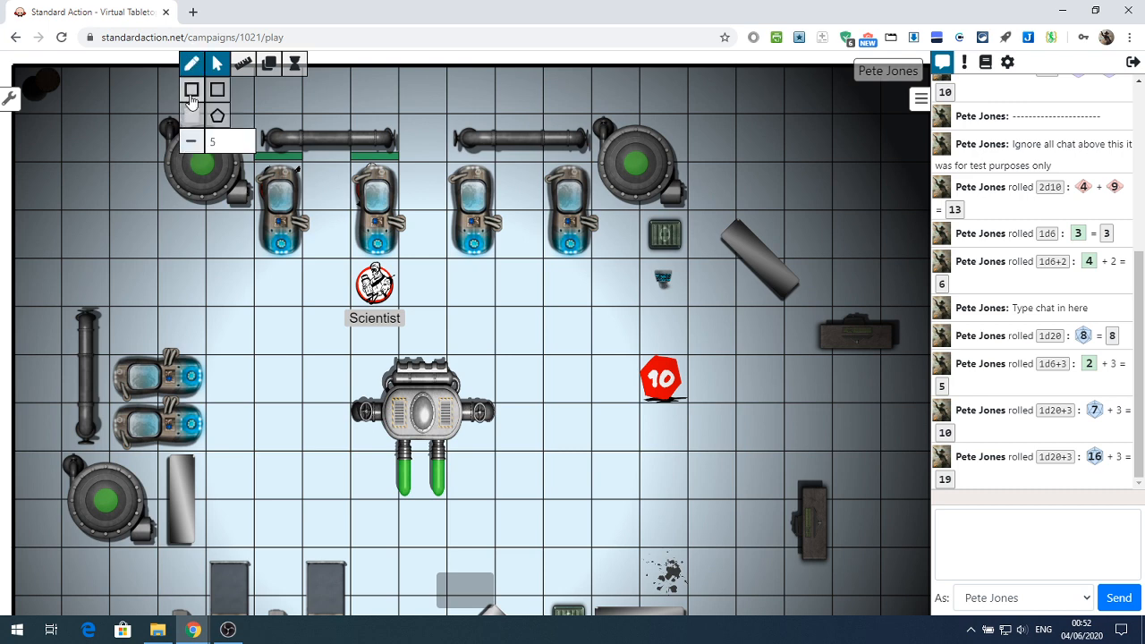
left_click(192, 90)
left_click(192, 92)
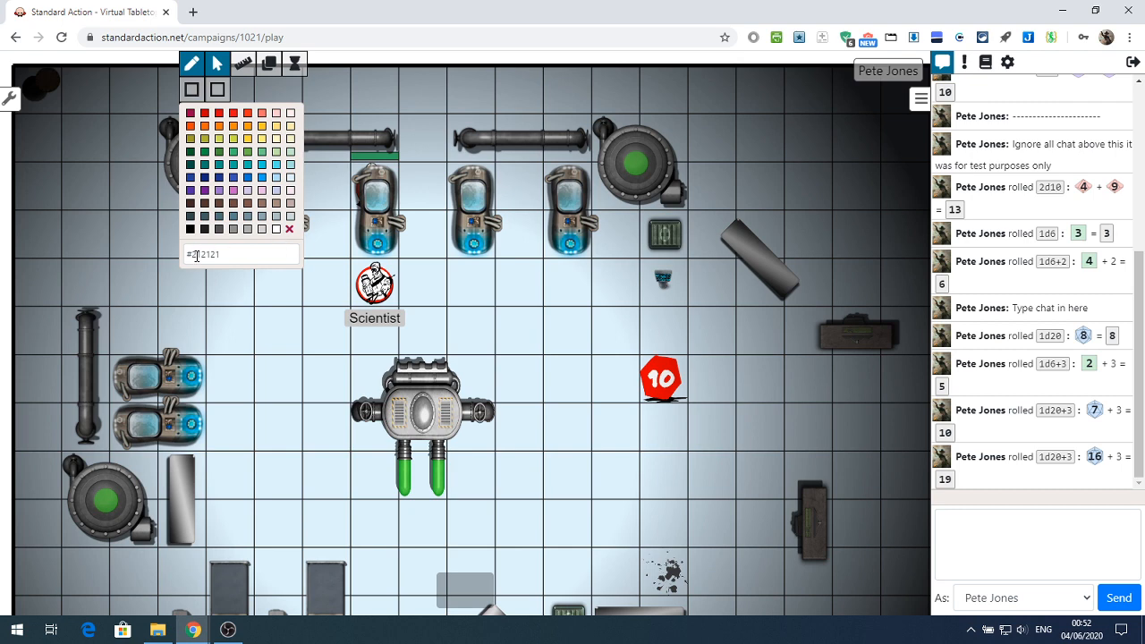
left_click(193, 92)
left_click(191, 115)
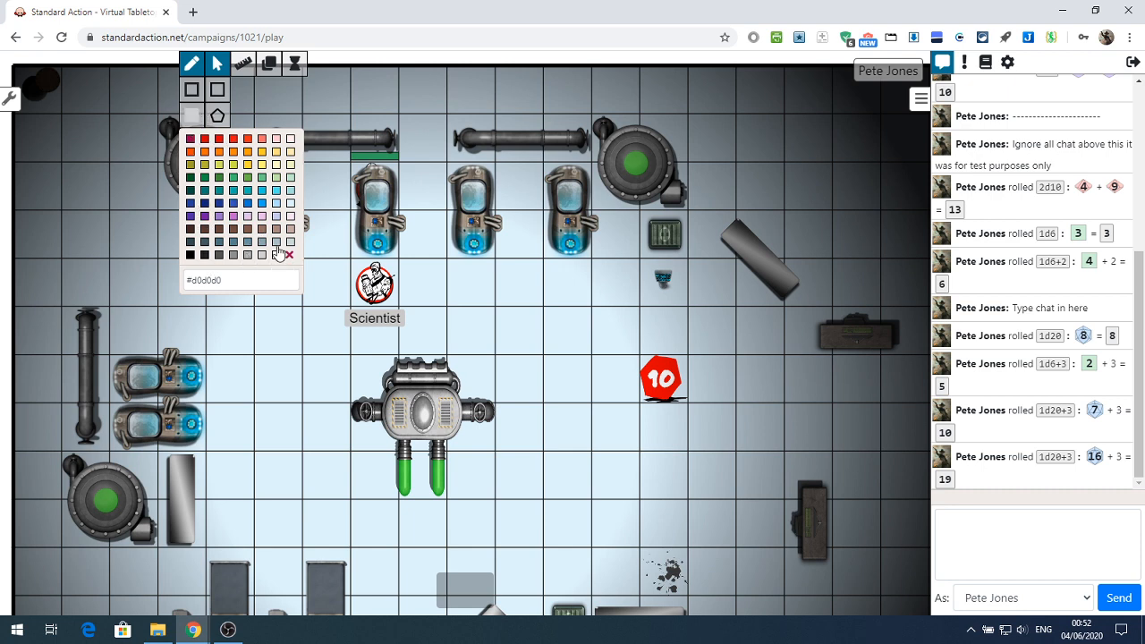
left_click(195, 89)
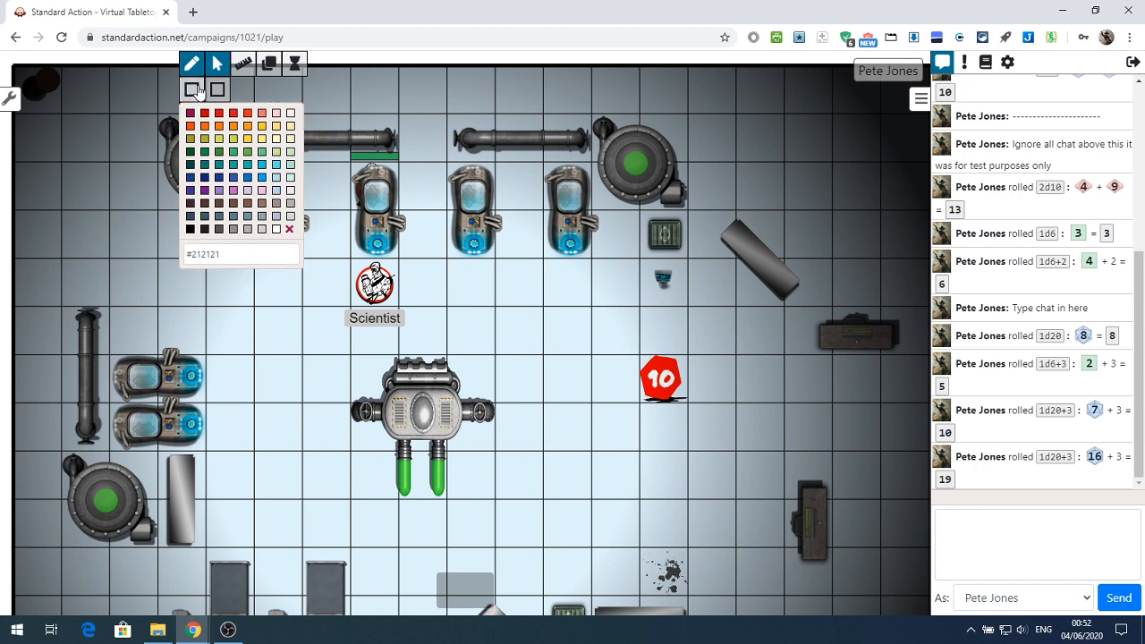
left_click(195, 90)
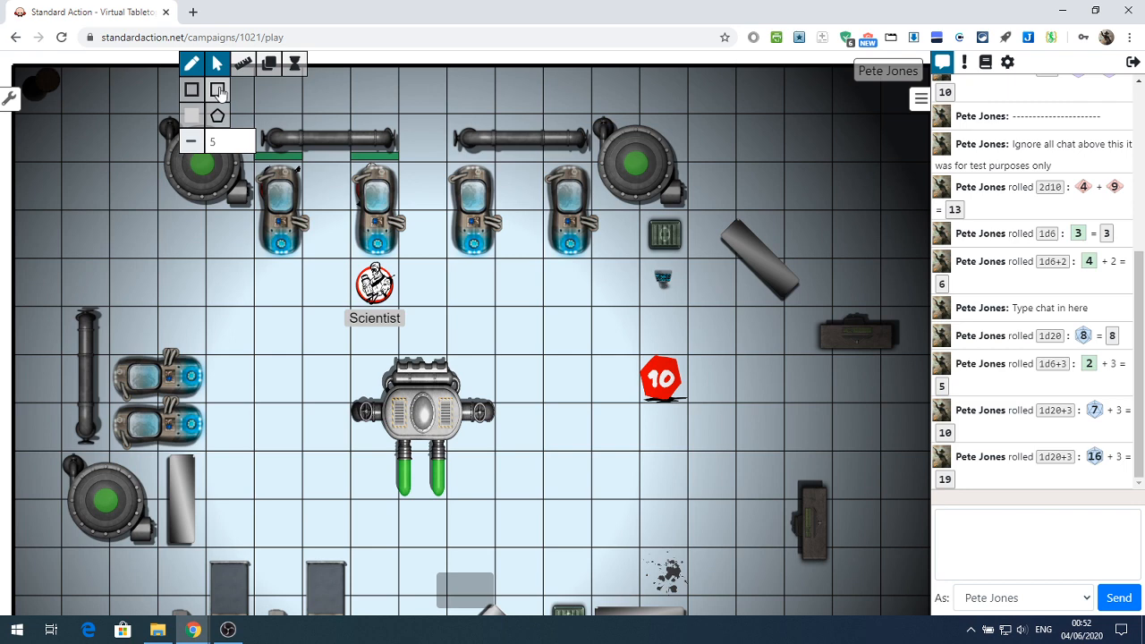
left_click(217, 91)
left_click(215, 68)
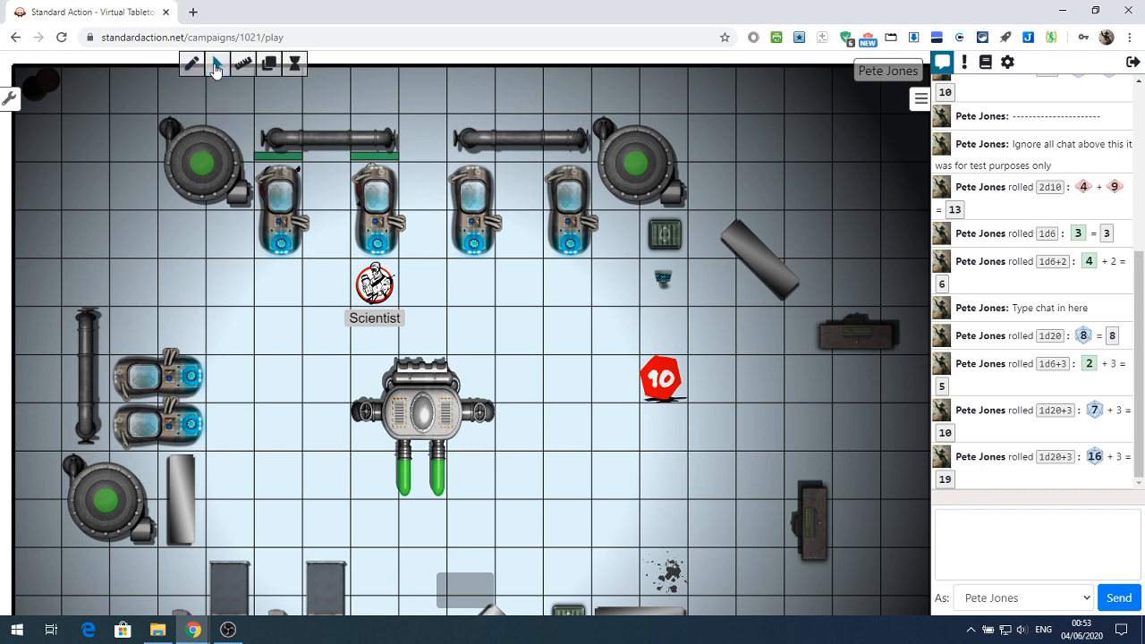
Activate the selection tool and select the red 10 token on the map
left_click(217, 65)
left_click(657, 382)
mouse_move(666, 383)
left_mouse_down()
mouse_move(618, 383)
mouse_move(660, 381)
left_mouse_up()
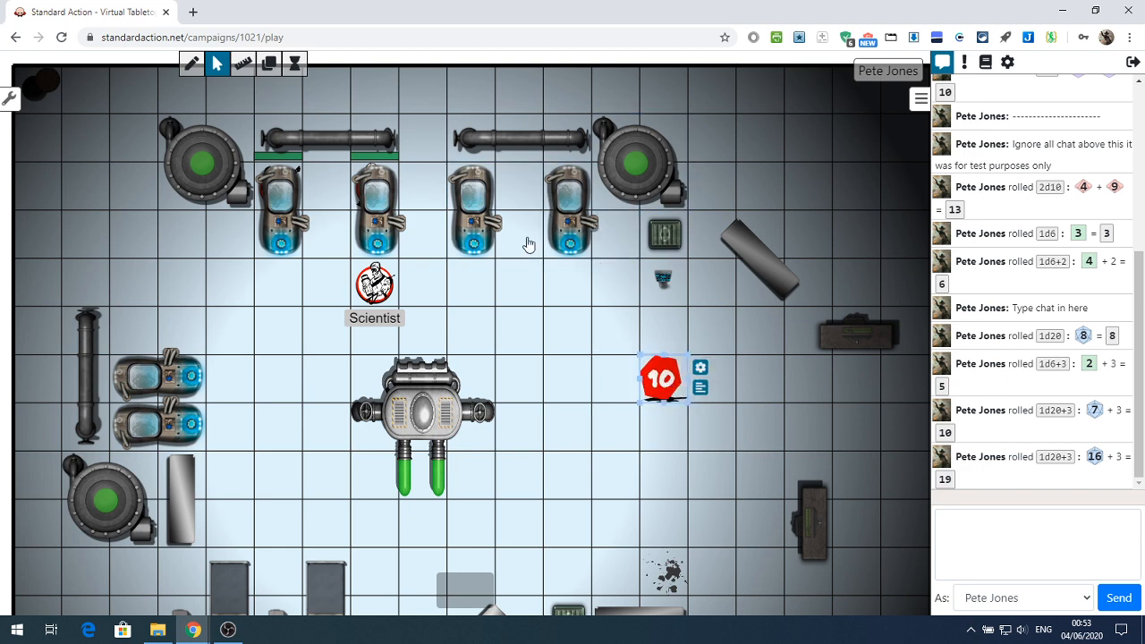
Measure two distances with the ruler across the open floor beside the central machine
left_click(243, 64)
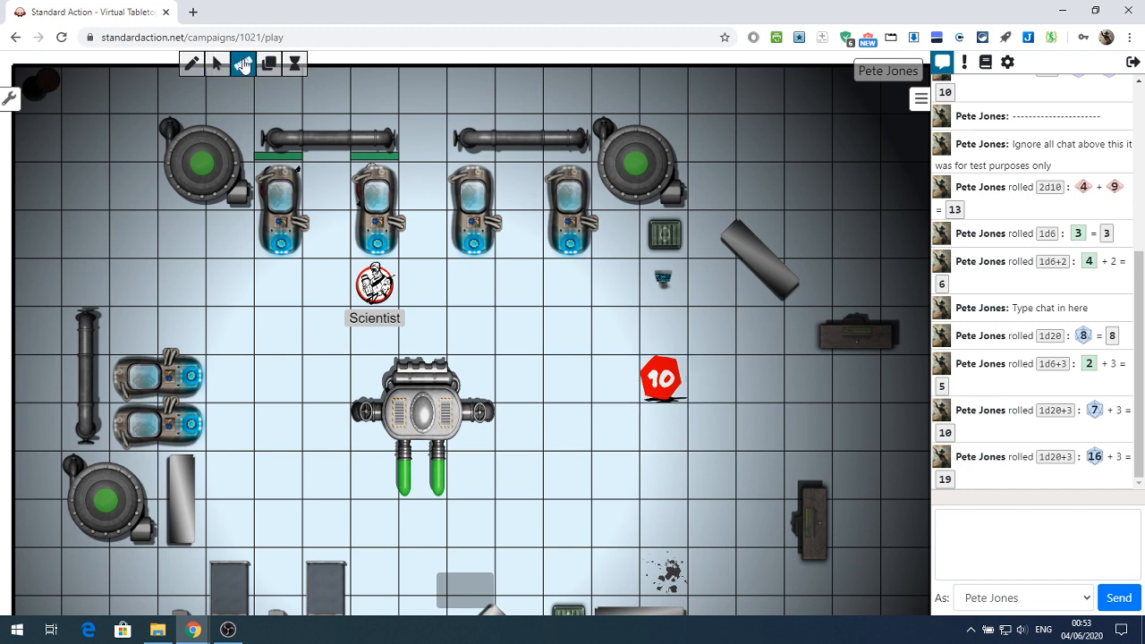
left_click_drag(224, 320, 330, 331)
left_click_drag(201, 309, 358, 382)
Show the Layers window, move it clear of the lower map area and make Lighting the active layer
left_click(269, 66)
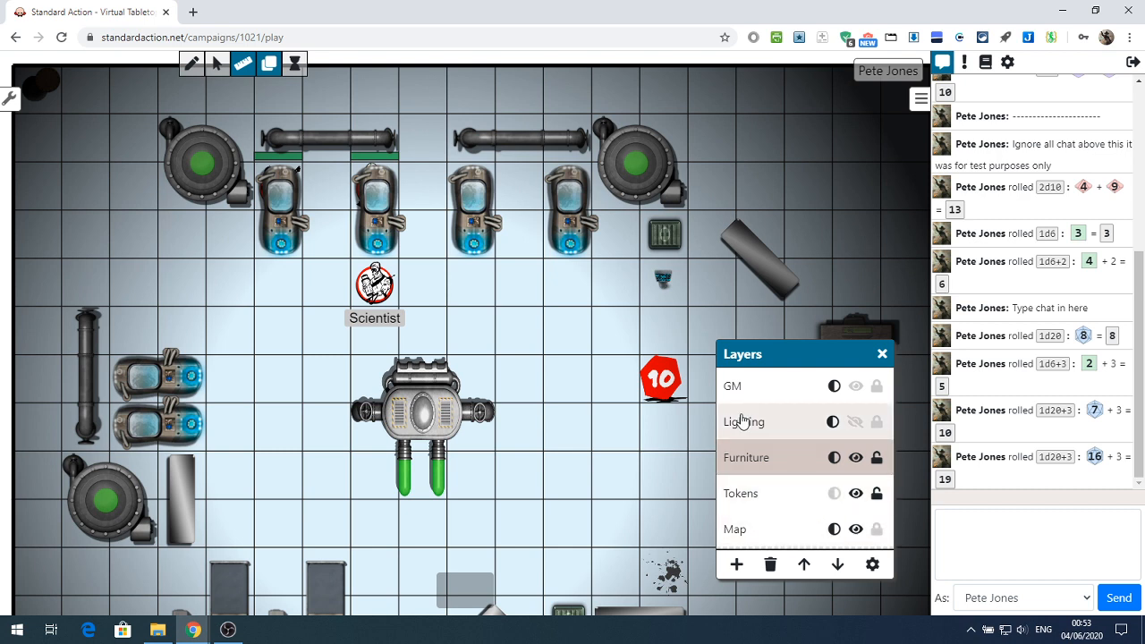
left_click_drag(771, 361, 768, 293)
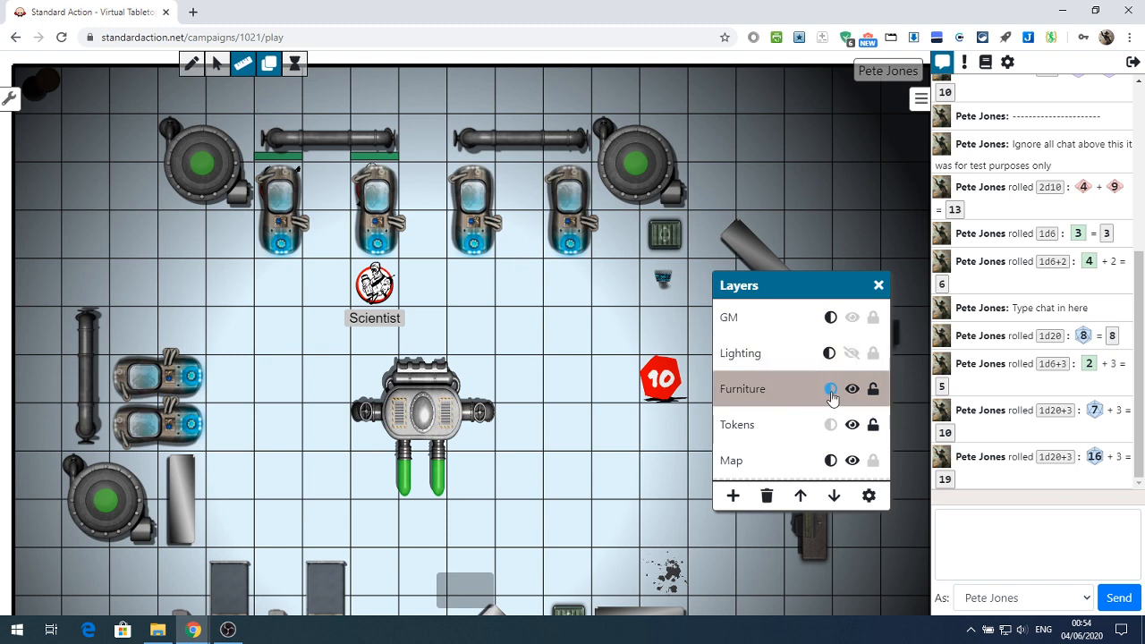
left_click(738, 358)
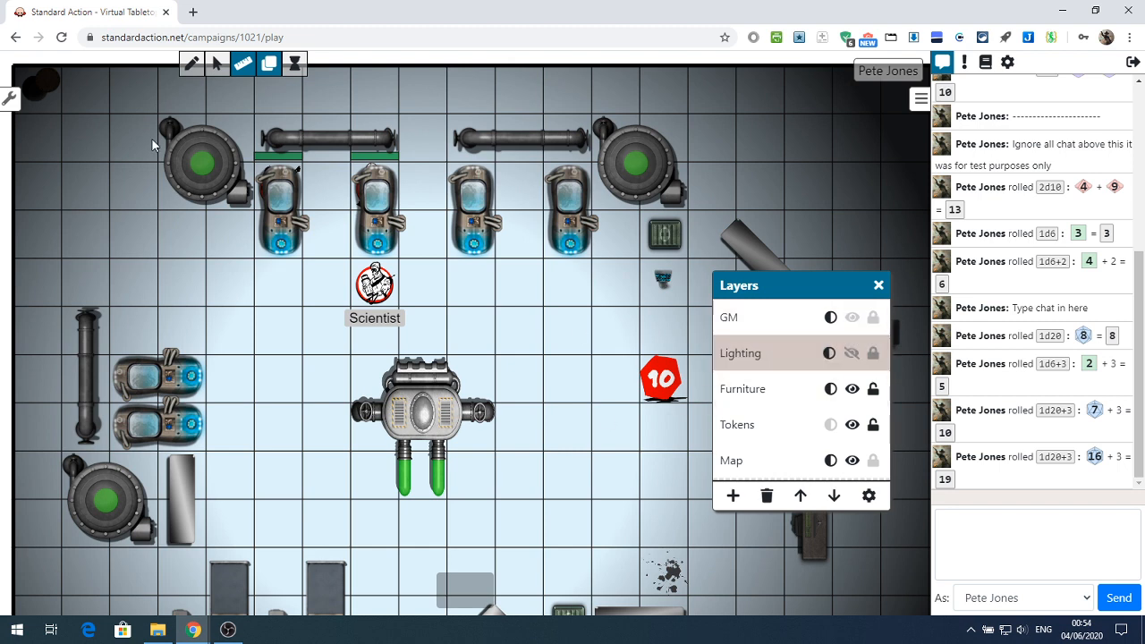
Set stroke and fill to black and draw a rectangle two by one grid squares on the Lighting layer, just above the central machine
left_click(188, 66)
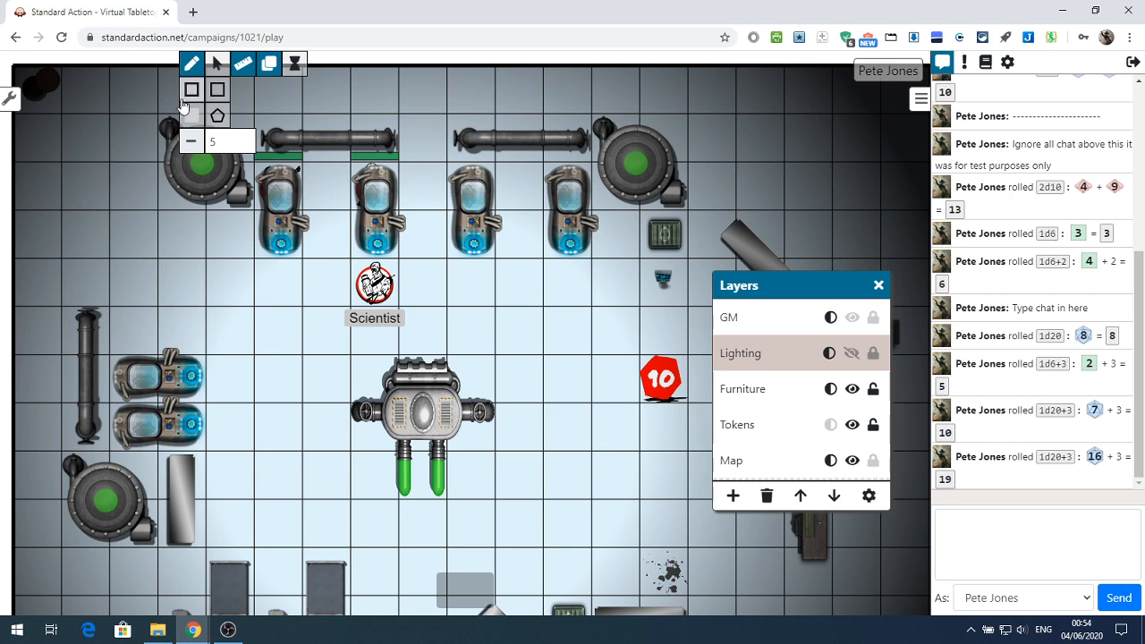
left_click(191, 90)
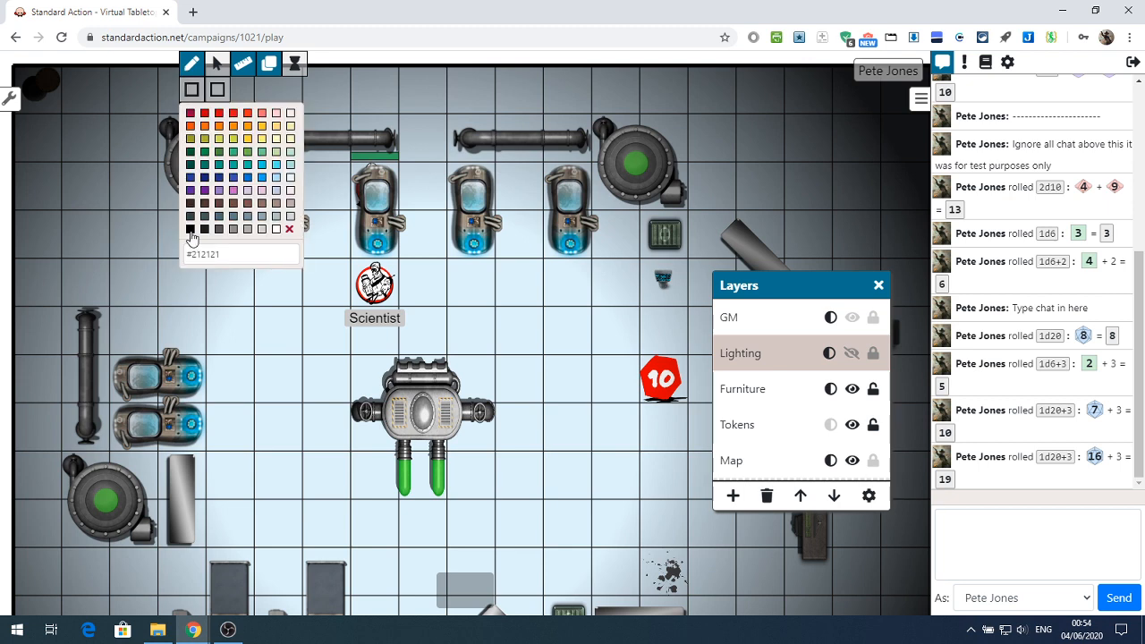
left_click(191, 230)
left_click(189, 118)
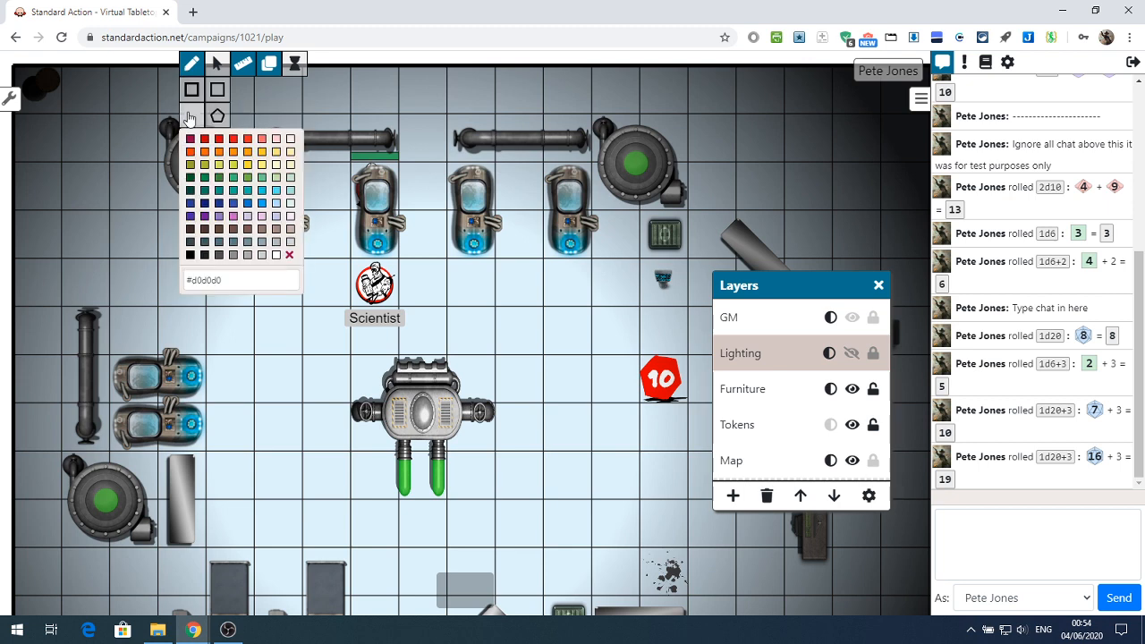
left_click(190, 255)
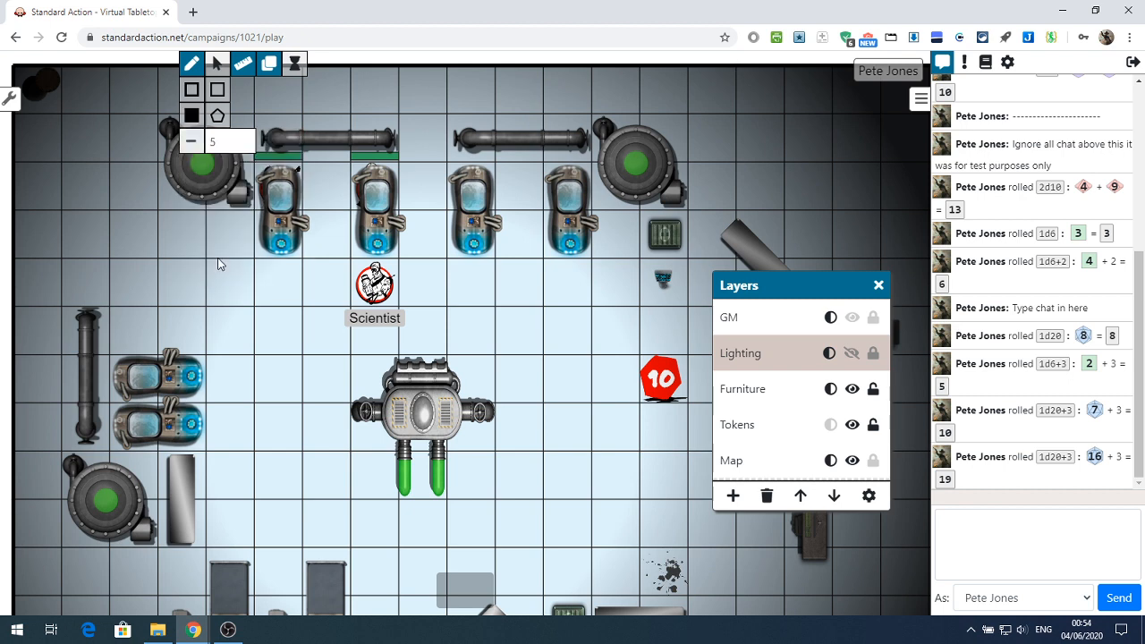
left_click(217, 89)
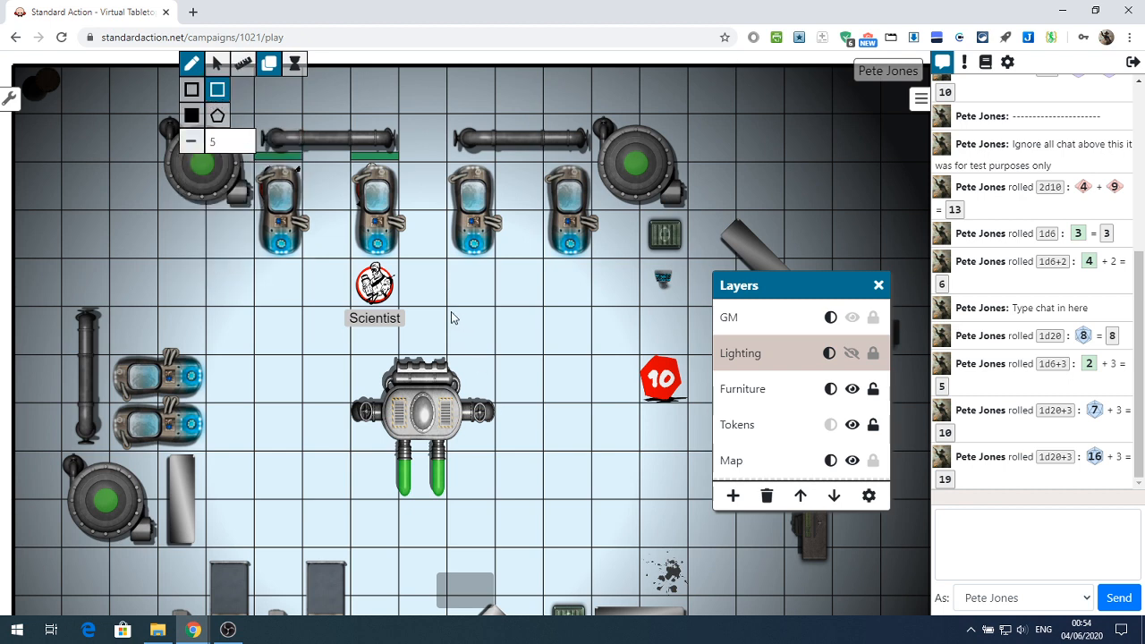
left_click_drag(456, 325, 535, 359)
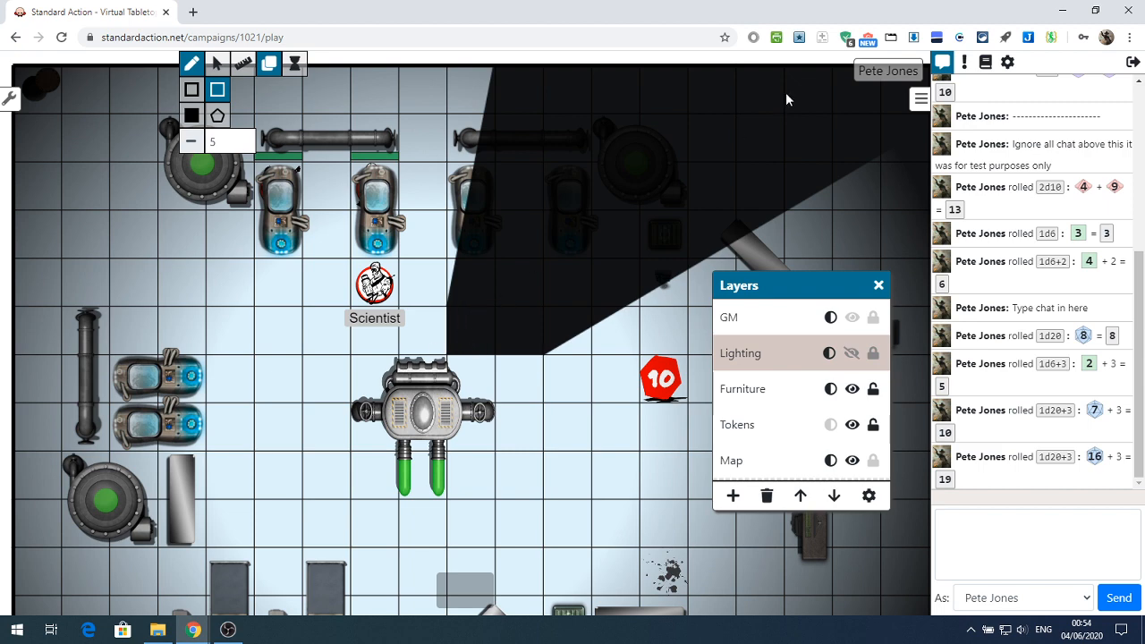
Toggle the Lighting layer's light-blocking effect off and on again, and make the layer's shapes visible
left_click(831, 355)
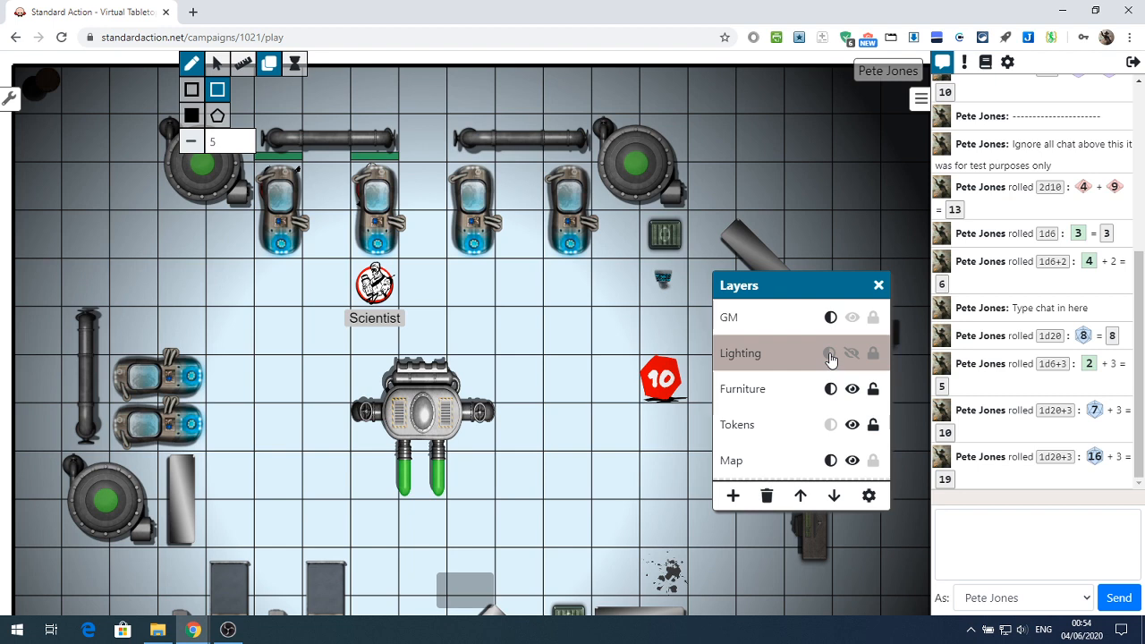
left_click(830, 355)
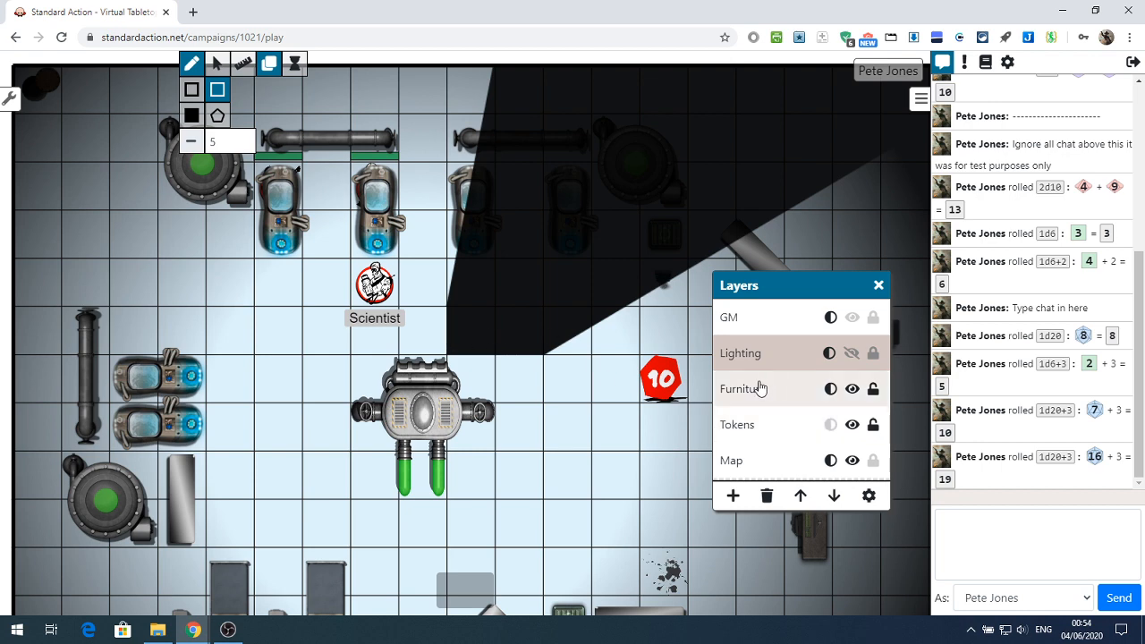
left_click(830, 355)
left_click(830, 358)
left_click(852, 354)
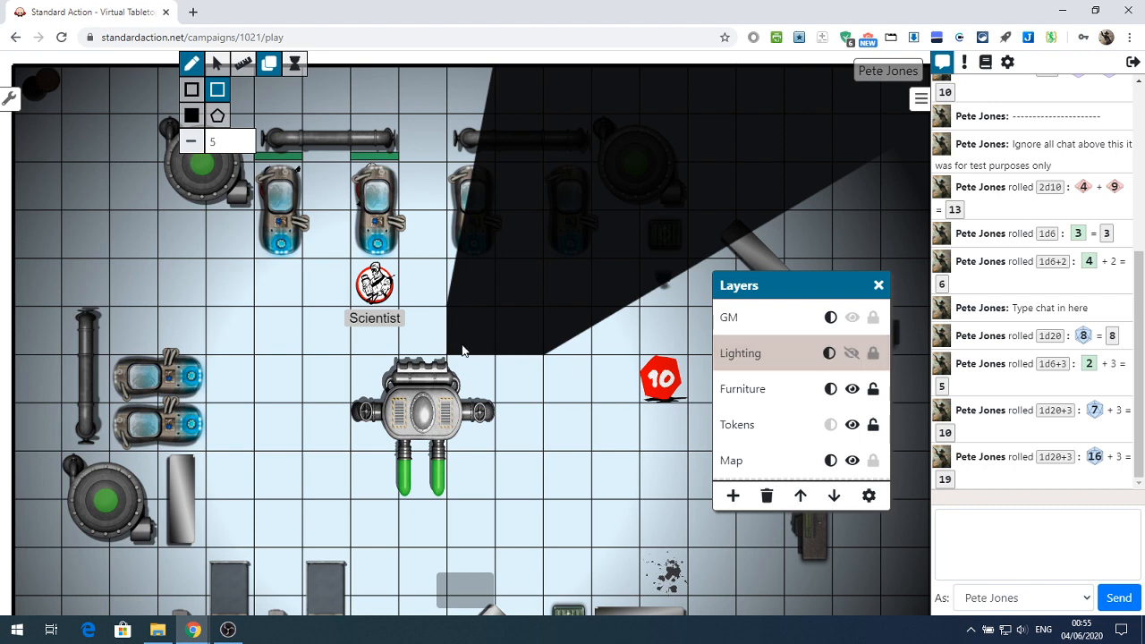
left_click(852, 354)
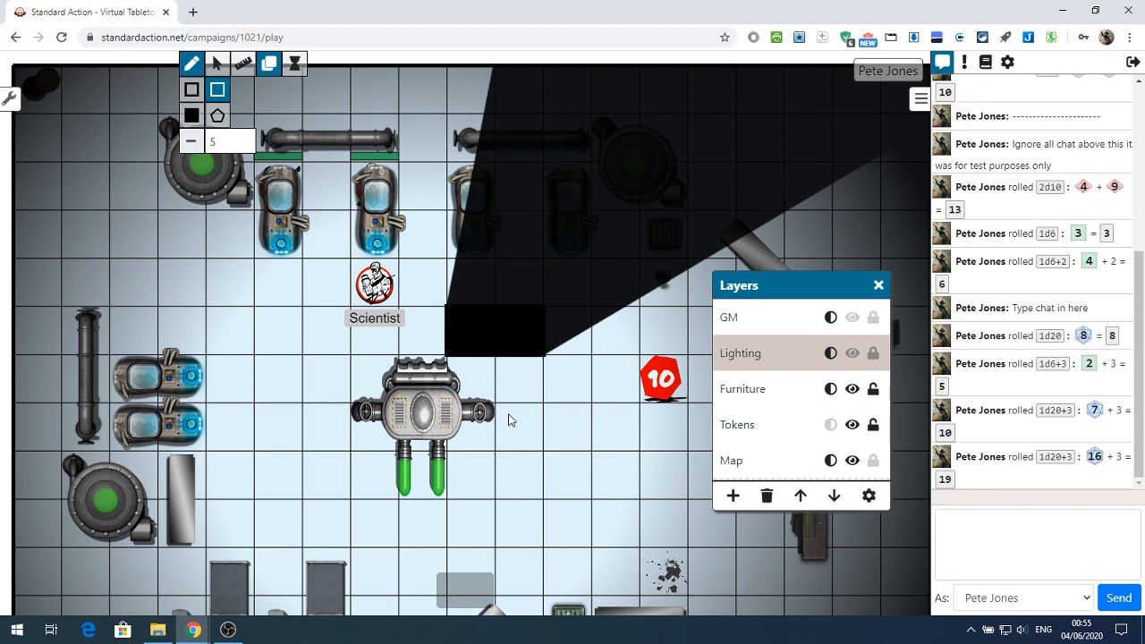
Move the two-by-one black rectangle beside the central machine's right arm and delete it
mouse_move(481, 336)
left_mouse_down()
mouse_move(533, 375)
mouse_move(514, 342)
left_mouse_up()
left_click(193, 65)
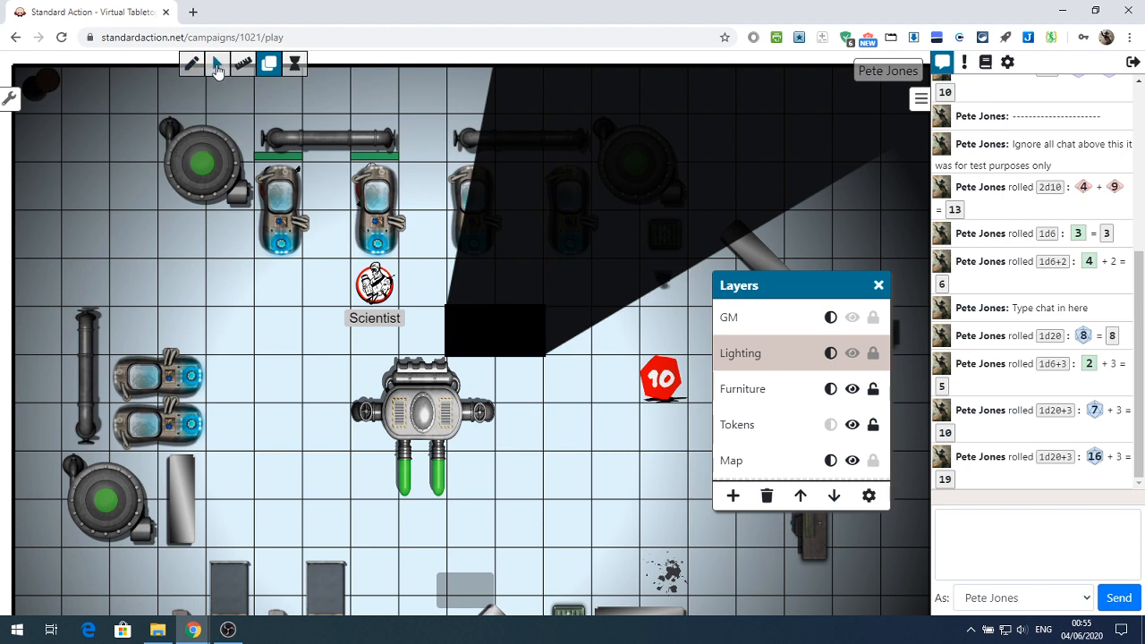
left_click(217, 66)
left_click_drag(498, 333, 559, 424)
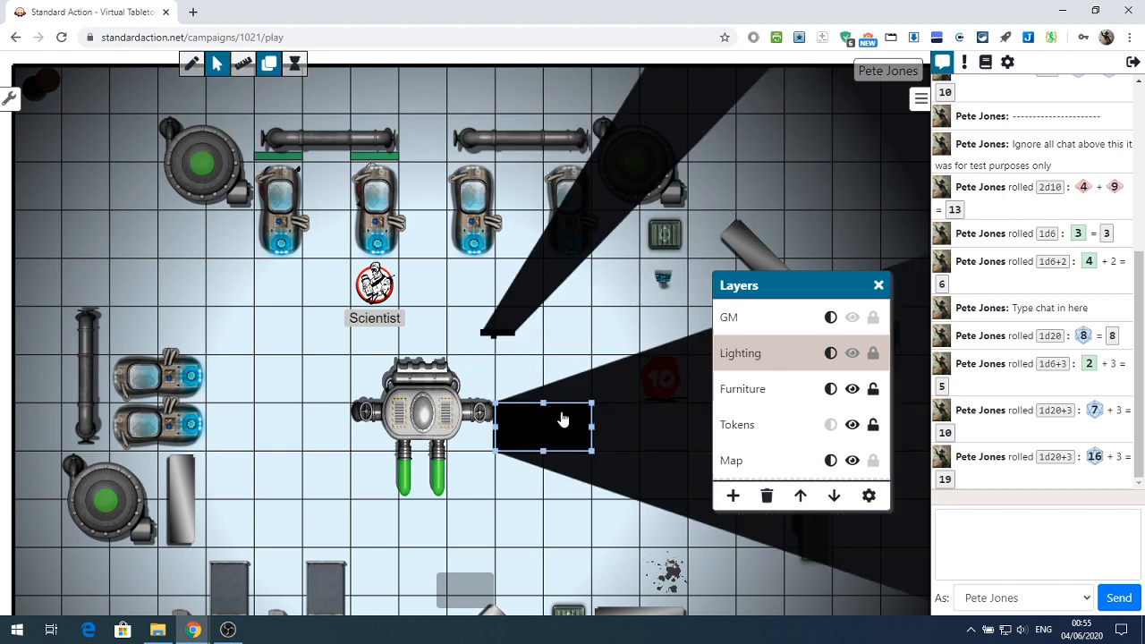
key("Delete")
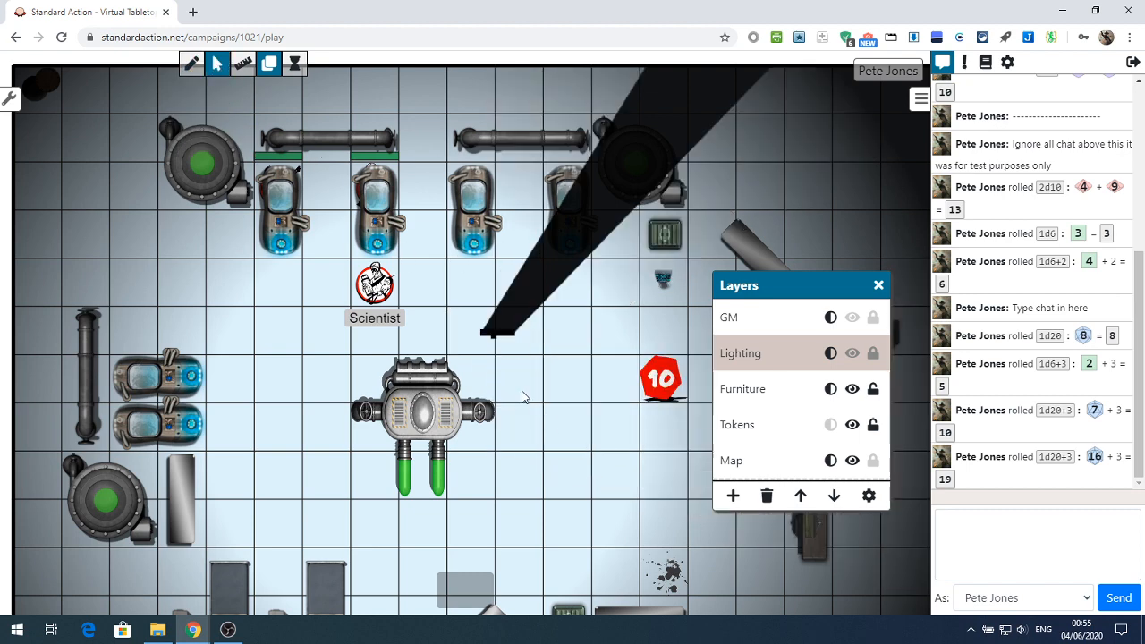
Delete the small stray shapes left on the Lighting layer above the central machine
left_click_drag(488, 339, 501, 359)
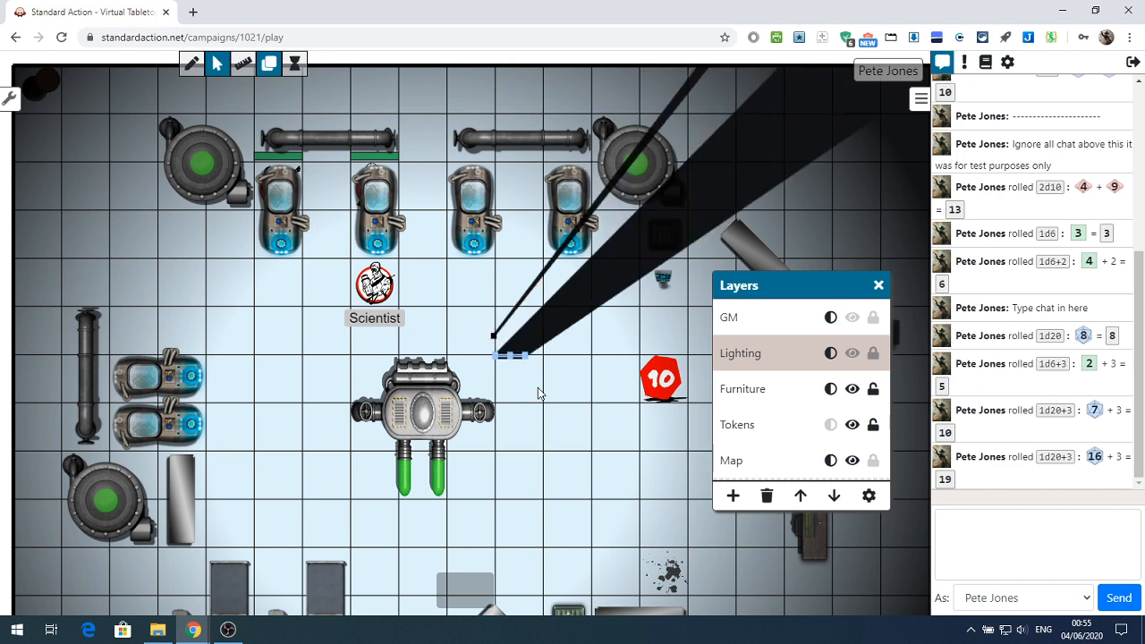
key("Delete")
left_click(496, 338)
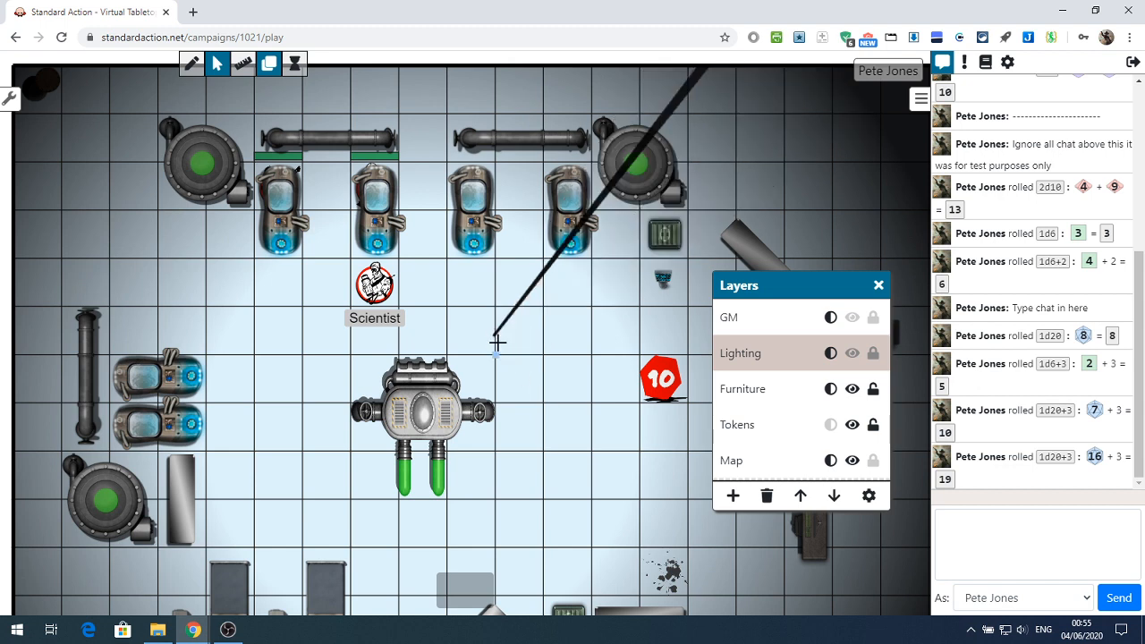
key("Delete")
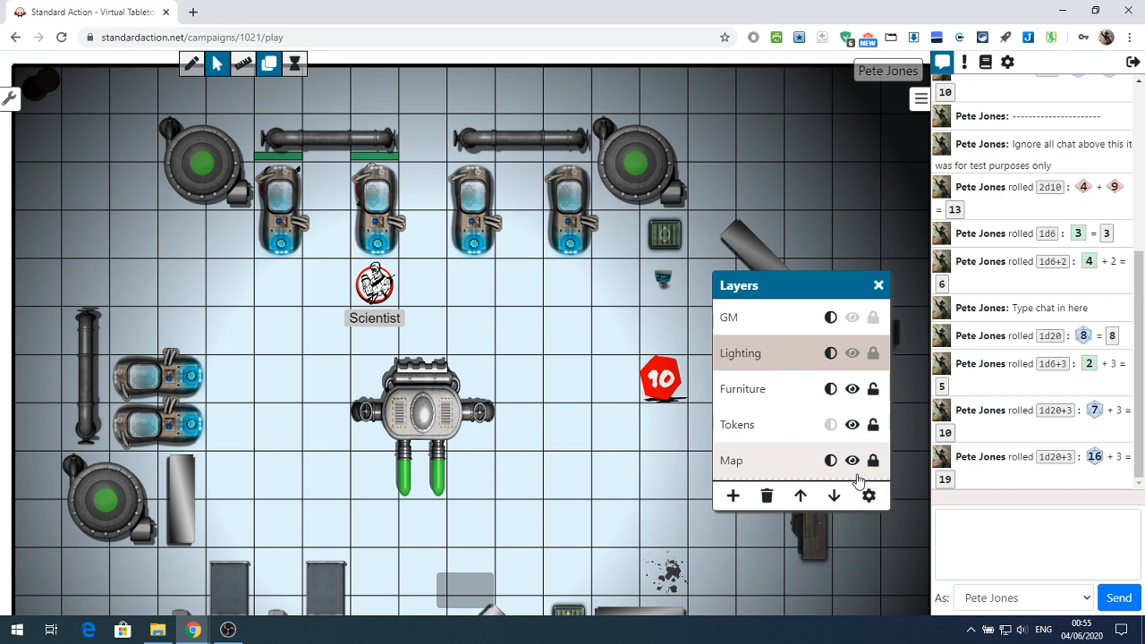
Unlock the Map layer, then add a new layer and make it the active one
left_click(874, 461)
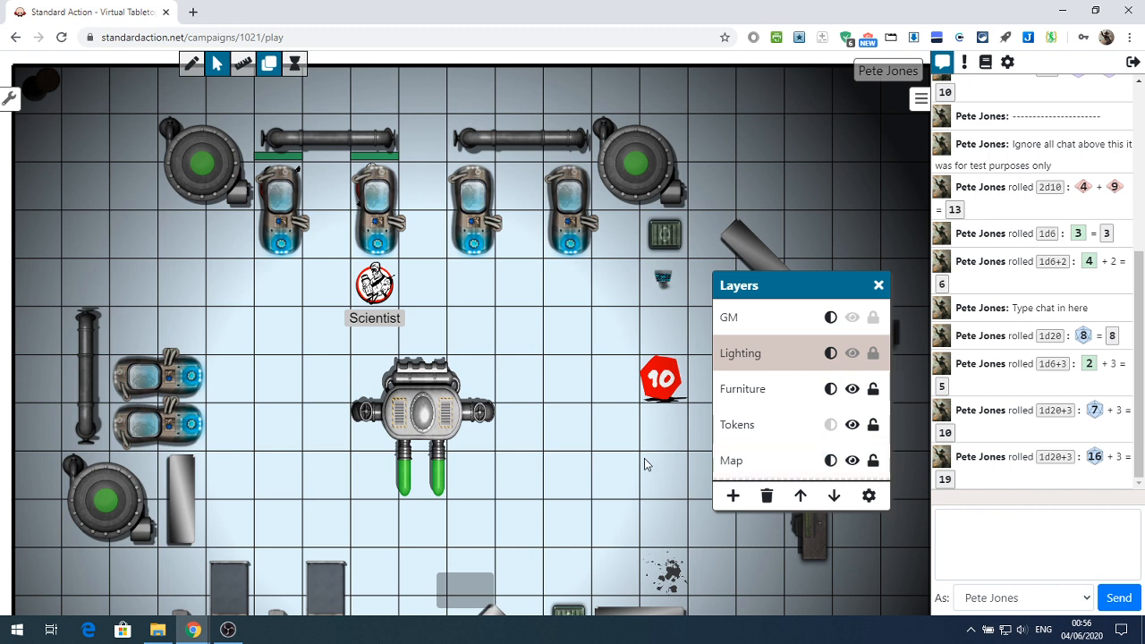
left_click(733, 497)
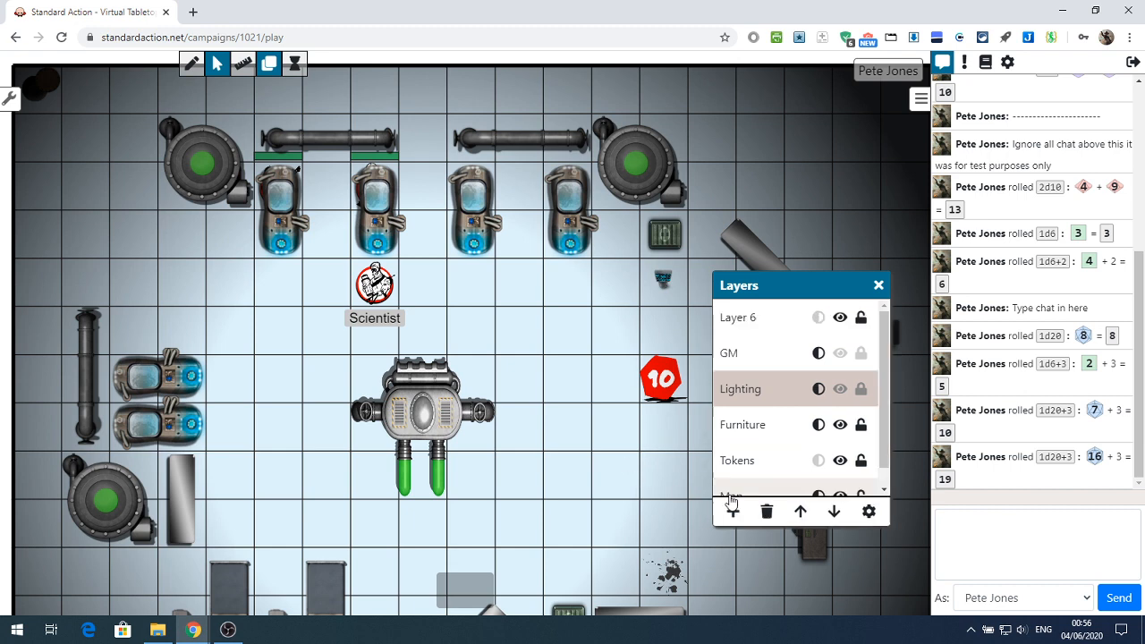
left_click(762, 323)
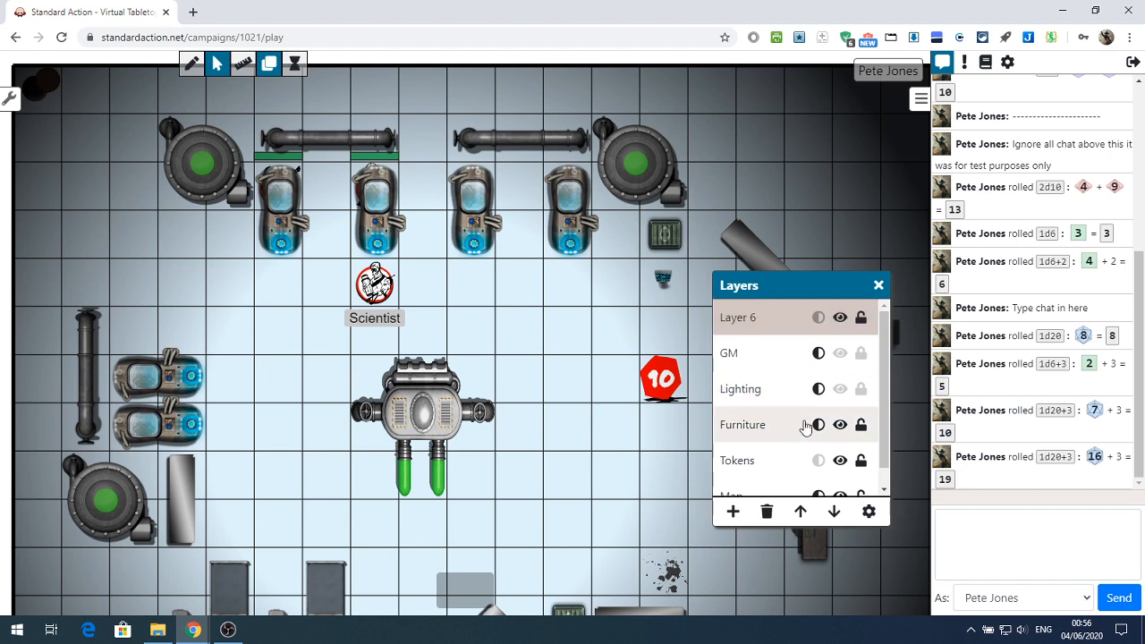
Show the name and opacity settings of Layer 6 and try moving the layer up in the order
left_click(869, 511)
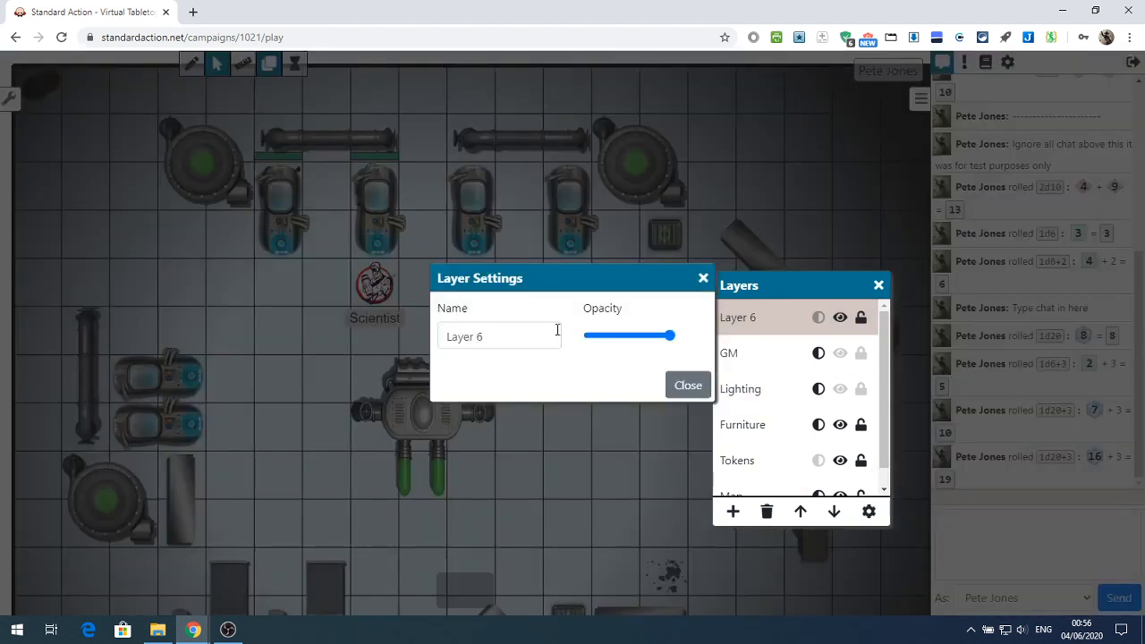
left_click(691, 388)
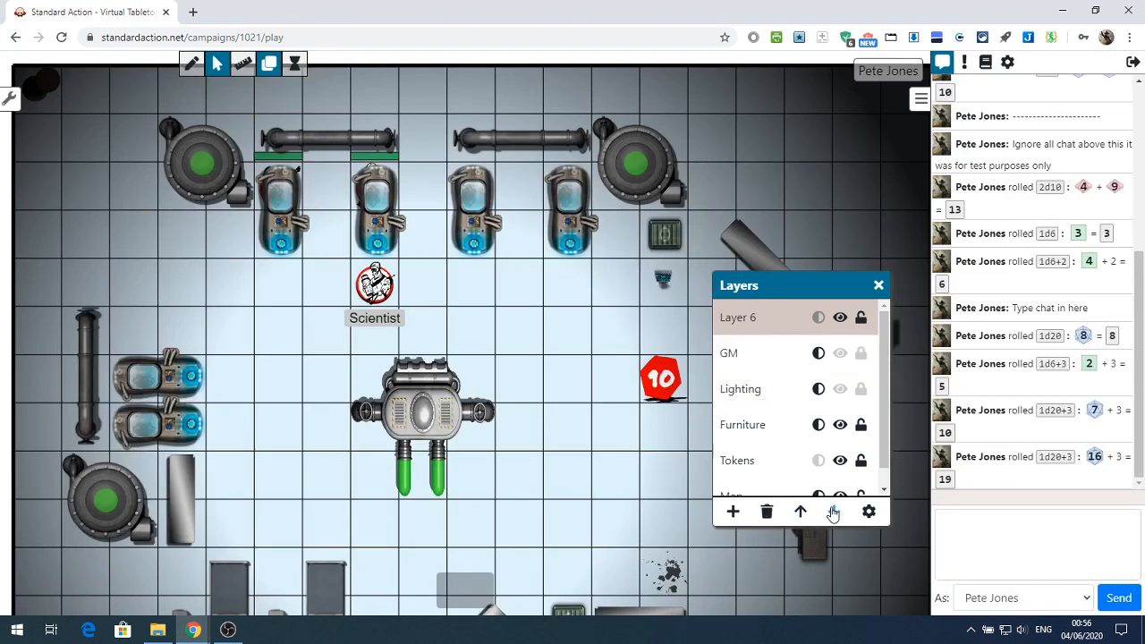
left_click(802, 512)
left_click(801, 512)
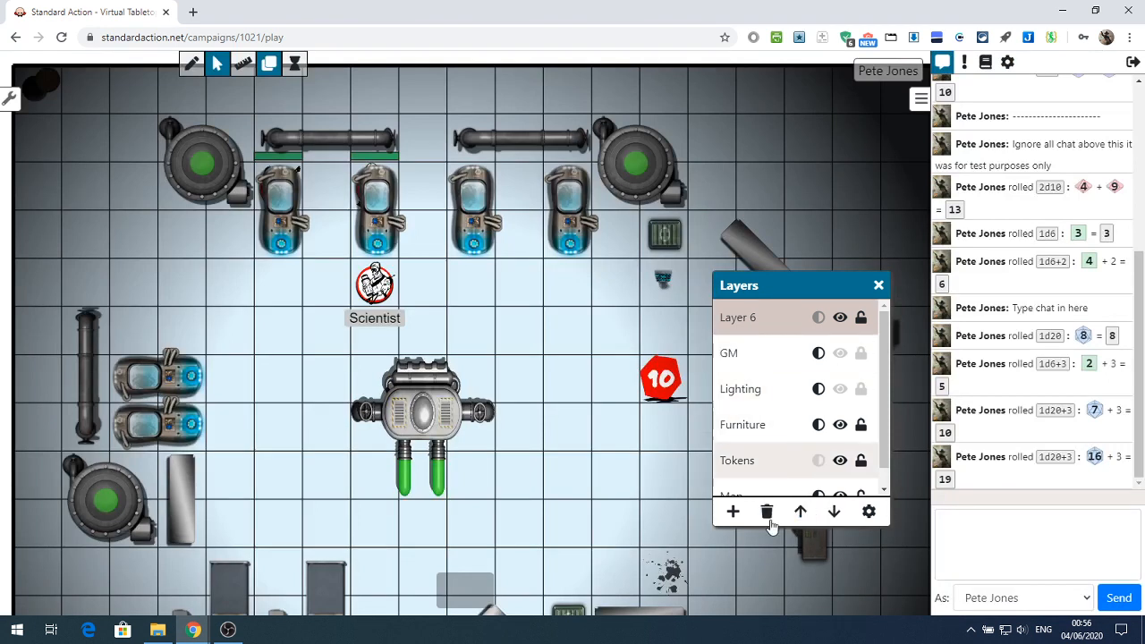
Delete Layer 6 from the layer list
left_click(766, 512)
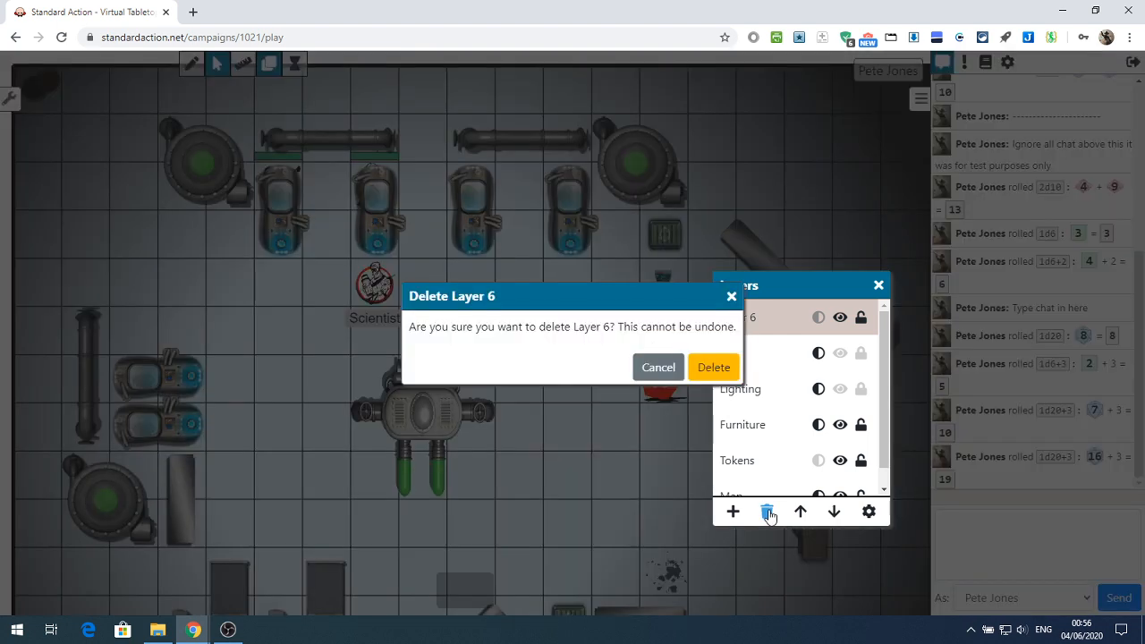
left_click(712, 370)
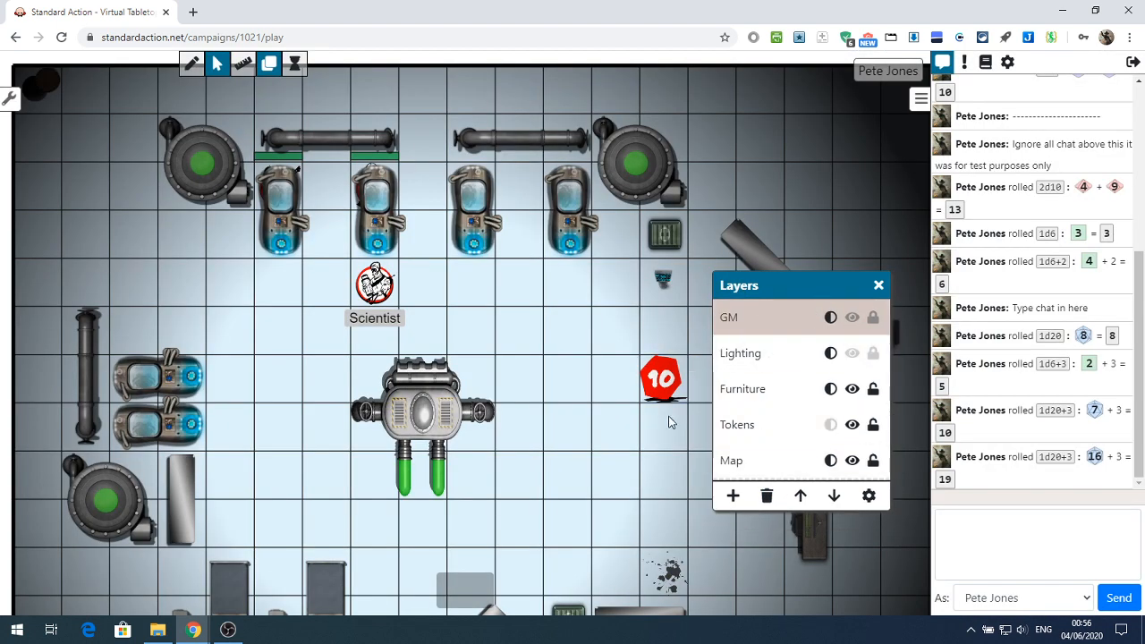
Open the Turn Order tracker, move it over the cryo chambers, and set the first-listed character's turn value to 3
left_click(295, 70)
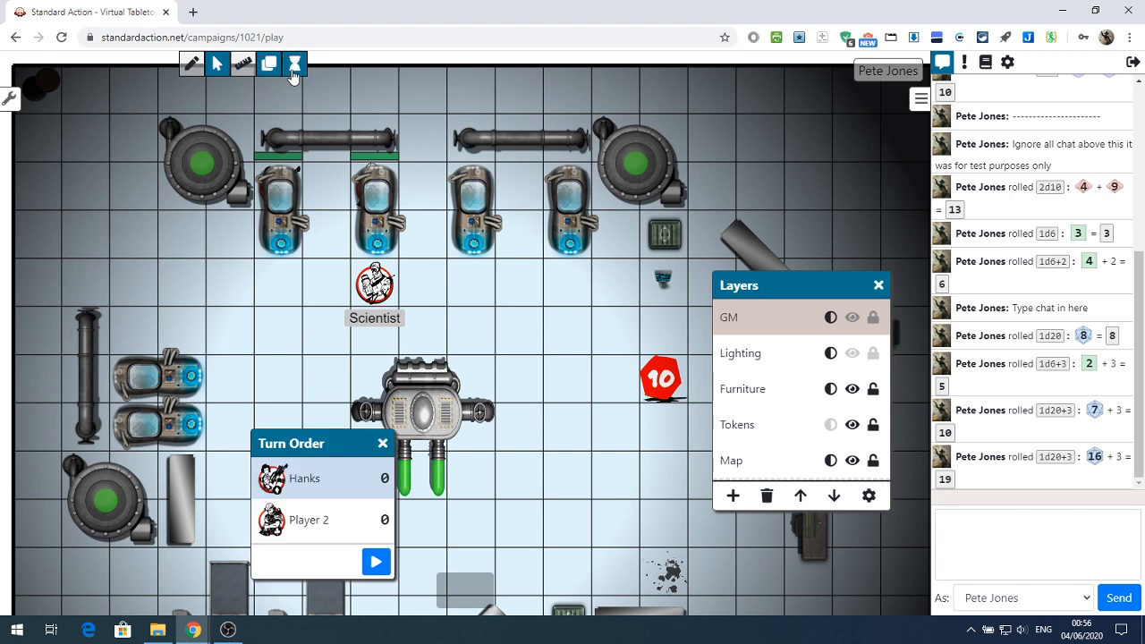
left_click_drag(343, 450, 415, 235)
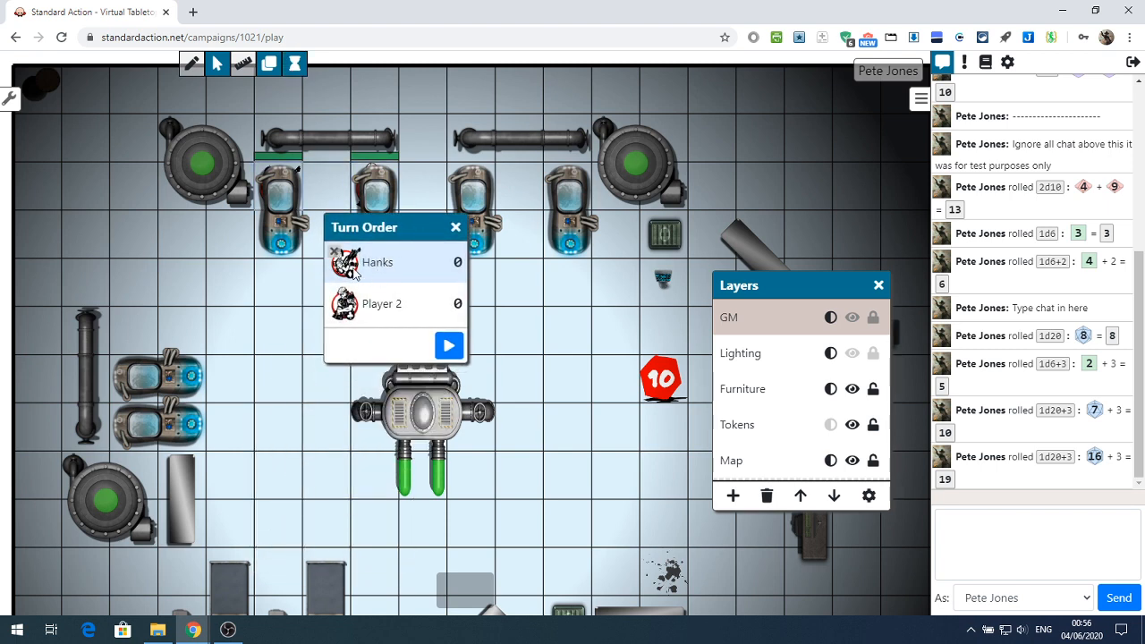
left_click(457, 261)
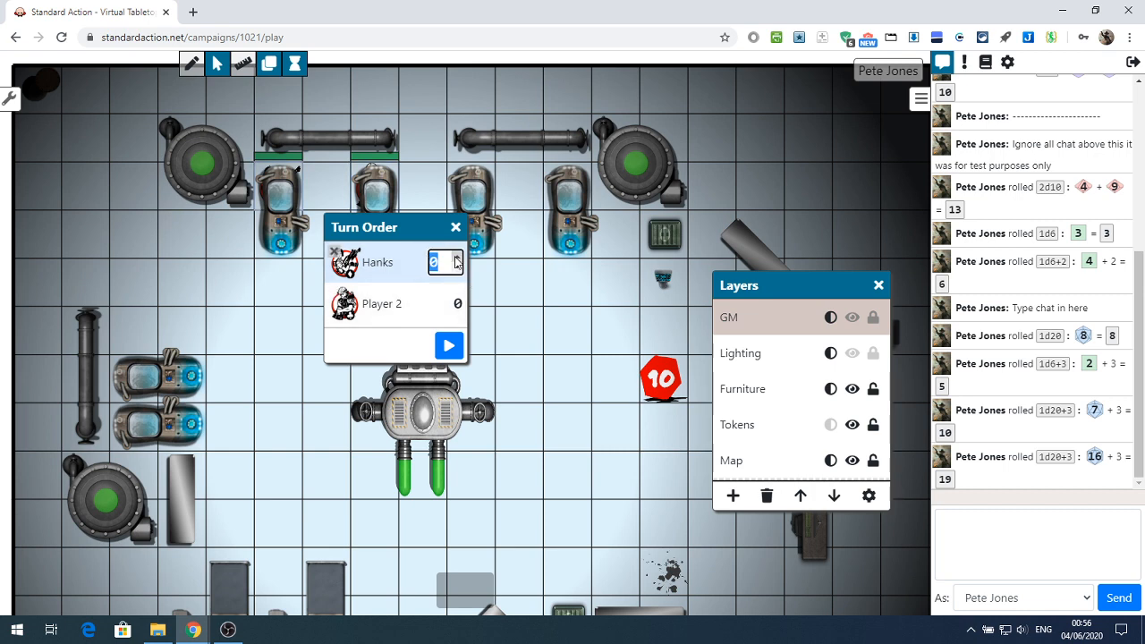
type("1")
key("Tab")
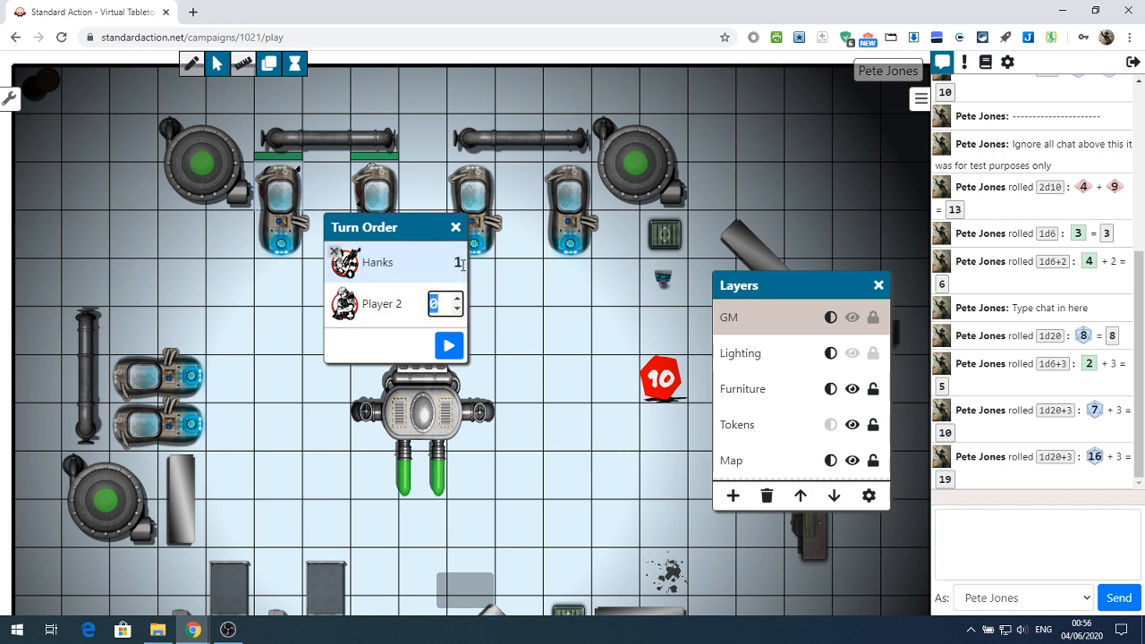
left_click(458, 263)
left_click(457, 258)
left_click(458, 258)
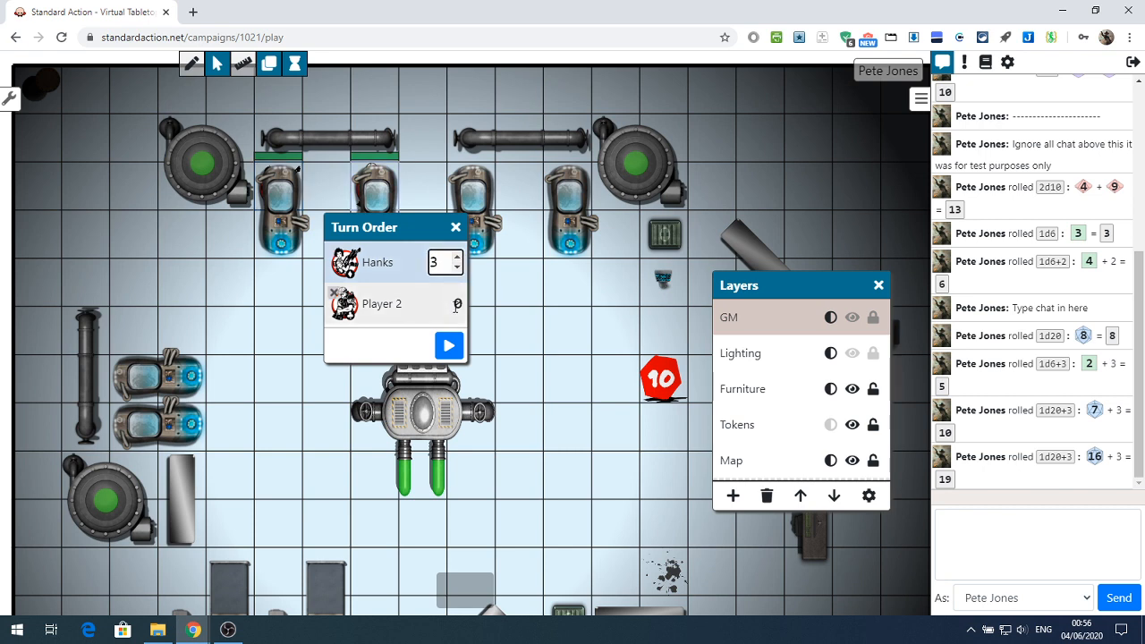
Set Player 2's value in the turn order to 1
left_click(456, 304)
type("1")
key("Return")
Advance through several turns in the Turn Order tracker and close it
left_click(449, 347)
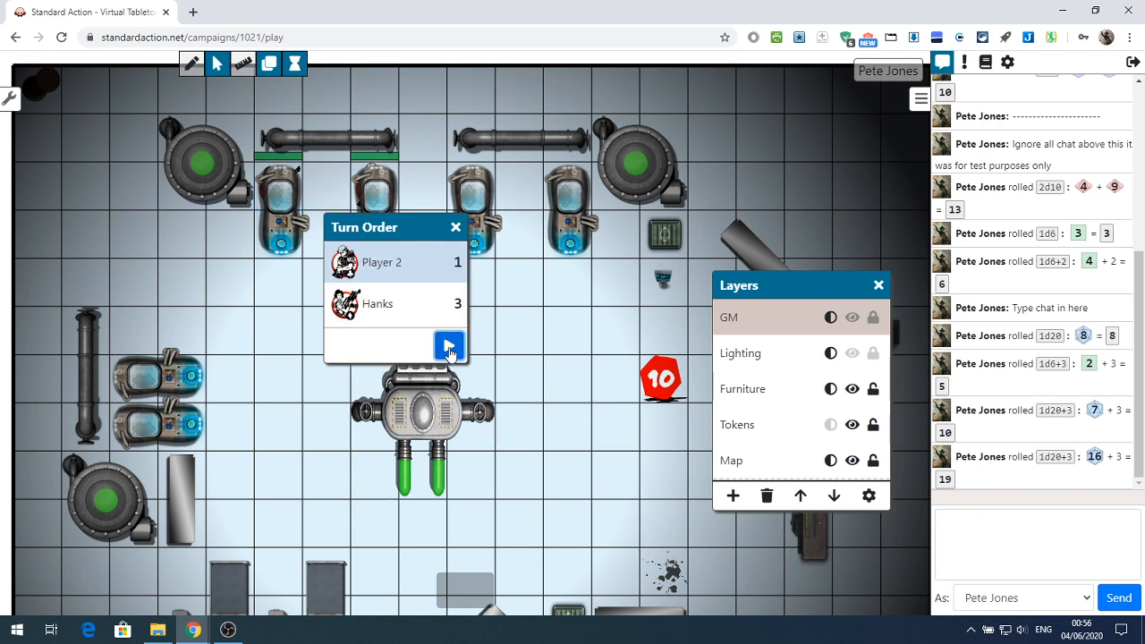
left_click(449, 349)
left_click(452, 348)
left_click(450, 347)
left_click(450, 347)
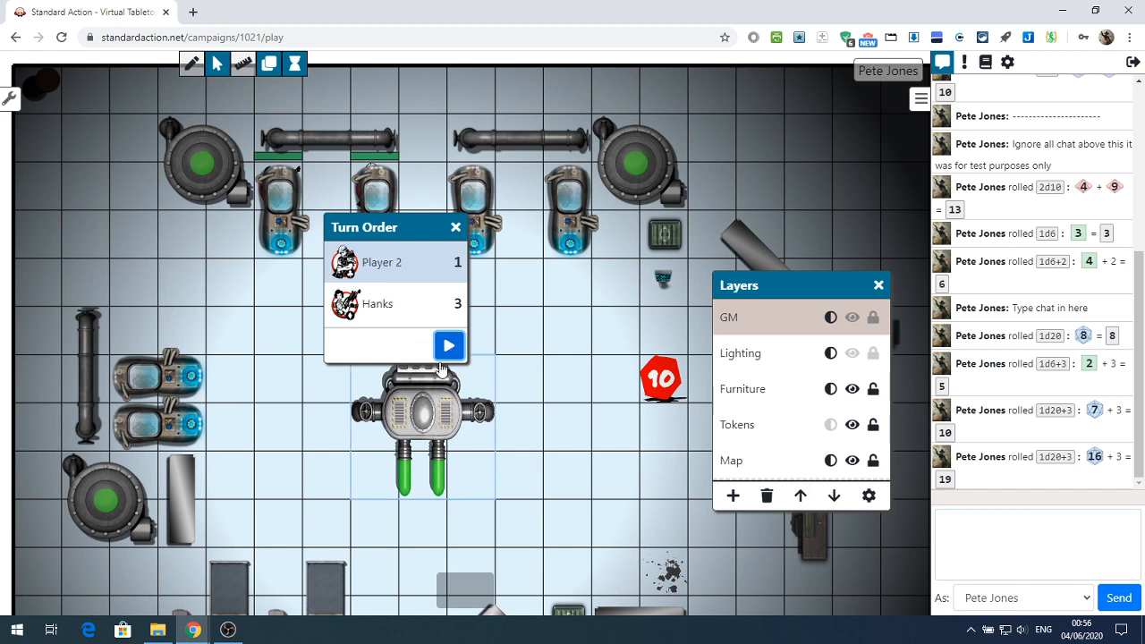
left_click(455, 228)
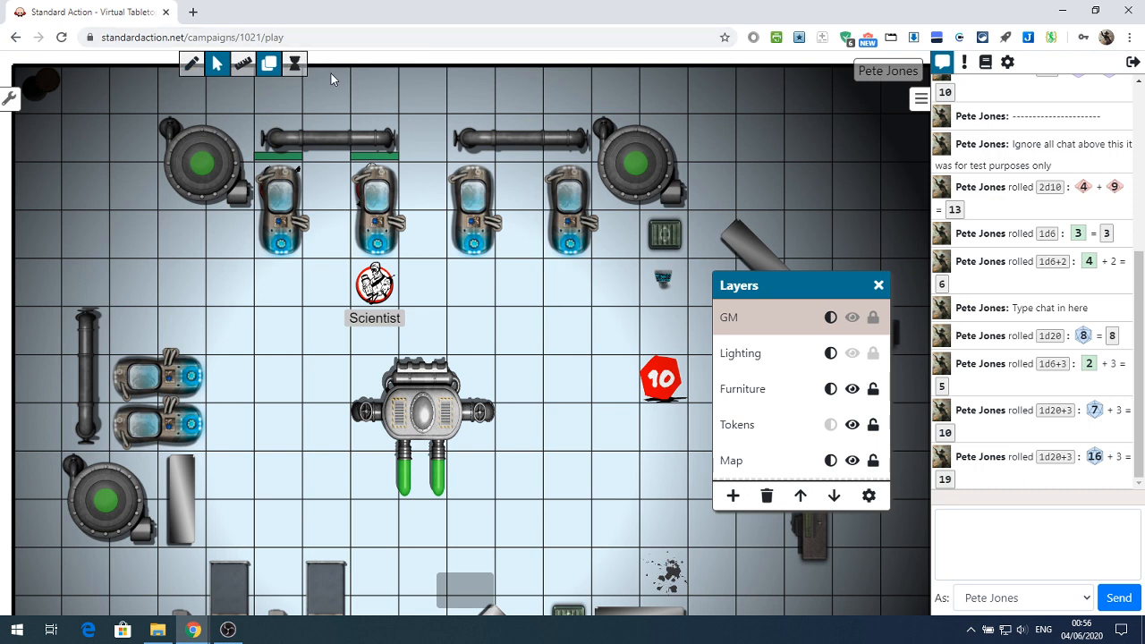
Show the Aliens campaign's scene list and collapse the 01 Planet group
left_click(10, 101)
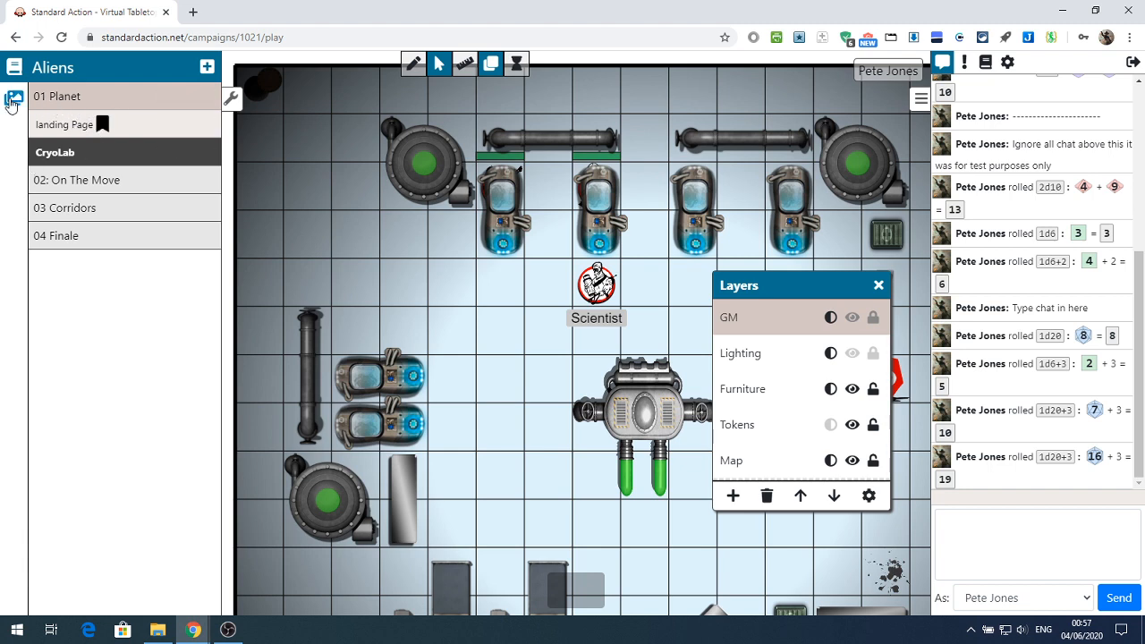
left_click(67, 100)
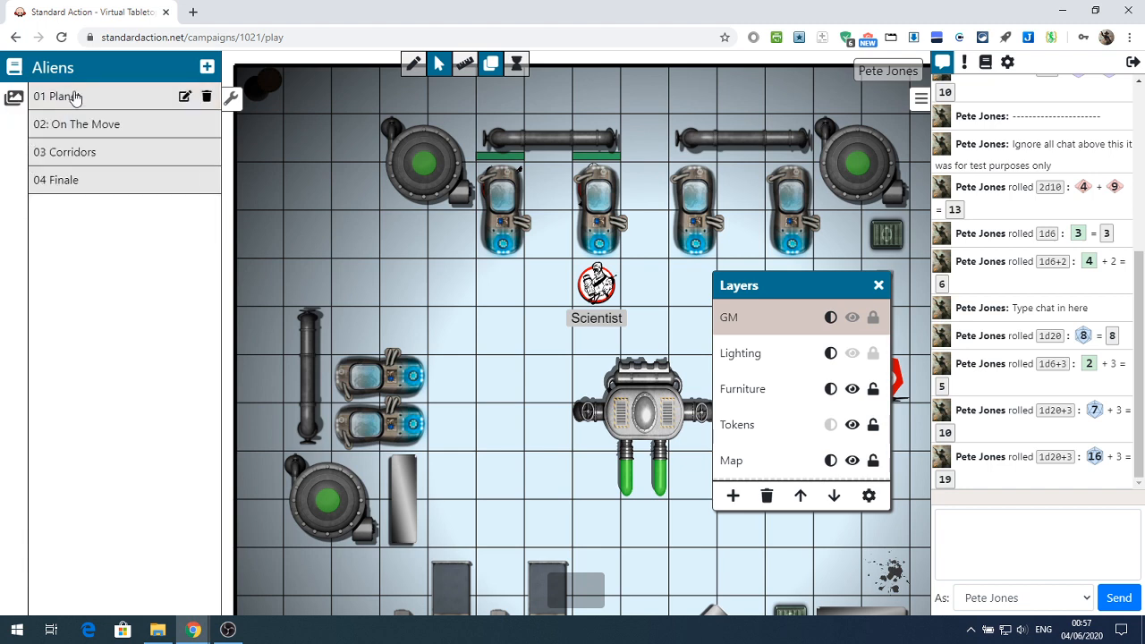
Open the image gallery and look through the tokens in its Aliens folder
left_click(14, 99)
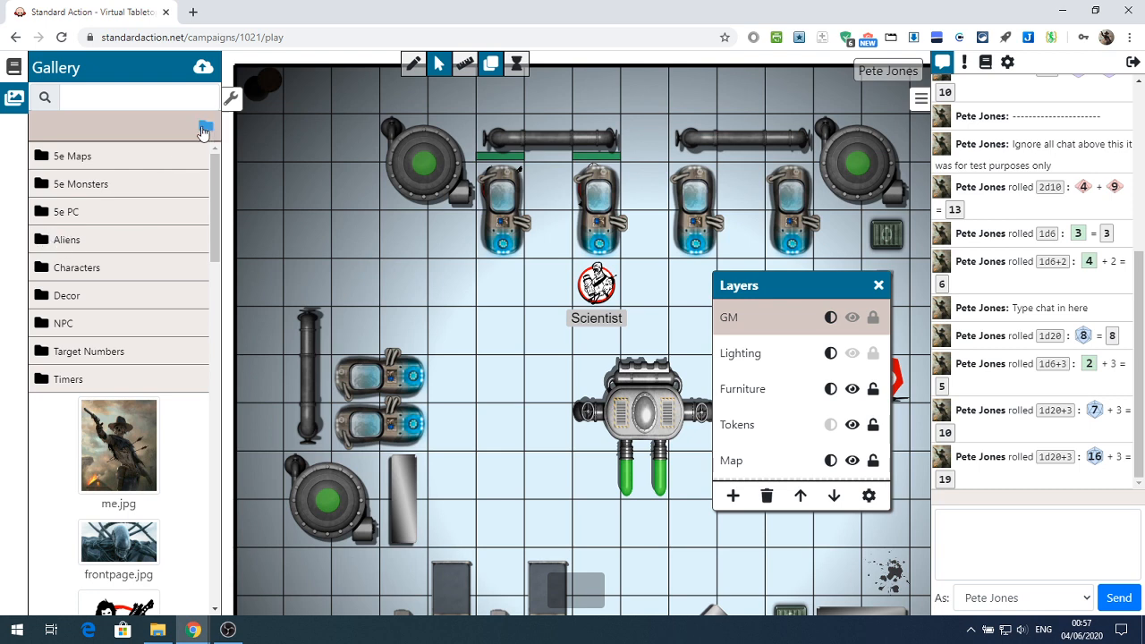
left_click(61, 243)
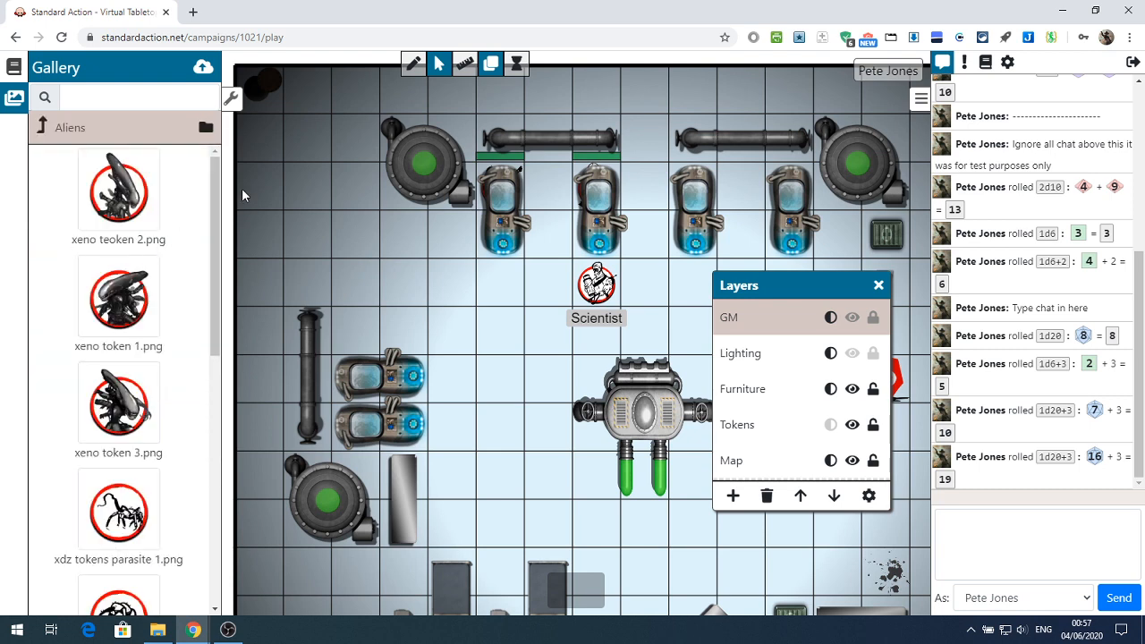
left_click_drag(215, 196, 201, 499)
left_click_drag(226, 421, 204, 112)
View the Upload Tokens window and close it, then try out the gallery's search field
left_click(204, 71)
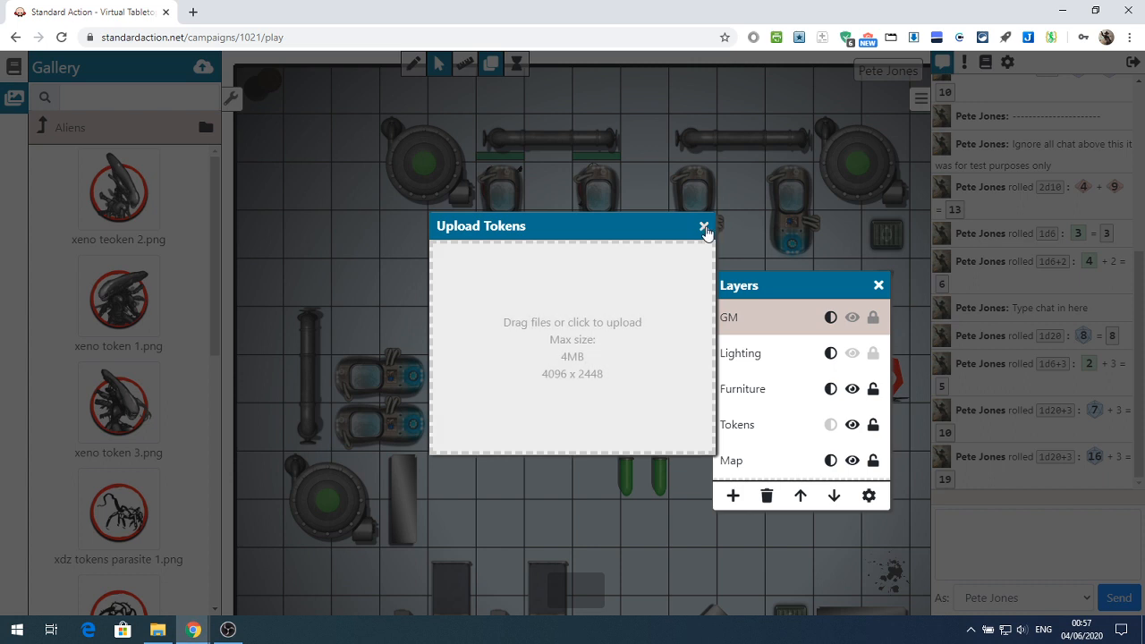
left_click(704, 226)
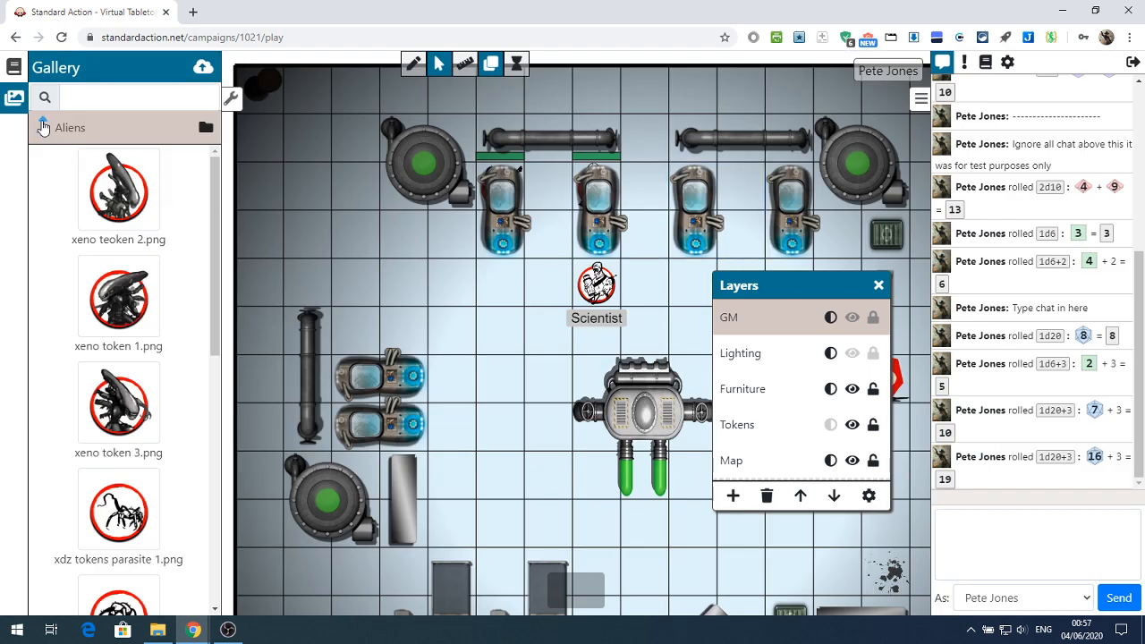
left_click(75, 96)
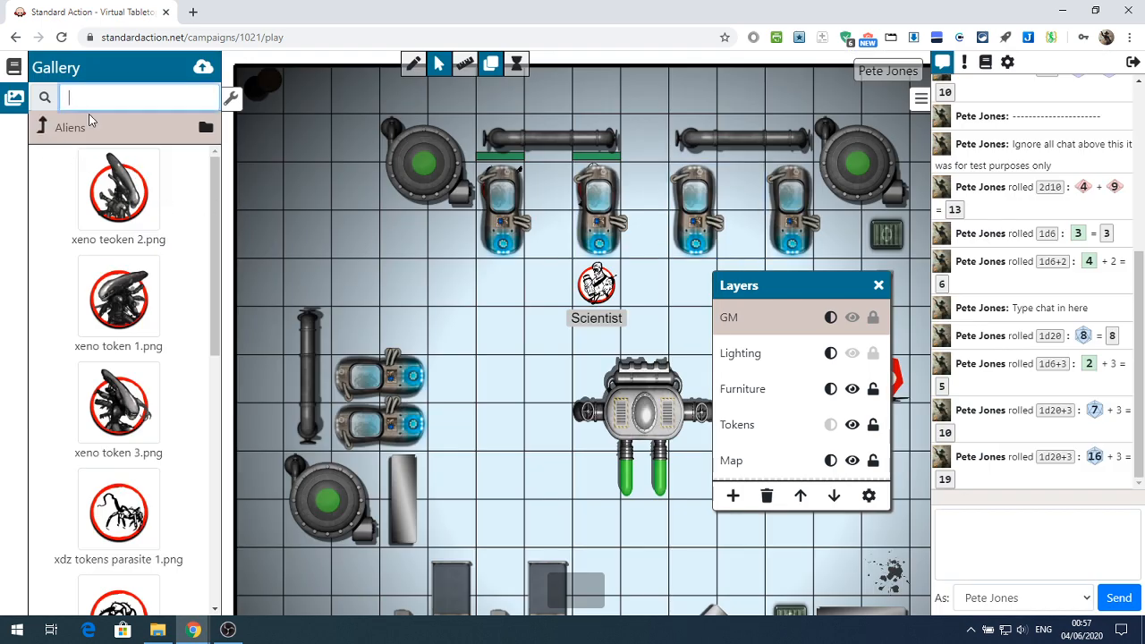
type("3")
Leave the Aliens folder and browse the gallery's 5e Maps, Characters and Decor folders, ending at the top level
left_click(46, 124)
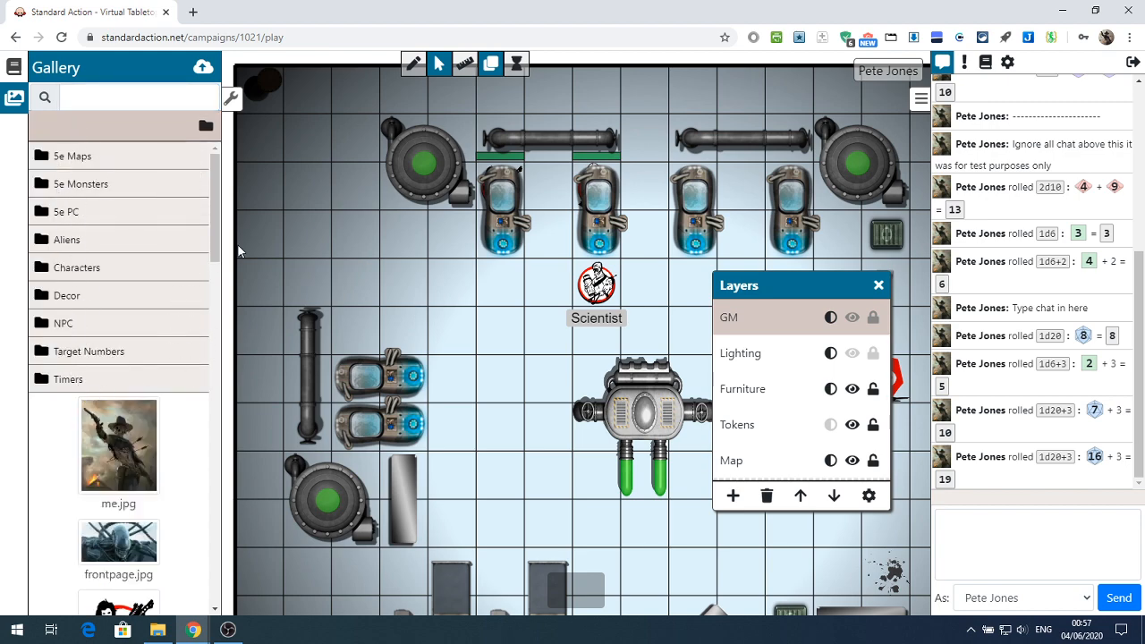
mouse_move(216, 194)
left_mouse_down()
mouse_move(206, 400)
mouse_move(217, 191)
left_mouse_up()
left_click(39, 158)
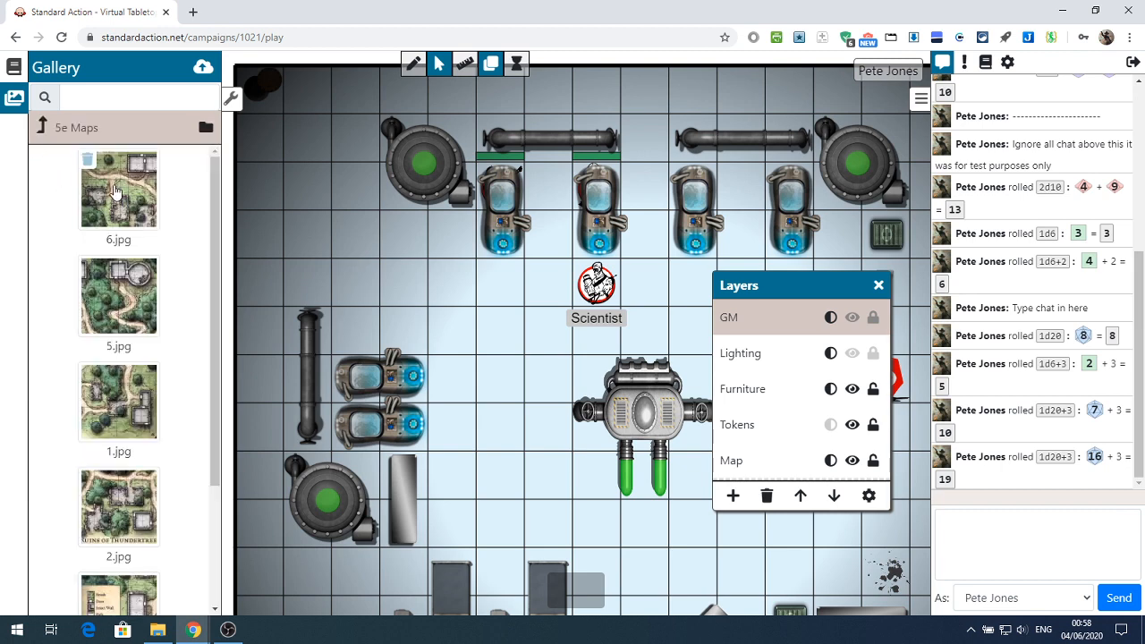
left_click(41, 131)
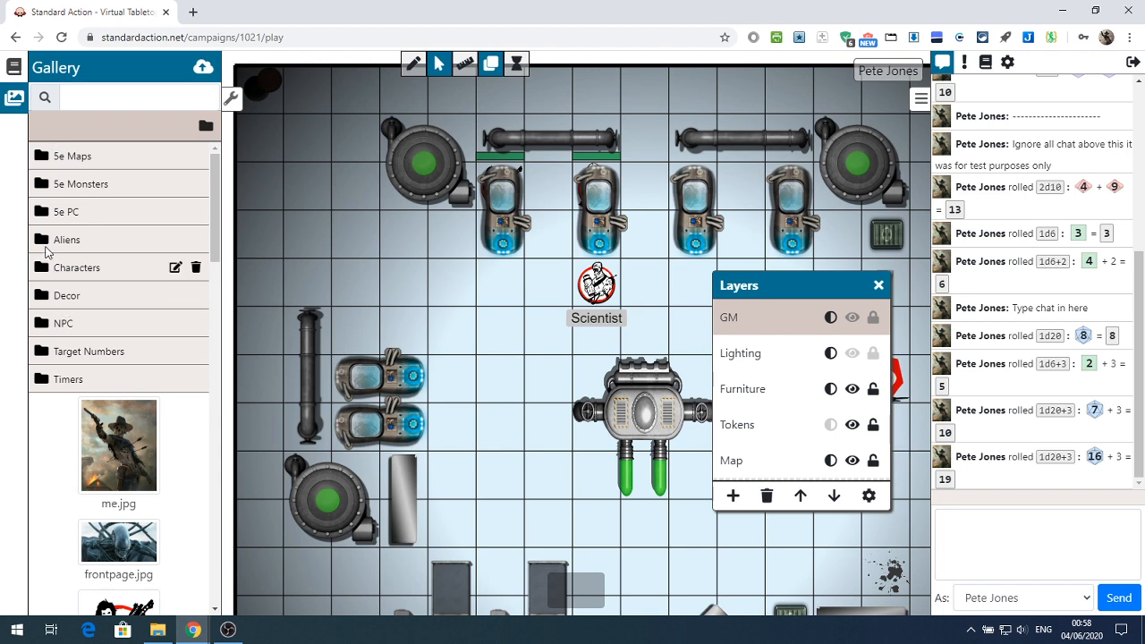
left_click(45, 271)
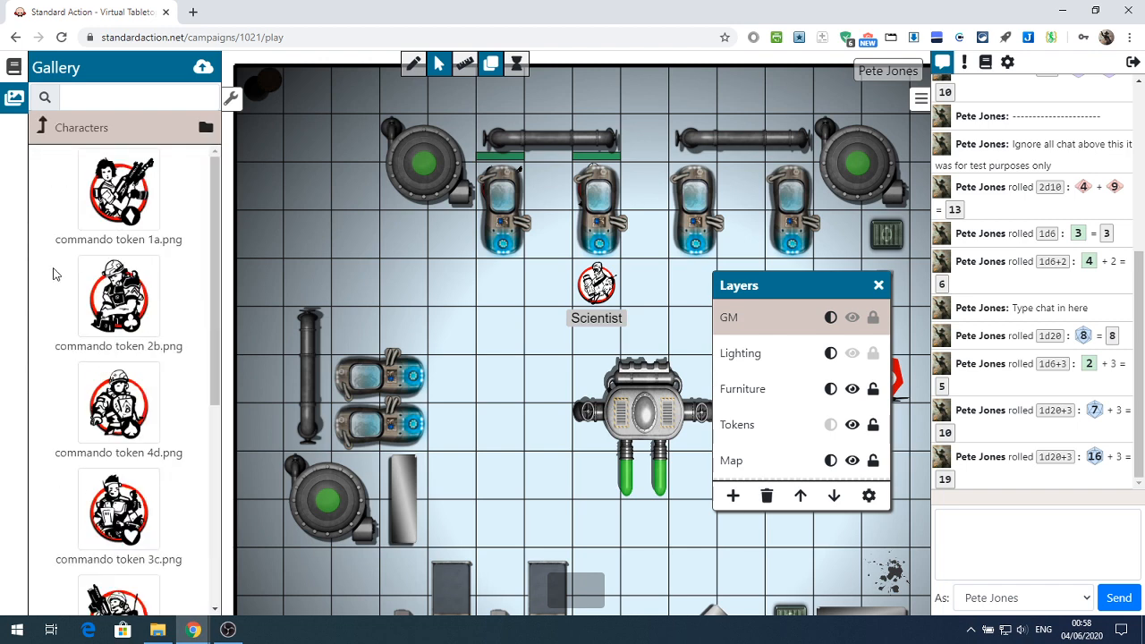
left_click(43, 132)
left_click(55, 296)
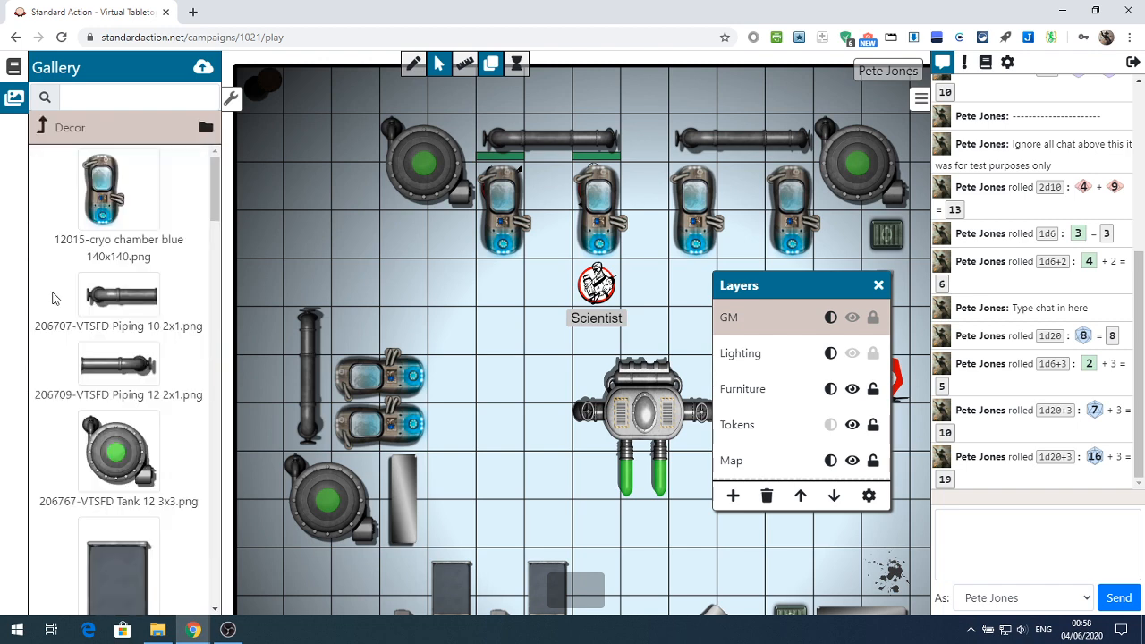
left_click(41, 131)
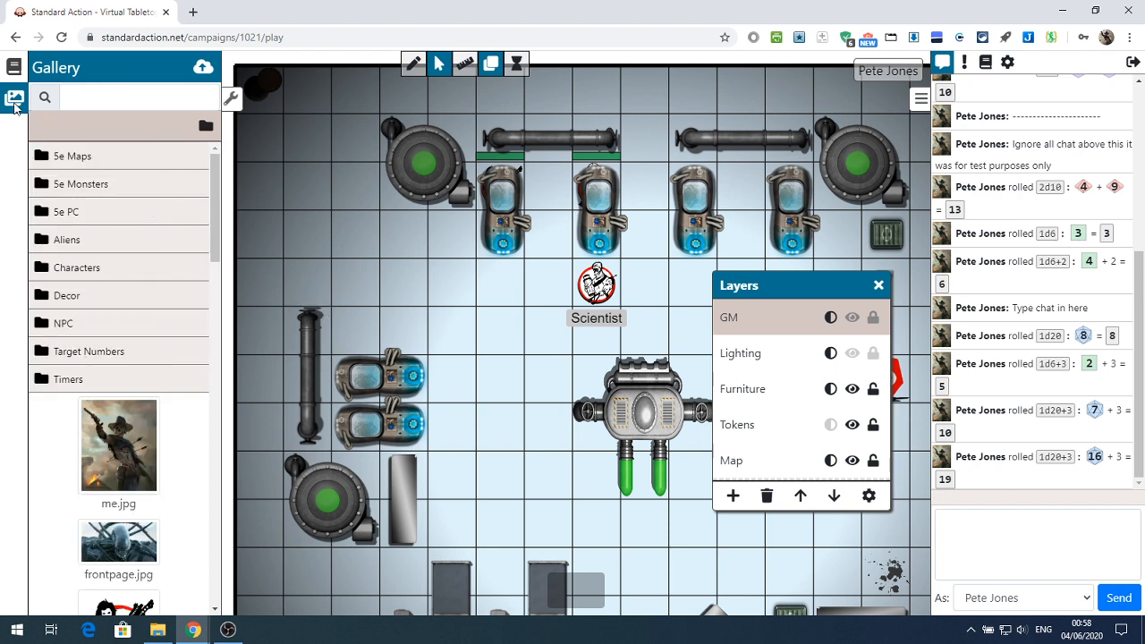
Return to the scene list, open the landing Page scene under 01 Planet and make its name editable
left_click(14, 68)
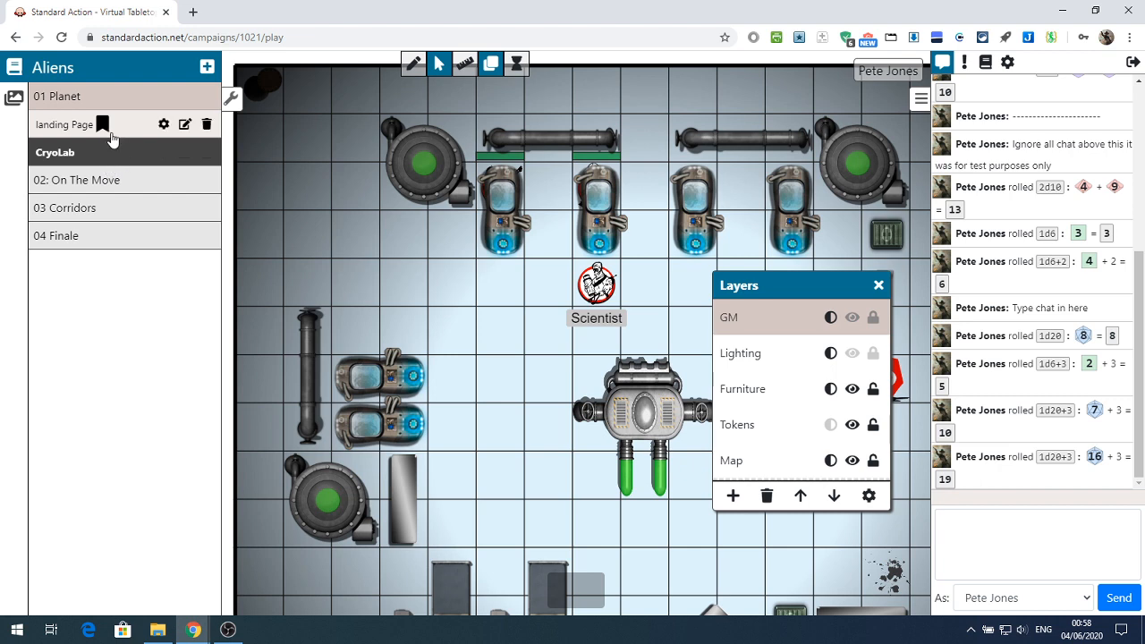
left_click(51, 130)
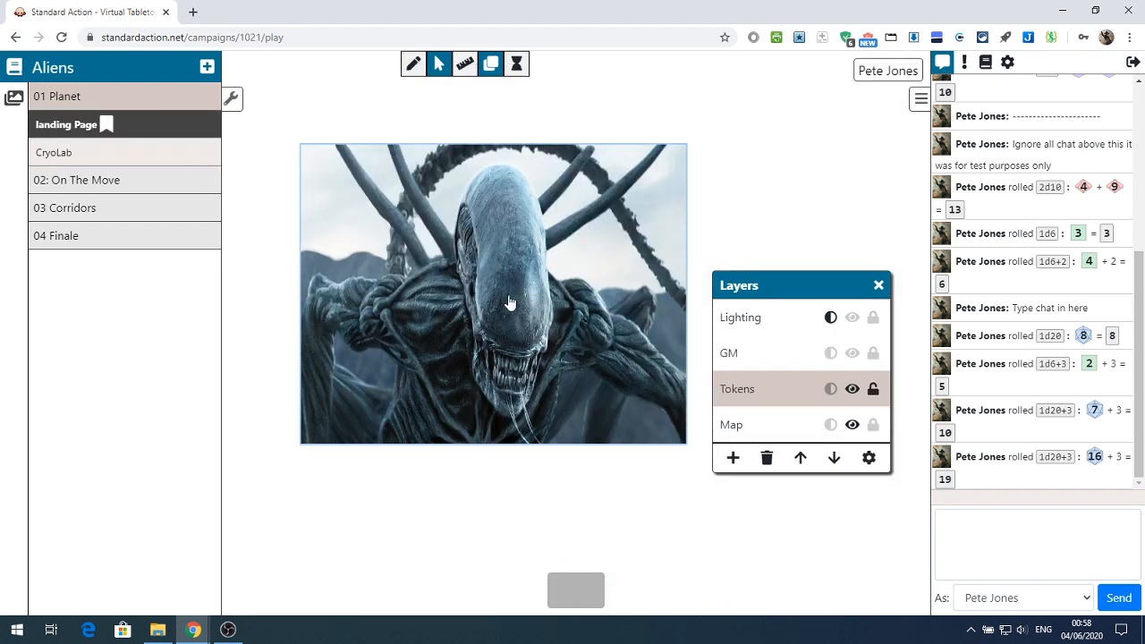
mouse_move(165, 125)
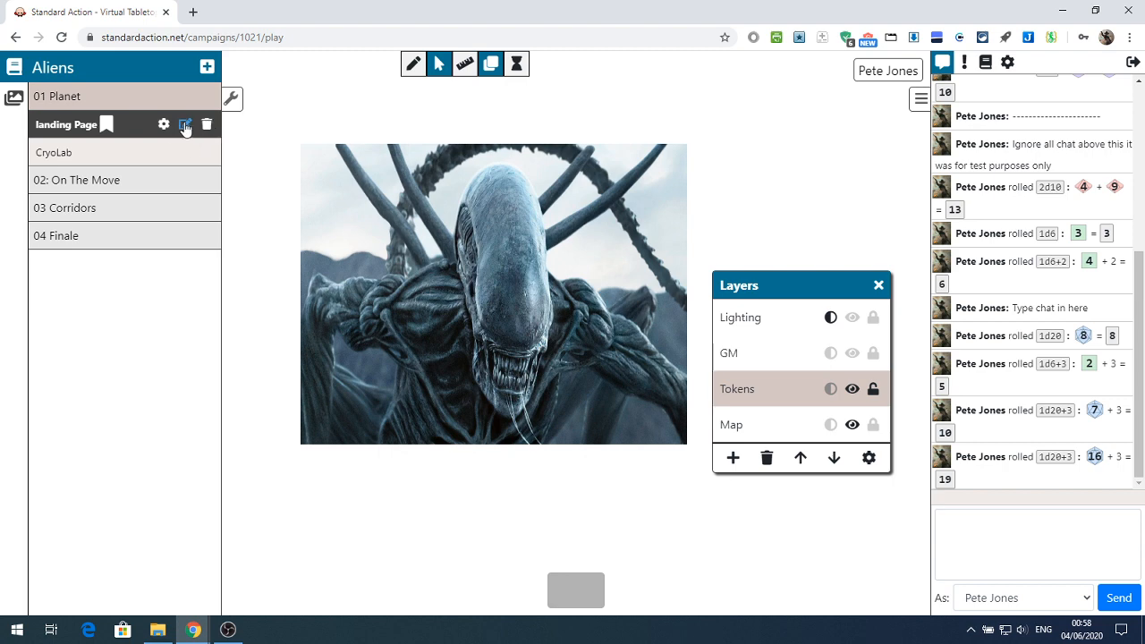
left_click(185, 125)
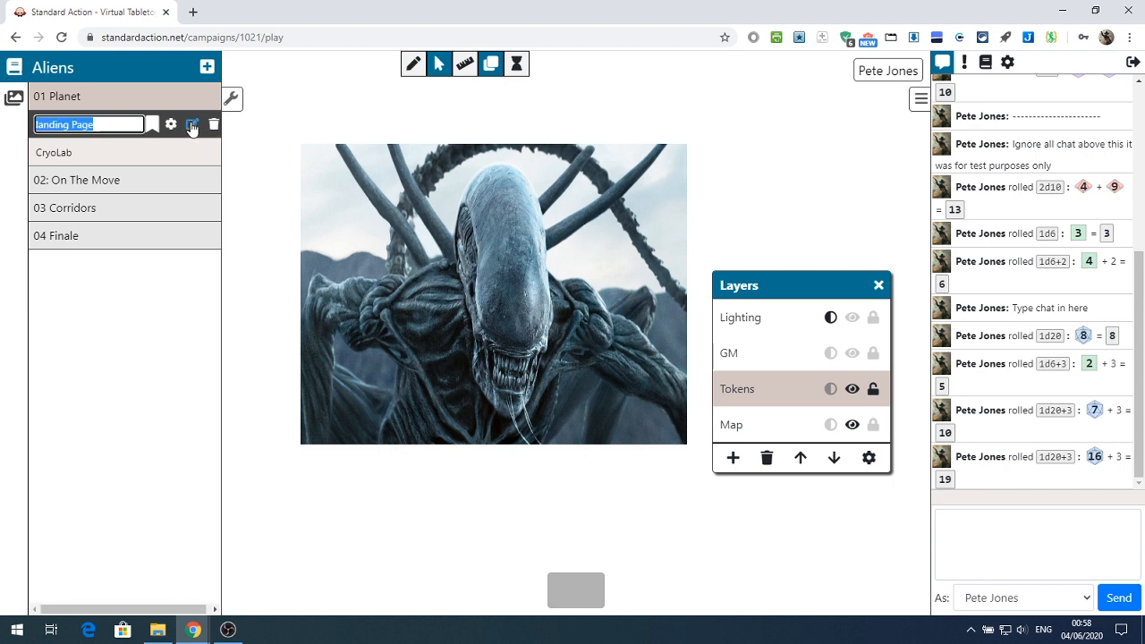
Show the landing Page scene's settings and look at its Grid Type choices
left_click(172, 124)
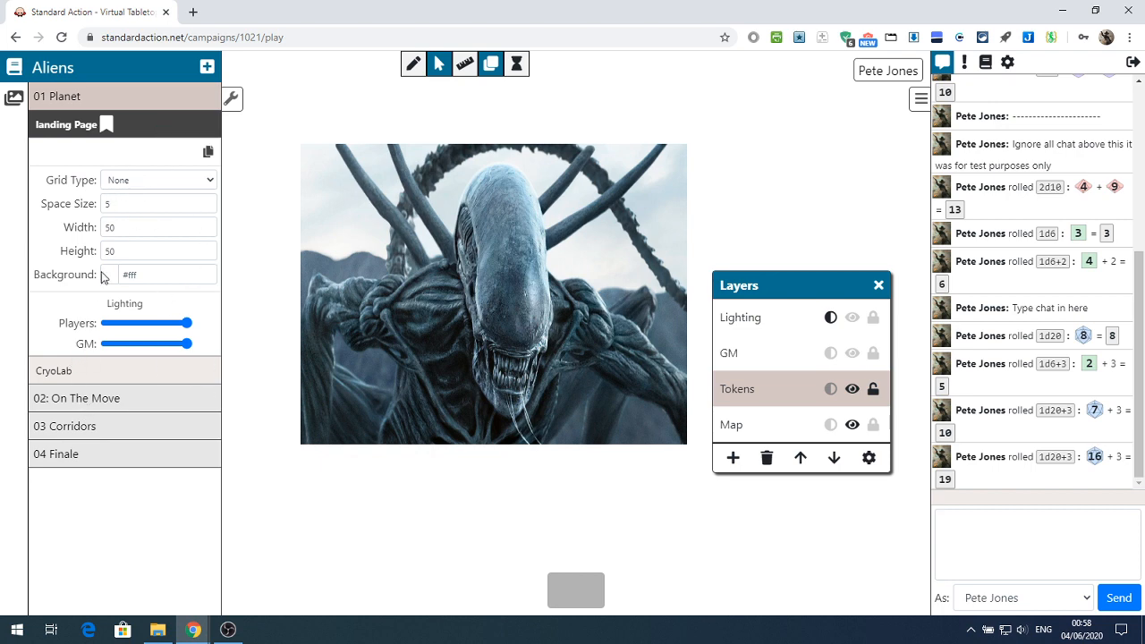
left_click(210, 185)
left_click(209, 179)
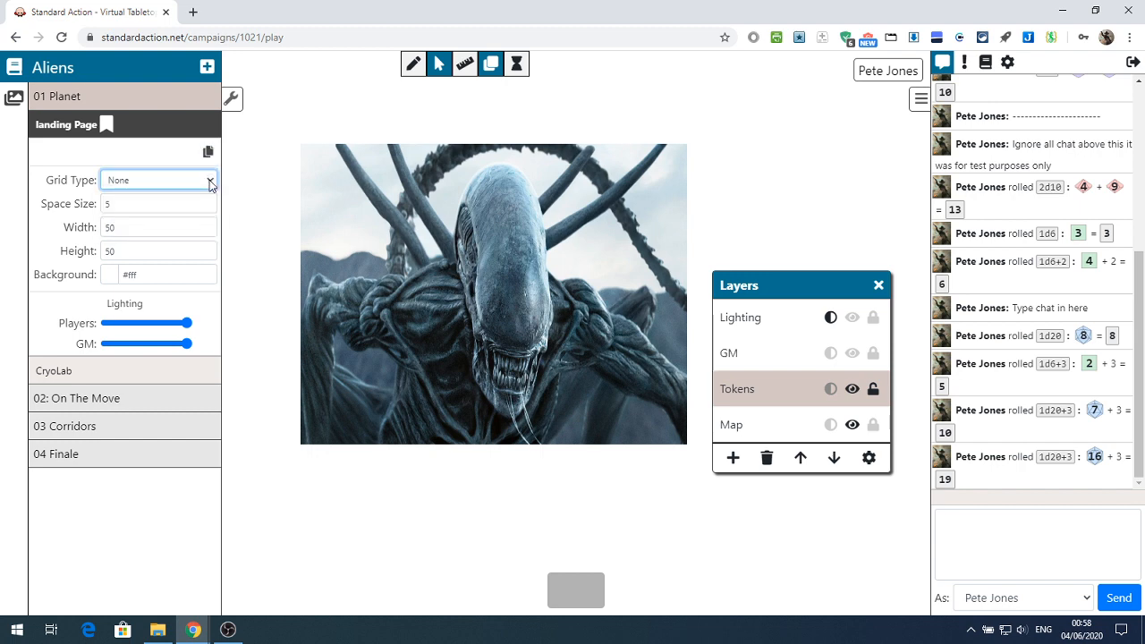
left_click(209, 179)
left_click(209, 179)
Examine the landing Page's space size, width and height settings and its background colour palette
left_click(152, 204)
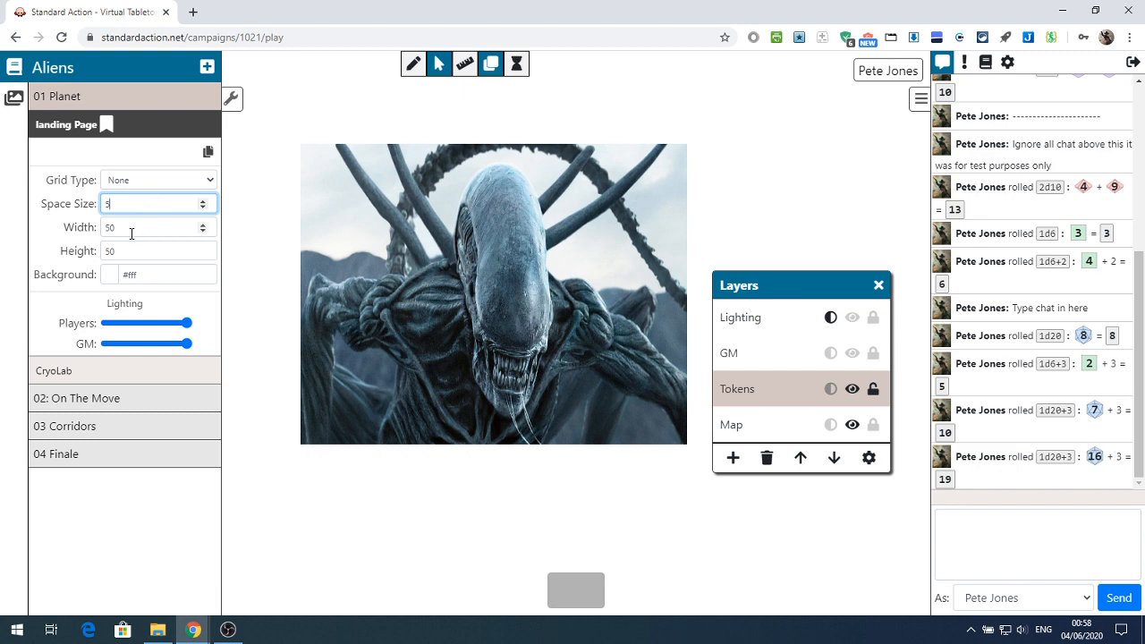
left_click(130, 227)
left_click(134, 200)
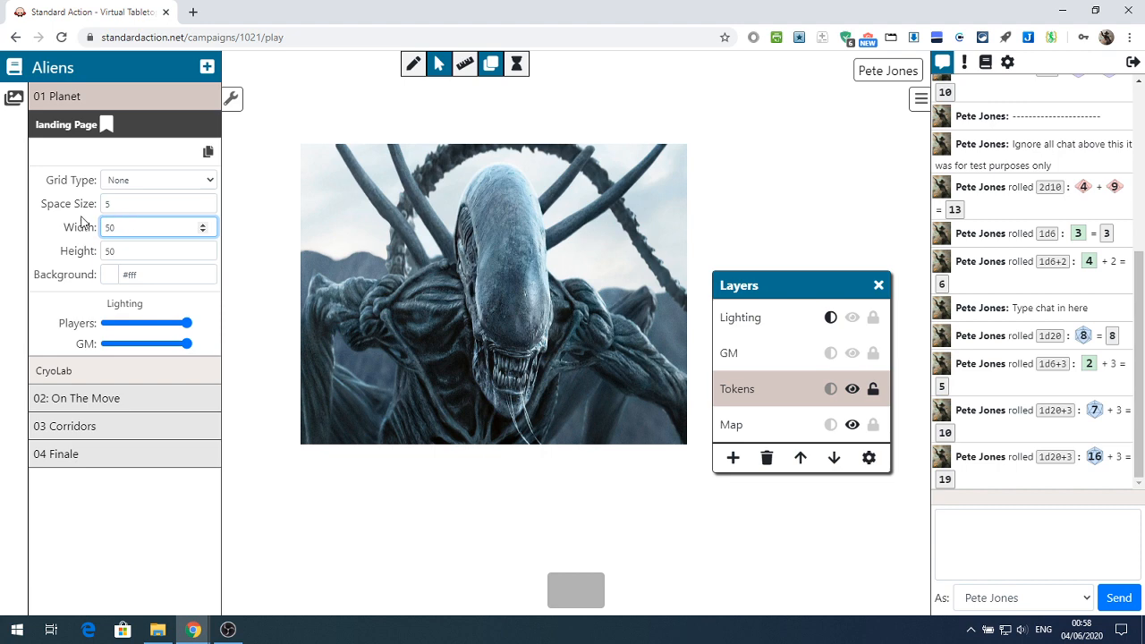
left_click(129, 251)
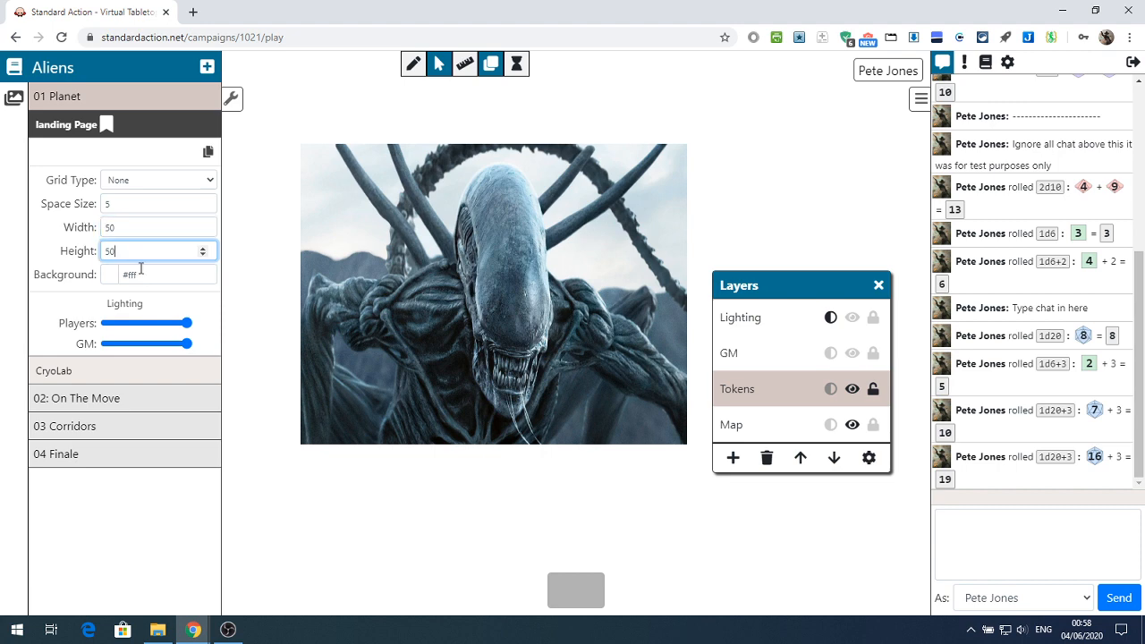
left_click(140, 274)
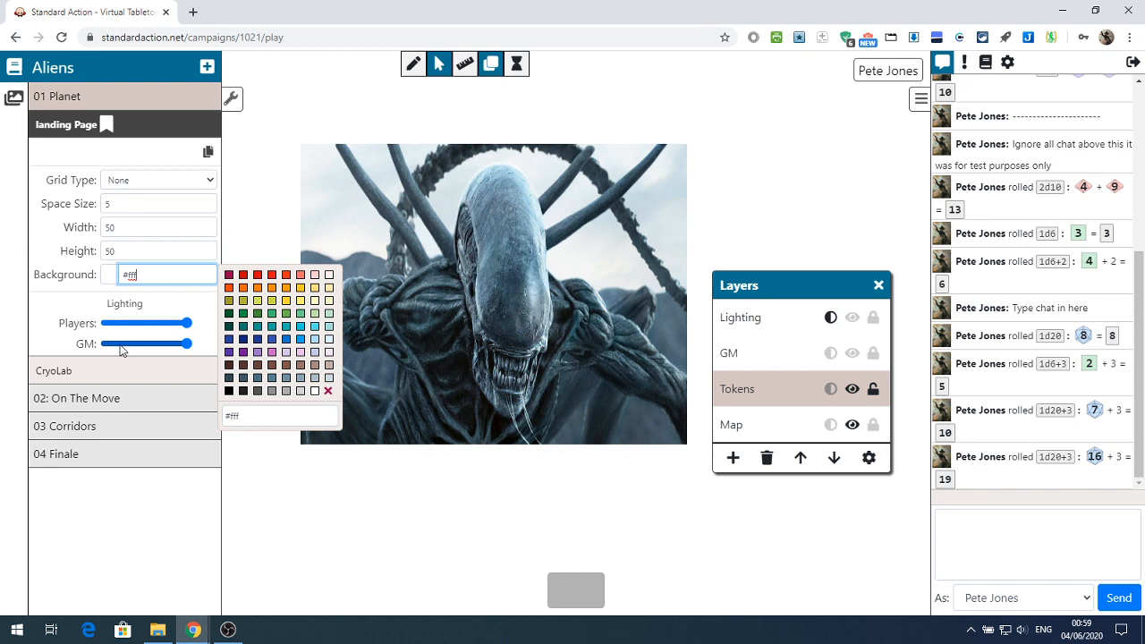
left_click(65, 129)
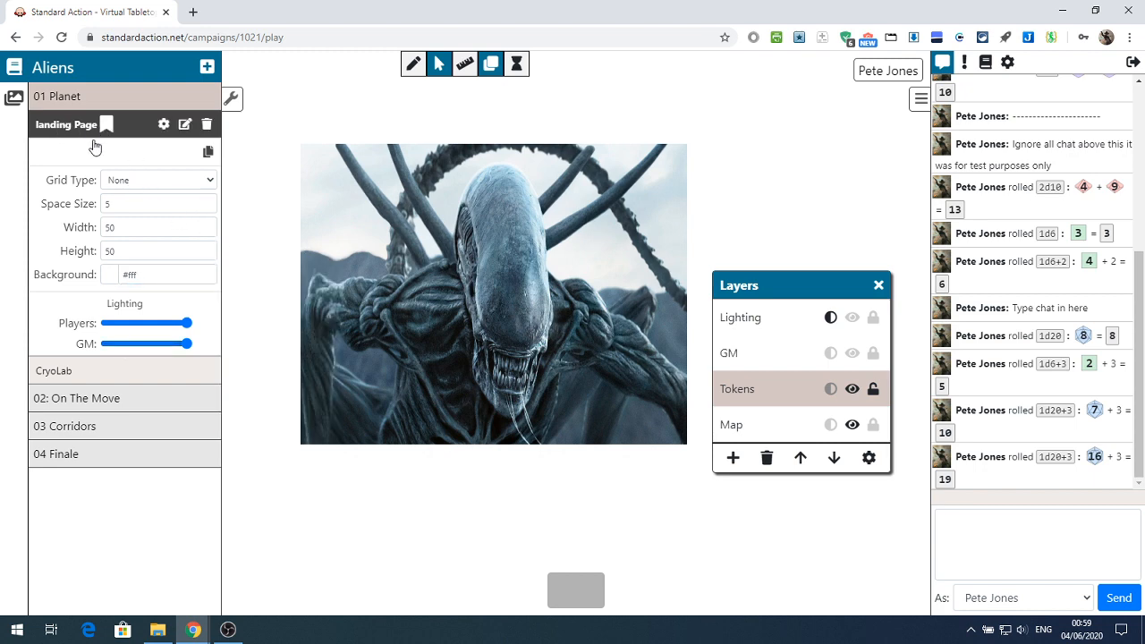
Switch between the CryoLab and landing Page scenes, ending on CryoLab, and collapse the landing Page's settings
left_click(59, 376)
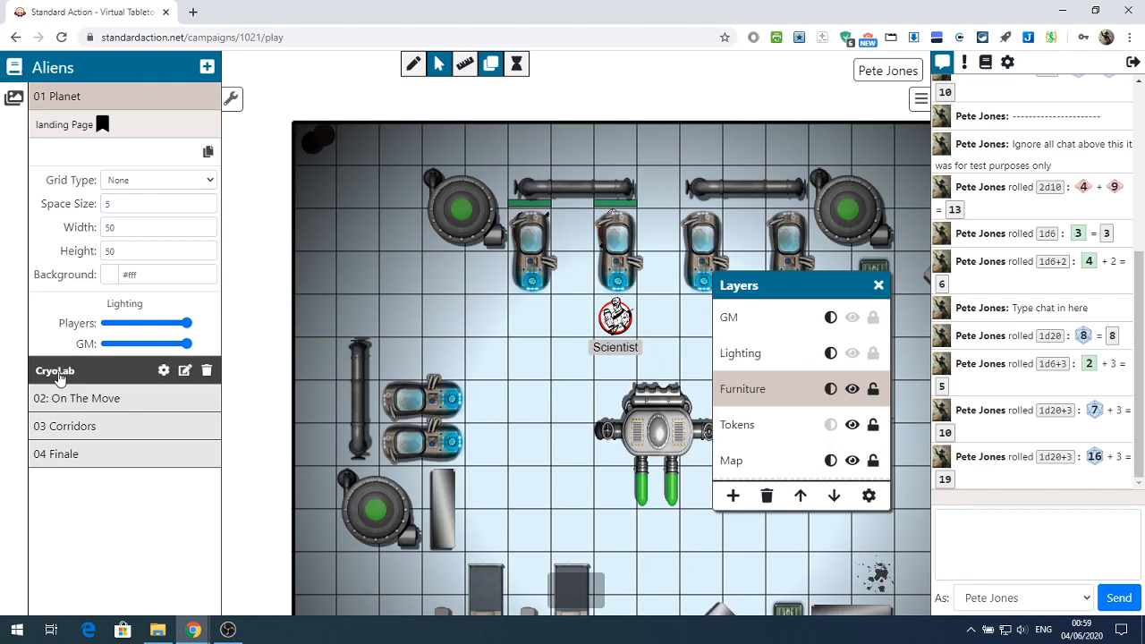
left_click(81, 127)
mouse_move(95, 125)
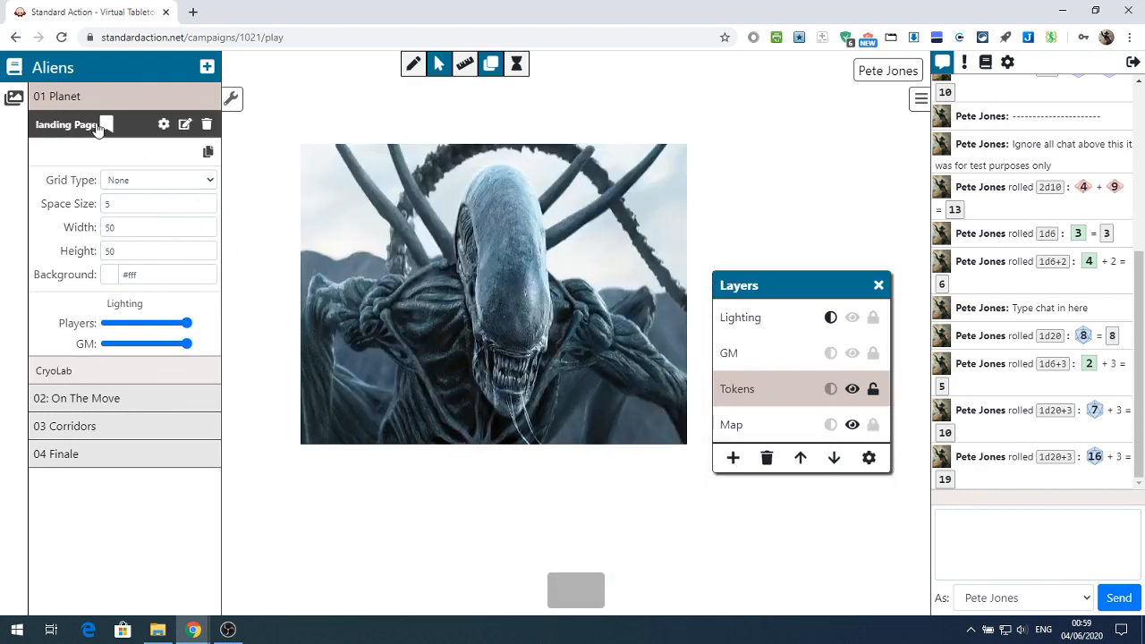
left_click(46, 372)
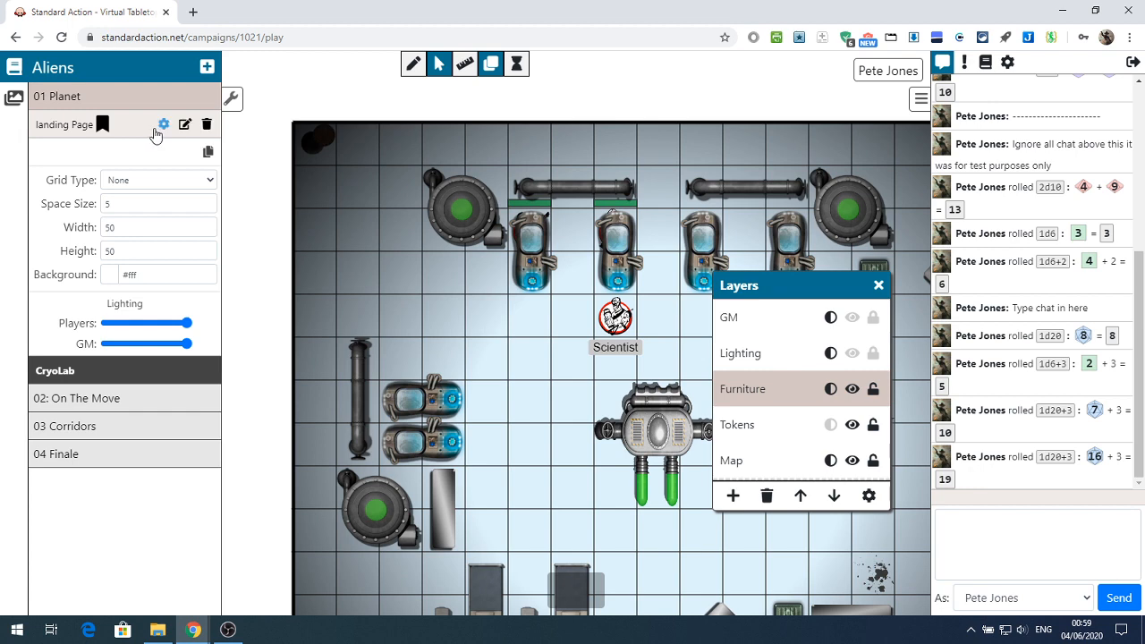
left_click(163, 126)
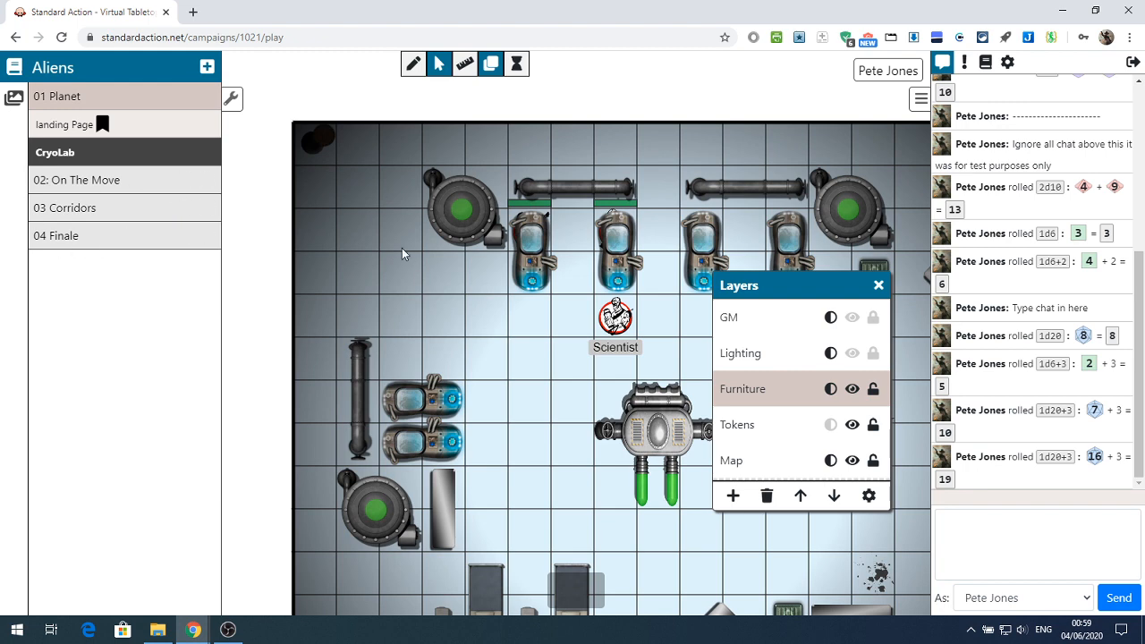
Try #26c6da as the CryoLab scene's background colour and settle on light green #c5e1a5
left_click(163, 154)
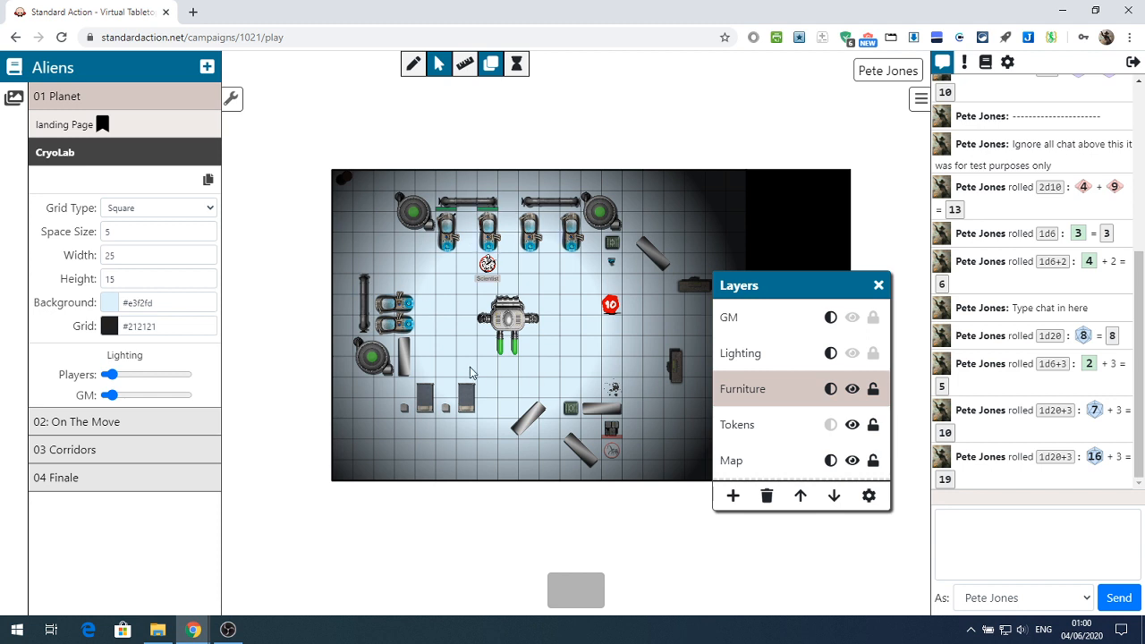
left_click(108, 305)
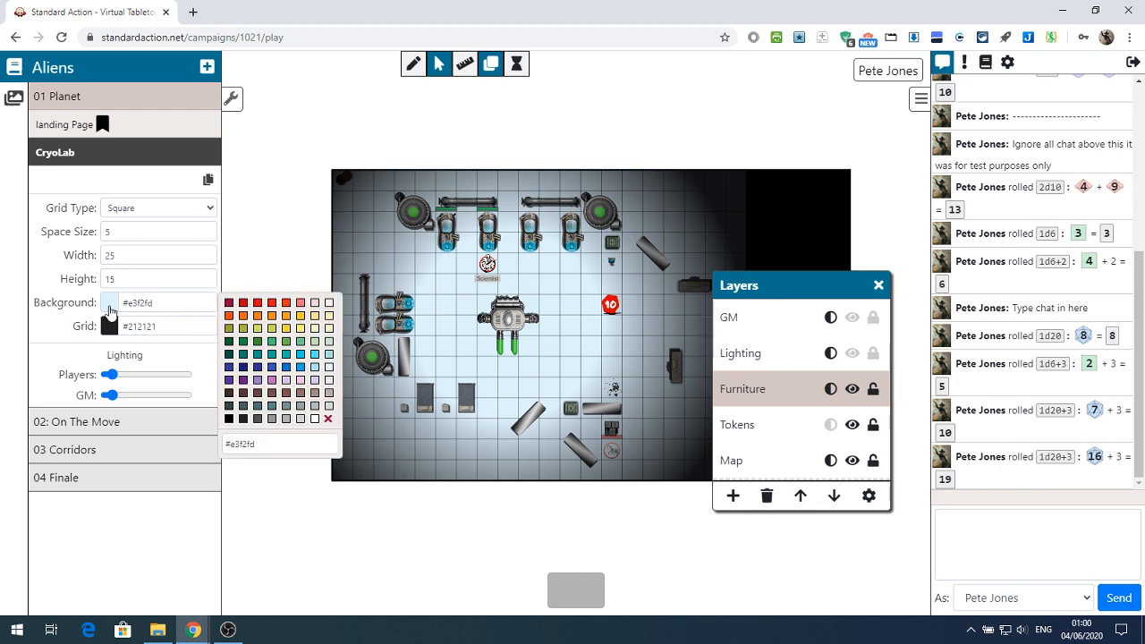
left_click(300, 355)
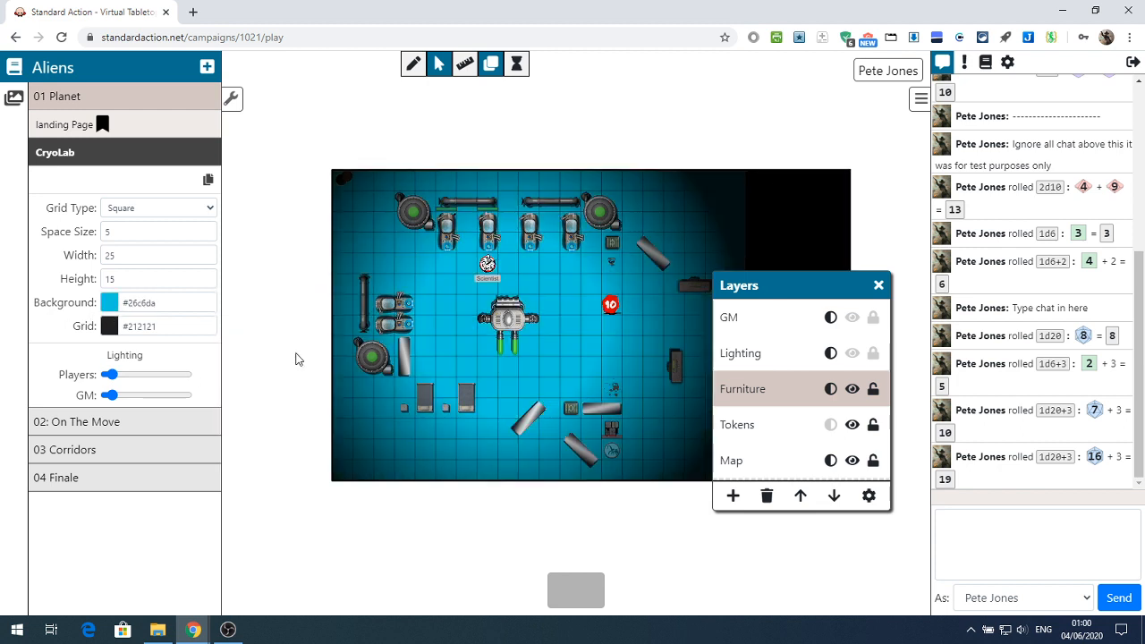
left_click(108, 307)
left_click(315, 347)
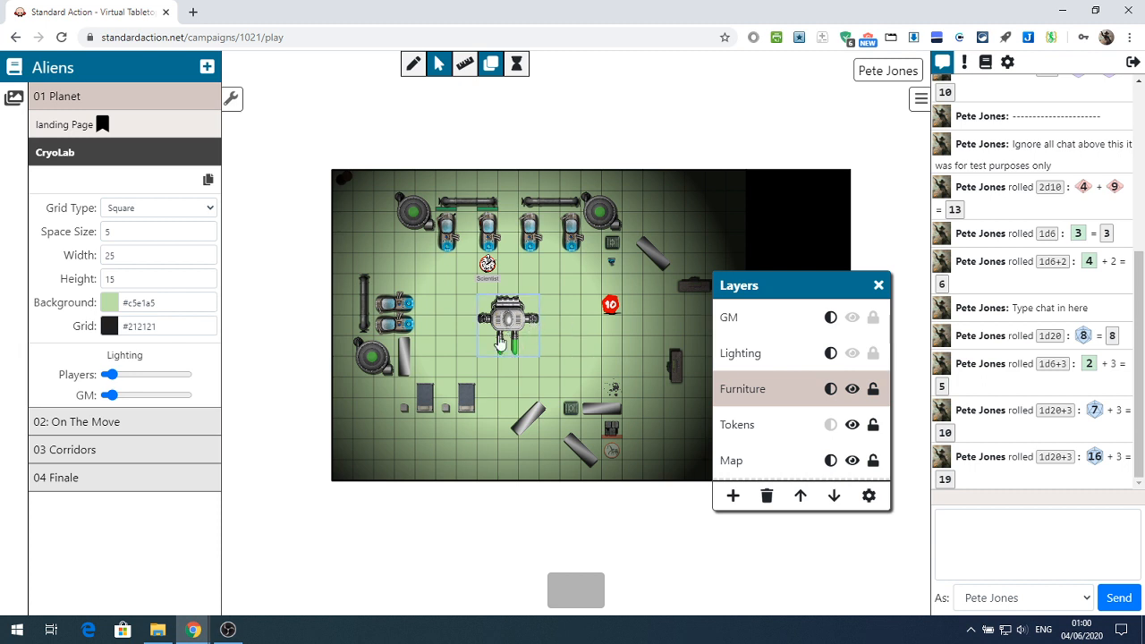
Close the Layers window and examine the light settings of the large machine token in the middle of the room
left_click(490, 63)
scroll(513, 346, "up", 5)
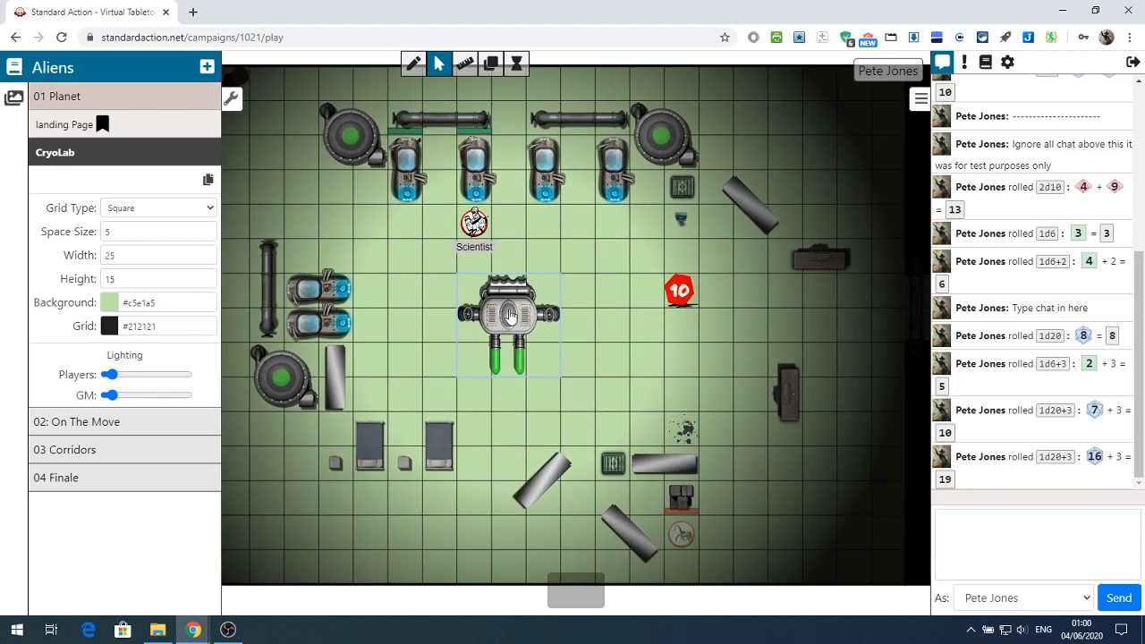
left_click(511, 315)
left_click(570, 286)
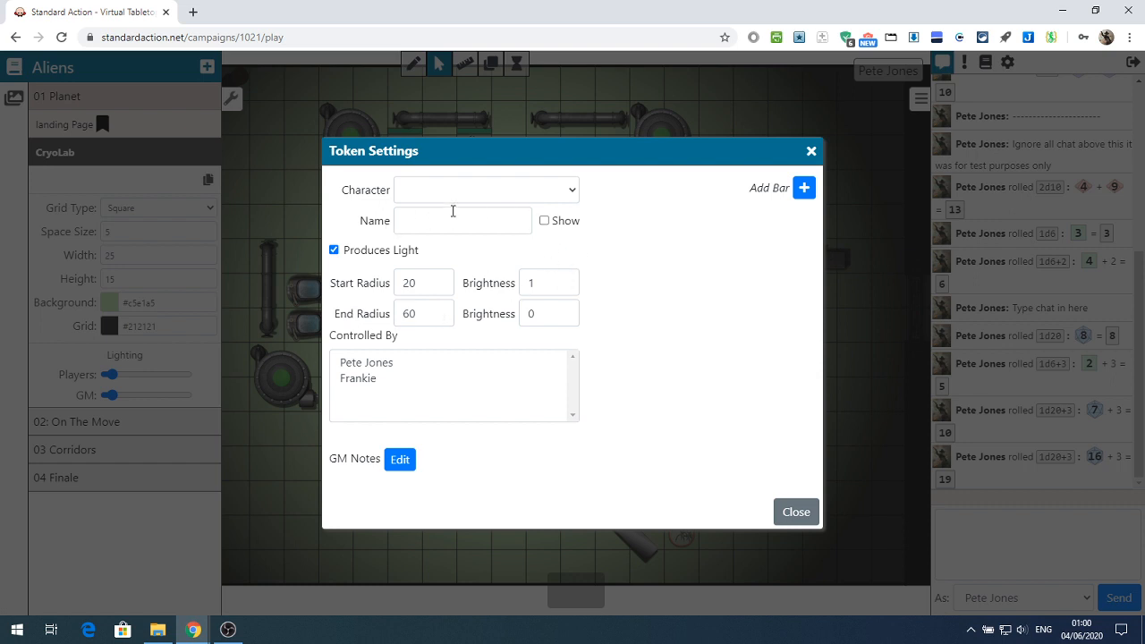
left_click(796, 513)
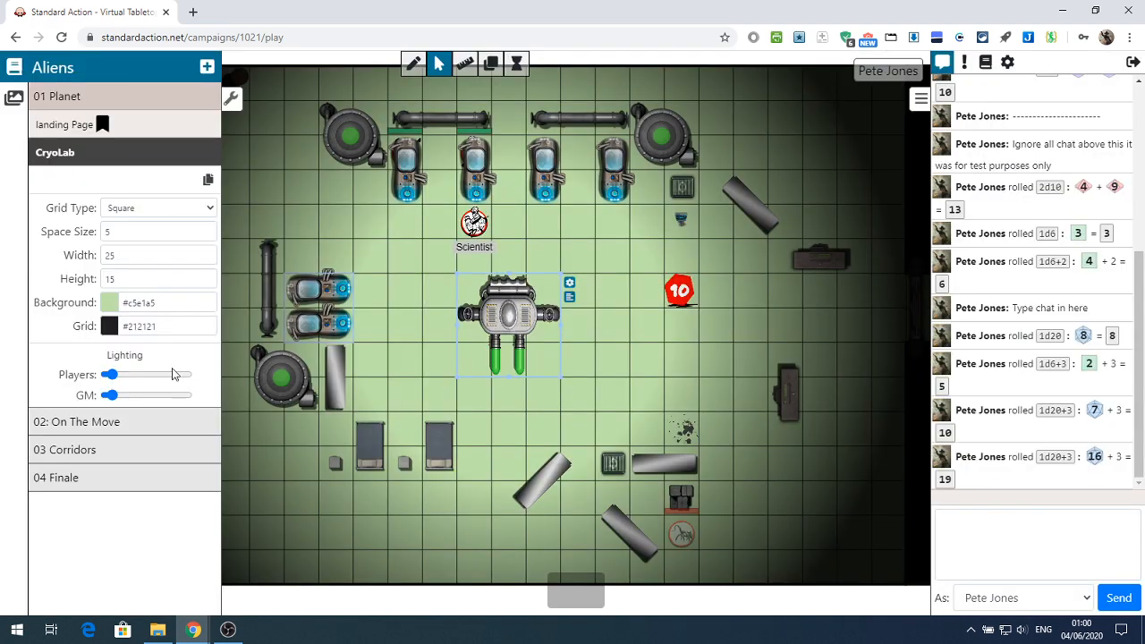
Try a high Players lighting level for CryoLab, and leave both the Players and GM lighting at low levels
left_click_drag(109, 374, 179, 374)
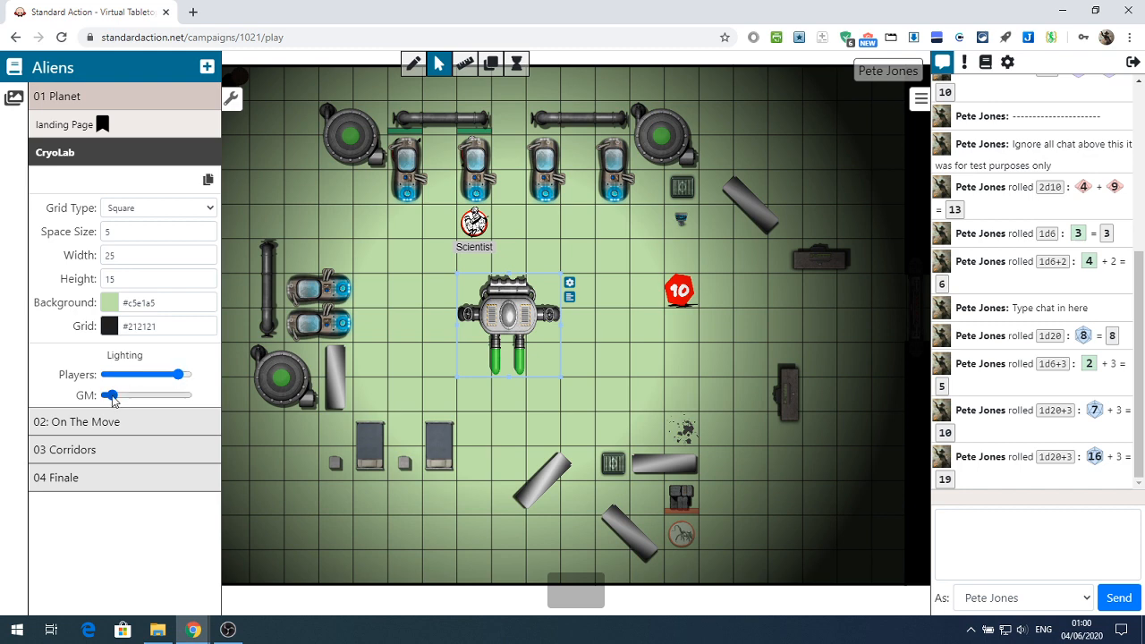
mouse_move(112, 395)
left_mouse_down()
mouse_move(192, 400)
mouse_move(125, 400)
mouse_move(154, 397)
mouse_move(112, 382)
mouse_move(161, 375)
mouse_move(128, 376)
mouse_move(95, 400)
mouse_move(117, 378)
mouse_move(115, 396)
mouse_move(170, 395)
mouse_move(111, 397)
left_mouse_up()
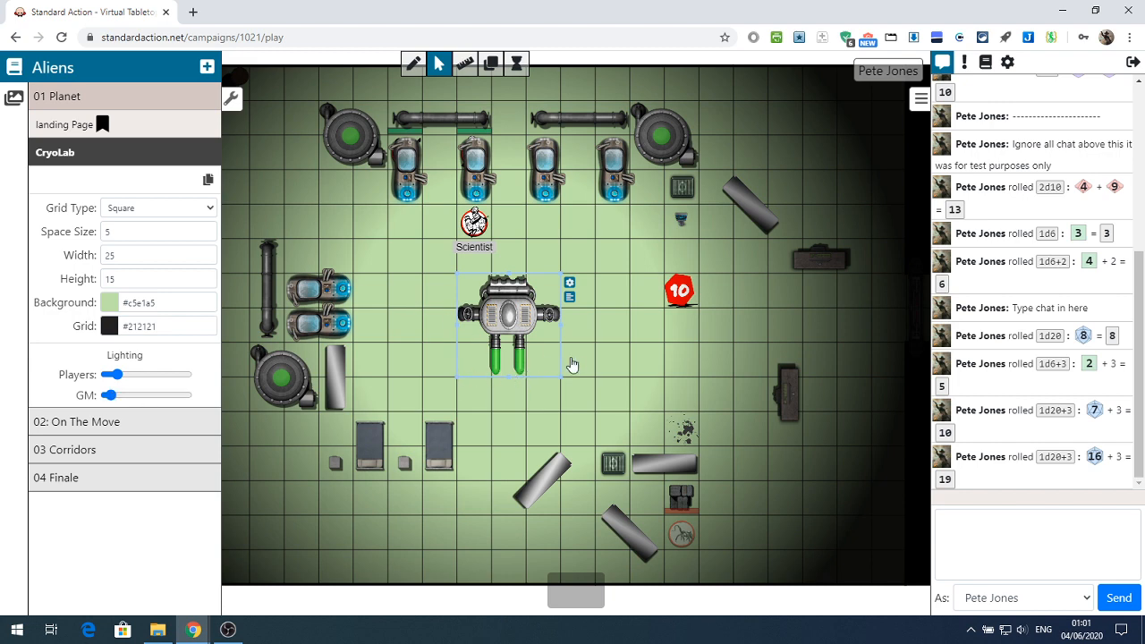
scroll(537, 356, "up", 3)
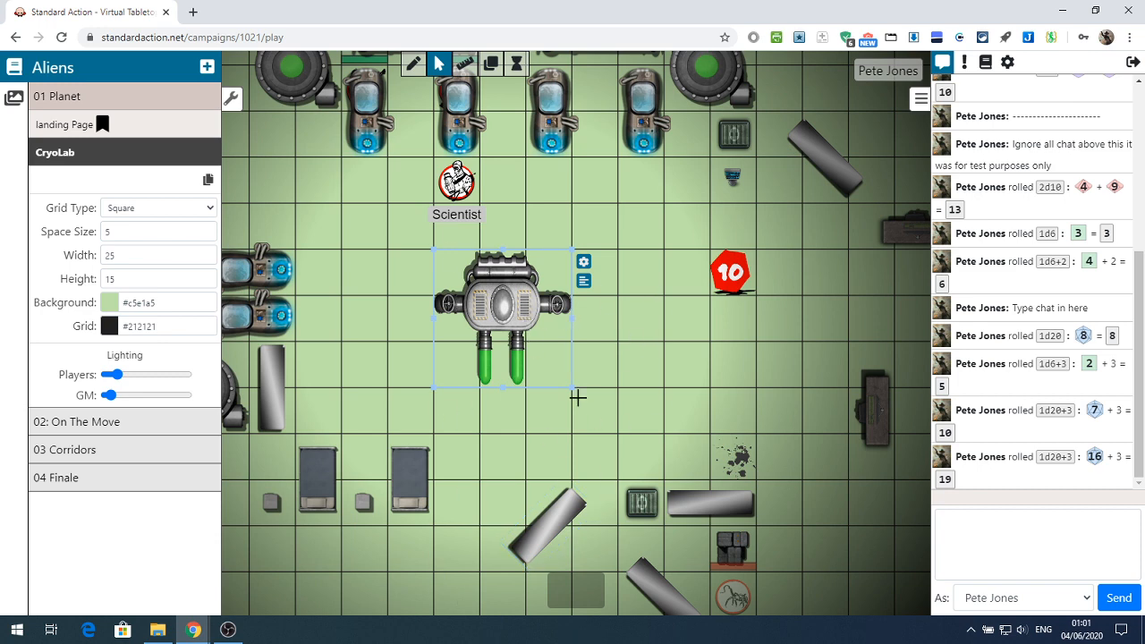
scroll(578, 397, "down", 3)
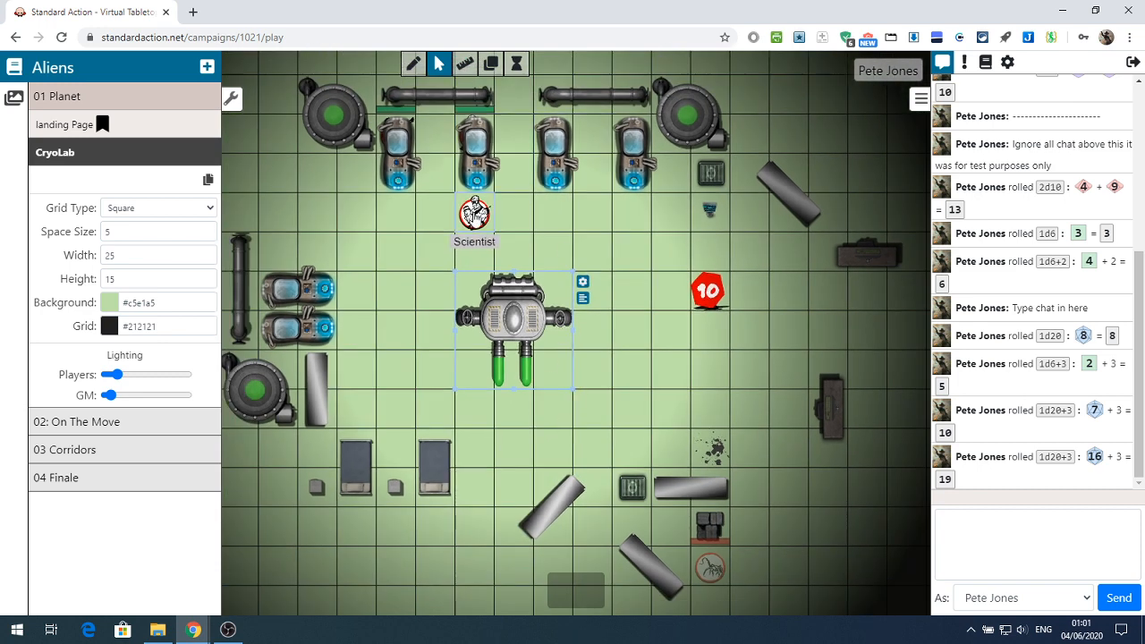
Open the Scientist token's settings and look through its Character choices, keeping Scientist
left_click(475, 213)
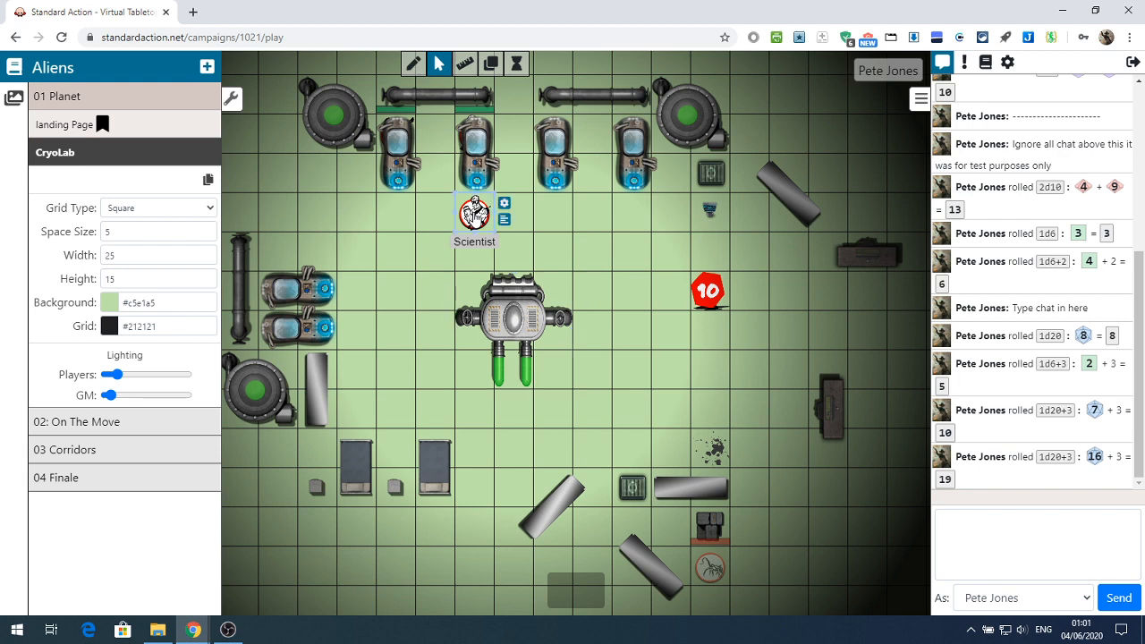
left_click(505, 204)
left_click(453, 224)
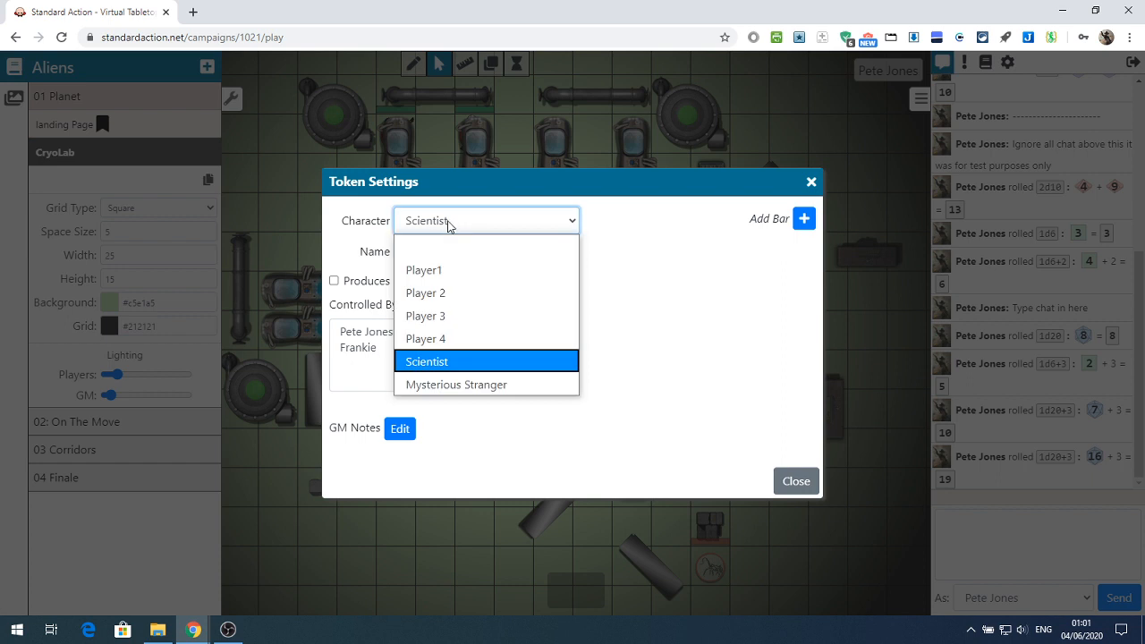
left_click(447, 225)
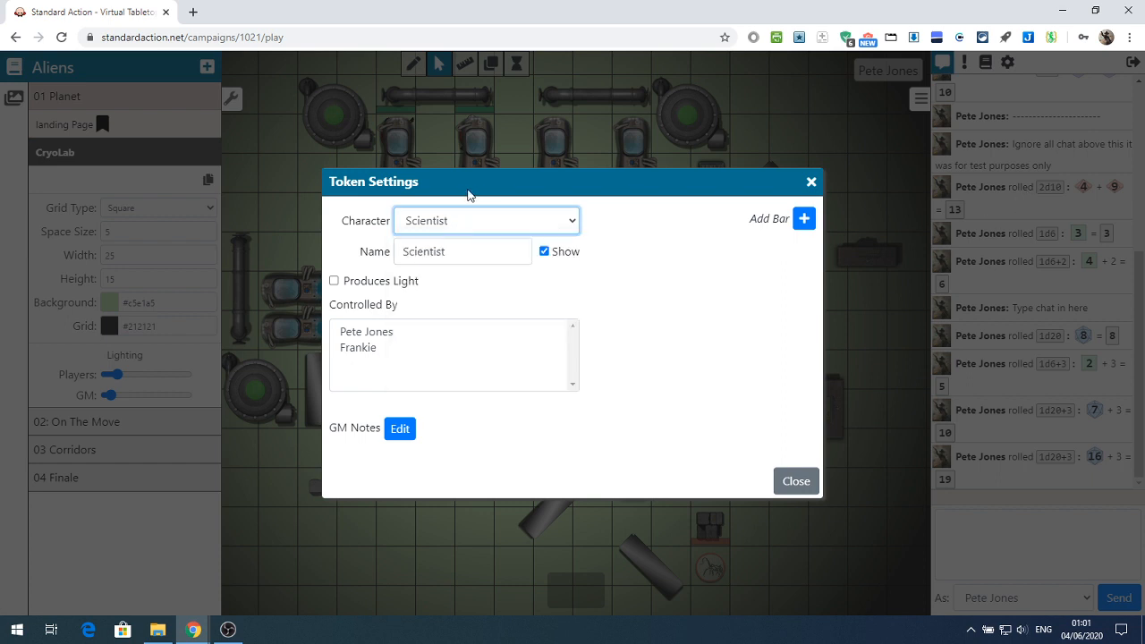
left_click(448, 221)
left_click(448, 221)
Rename the Scientist token as Male and close its settings
left_click(452, 256)
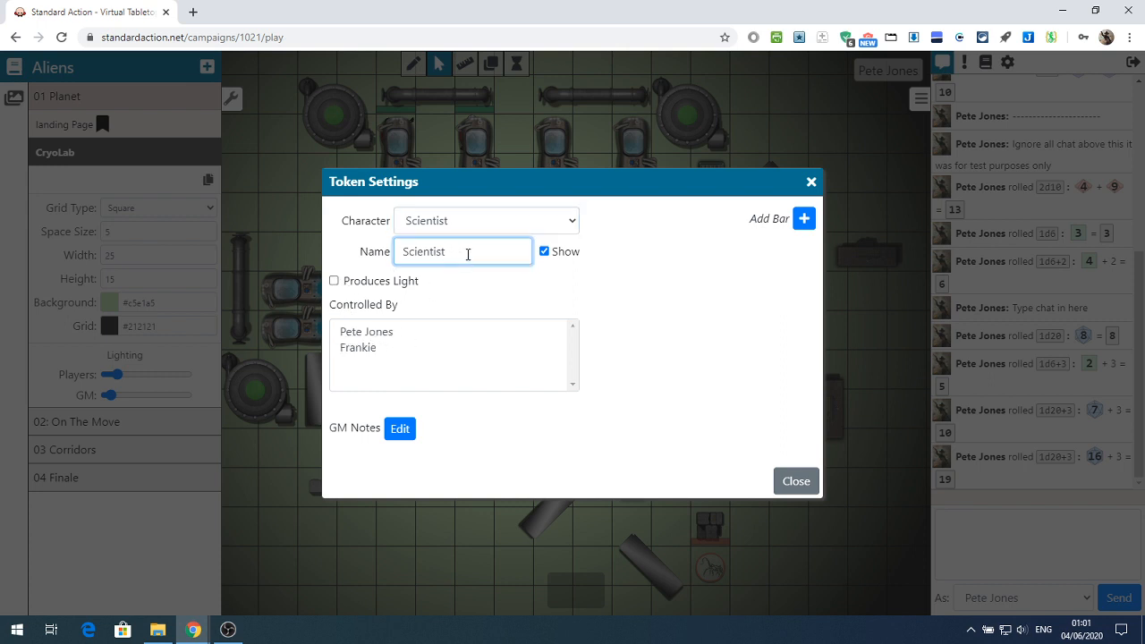
left_click_drag(467, 254, 386, 259)
left_click_drag(500, 255, 366, 262)
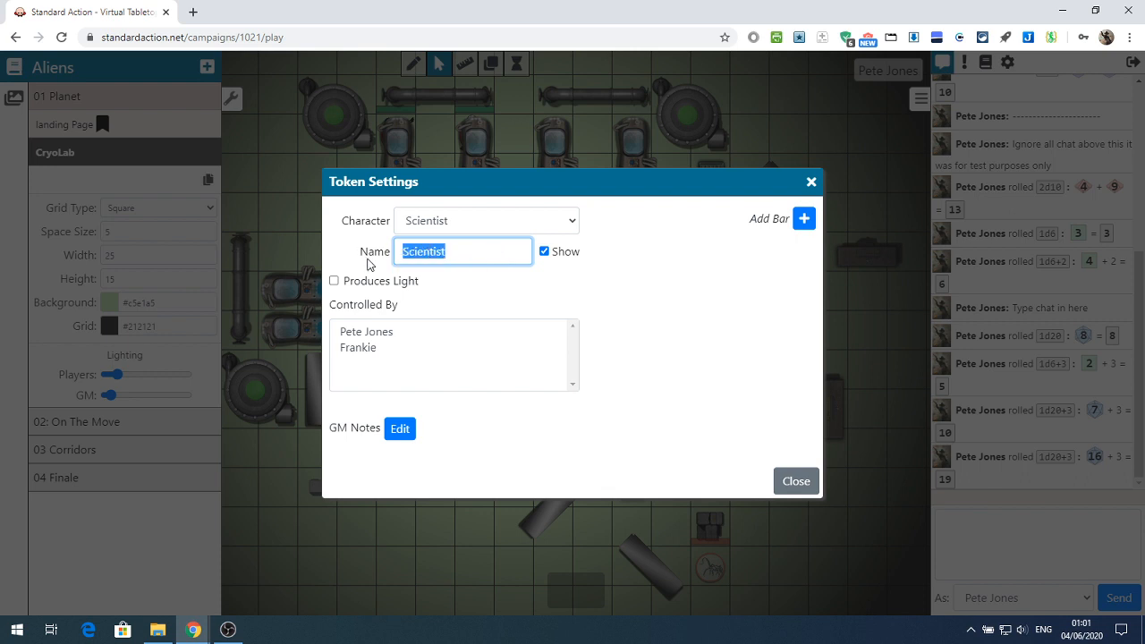
type("Male")
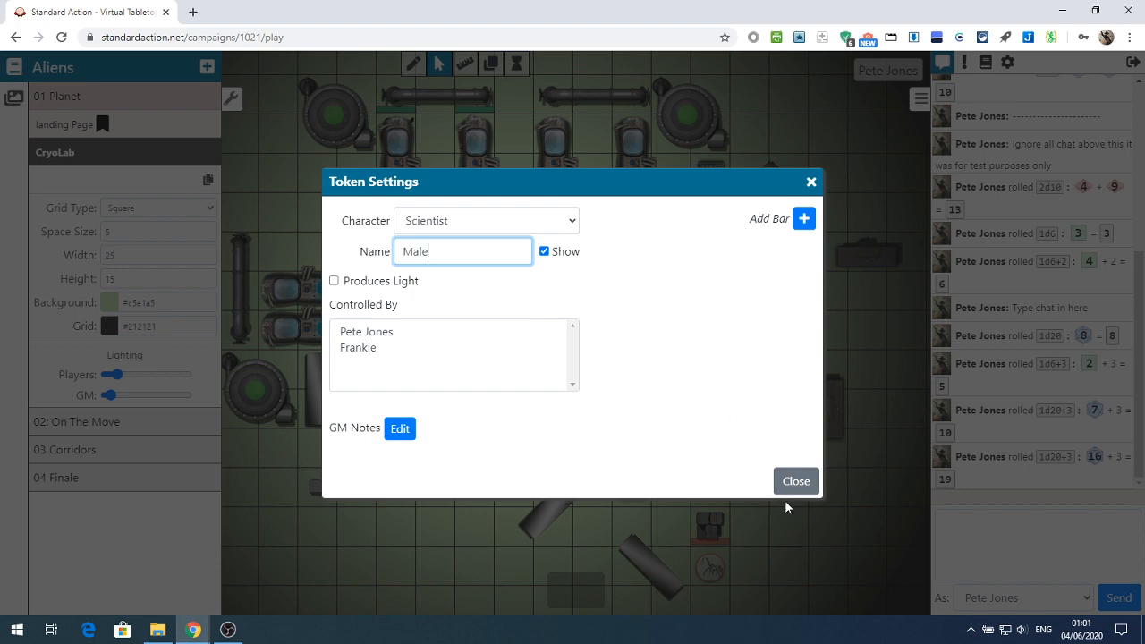
left_click(794, 482)
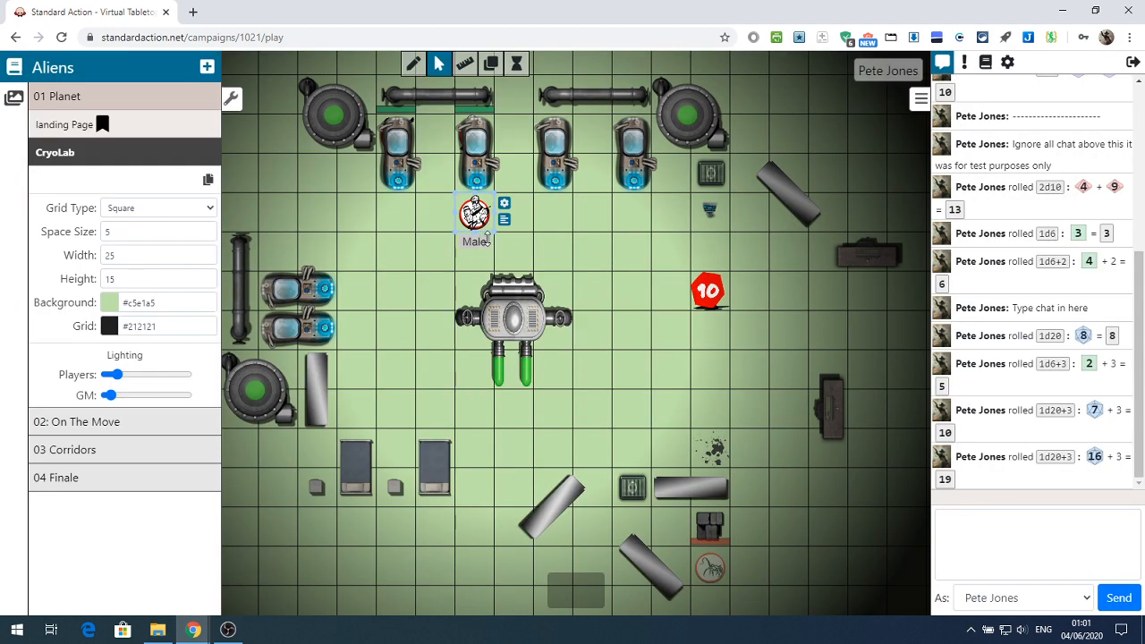
Turn off the display of the Male token's name on the map and collapse the scene sidebar
left_click(504, 204)
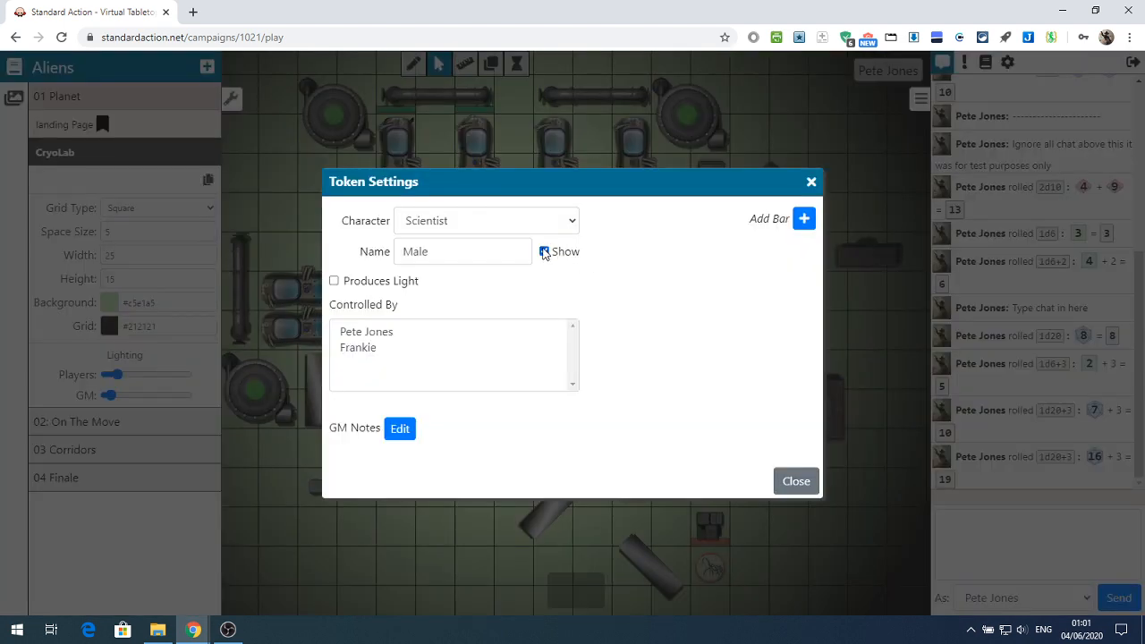
left_click(796, 484)
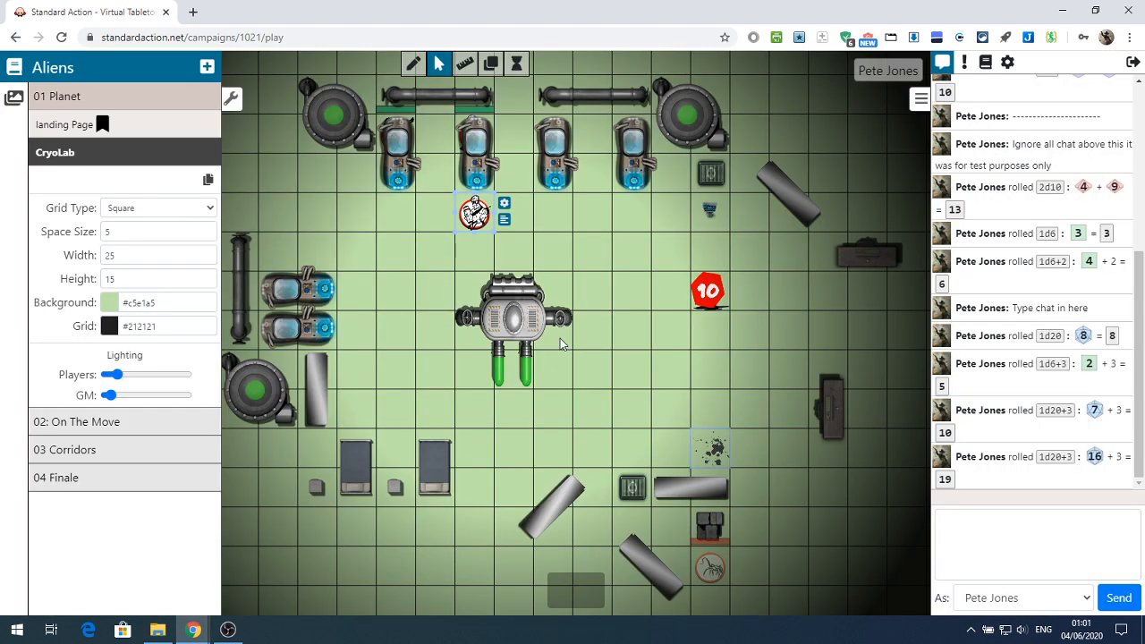
left_click(507, 277)
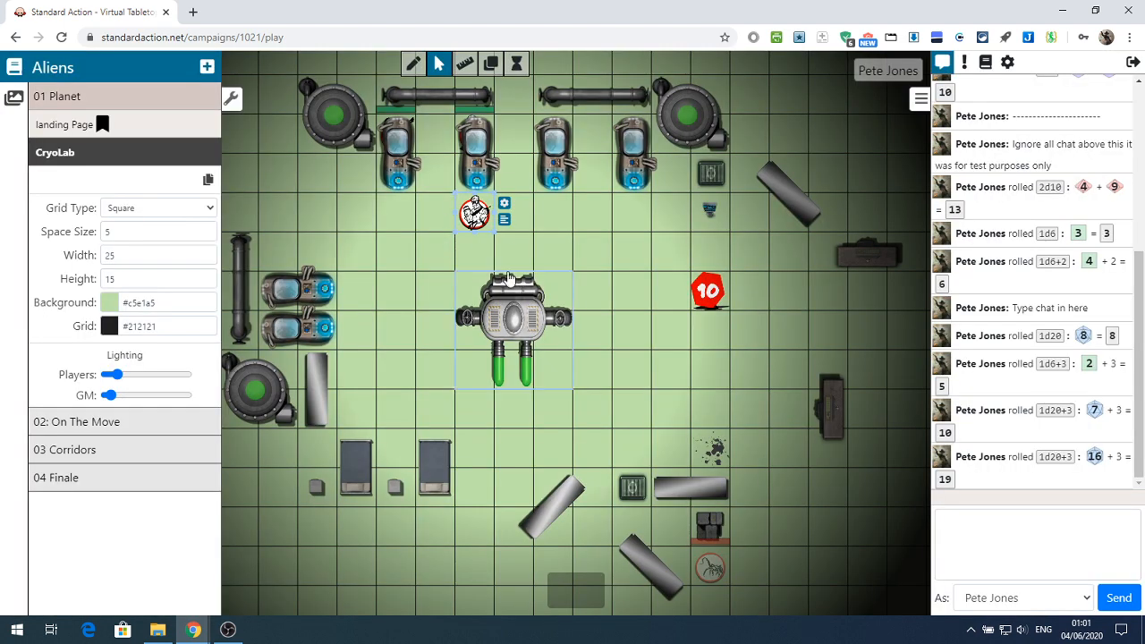
left_click(505, 220)
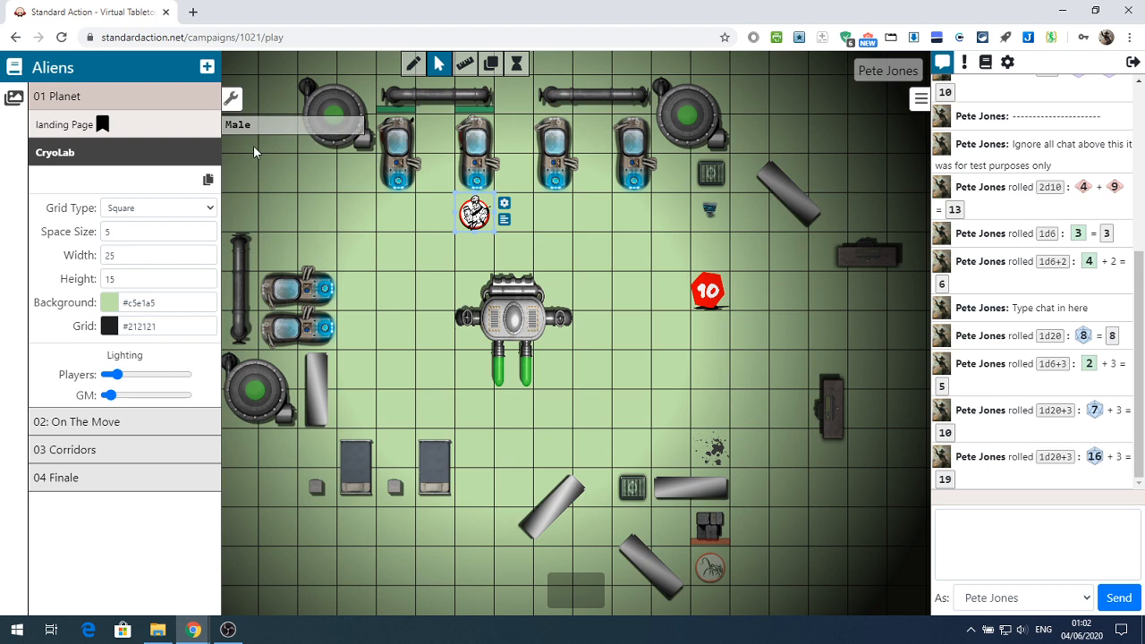
left_click(231, 98)
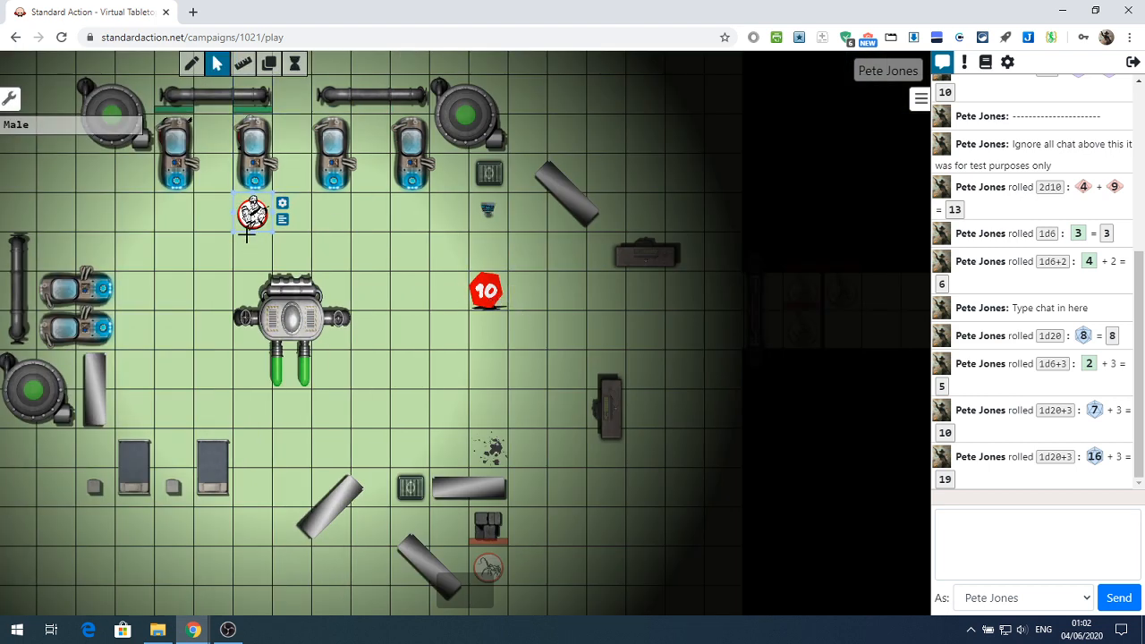
Add a red bar to the Male token with a current value of 10 and a maximum of 20
left_click(283, 222)
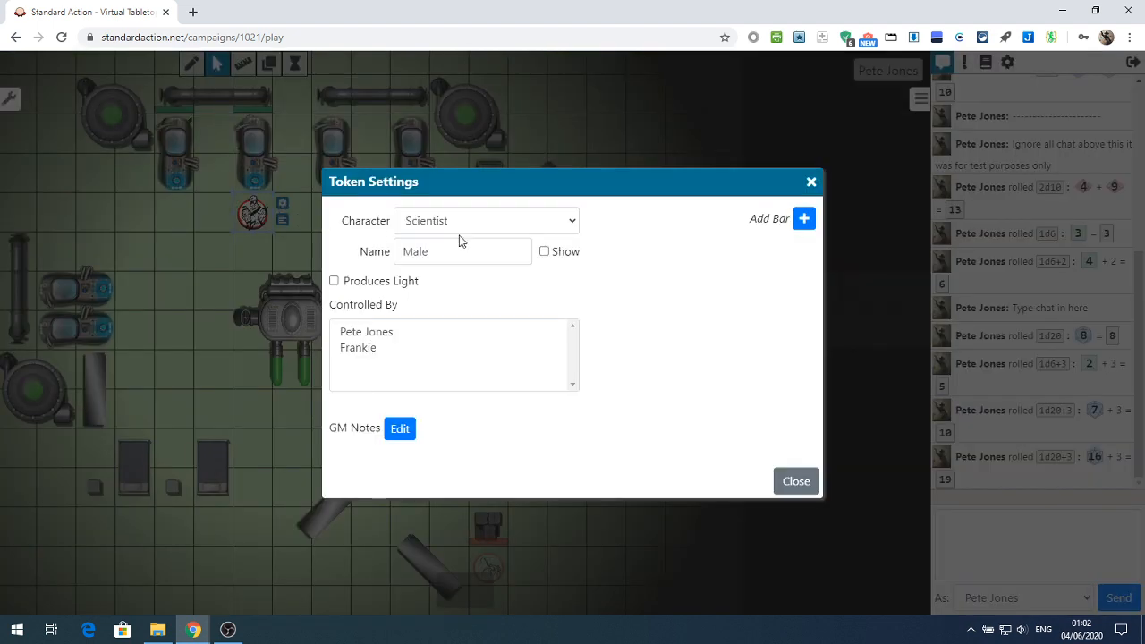
left_click(803, 221)
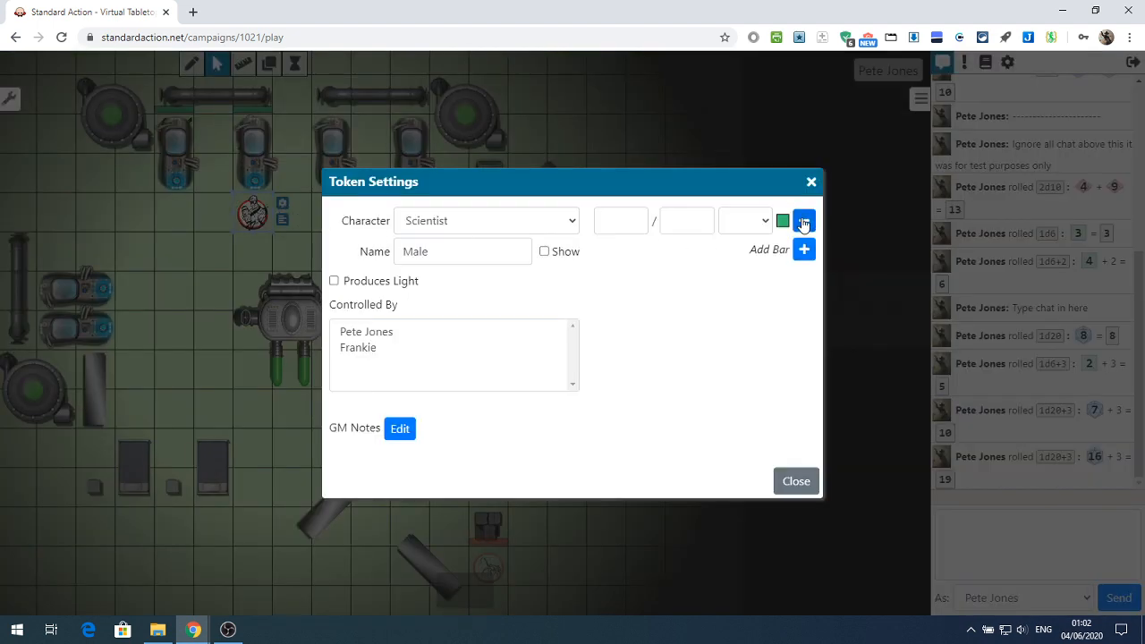
left_click(624, 224)
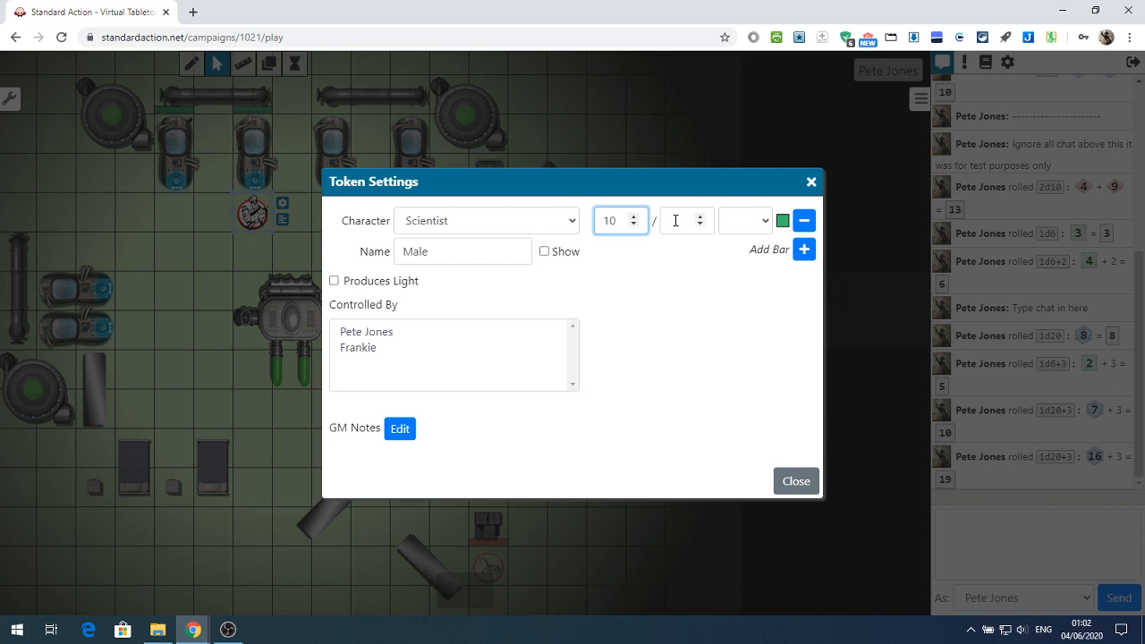
left_click(663, 222)
type("20")
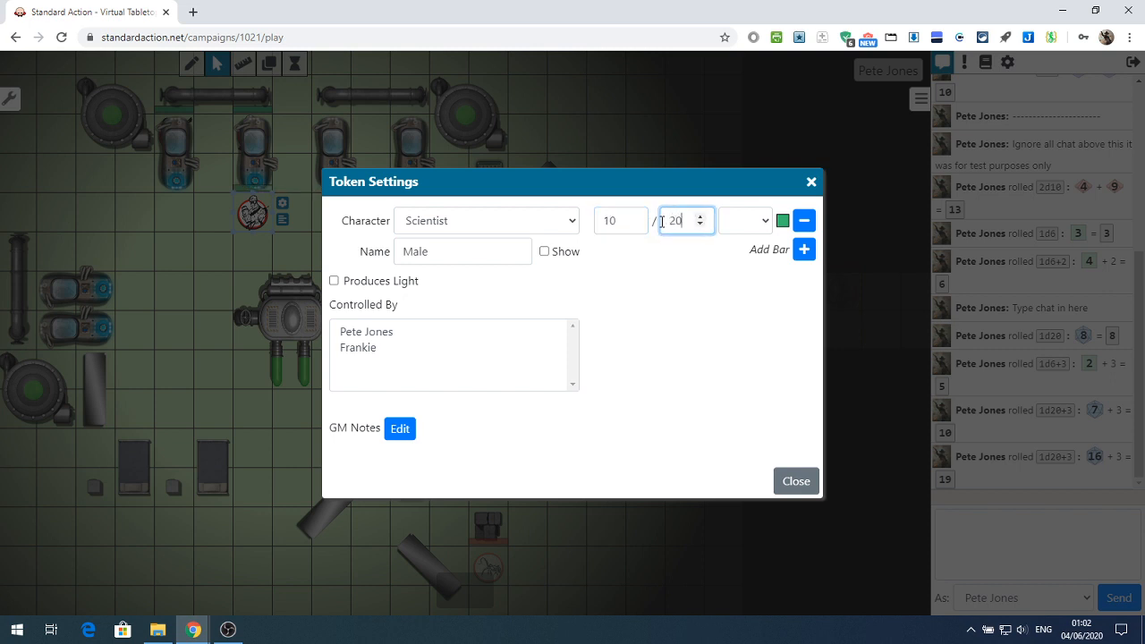
left_click(783, 223)
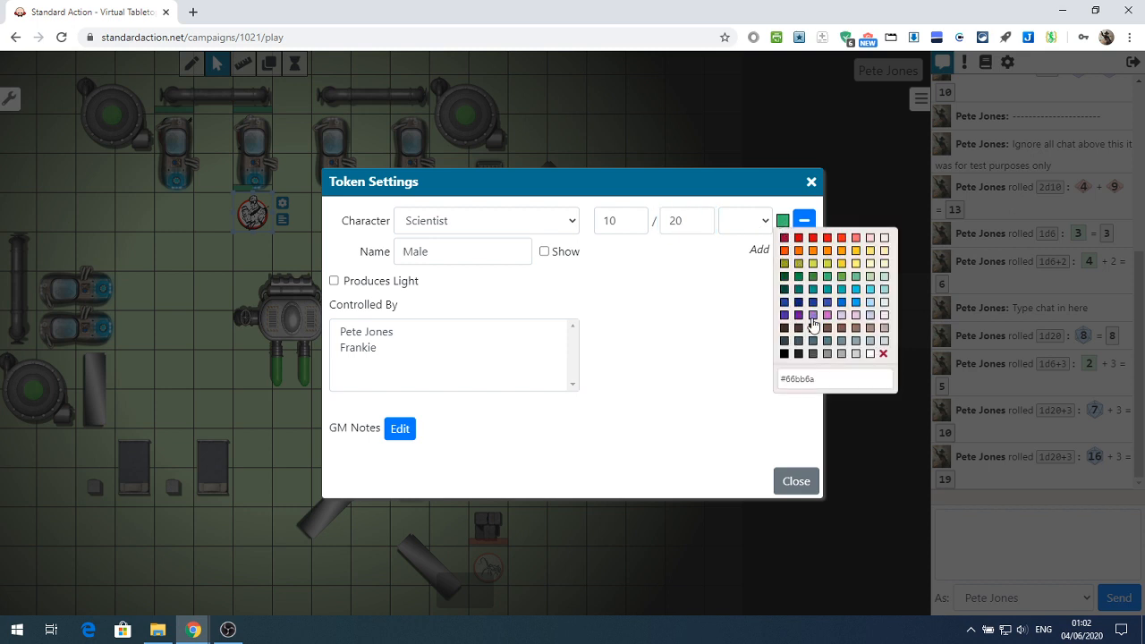
left_click(798, 240)
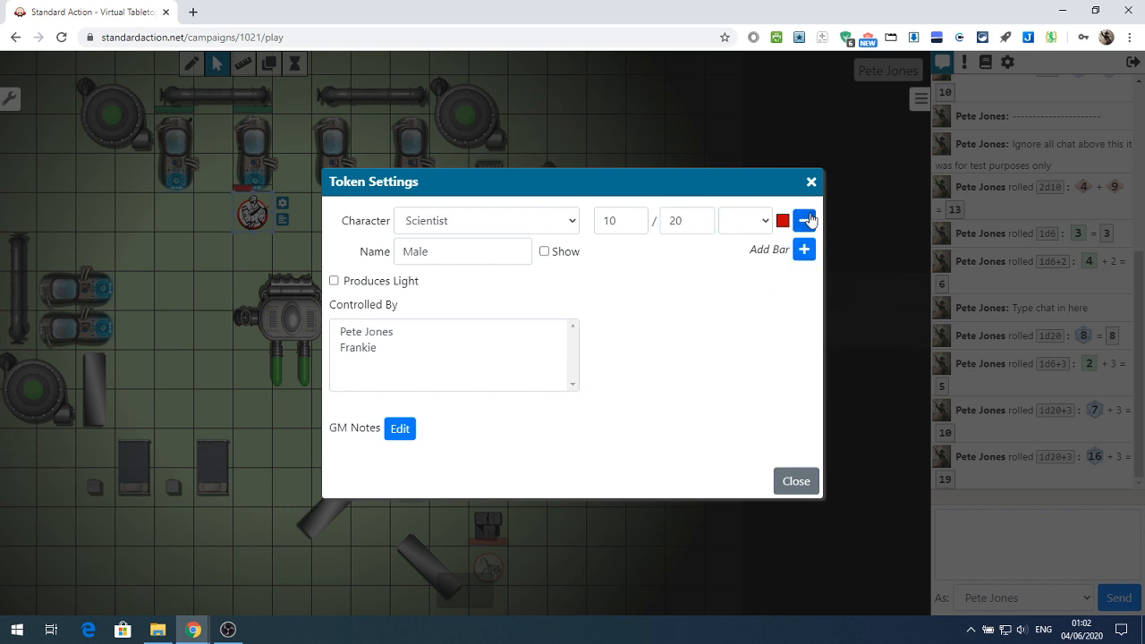
left_click(795, 482)
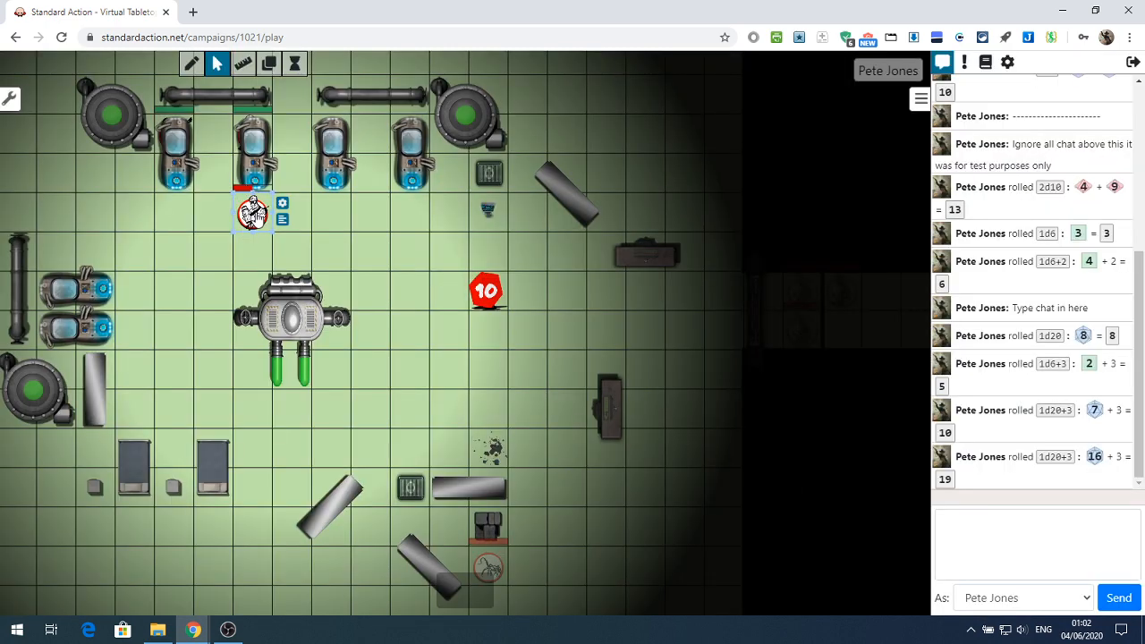
Move the Male token one square diagonally down-left and raise its bar's current value to 16
left_click_drag(255, 215, 218, 273)
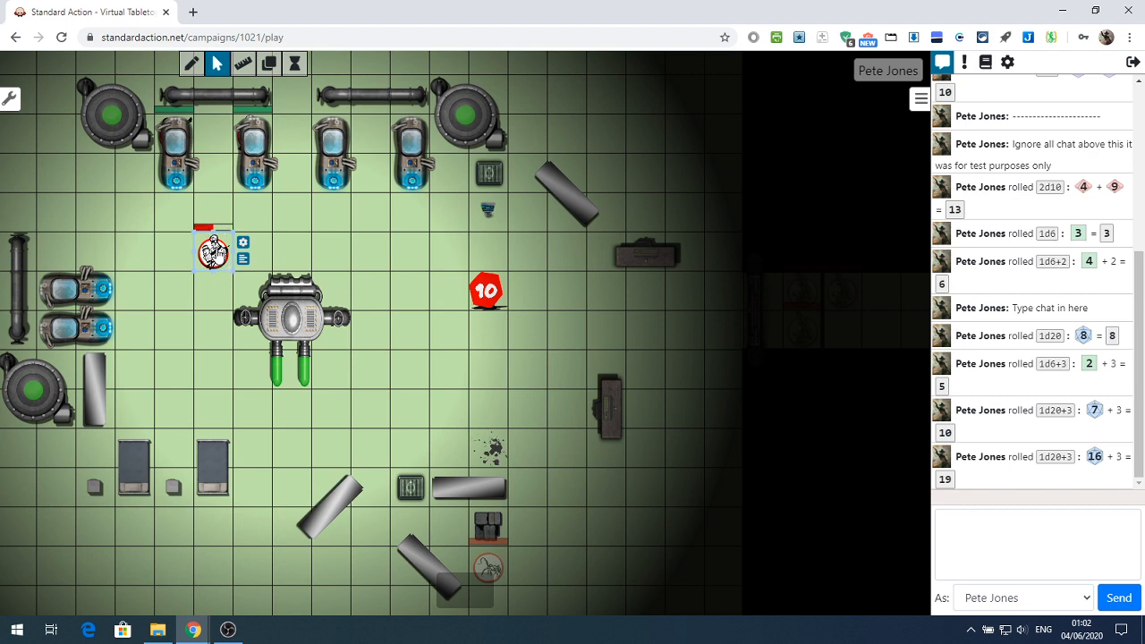
left_click(243, 243)
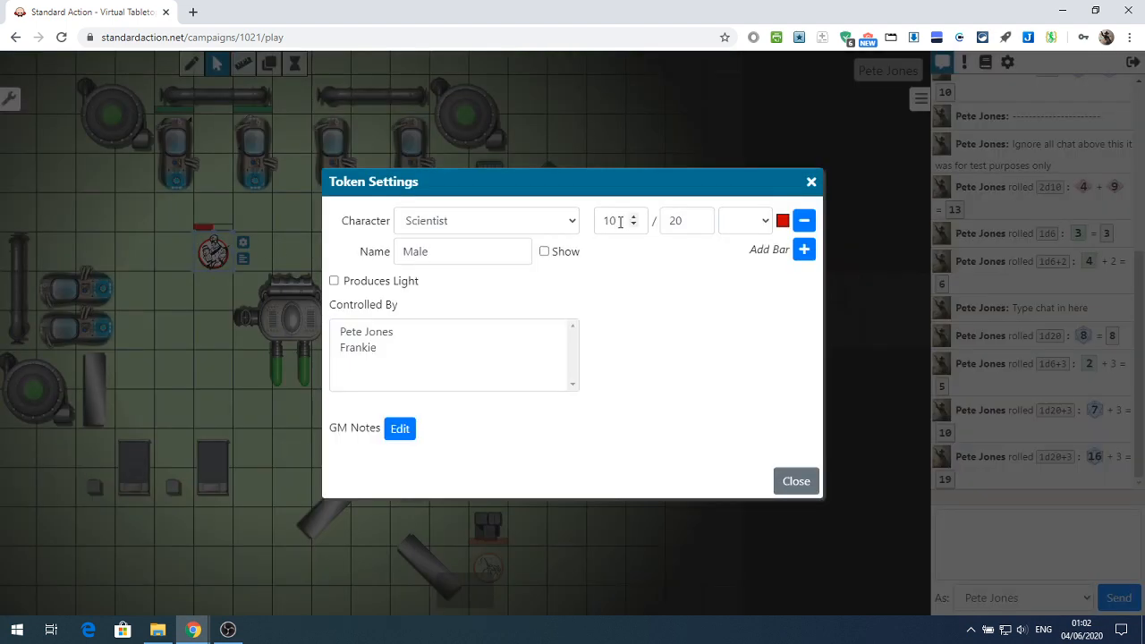
left_click(635, 219)
left_click(634, 218)
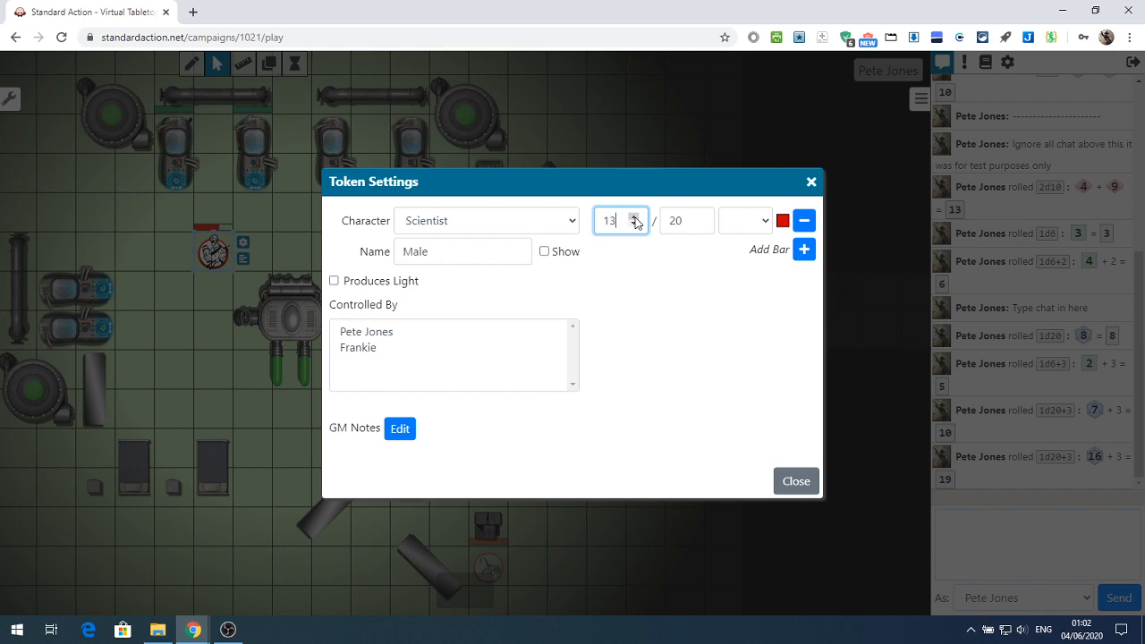
left_click(799, 483)
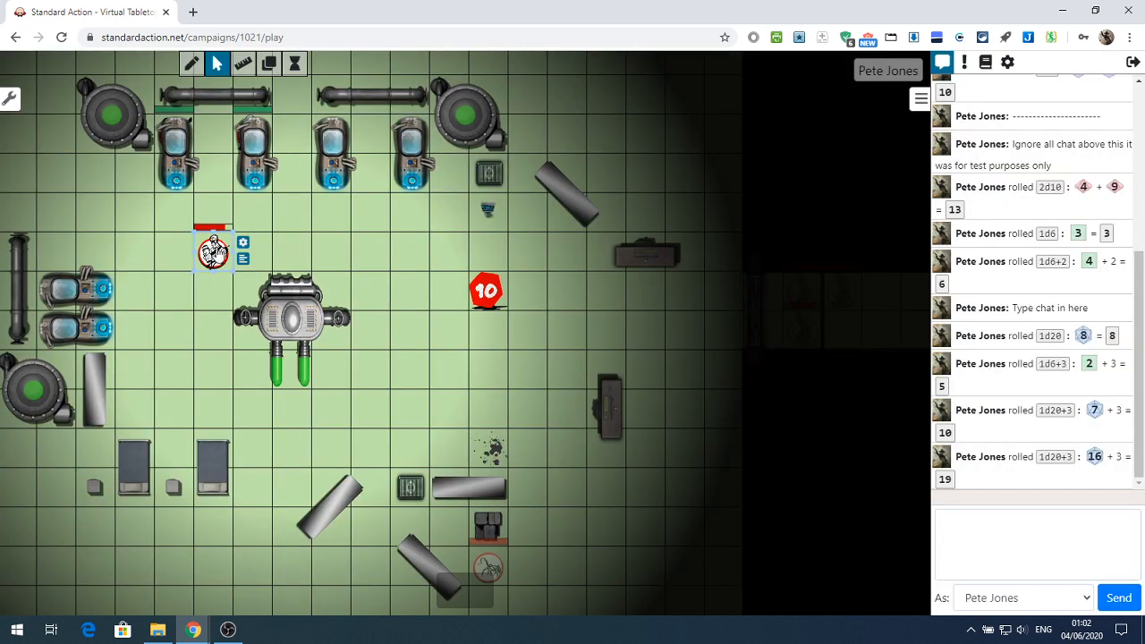
Reopen the Male token's settings and check the choices in the drop-down beside its bar values
left_click(243, 243)
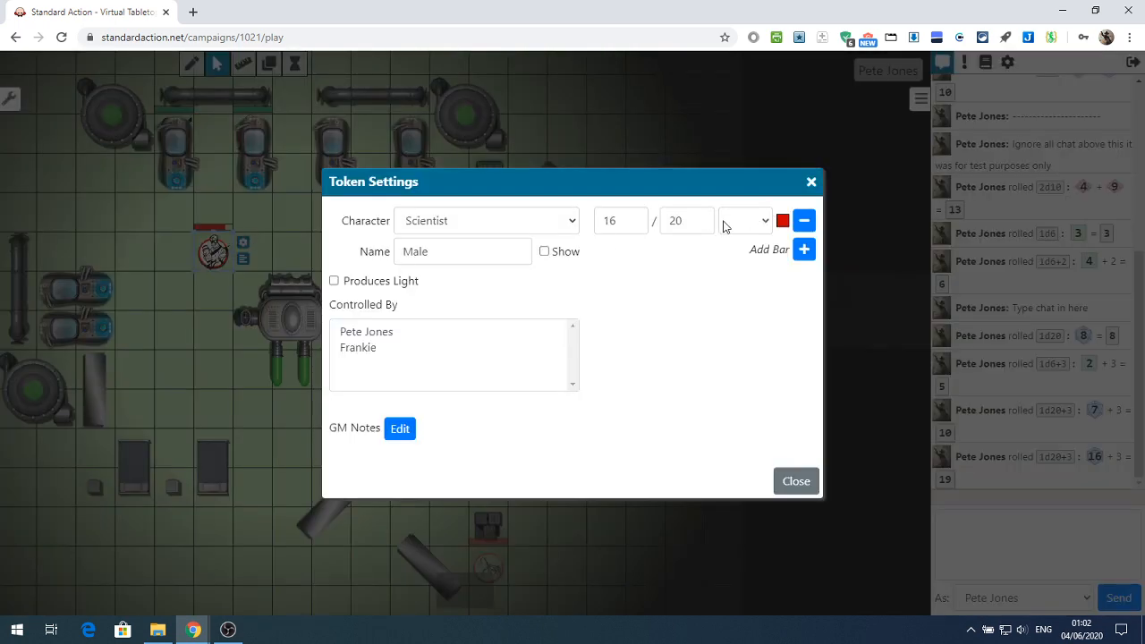
left_click(742, 221)
left_click(742, 221)
left_click(743, 221)
left_click(743, 221)
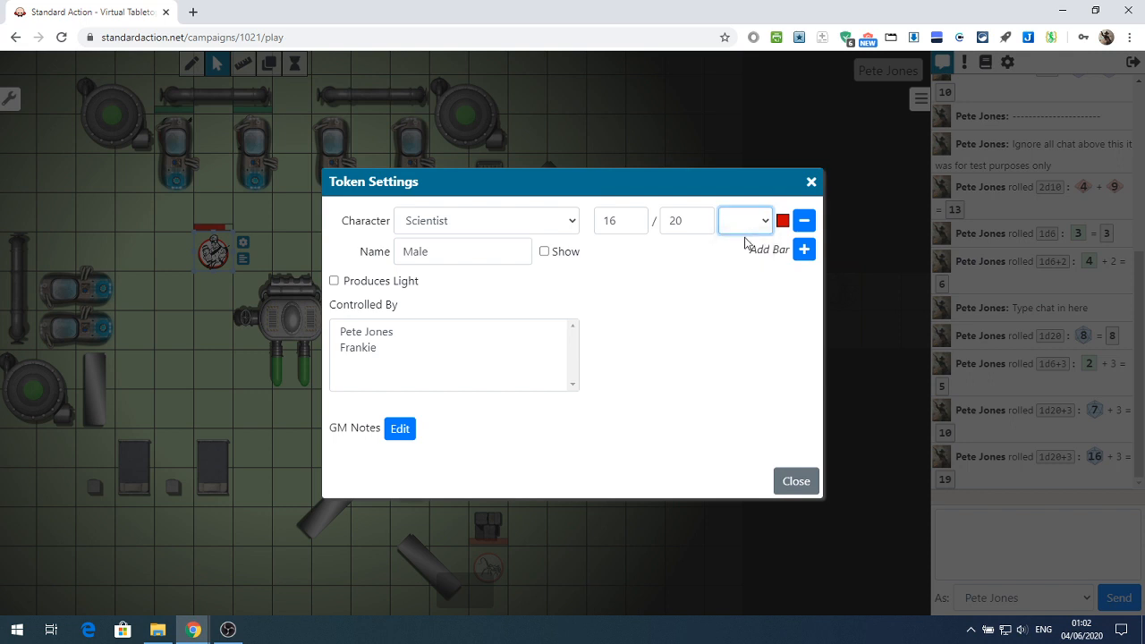
Examine the choices offered beside the red bar's values, leaving the selection blank
left_click(757, 231)
left_click(752, 248)
left_click(755, 226)
left_click(748, 244)
left_click(754, 223)
left_click(754, 250)
Add a second bar to the Male token in green, with a current value of 1 and a maximum of 1
left_click(805, 250)
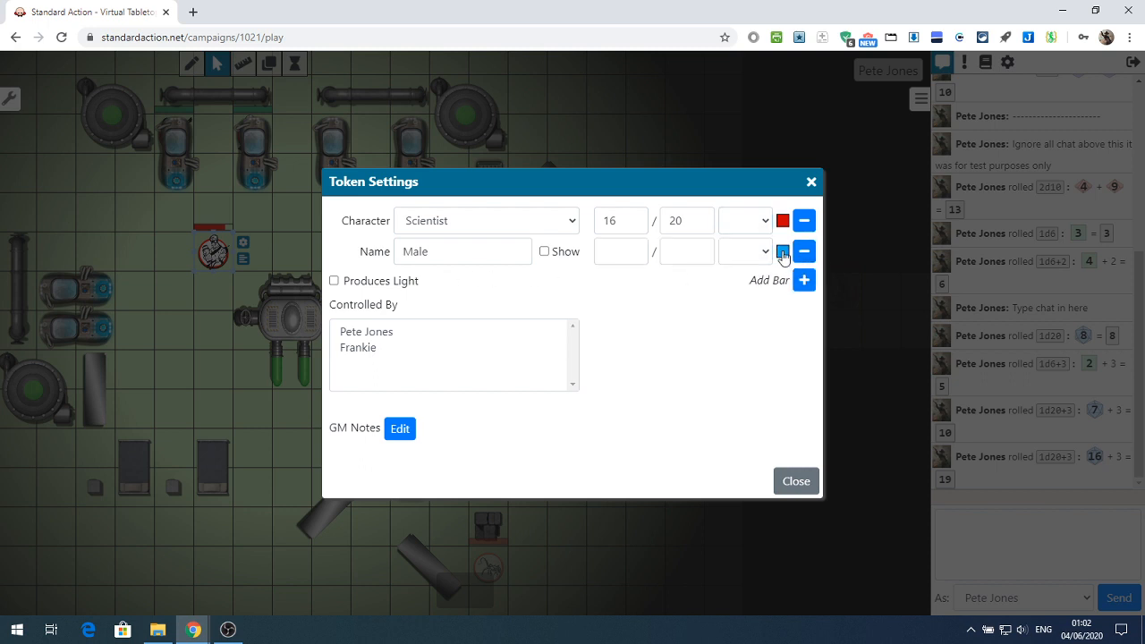
left_click(783, 253)
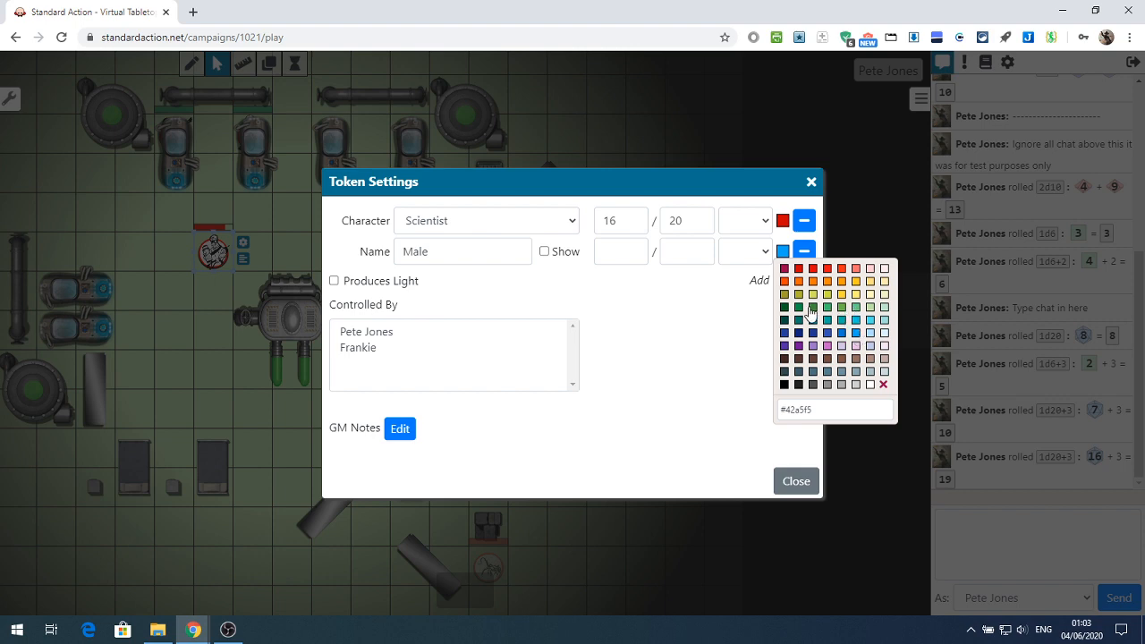
left_click(812, 307)
left_click(621, 252)
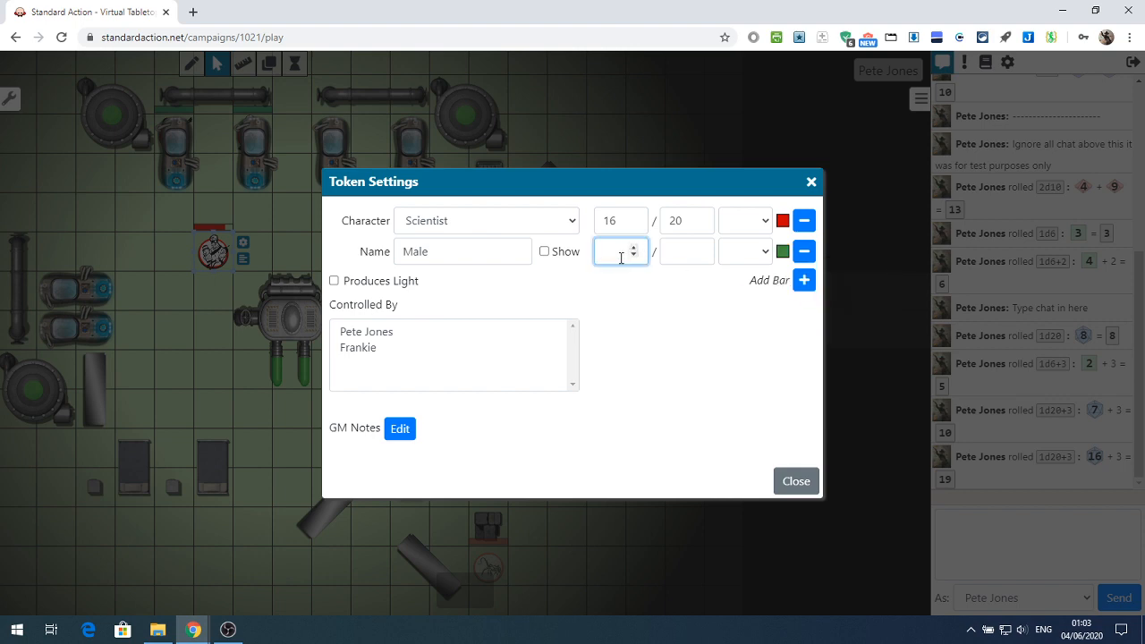
type("1")
left_click(679, 254)
type("1")
left_click(795, 482)
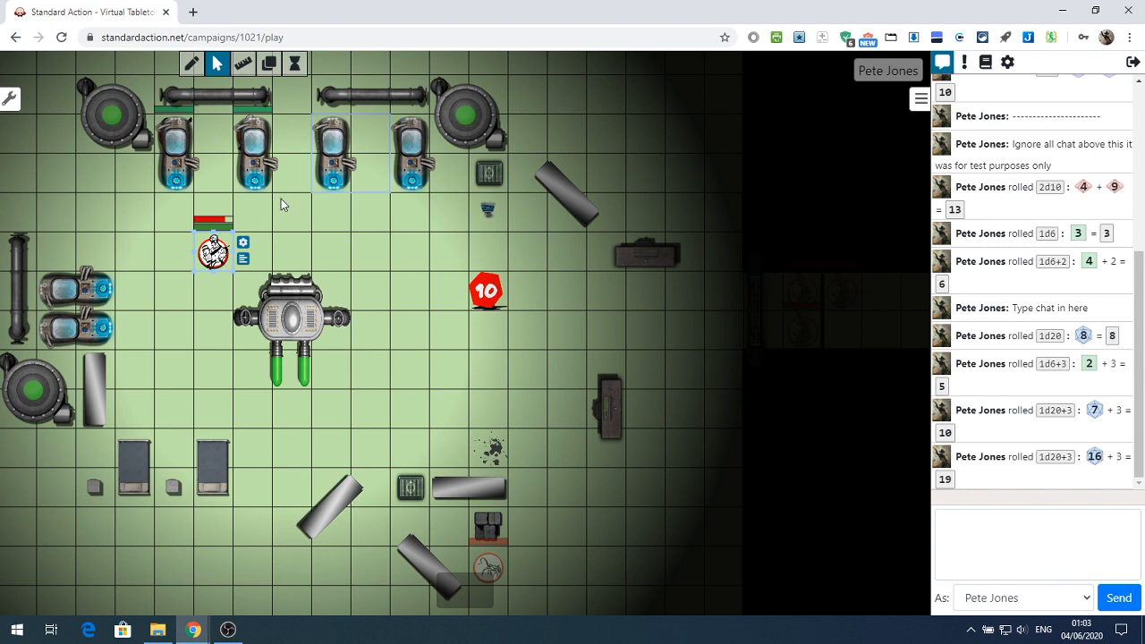
Move the red 10 marker two squares to the left and place the Male token two squares below it
left_click(337, 164)
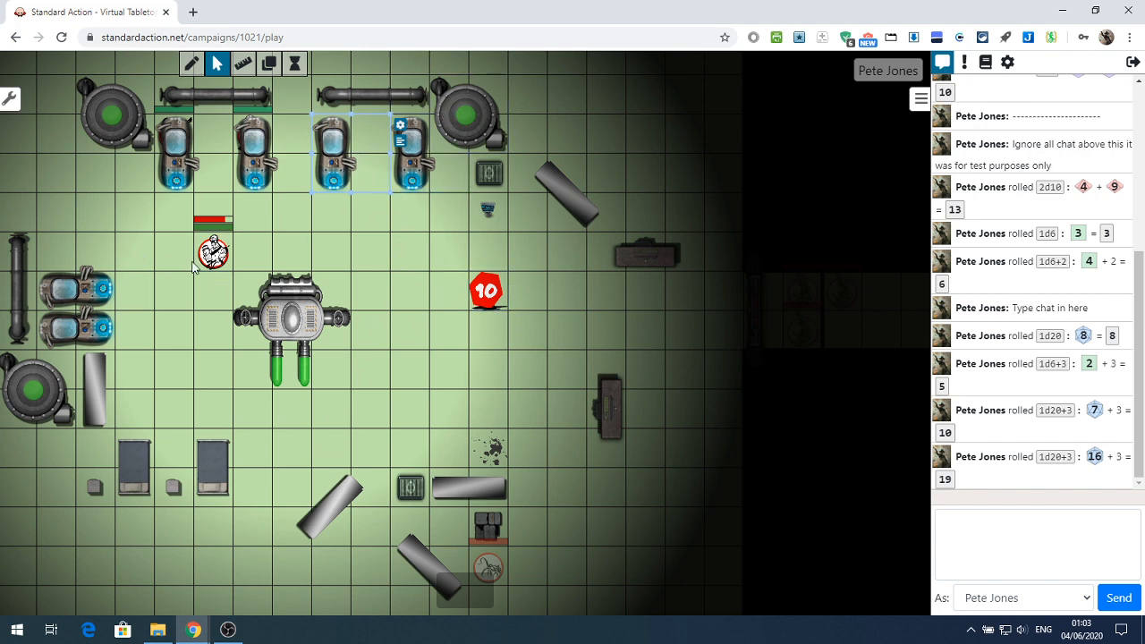
left_click_drag(489, 296, 411, 295)
left_click_drag(213, 254, 412, 390)
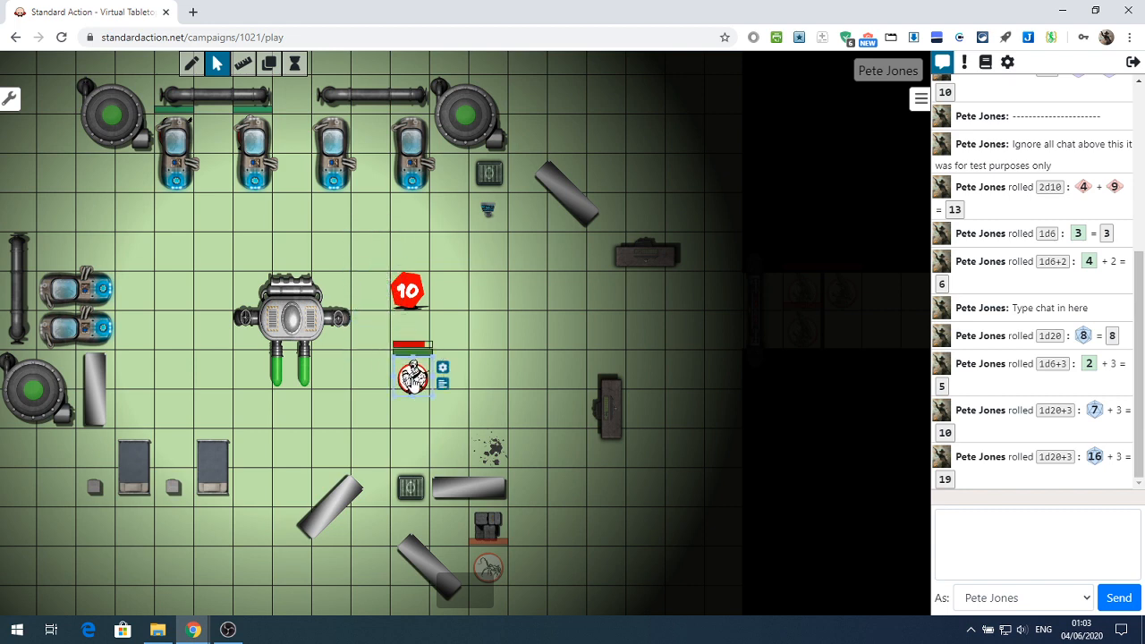
left_click_drag(433, 350, 391, 365)
Remove both the green and the red bar from the Male token
left_click(439, 361)
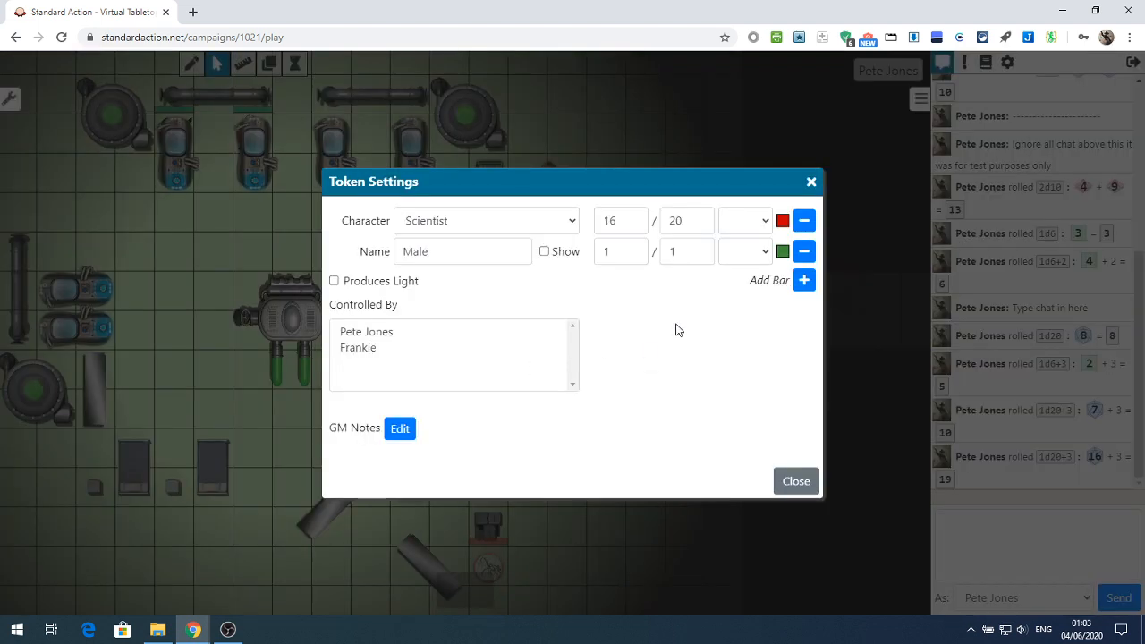
left_click(805, 252)
left_click(804, 221)
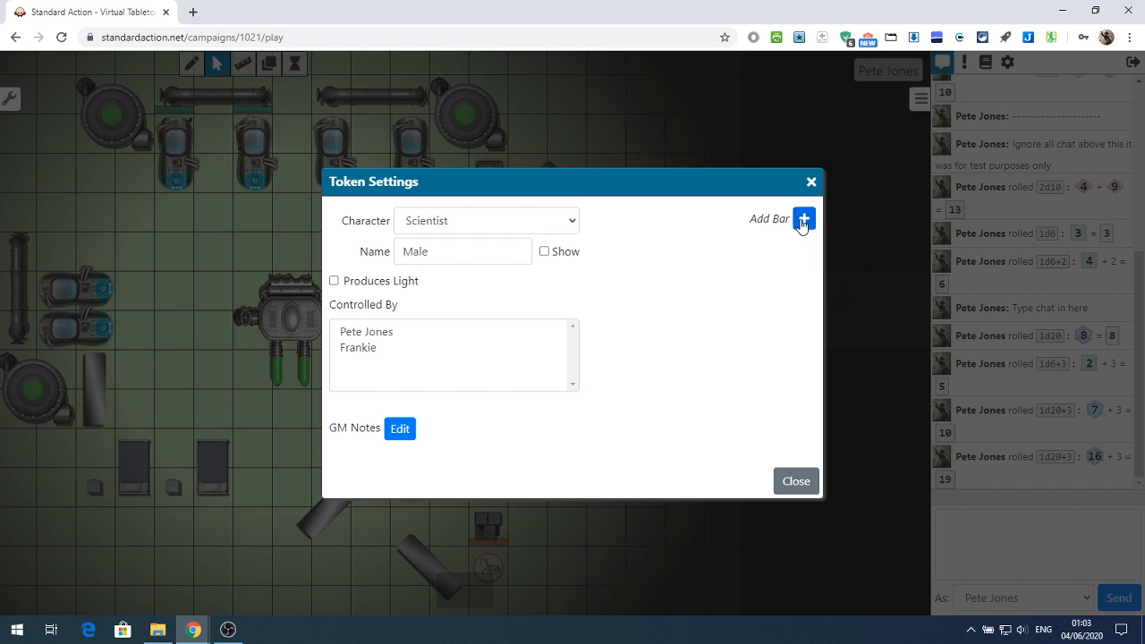
left_click(797, 481)
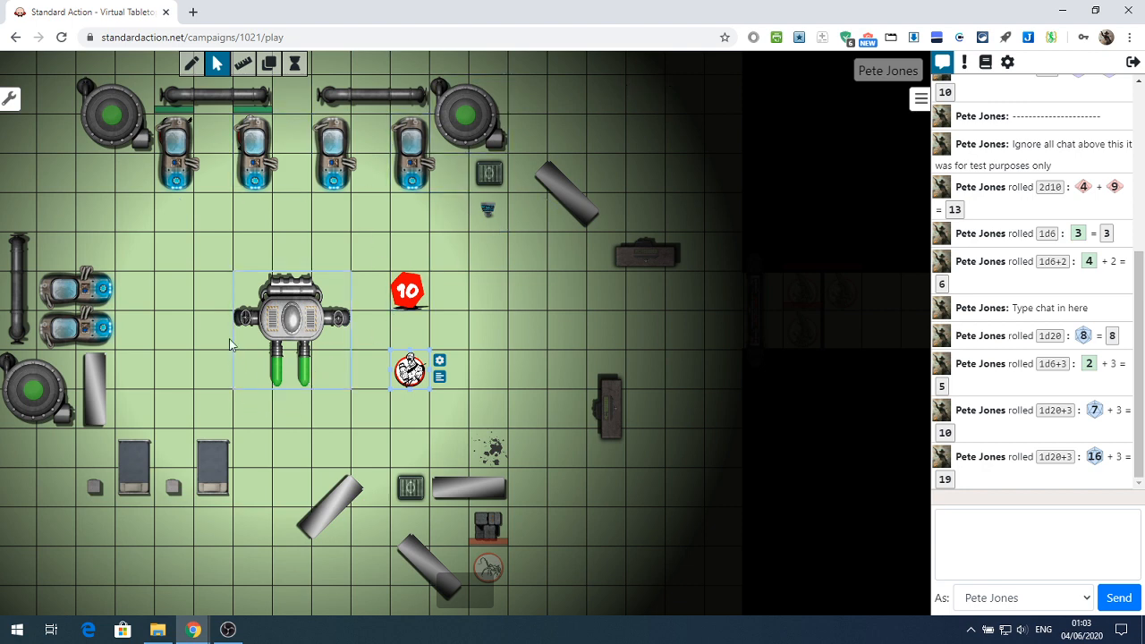
Open the Operations scene from the 02: On The Move group
left_click(11, 99)
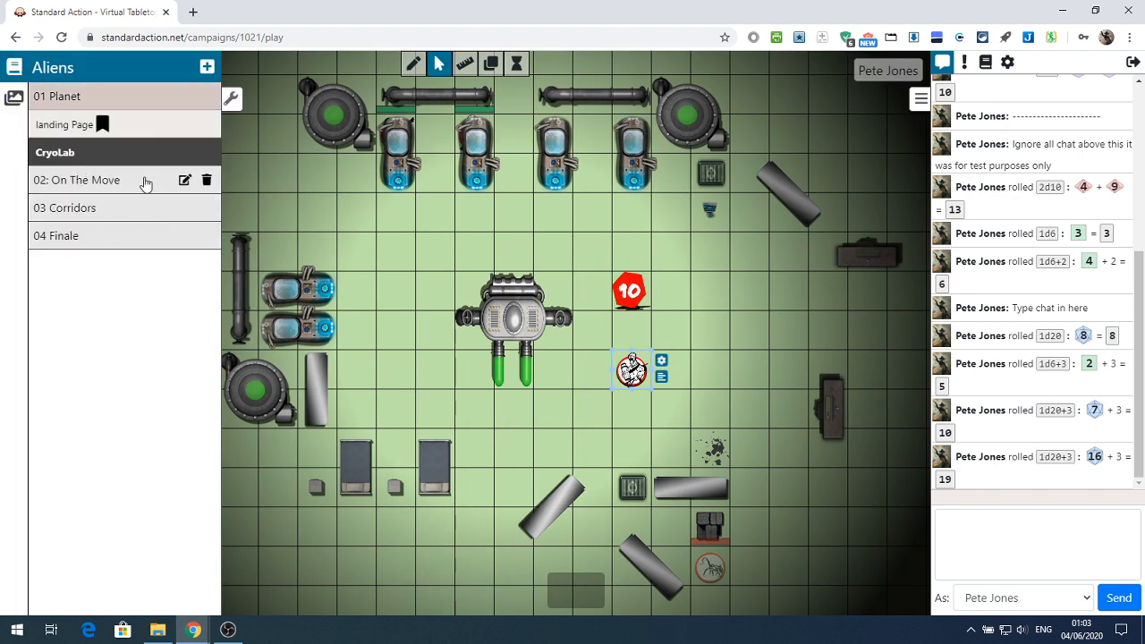
left_click(82, 182)
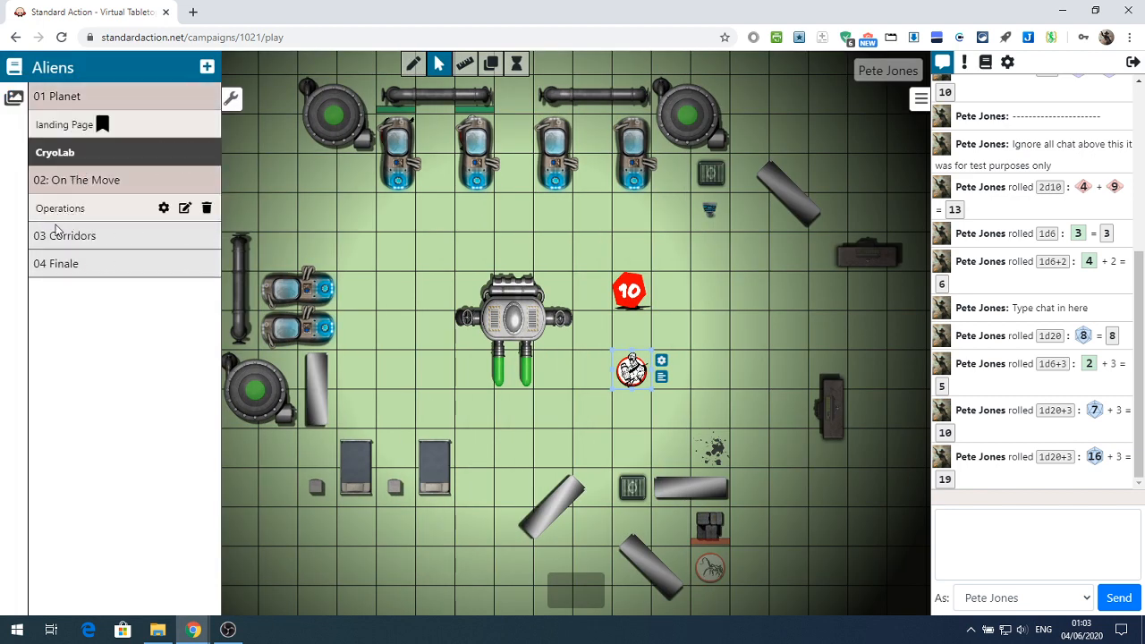
left_click(60, 208)
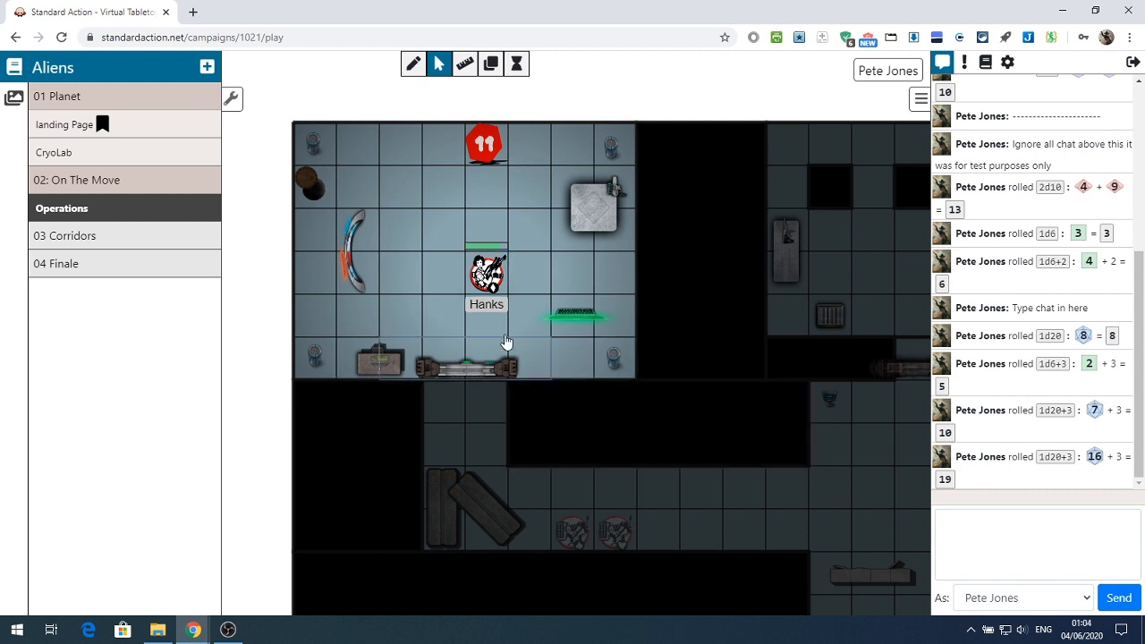
Move the two overlapping door pieces away from the room's lower doorway and place the Hanks token in the corridor below
mouse_move(494, 276)
left_mouse_down()
mouse_move(417, 271)
mouse_move(439, 252)
mouse_move(384, 189)
mouse_move(415, 282)
mouse_move(499, 282)
left_mouse_up()
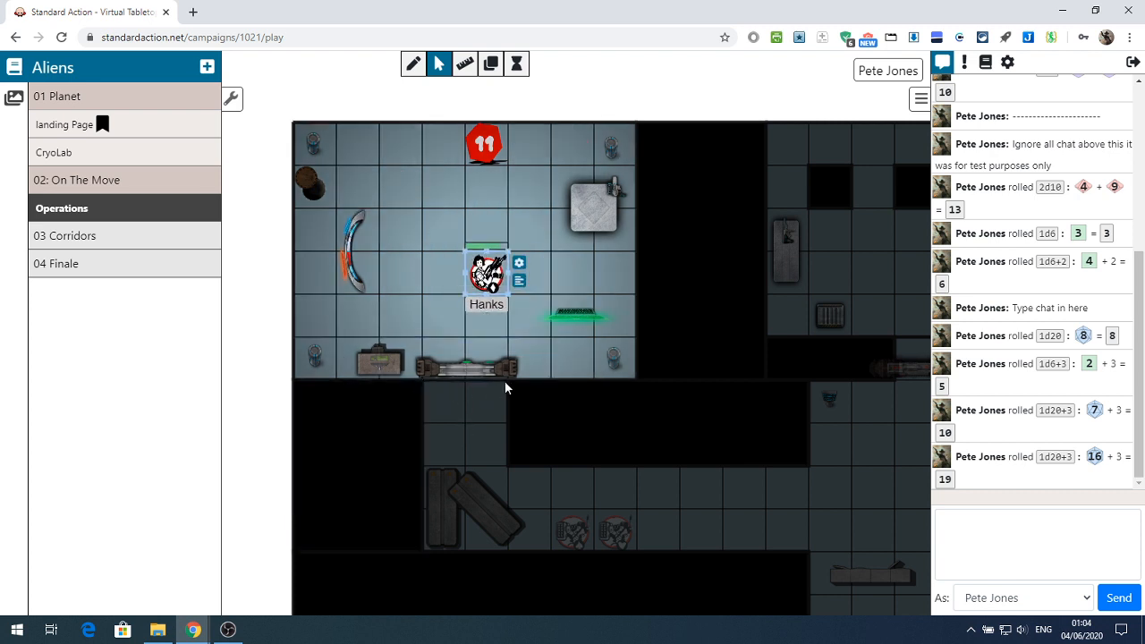
left_click_drag(465, 374, 383, 329)
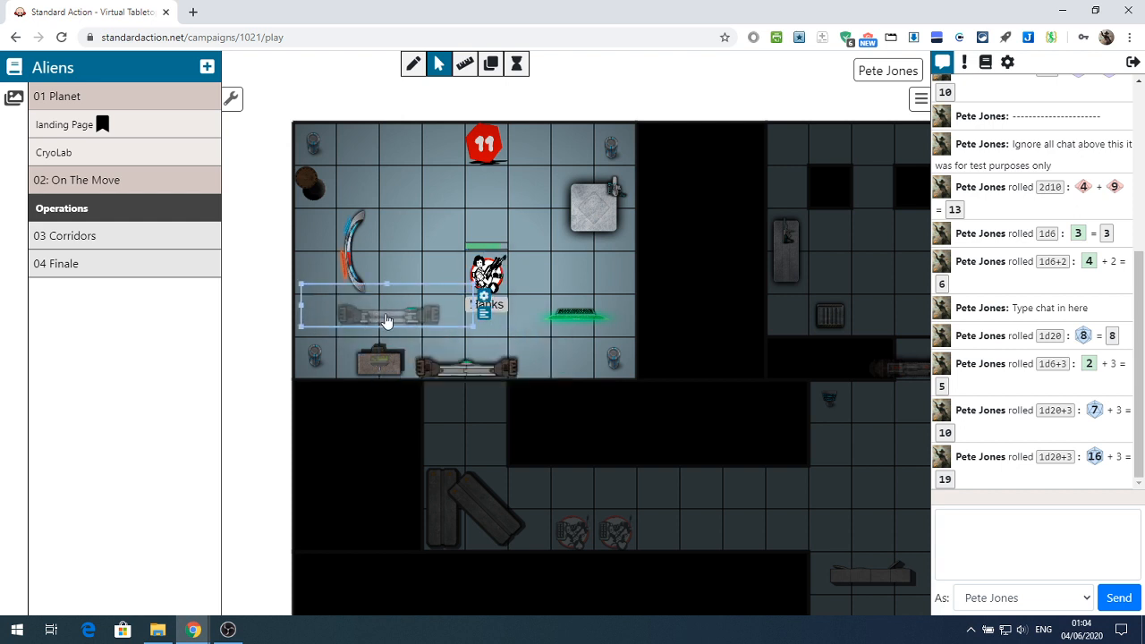
left_click_drag(475, 374, 397, 252)
left_click_drag(487, 288, 515, 503)
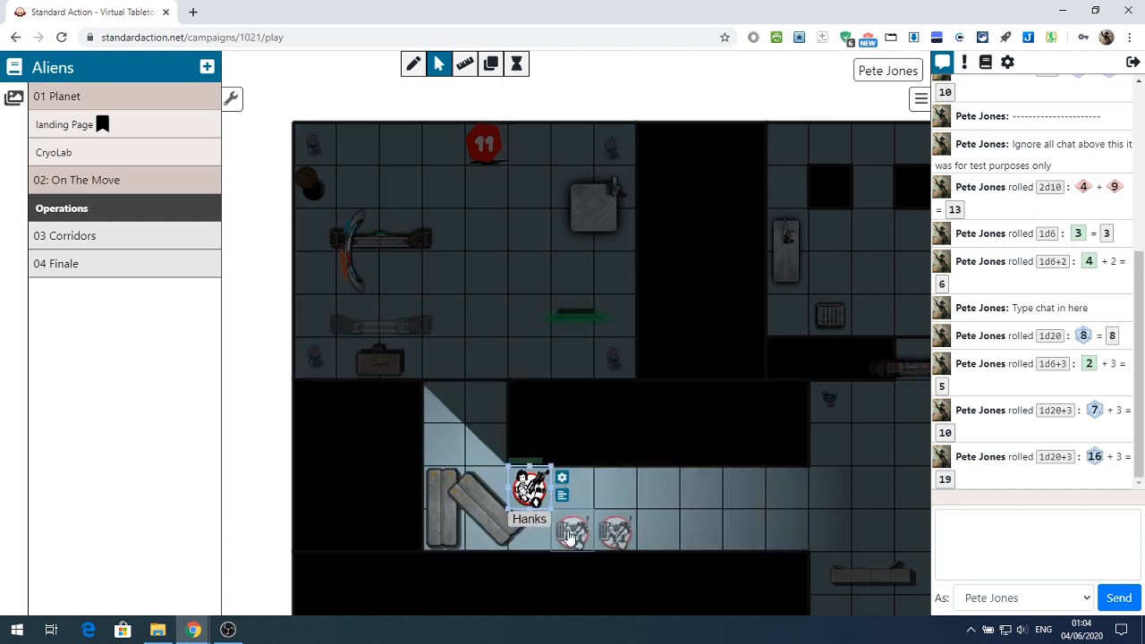
Show the layers list and move the faded token diagonally below Hanks to the Tokens layer
left_click(568, 537)
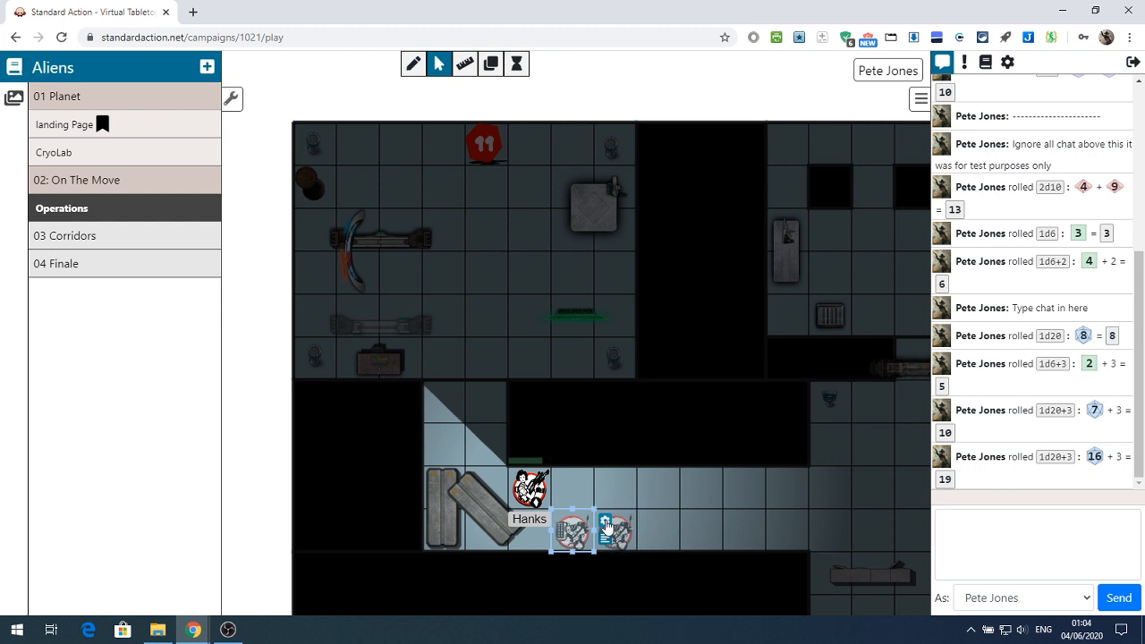
left_click(491, 63)
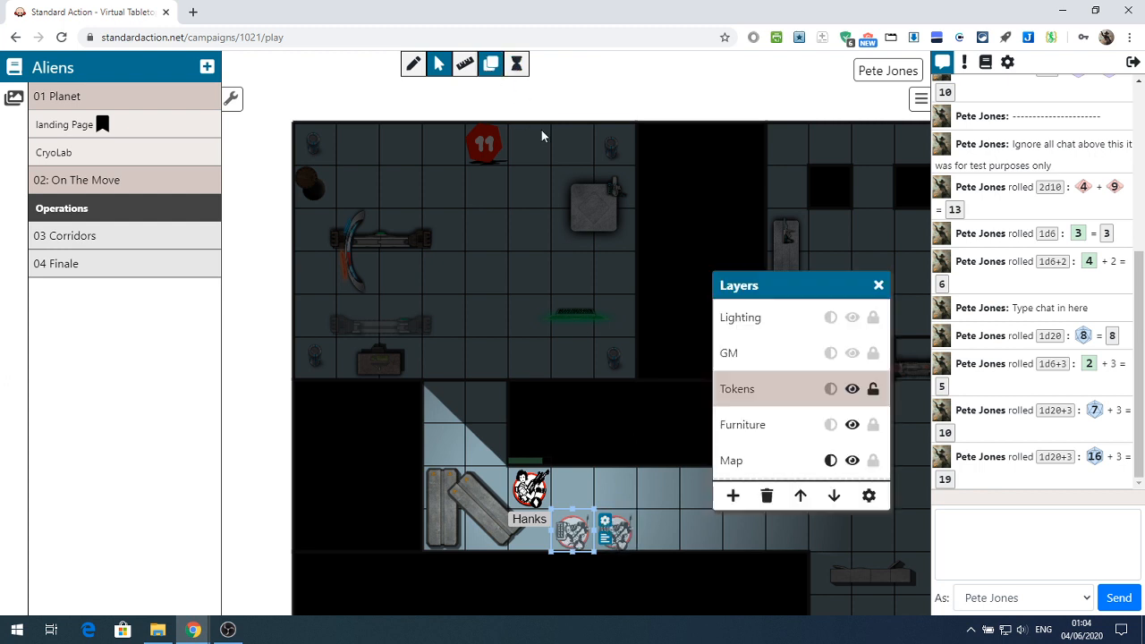
right_click(567, 533)
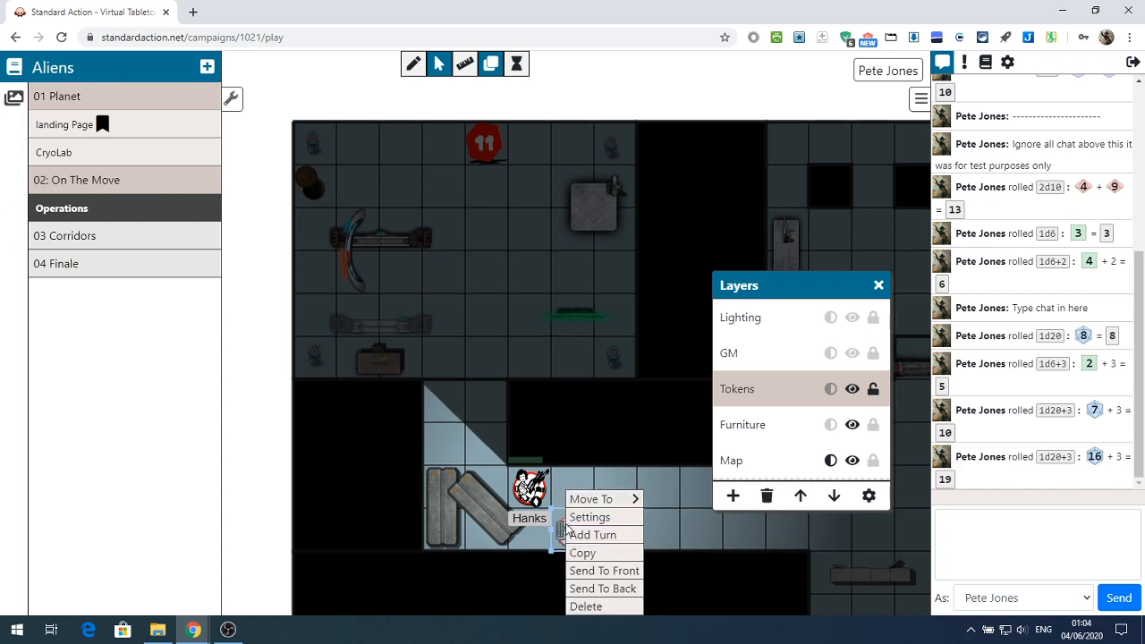
mouse_move(598, 501)
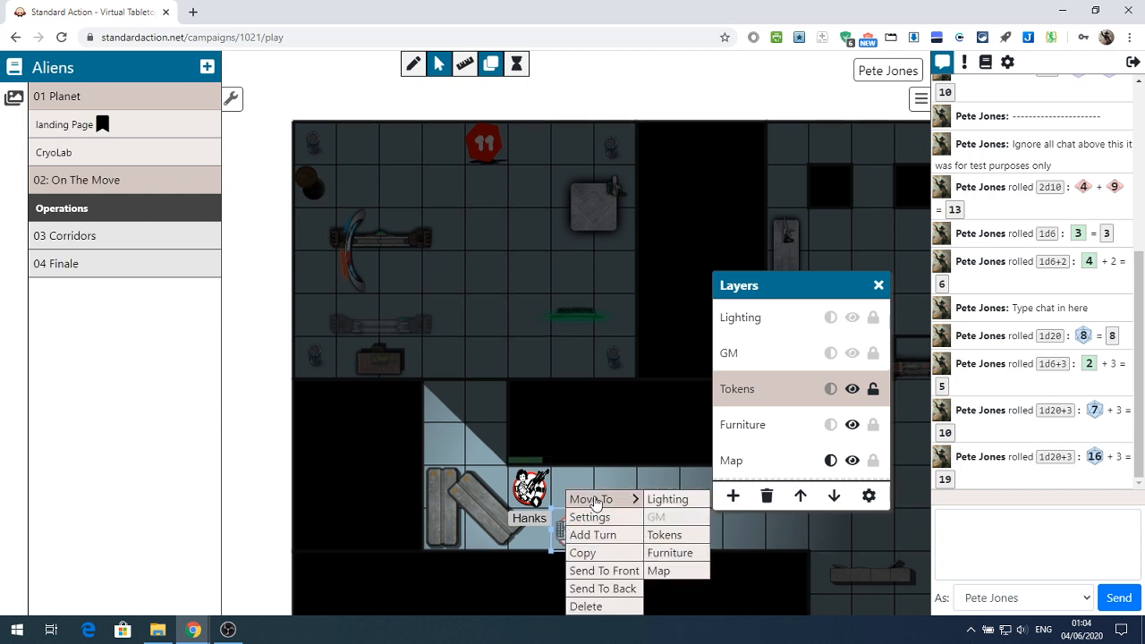
left_click(661, 537)
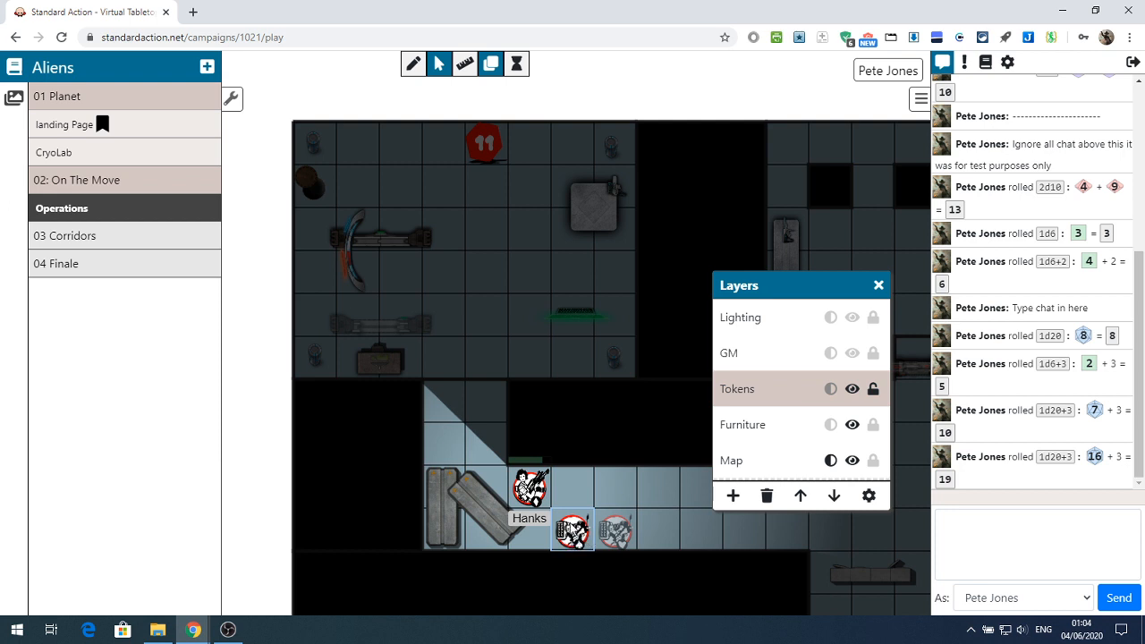
Check the available actions, layer choices and settings of the unnamed token diagonally below Hanks
right_click(572, 529)
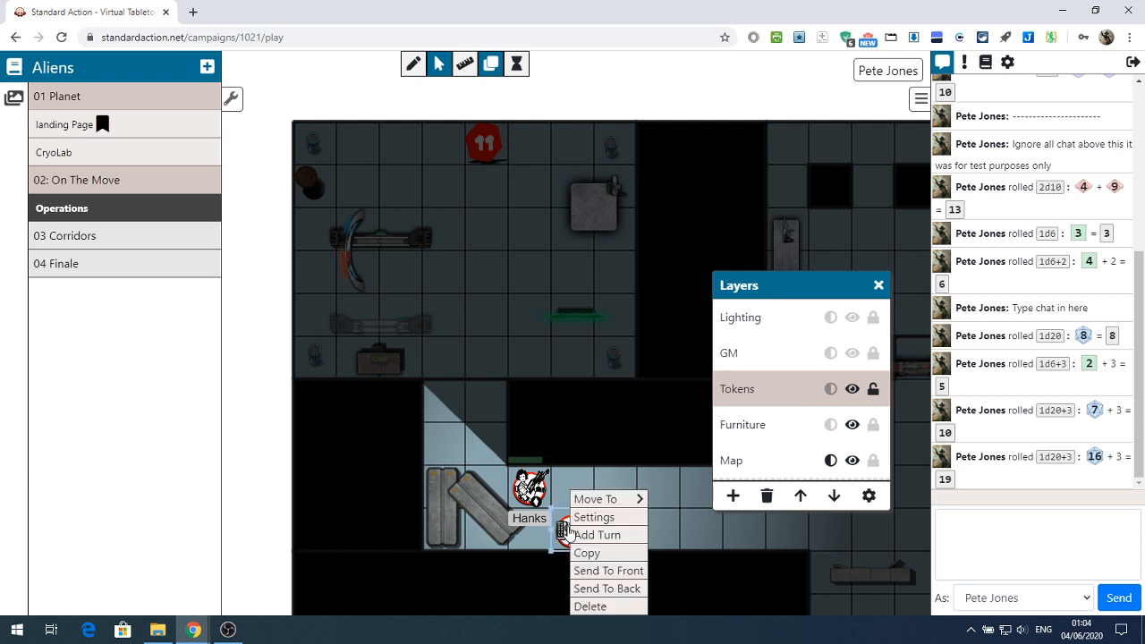
mouse_move(592, 507)
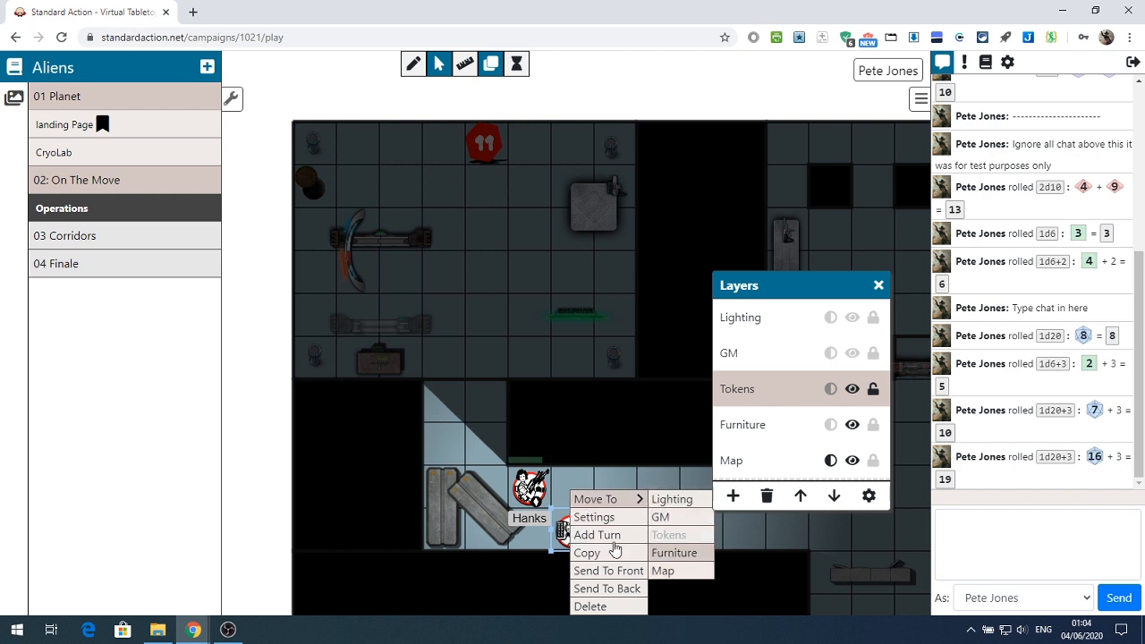
left_click(592, 518)
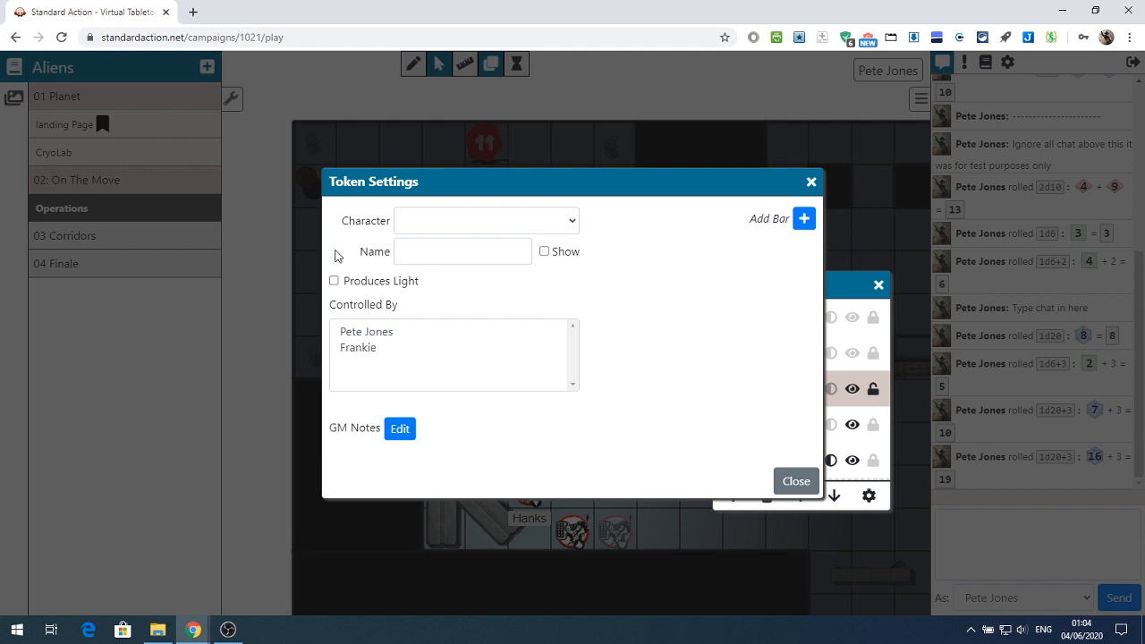
left_click(796, 481)
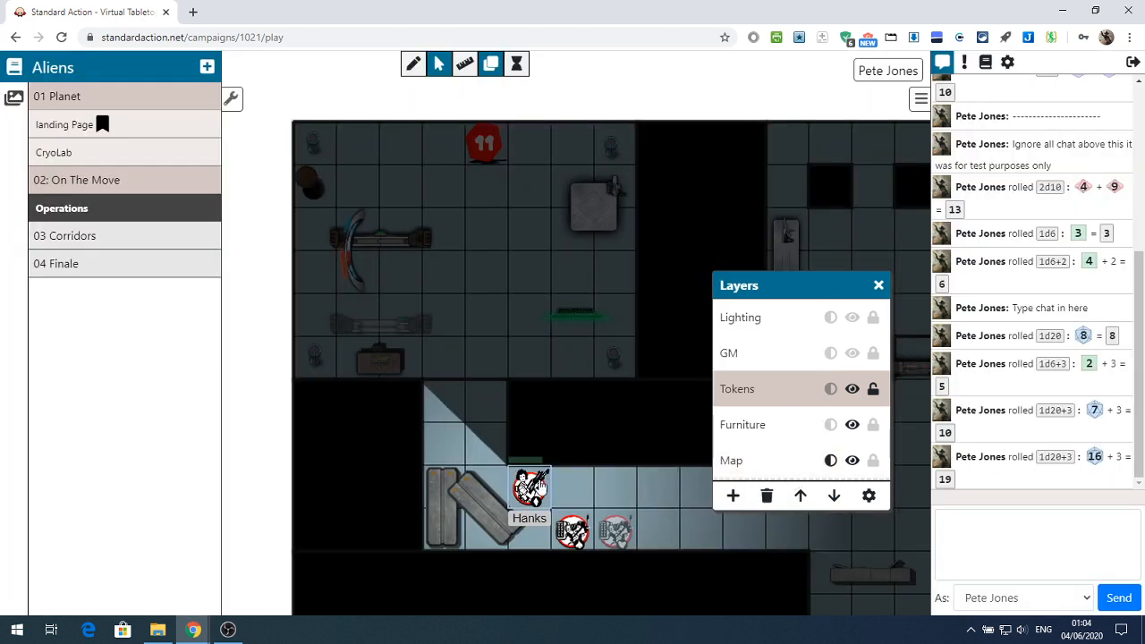
Paste a copy of the Hanks token into the upper room and remove that copy again
right_click(534, 477)
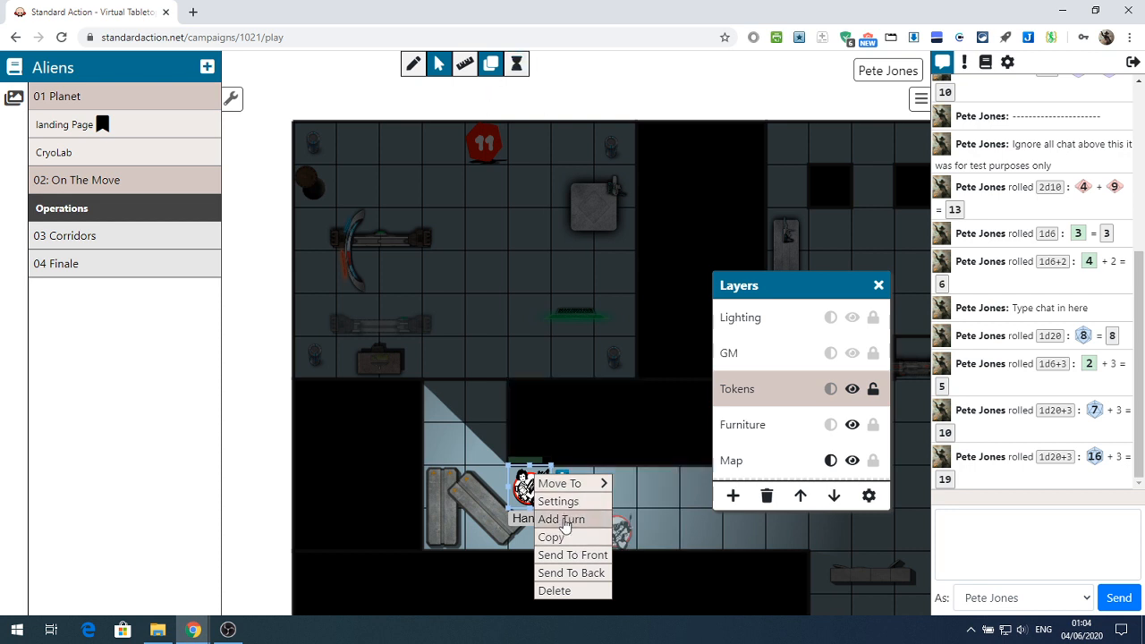
left_click(552, 539)
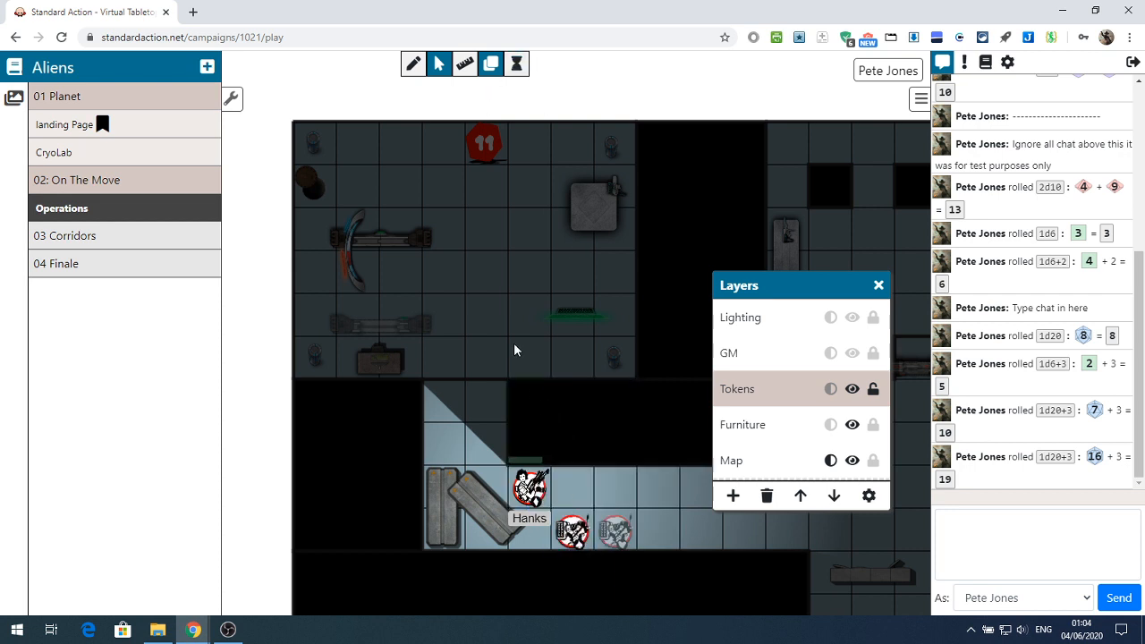
left_click(479, 303)
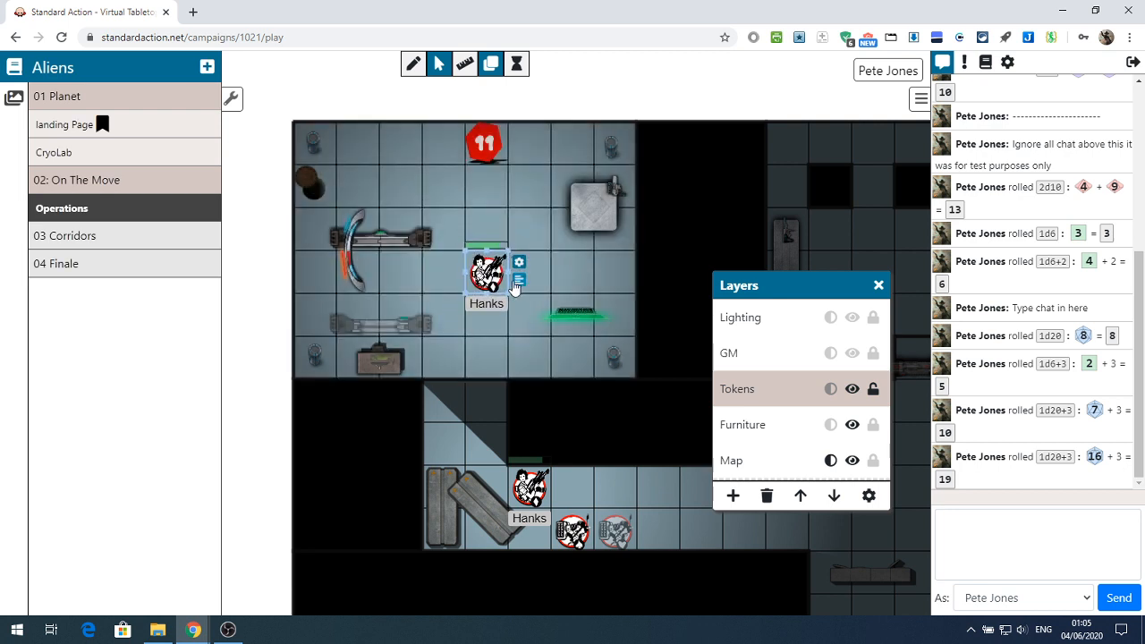
left_click_drag(498, 294, 506, 512)
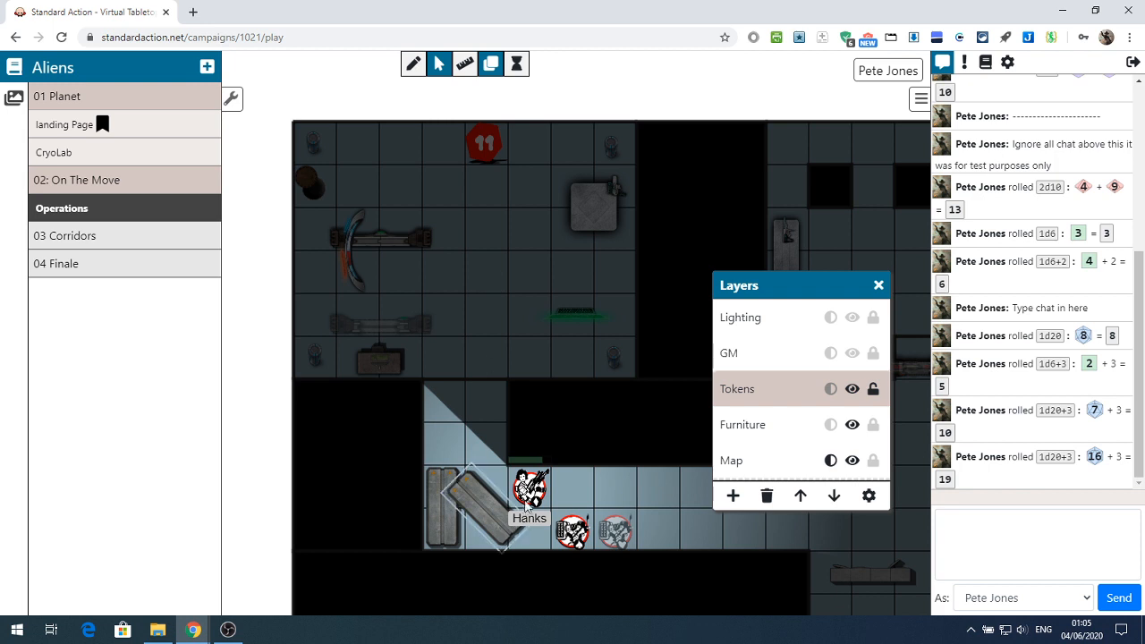
Move the Hanks token one square left onto the slanted planks and send the planks to the back
right_click(522, 488)
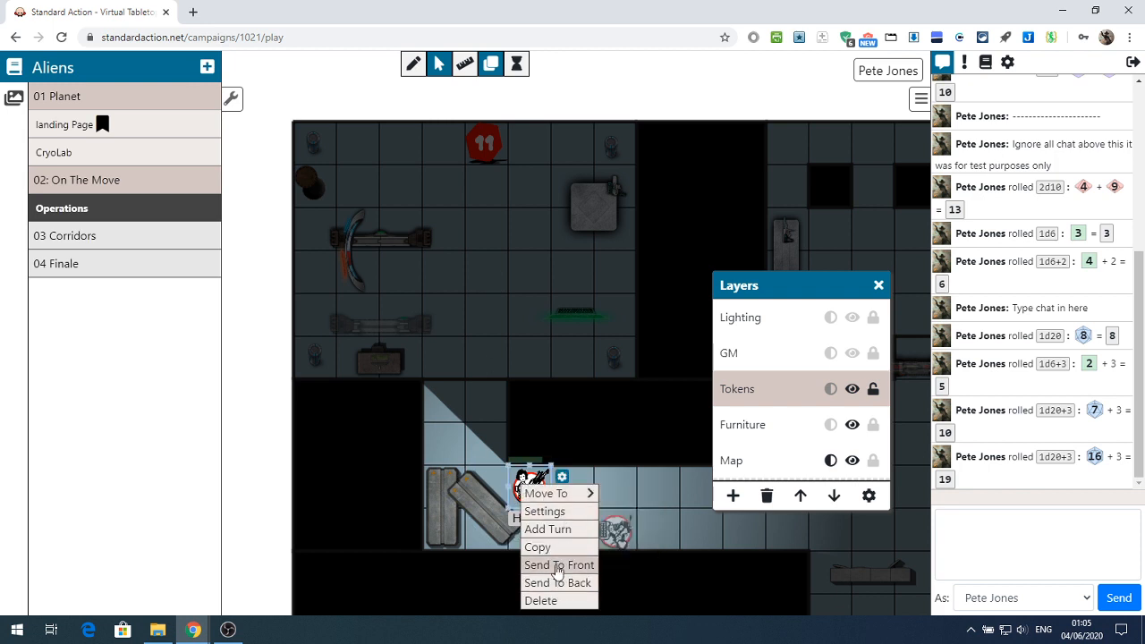
left_click(474, 479)
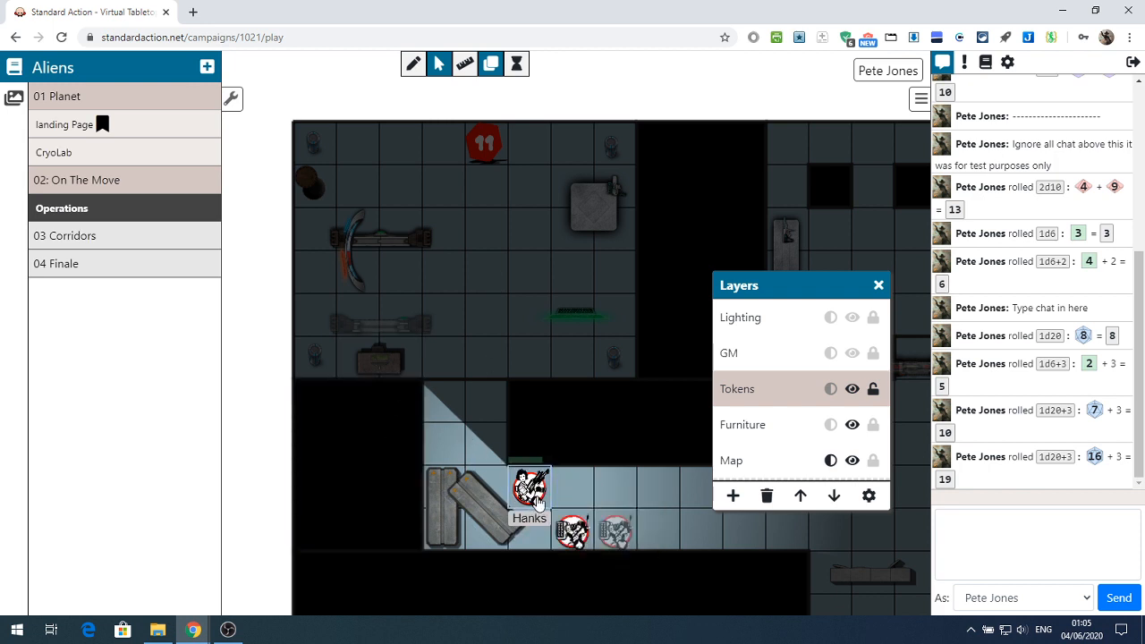
left_click_drag(528, 488, 480, 510)
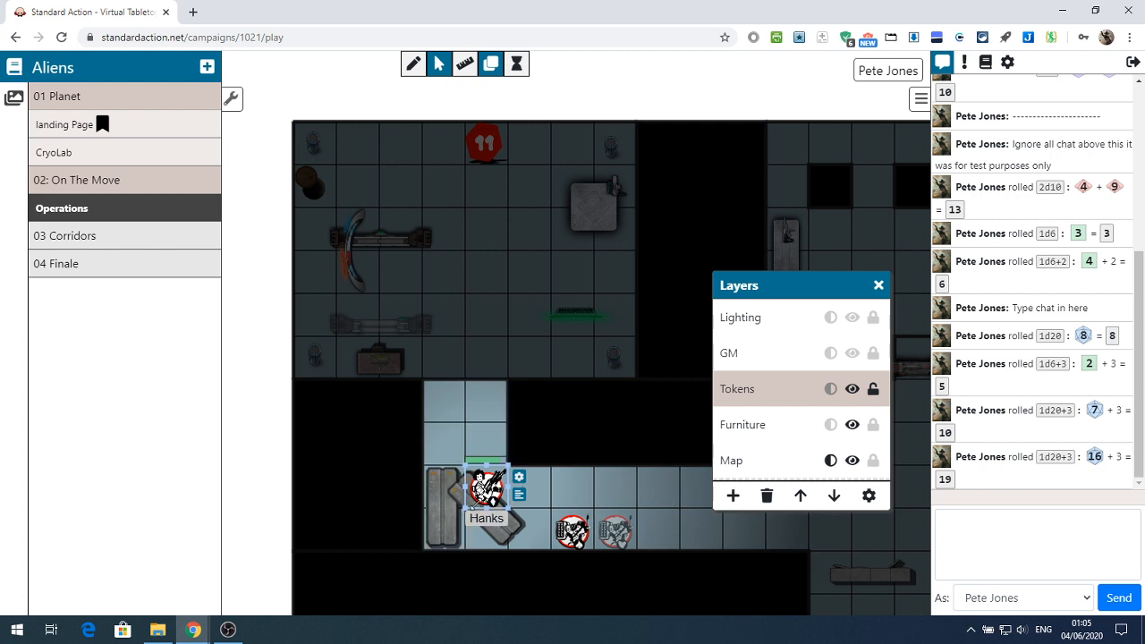
left_click(499, 541)
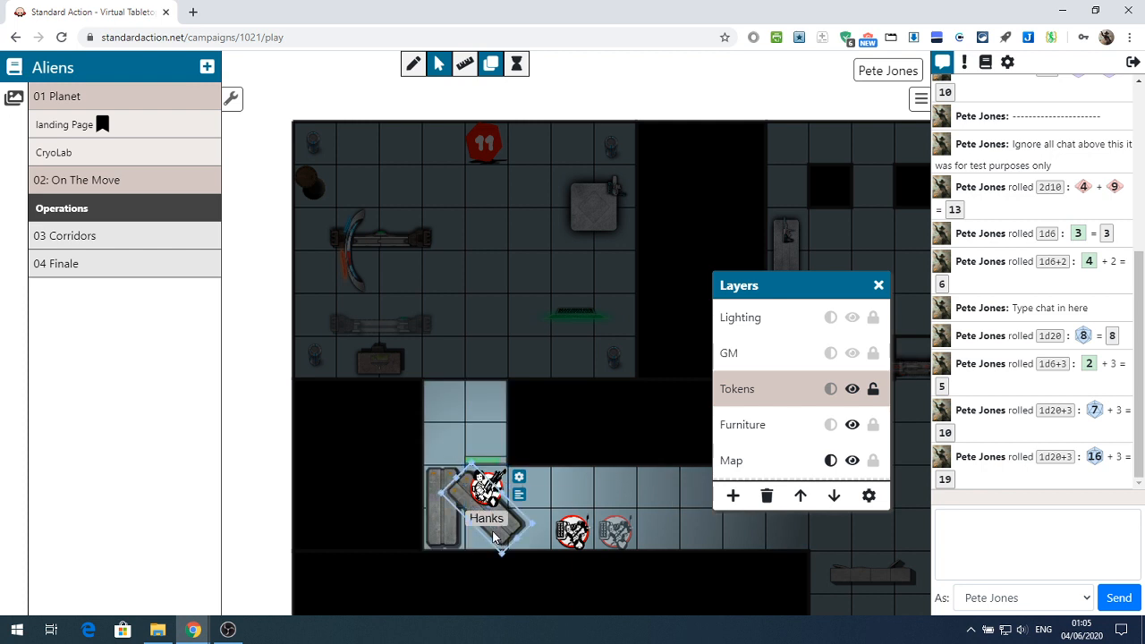
right_click(493, 537)
left_click(521, 581)
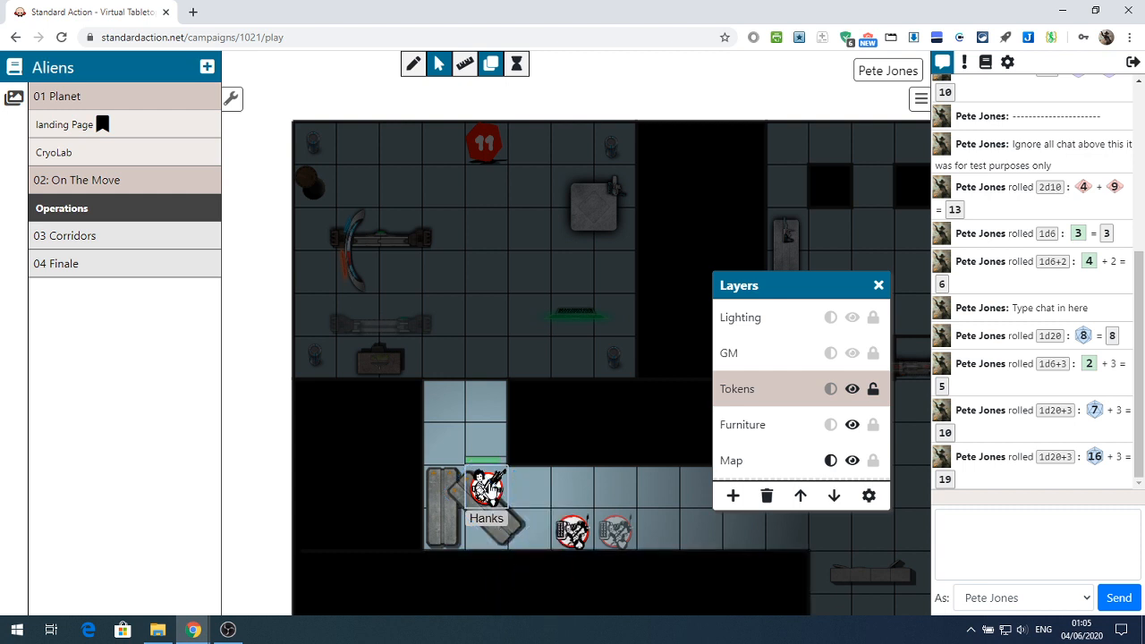
Move the Hanks token one square right off the slanted planks and check its available actions
left_click_drag(487, 488, 530, 488)
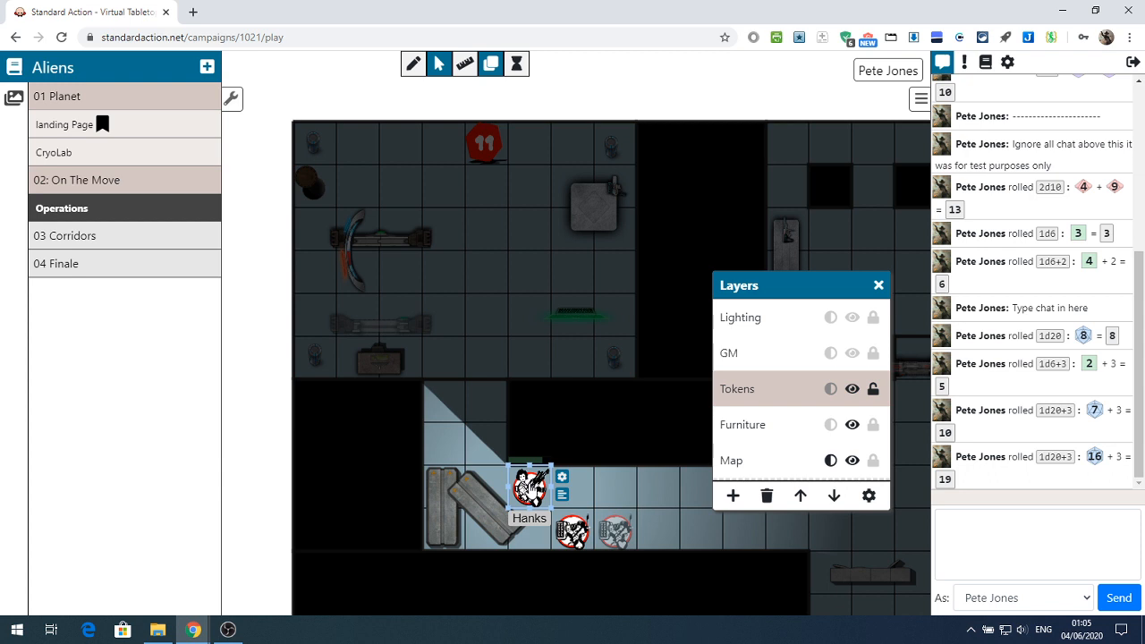
right_click(533, 487)
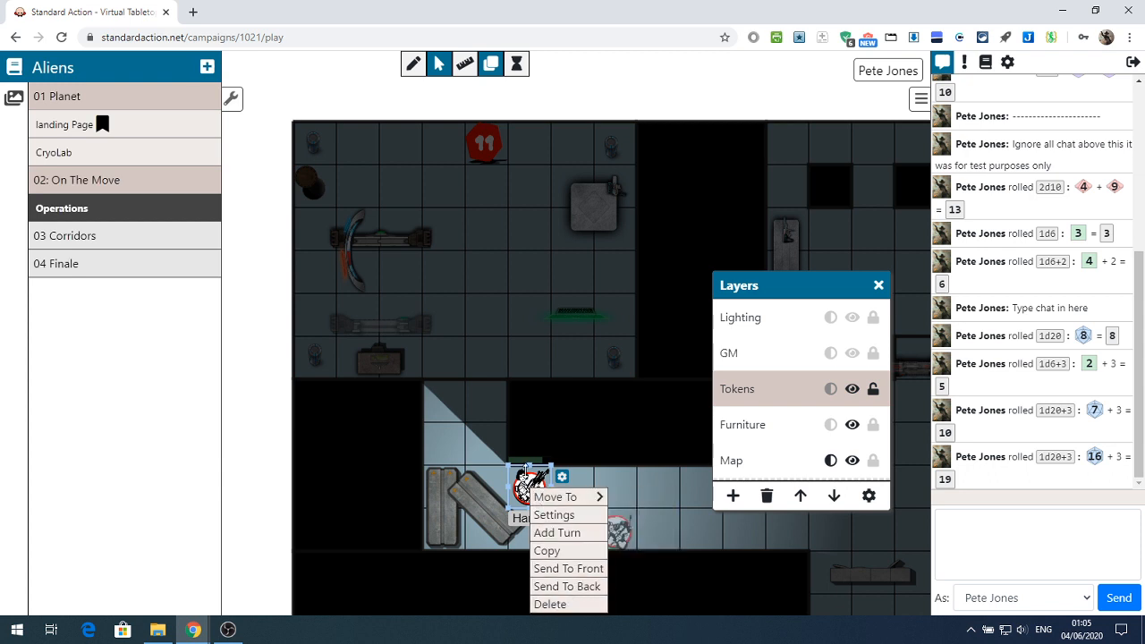
left_click(524, 468)
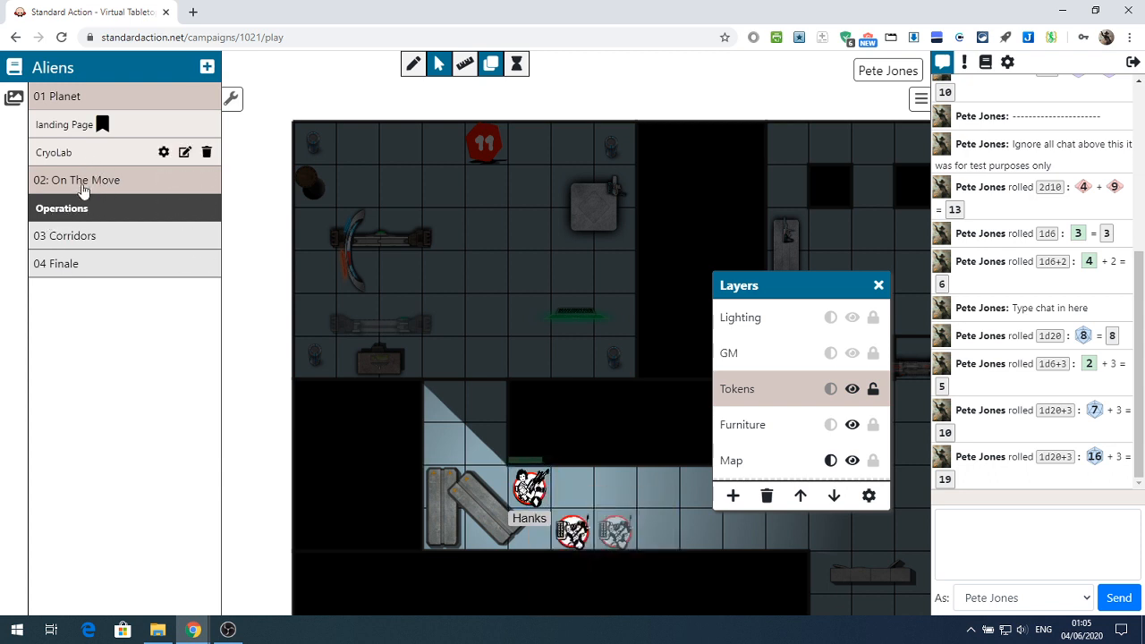
Expand the 03 Corridors folder and view its Crossroads and PlantRoom scenes
left_click(65, 236)
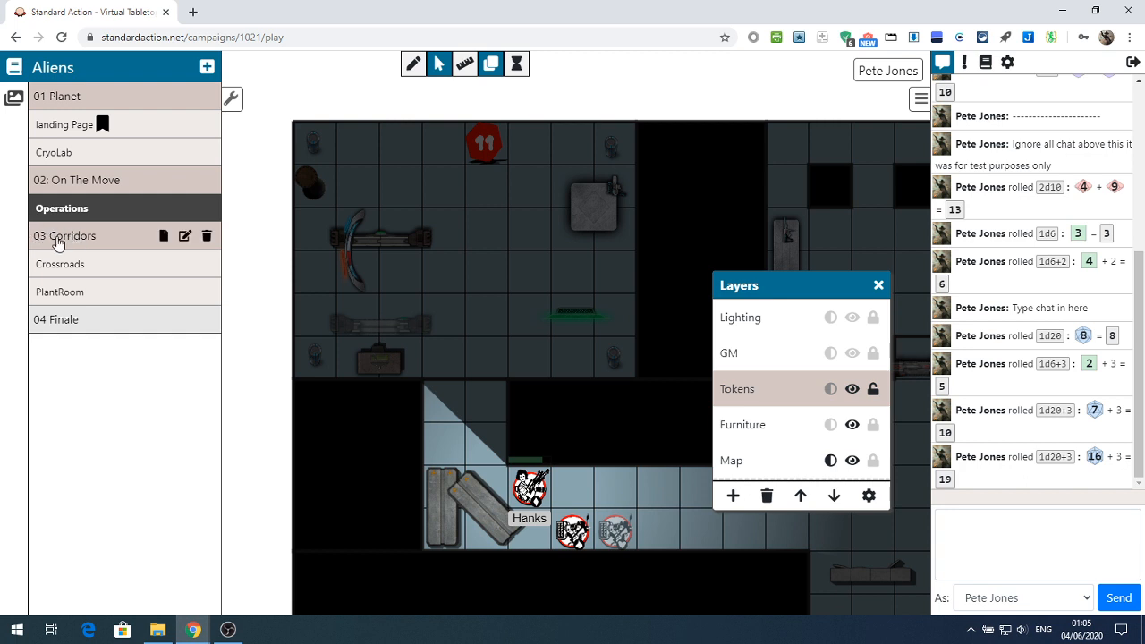
left_click(61, 243)
left_click(60, 241)
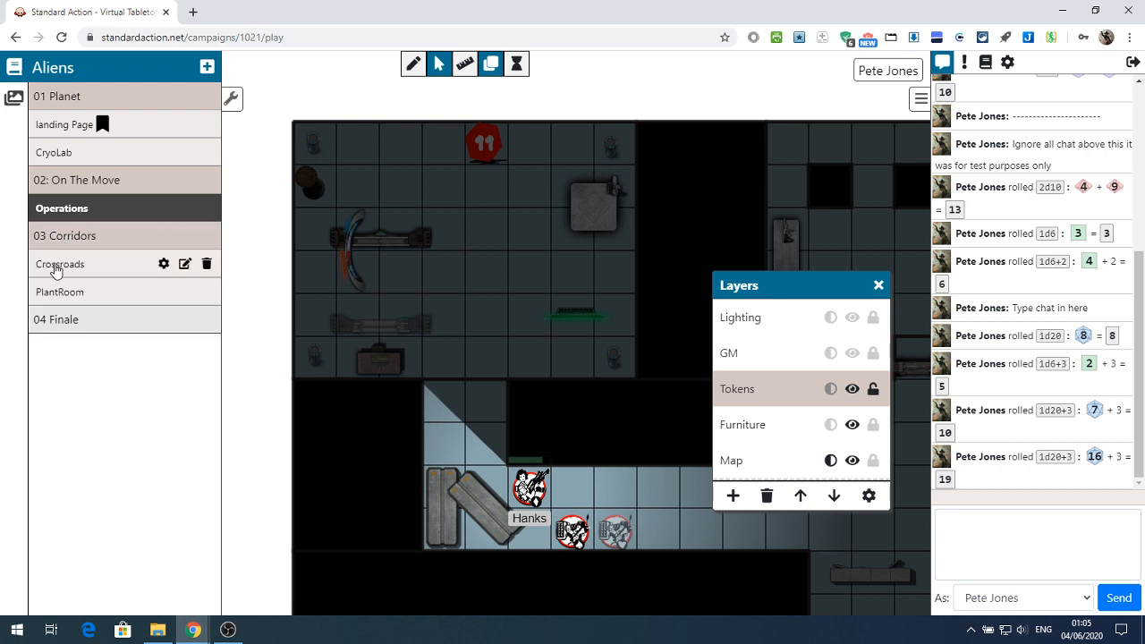
left_click(55, 269)
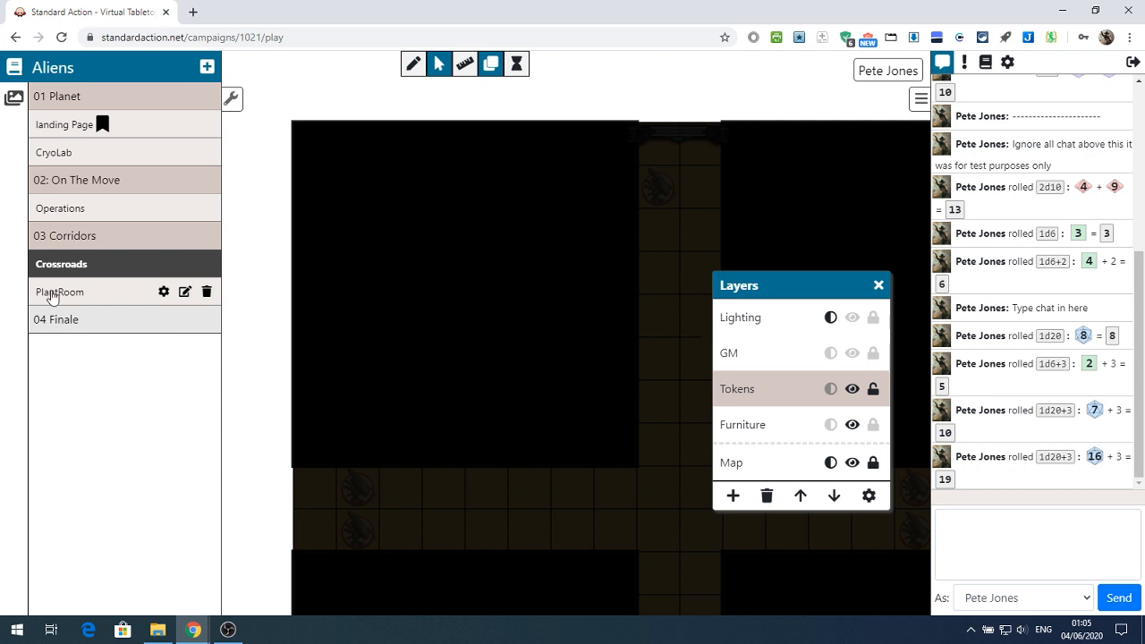
left_click(53, 293)
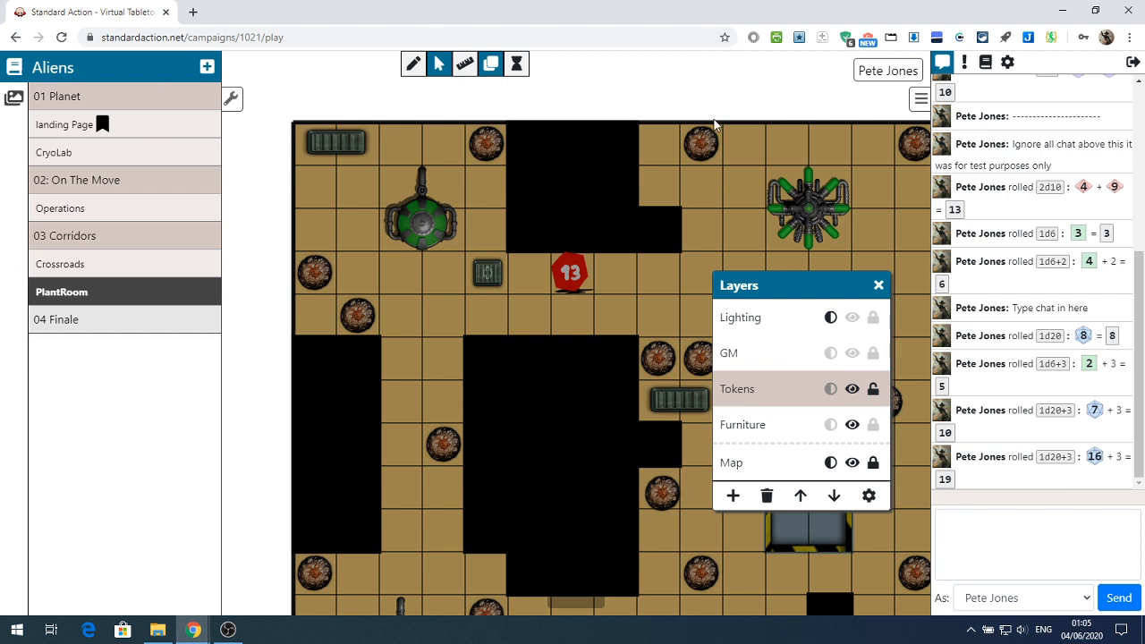
Leave the Aliens tabletop and launch the LMoP campaign with its whole Ruins of Thundertree map in view
left_click(1133, 64)
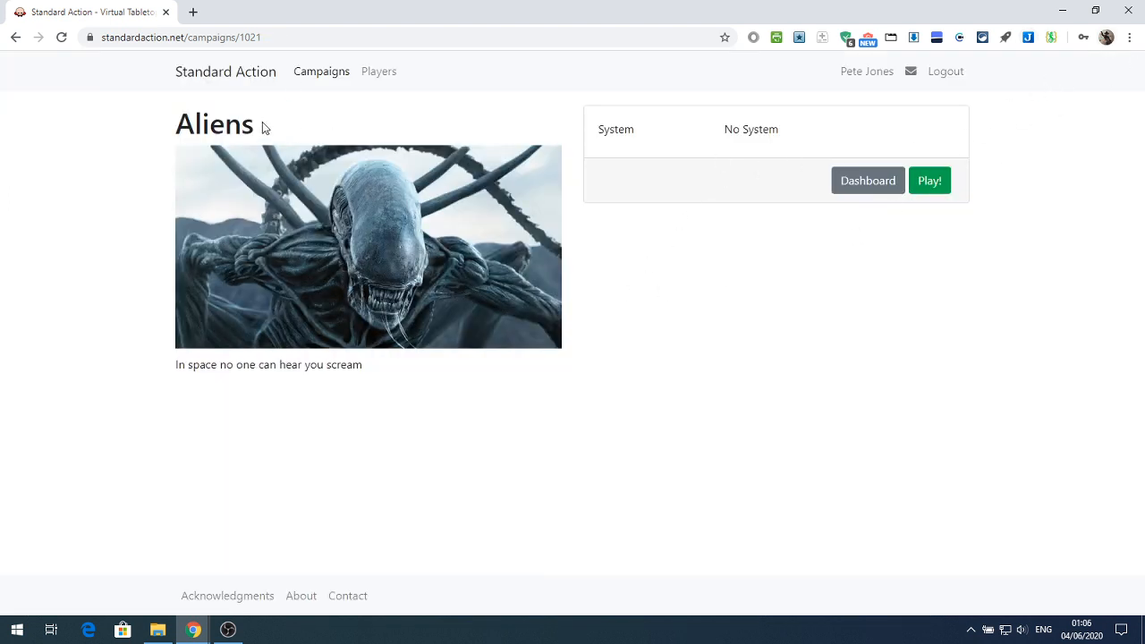
left_click(236, 72)
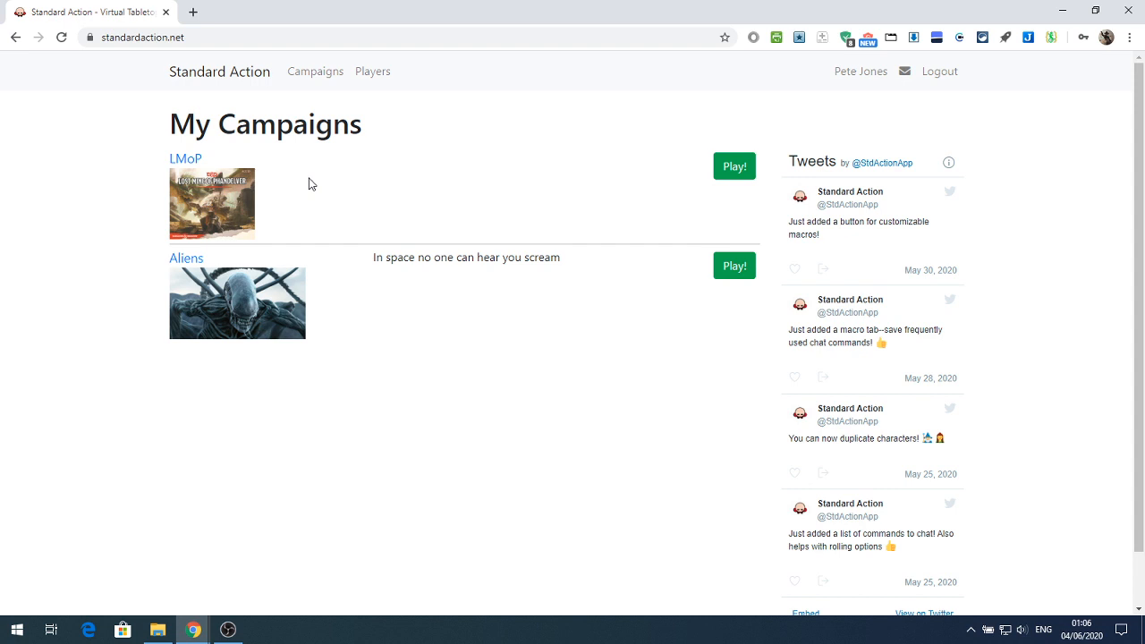
left_click(186, 161)
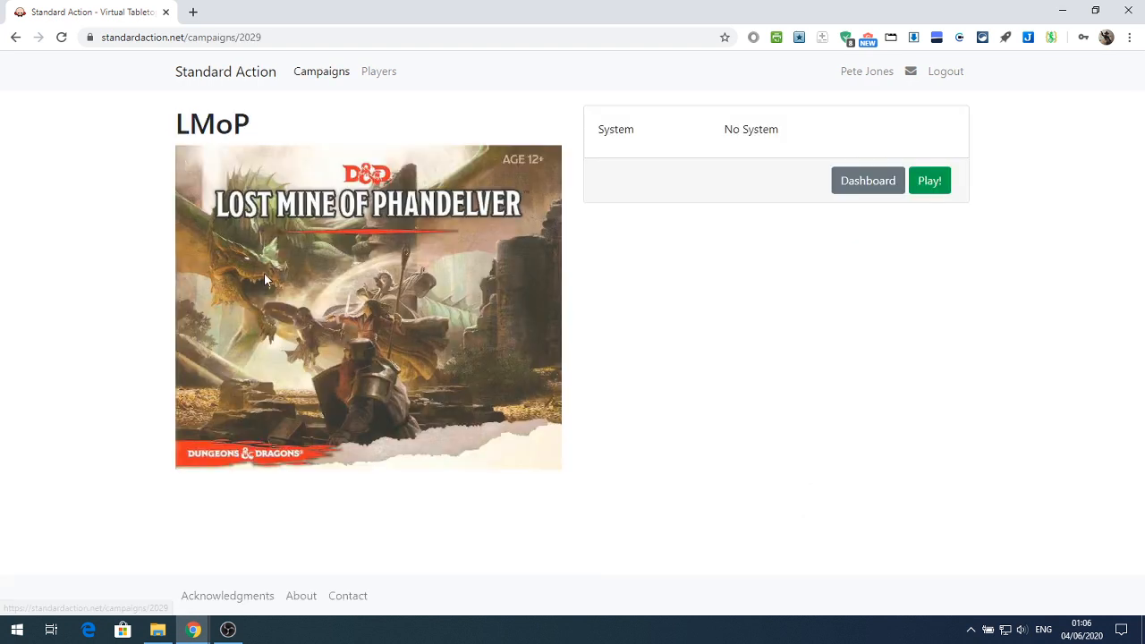
left_click(921, 187)
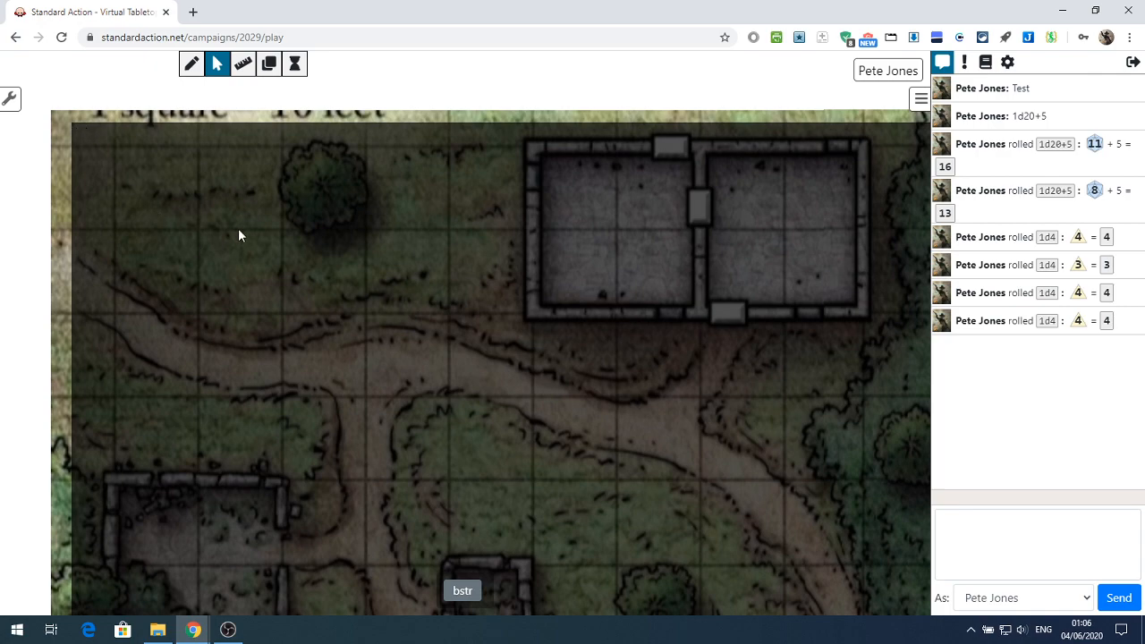
scroll(238, 228, "down", 3)
scroll(235, 220, "down", 4)
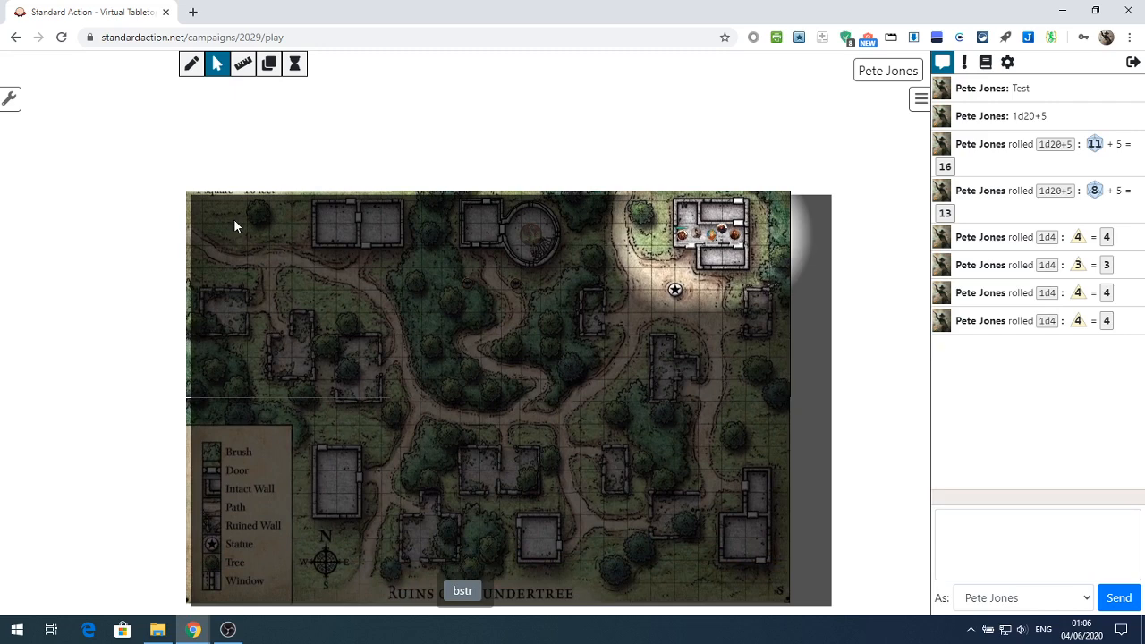
scroll(233, 218, "down", 1)
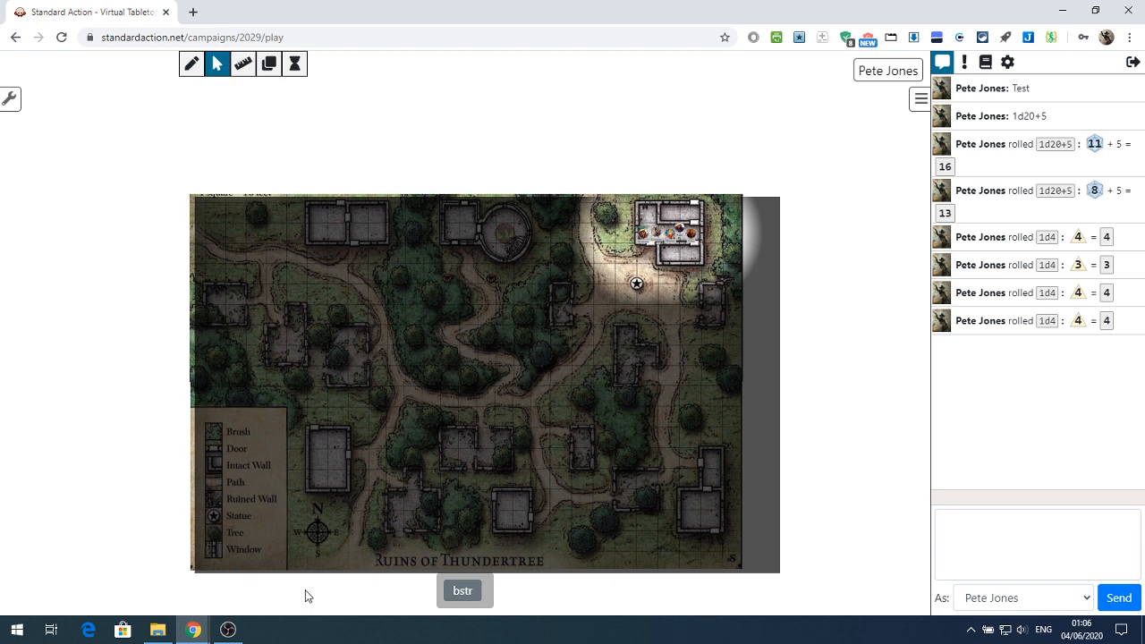
Unlock the Map layer and select the three upper sections of the Ruins of Thundertree map one after another
left_click(268, 70)
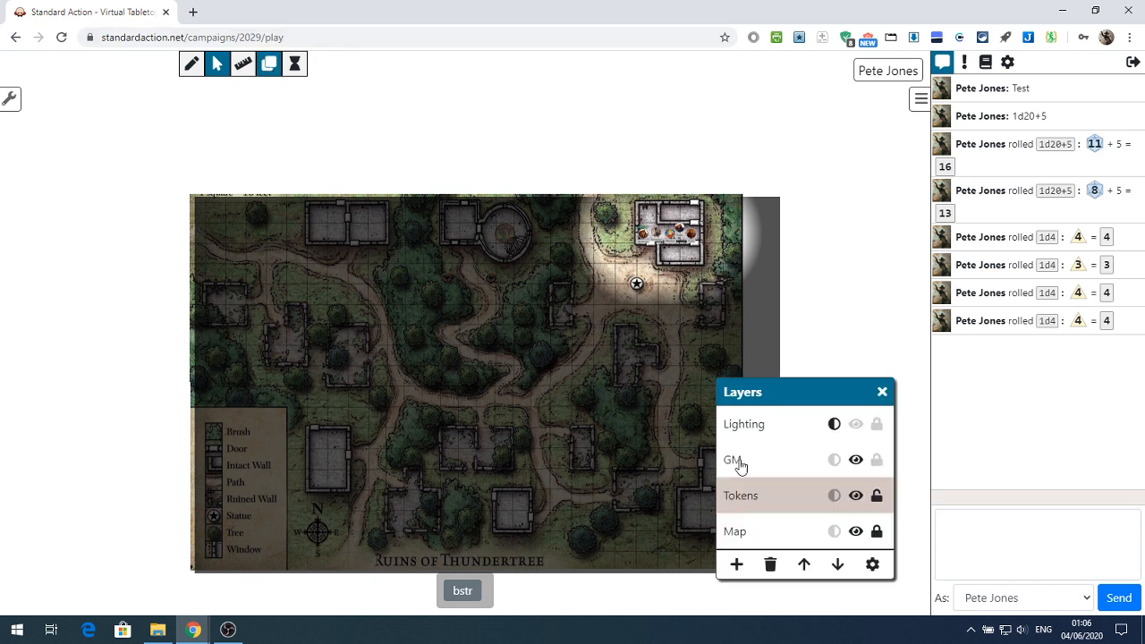
left_click(736, 532)
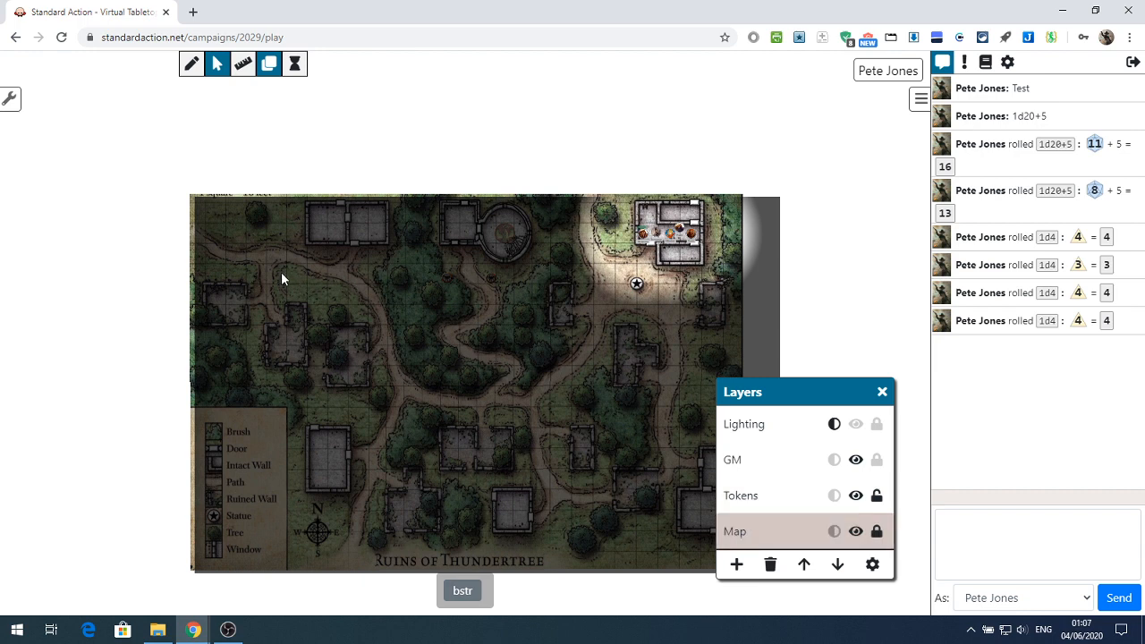
left_click(877, 532)
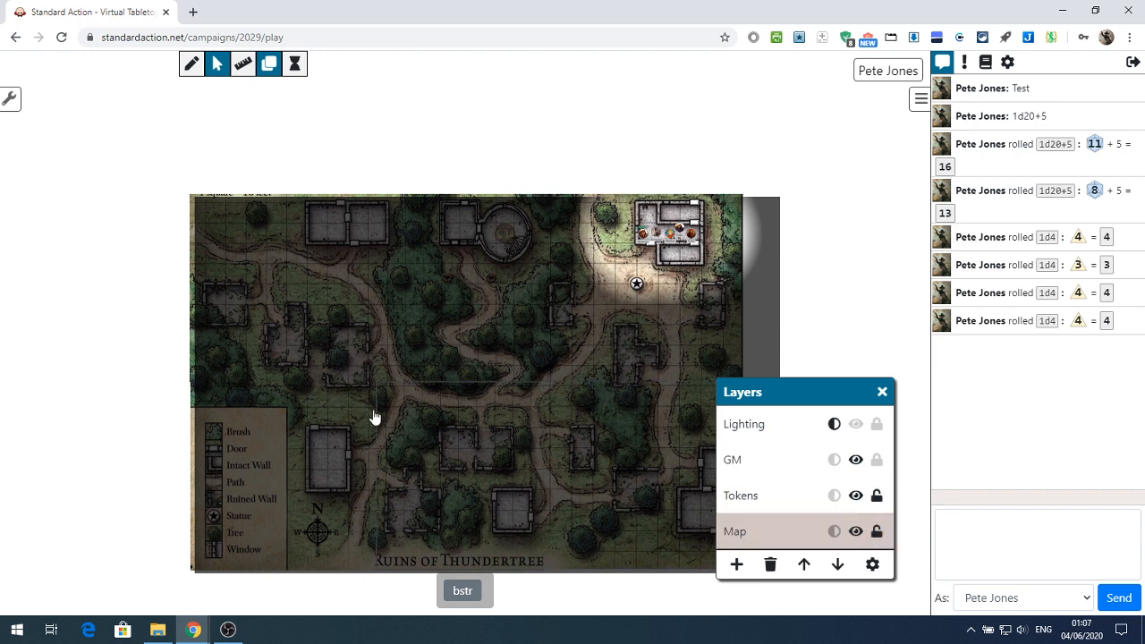
left_click(301, 307)
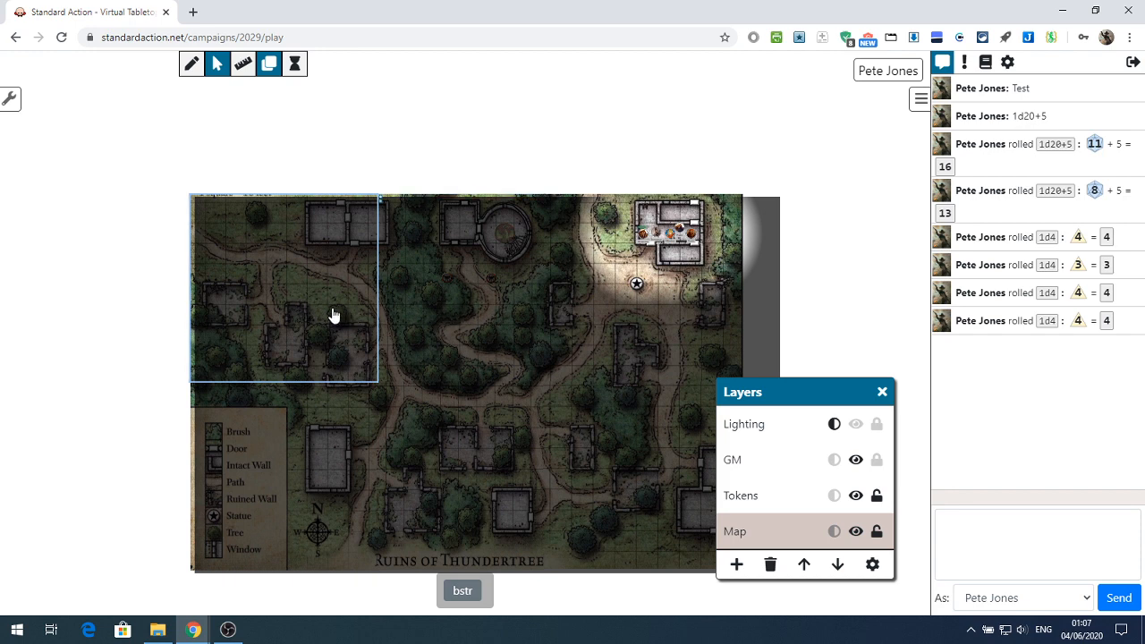
left_click(464, 307)
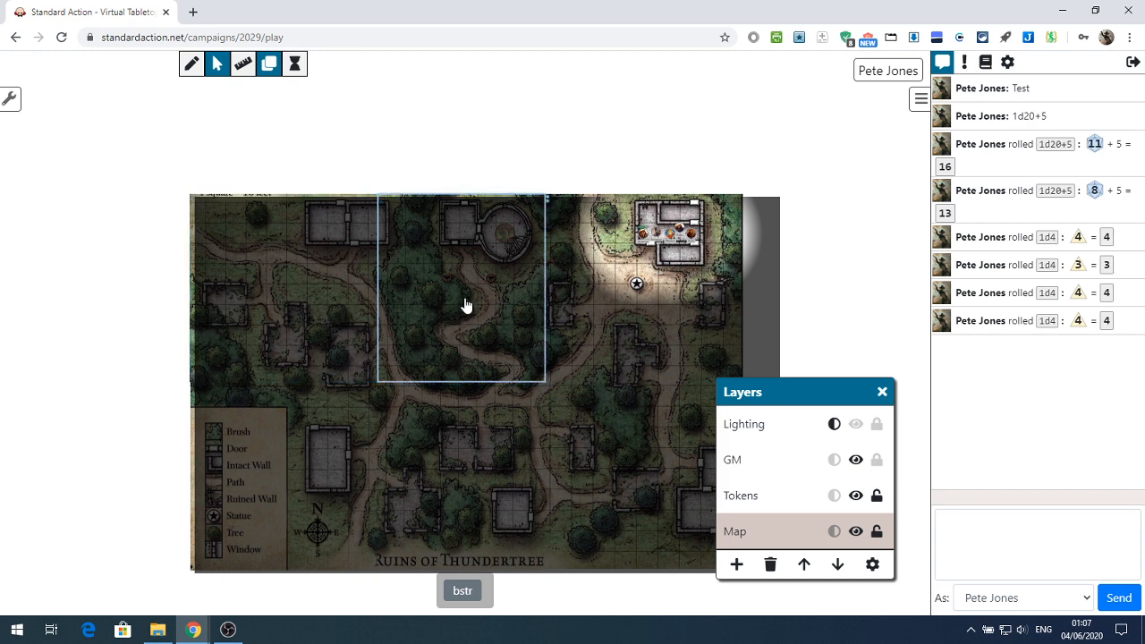
left_click(666, 320)
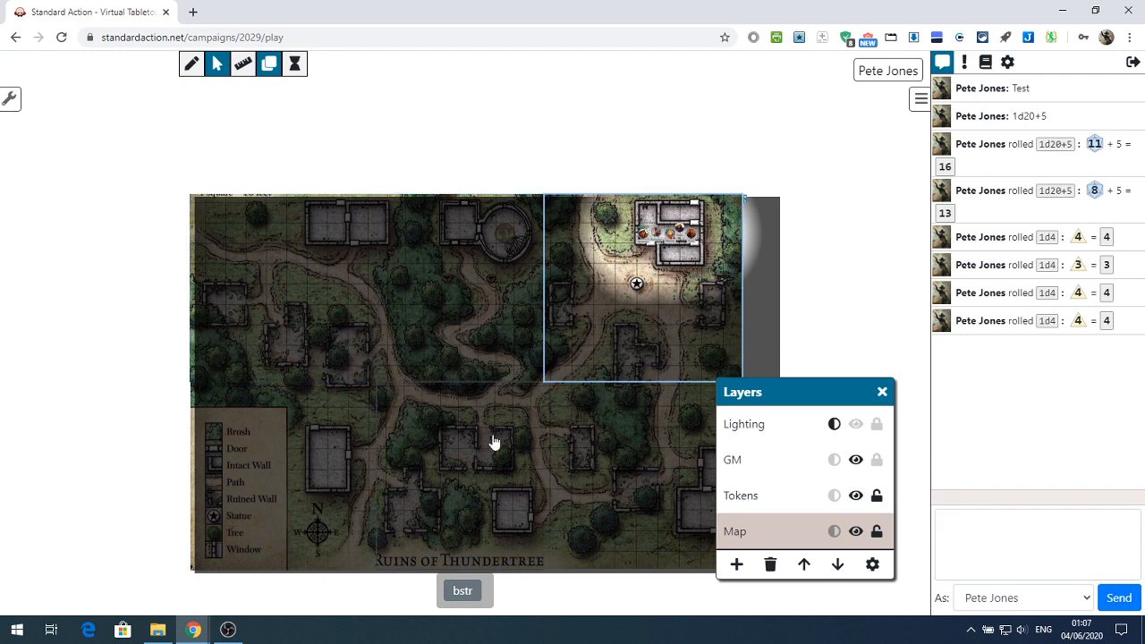
Set the Map layer's lock to its dimmed state and clear the selection of the map section
left_click(877, 536)
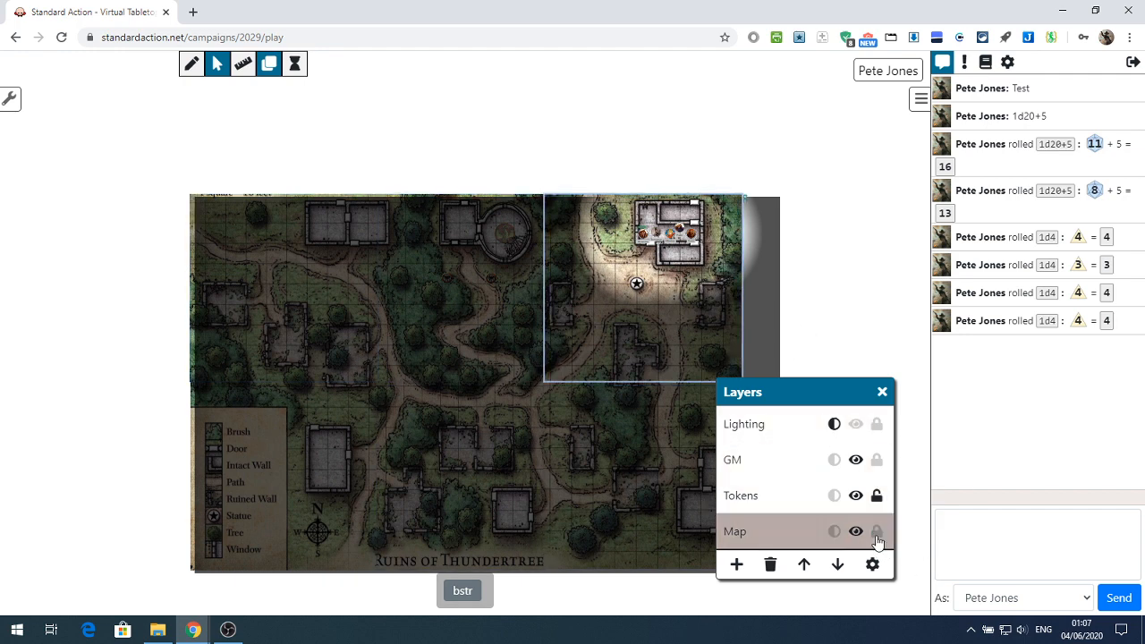
left_click(856, 313)
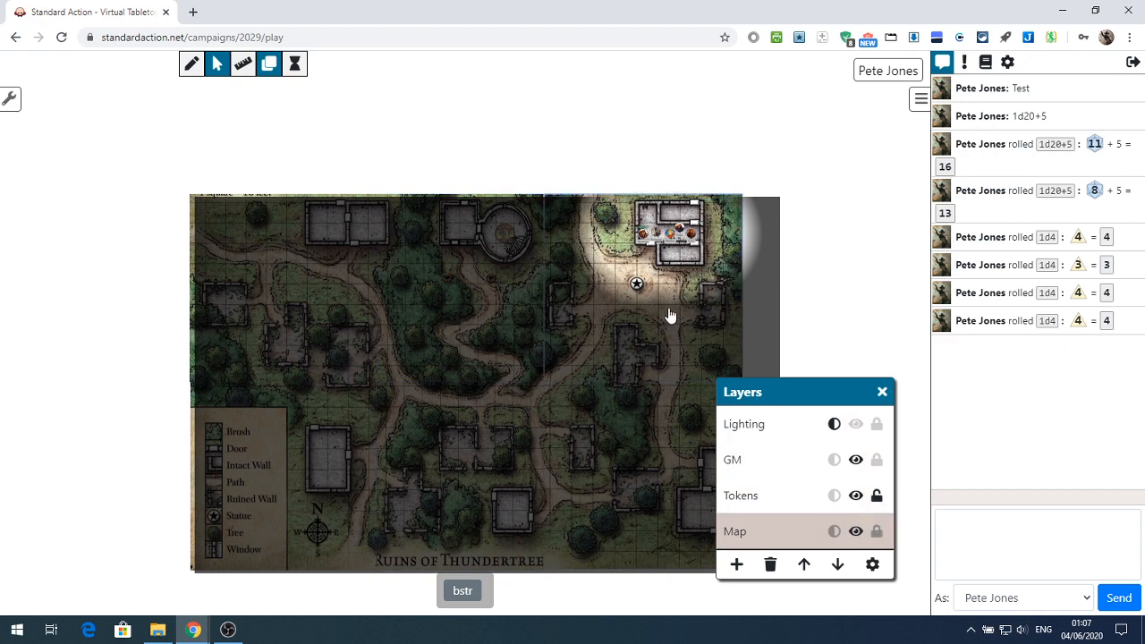
scroll(666, 313, "up", 4)
scroll(666, 313, "up", 3)
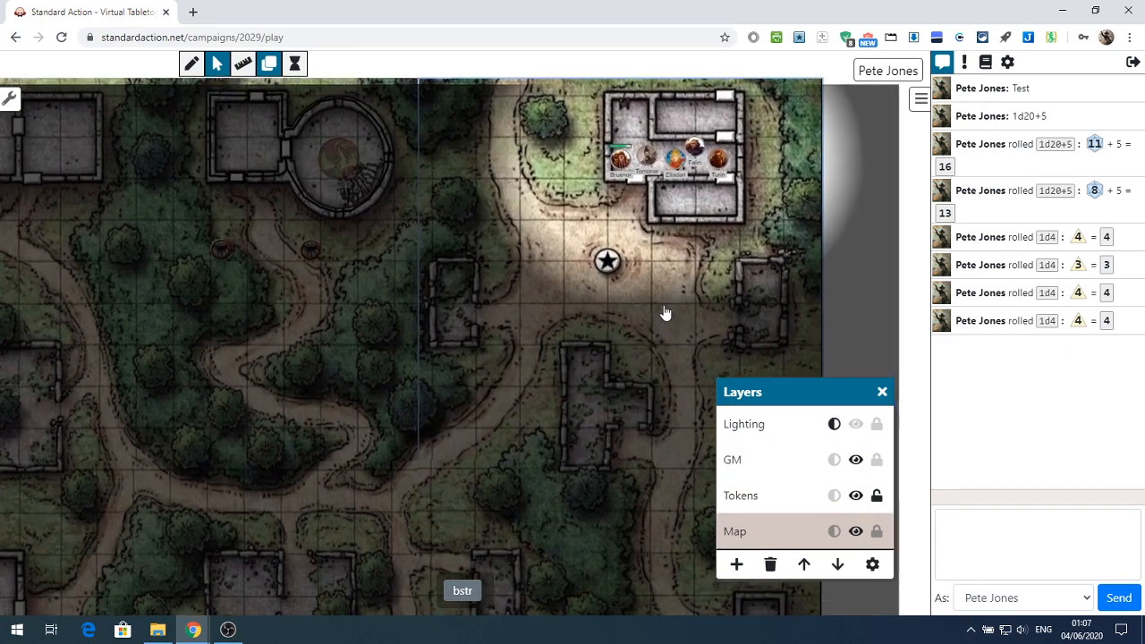
scroll(655, 262, "up", 1)
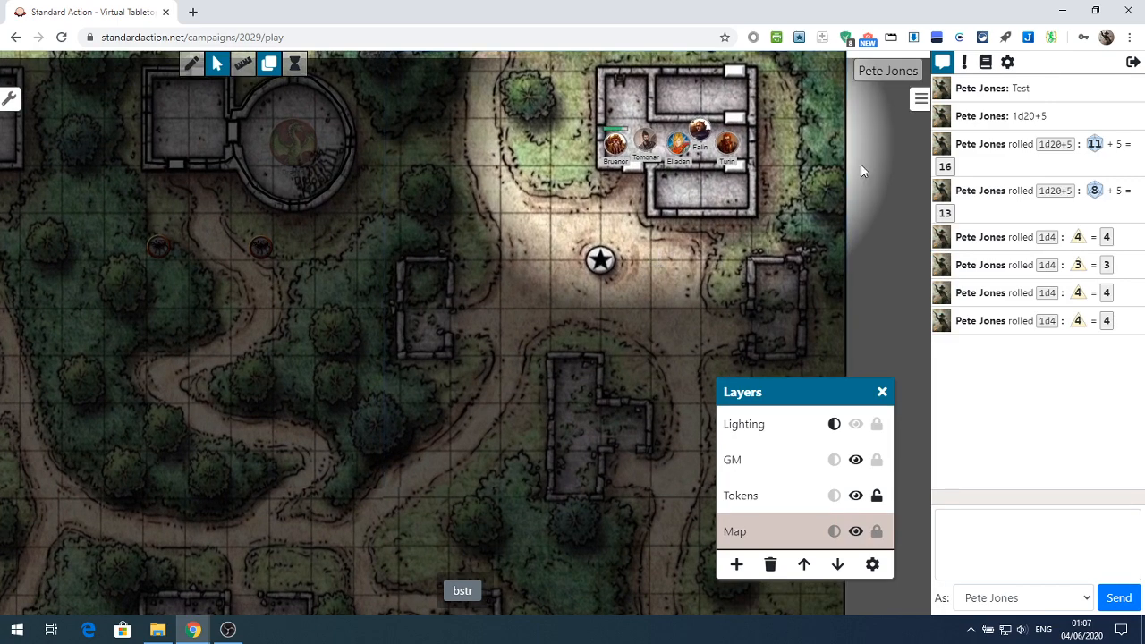
left_click_drag(844, 221, 842, 277)
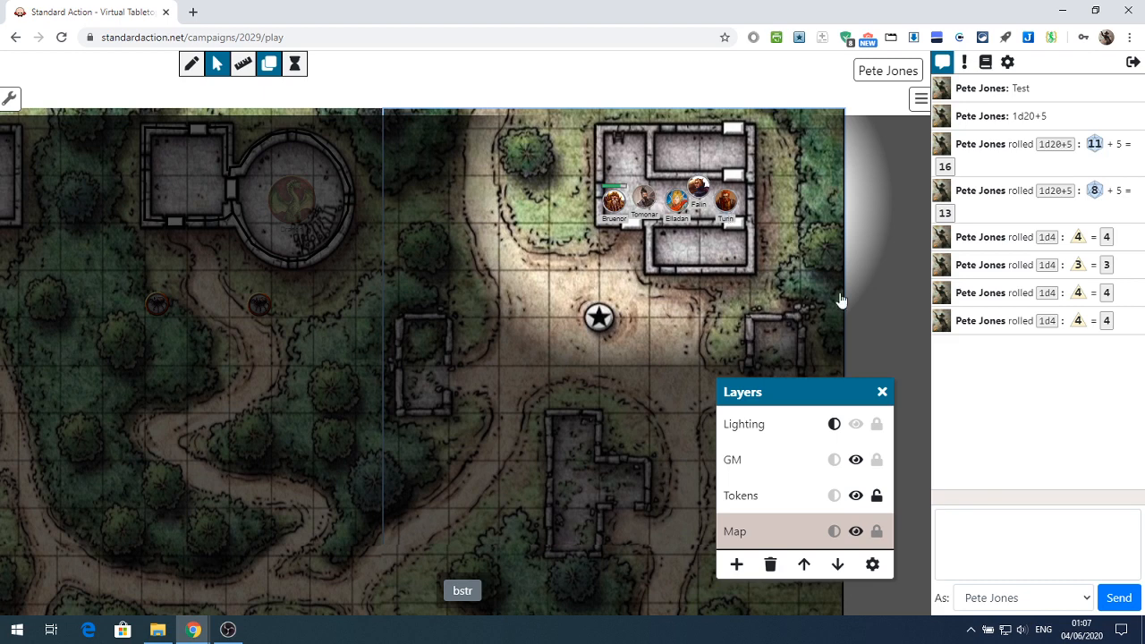
left_click_drag(879, 249, 876, 276)
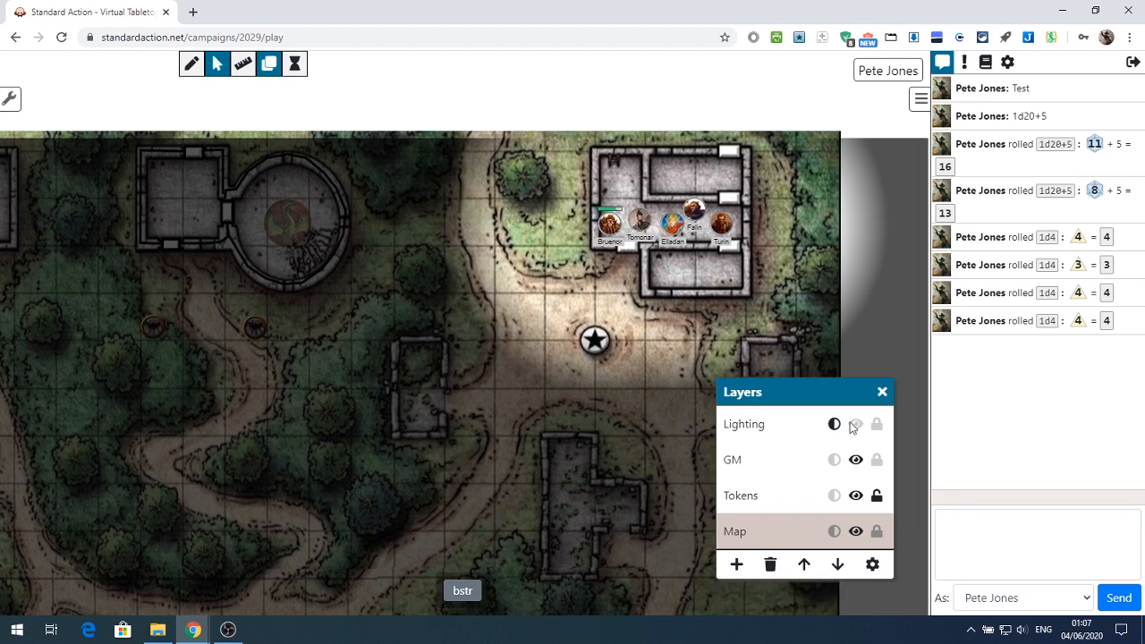
On the Tokens layer, move the Bruenor token out of the building to the path beside the statue and view its token settings
left_click(762, 504)
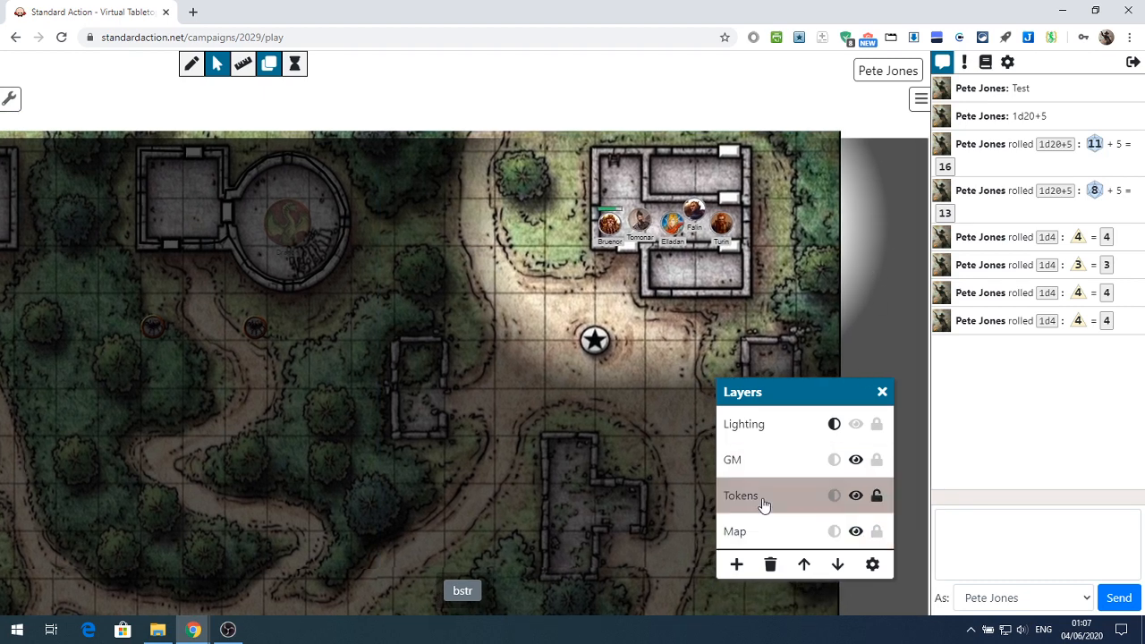
left_click(609, 226)
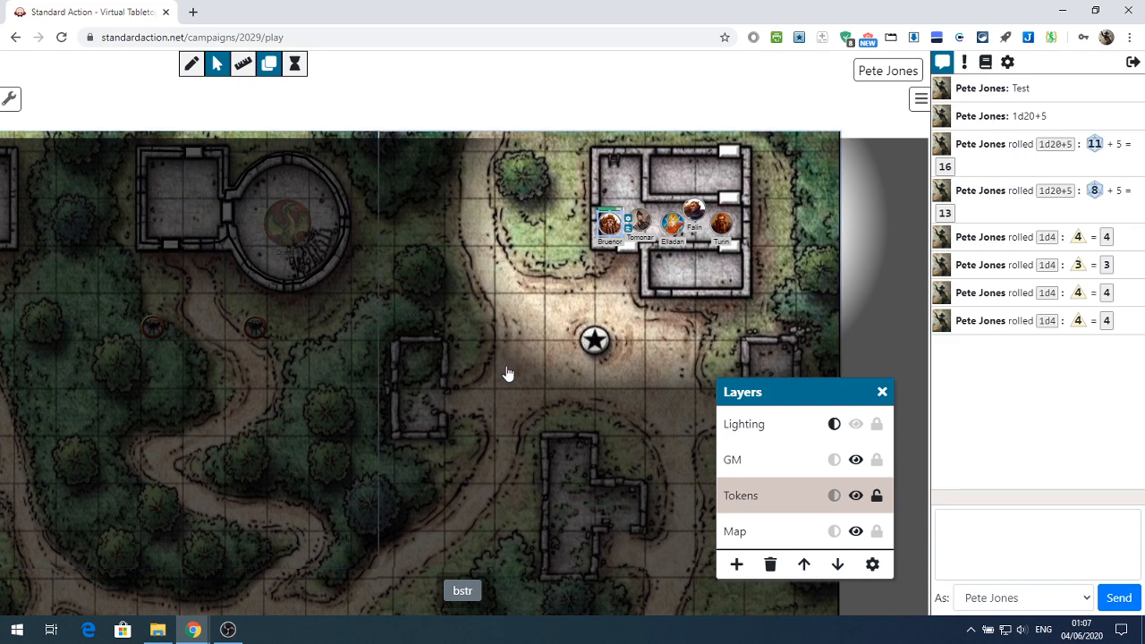
scroll(532, 358, "down", 1)
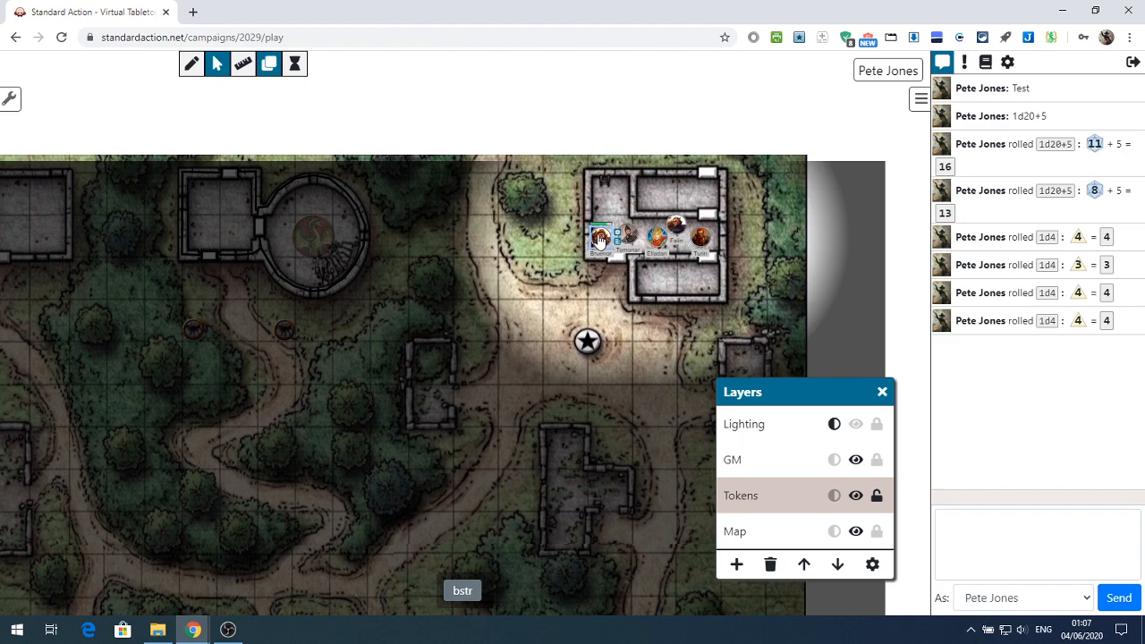
left_click_drag(599, 239, 577, 300)
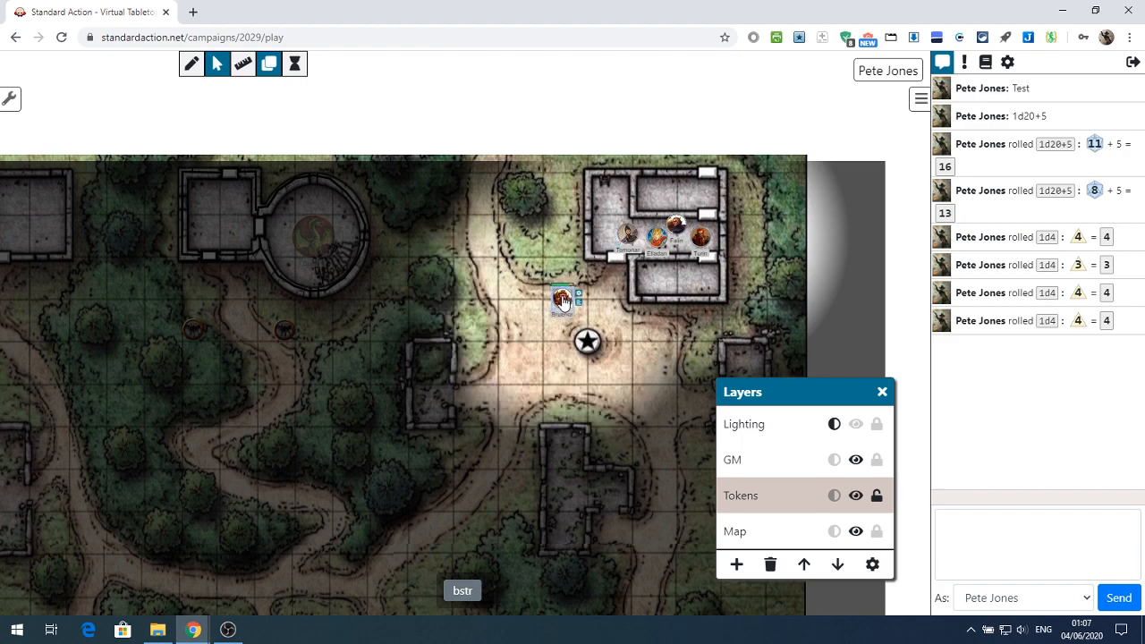
double_click(577, 298)
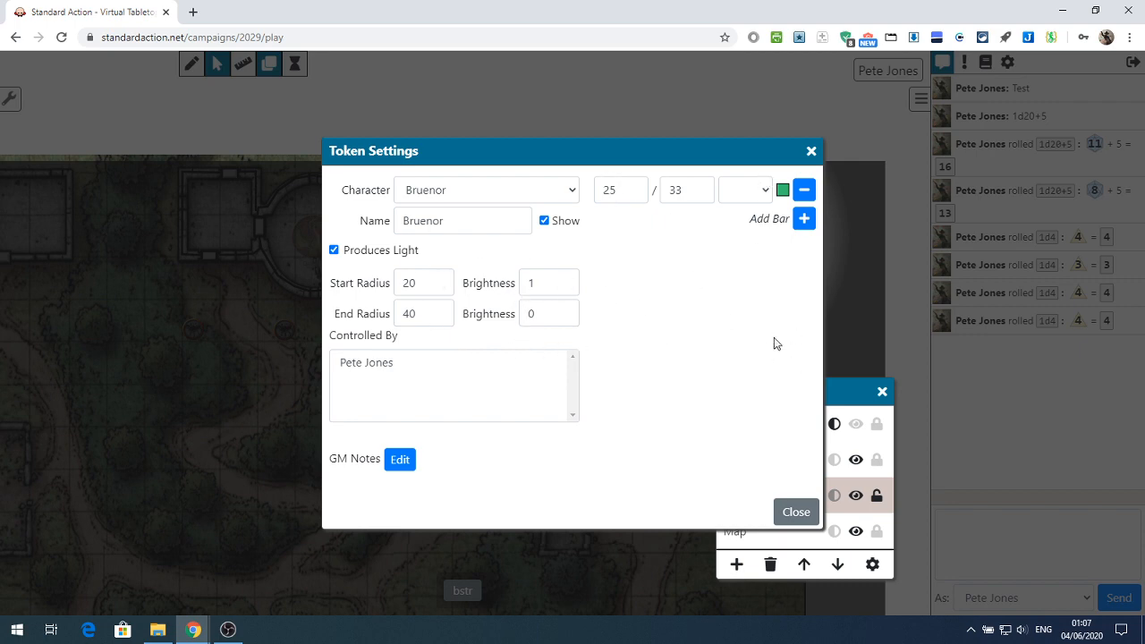
left_click(780, 508)
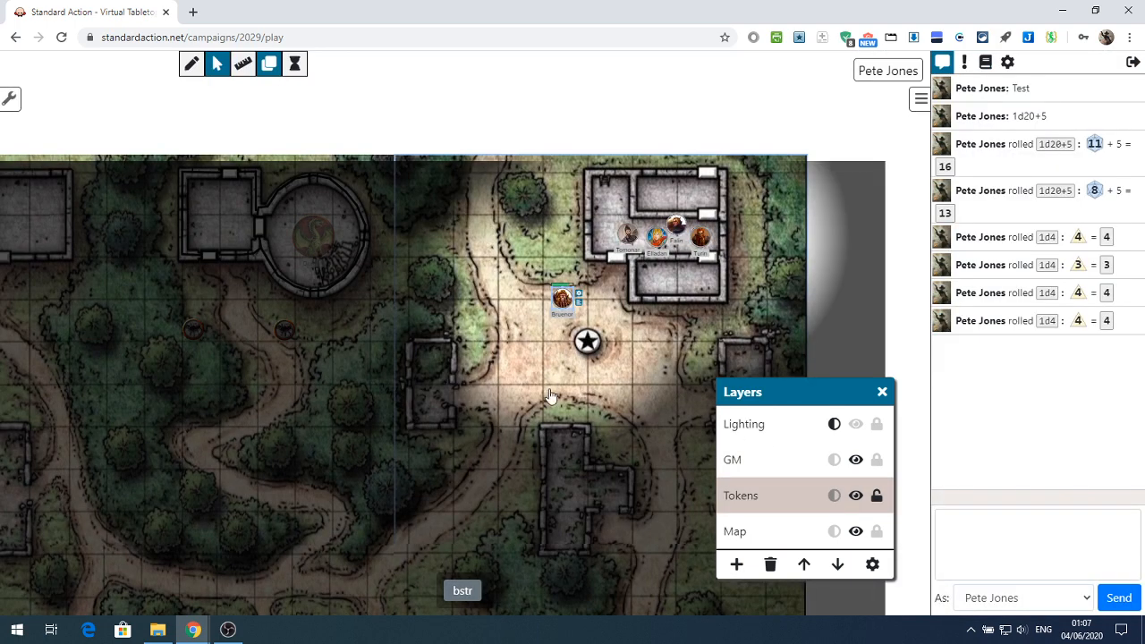
Move the Bruenor token along the winding forest path and place it between the two small round tokens below the round tower
left_click_drag(546, 466, 544, 216)
left_click_drag(560, 120, 295, 302)
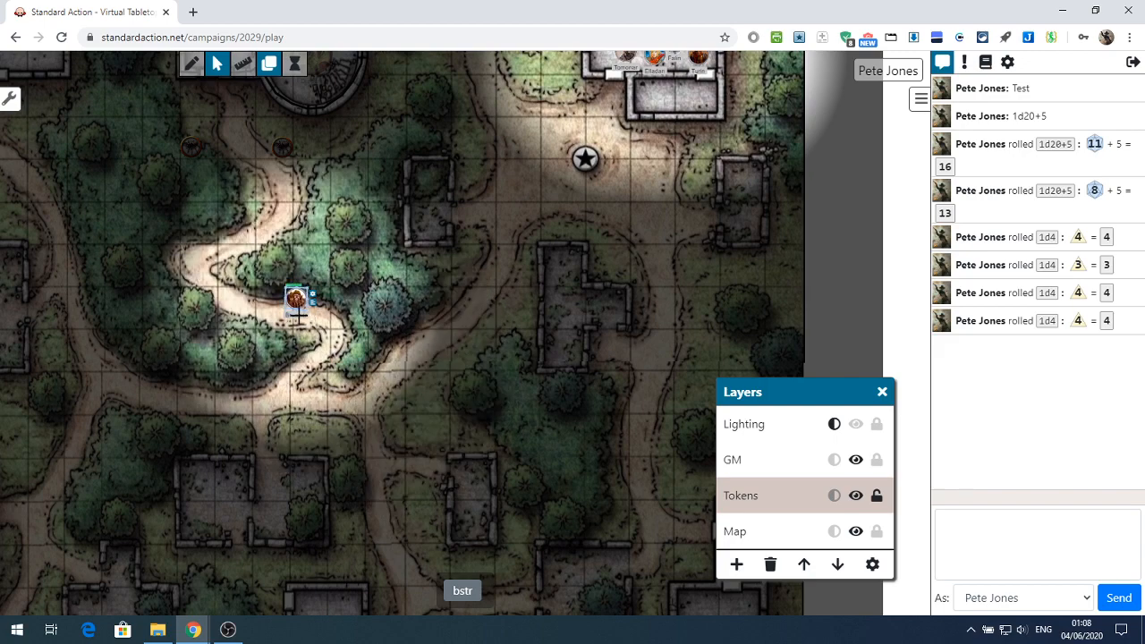
scroll(315, 311, "up", 1)
scroll(315, 312, "up", 1)
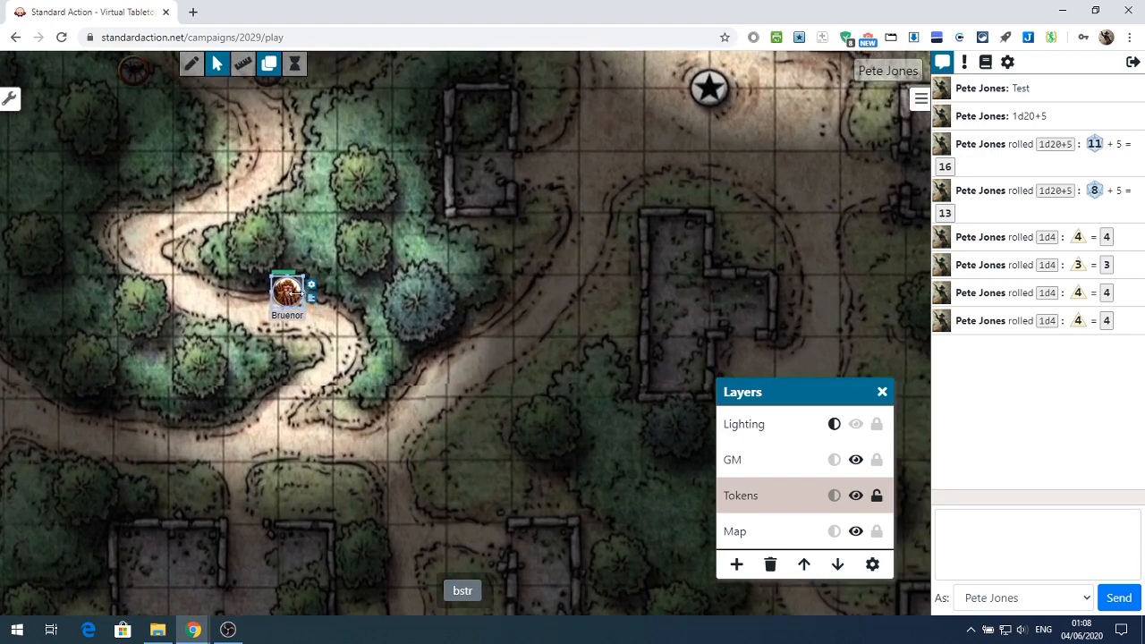
left_click_drag(287, 292, 261, 206)
left_click_drag(424, 289, 273, 240)
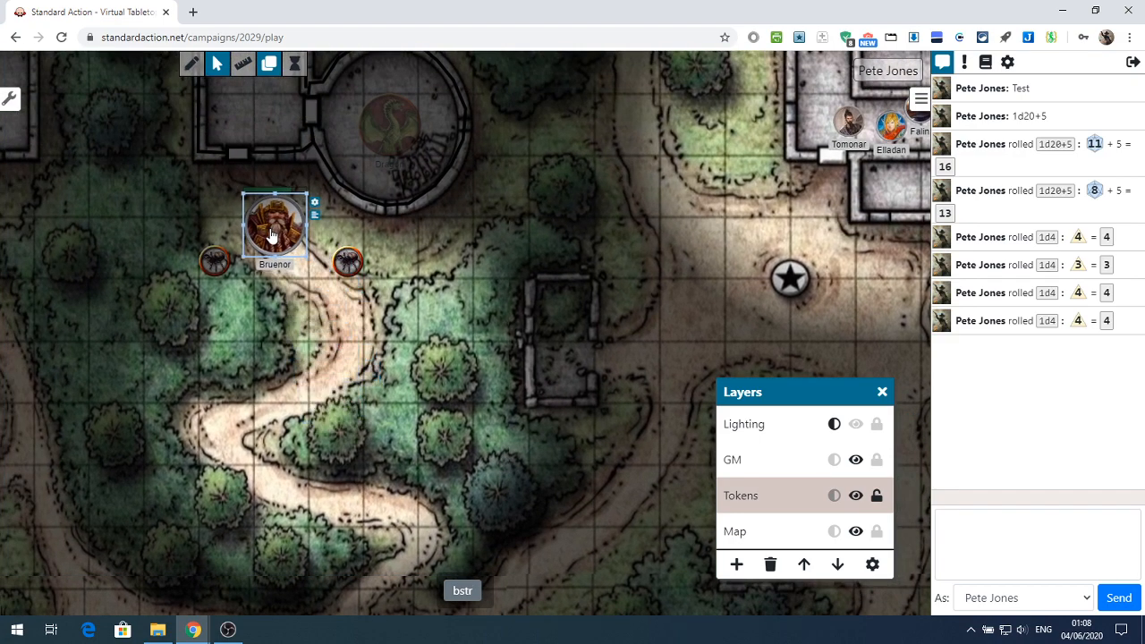
left_click_drag(335, 320, 444, 407)
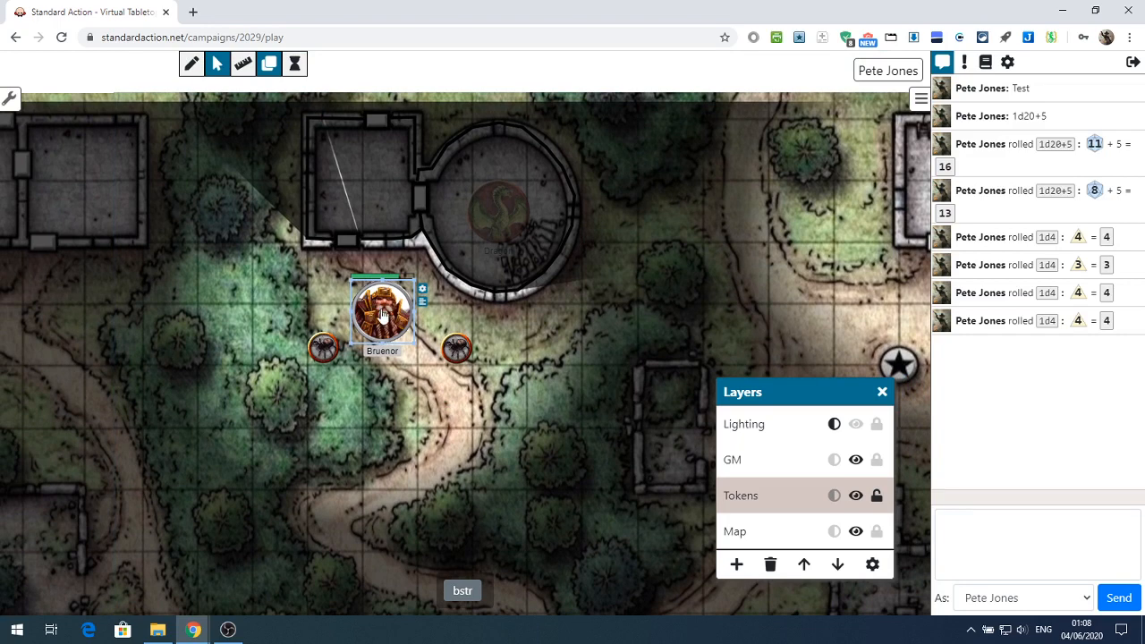
left_click_drag(383, 317, 389, 357)
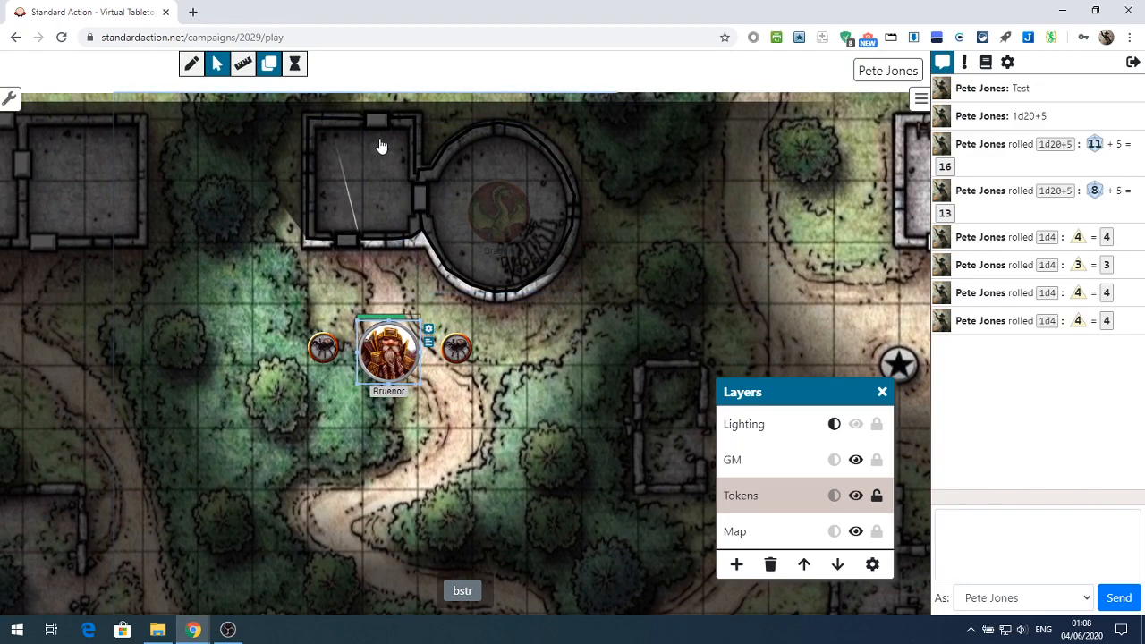
Select the shape over the round tower, switch to the GM layer and return to the Tokens layer
left_click(500, 213)
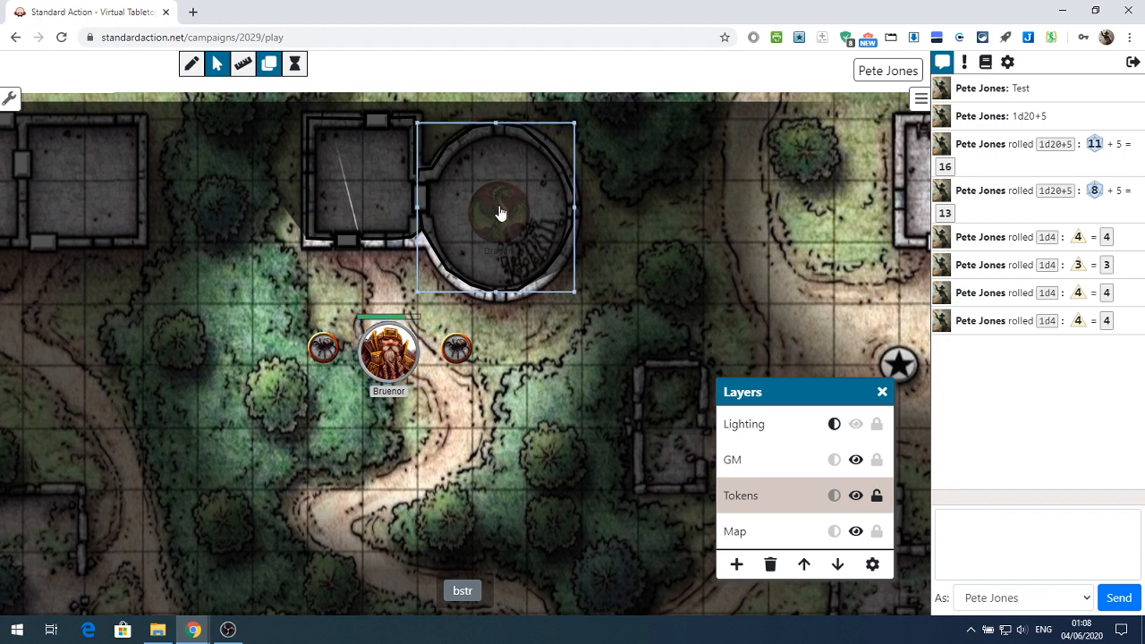
left_click(749, 472)
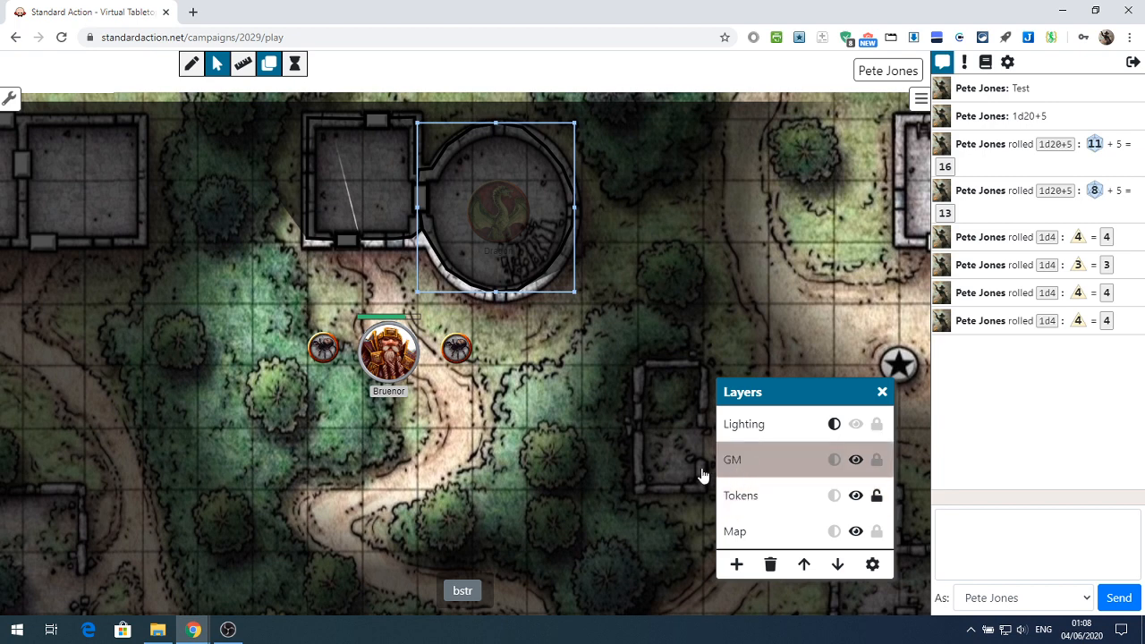
left_click(730, 494)
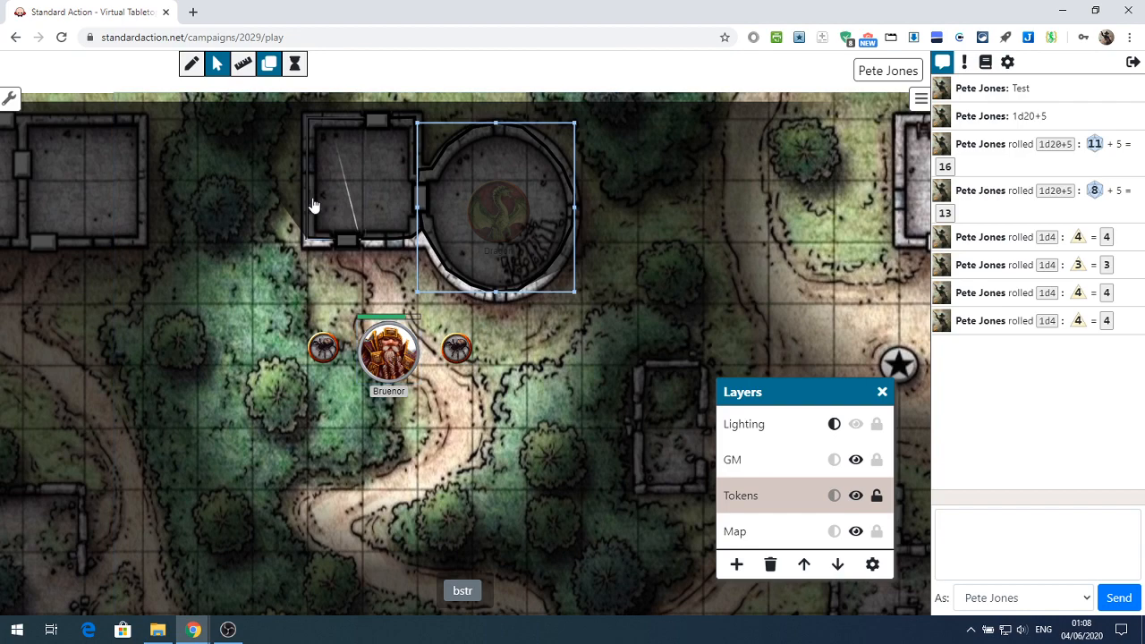
Open the doorway in the lower wall of the square room beside the tower and move the Bruenor token inside
left_click_drag(388, 352, 365, 318)
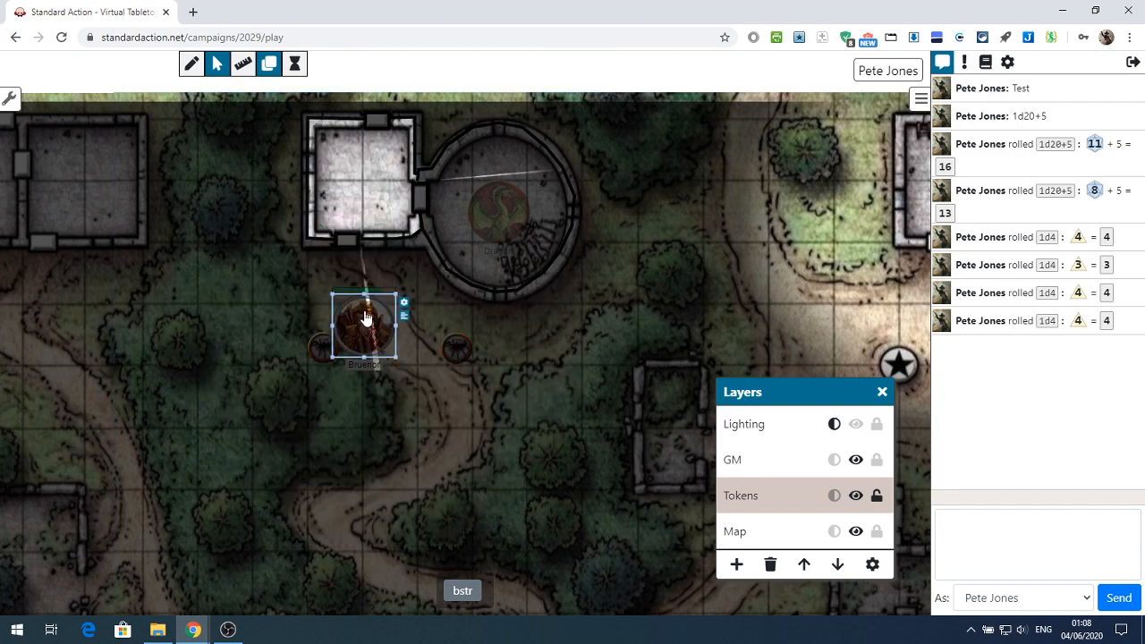
left_click(347, 241)
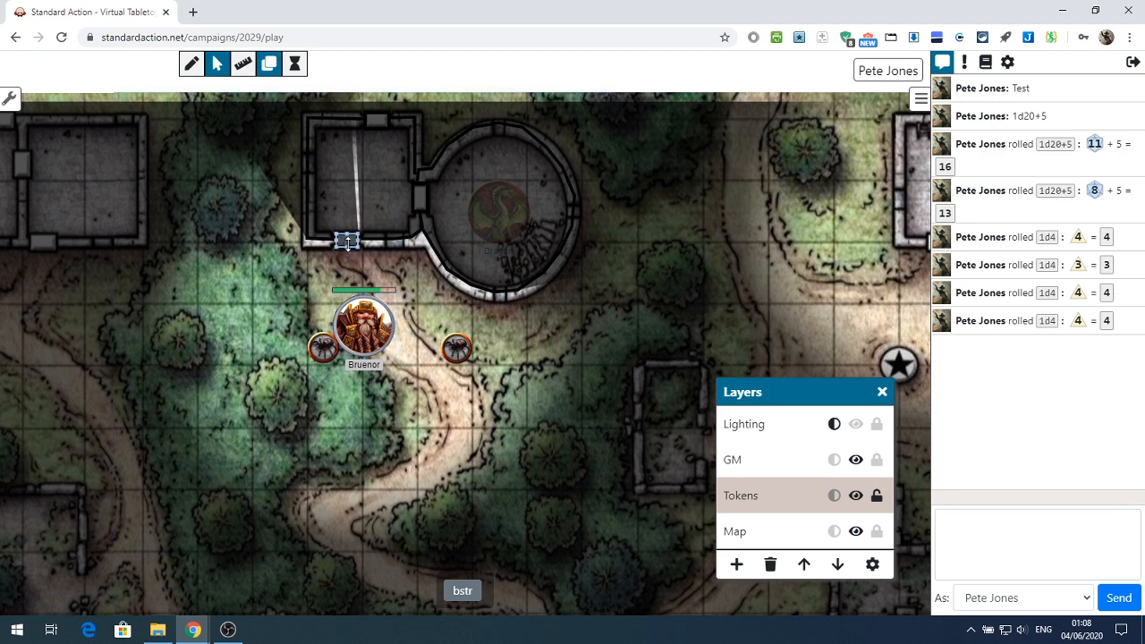
left_click(347, 242)
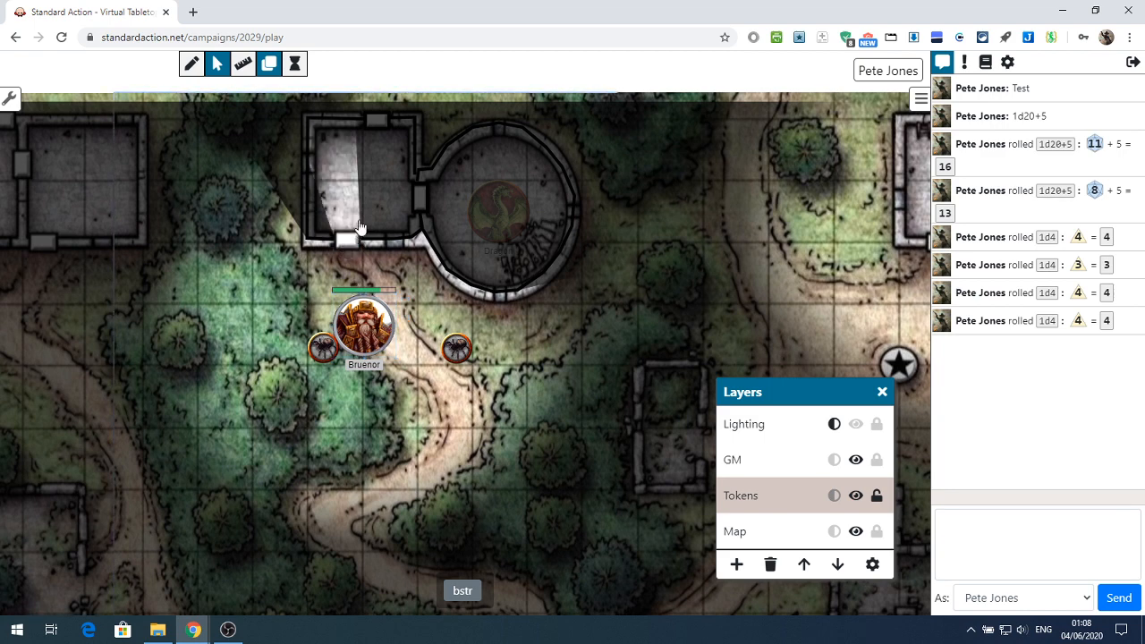
left_click_drag(369, 319, 374, 196)
left_click_drag(368, 329, 374, 314)
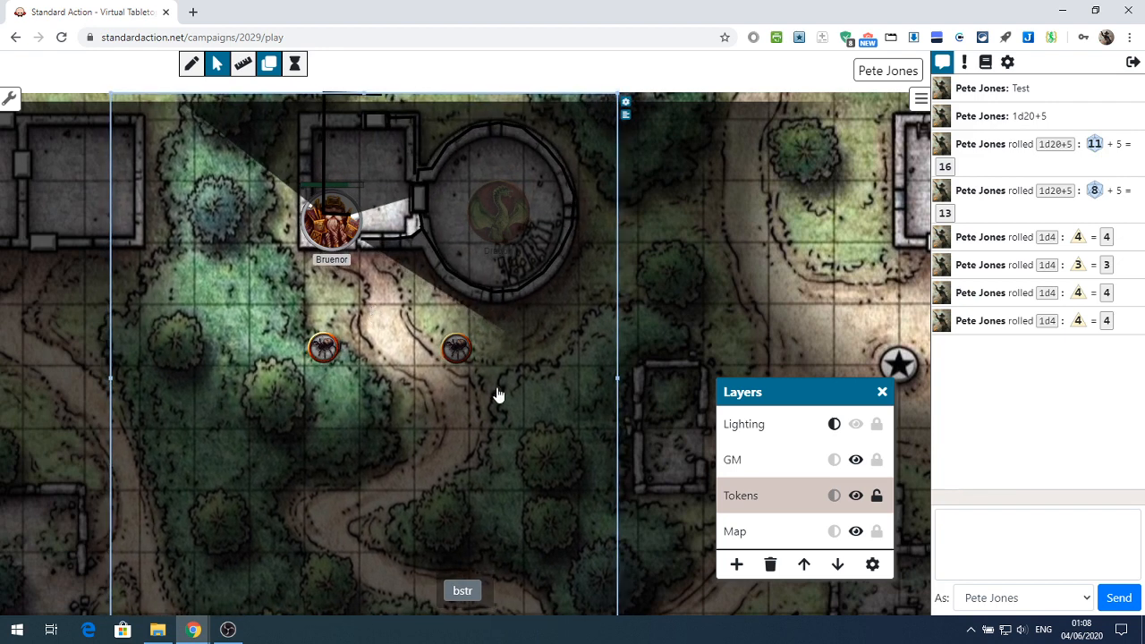
Lock the Map layer and clear the map selection, trying the Lighting layer's lock on and back to its dimmed state
left_click(877, 532)
left_click(878, 501)
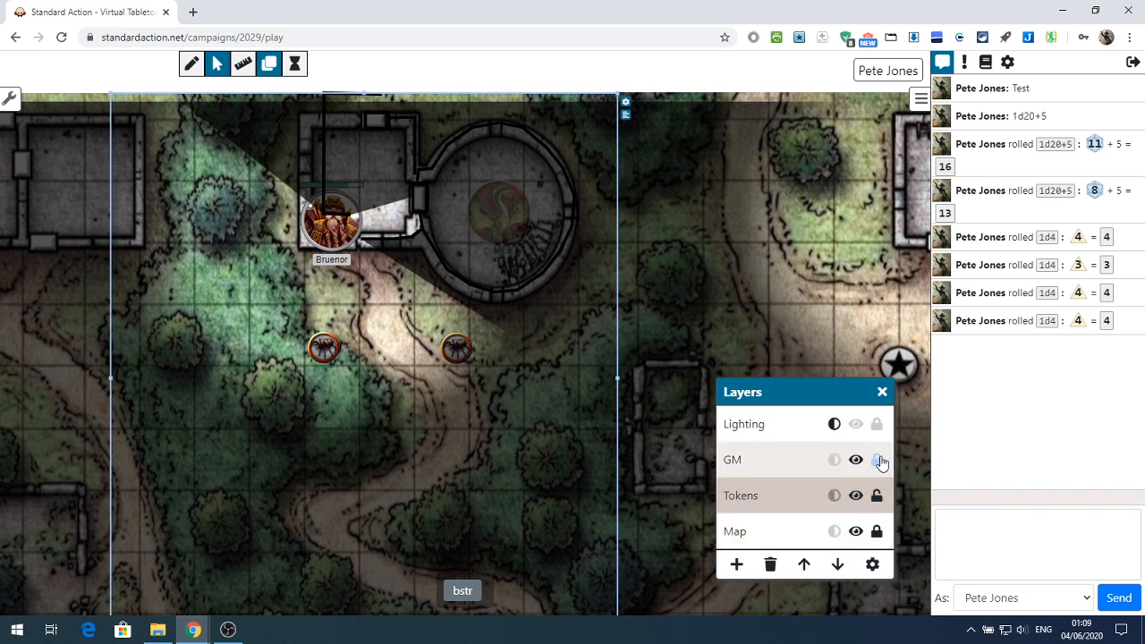
left_click(878, 426)
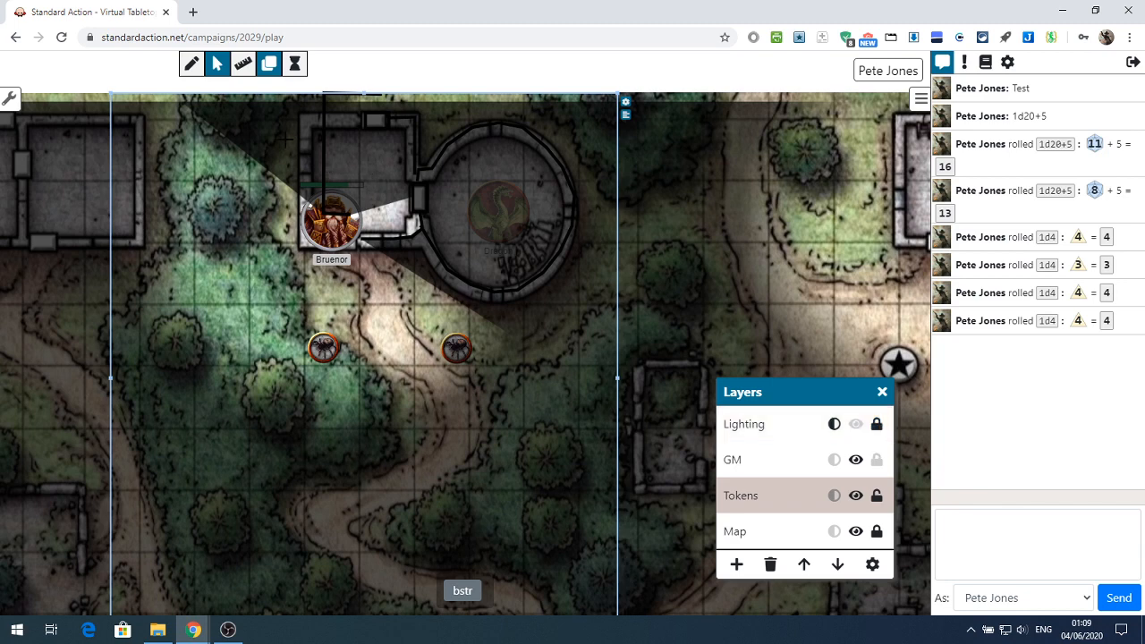
left_click(216, 65)
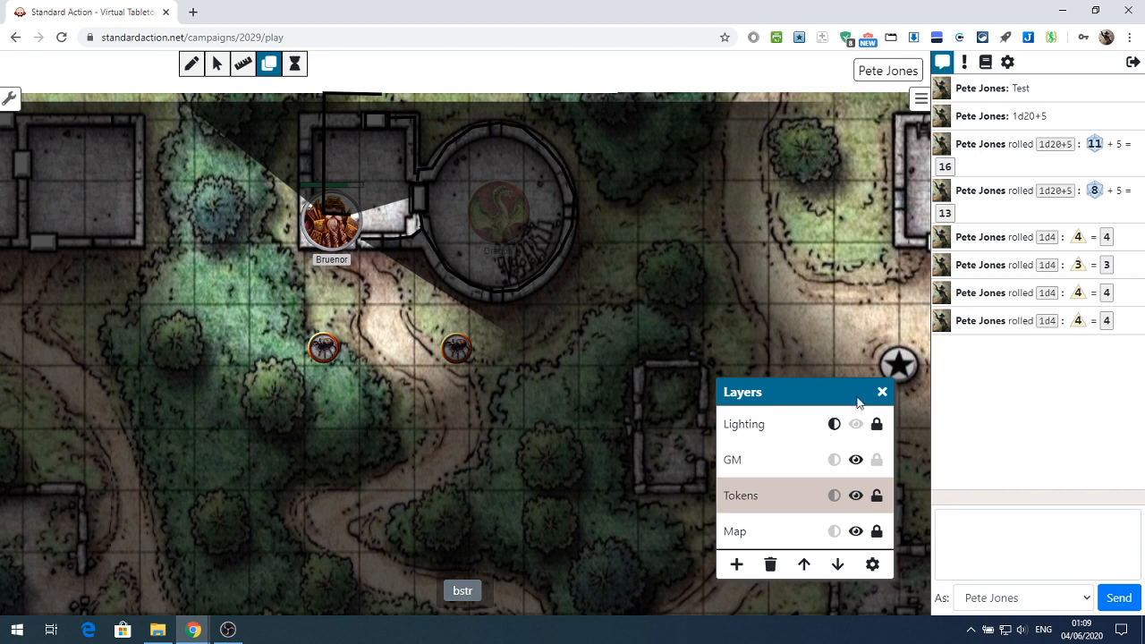
left_click(877, 424)
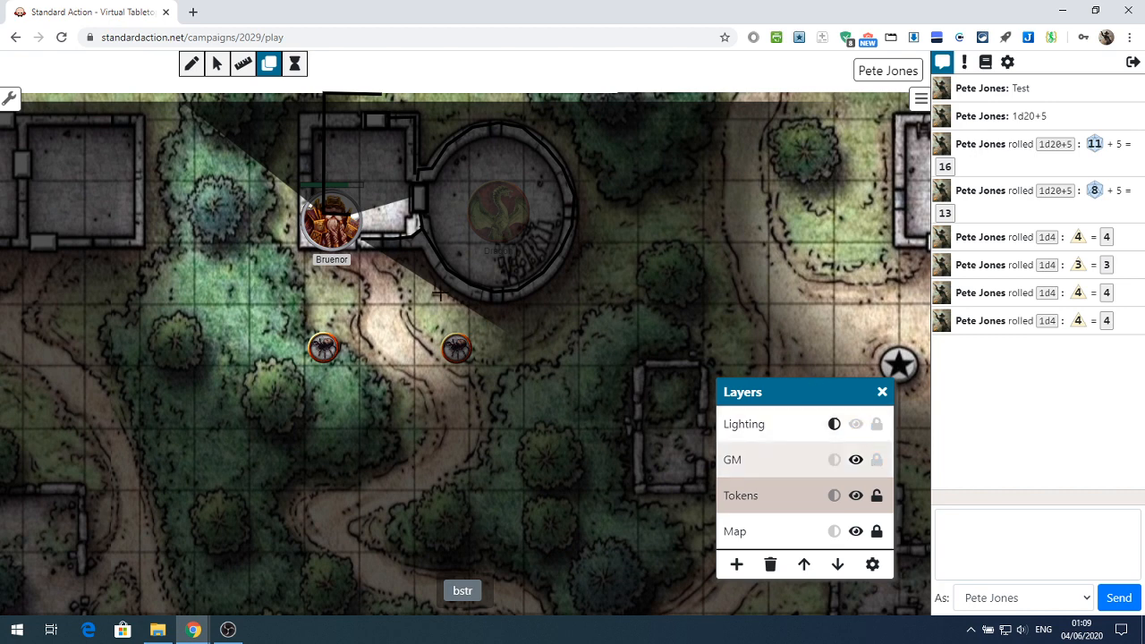
Move the black wall line in the square room back onto the room's left wall, then lock the Lighting layer
left_click(217, 63)
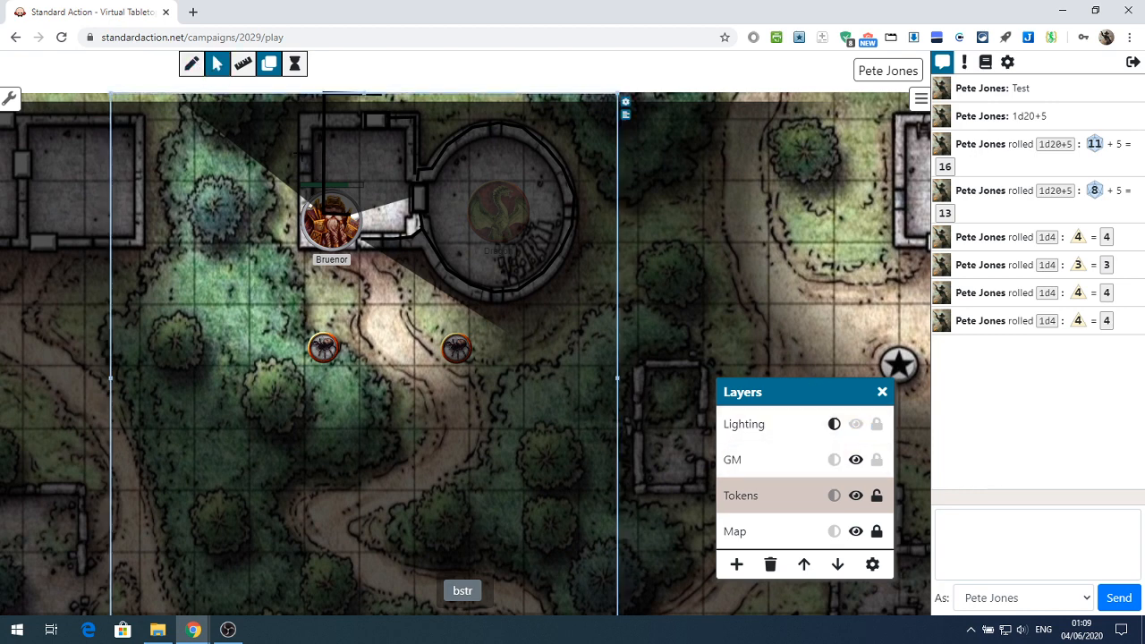
left_click(659, 125)
left_click_drag(326, 170, 302, 192)
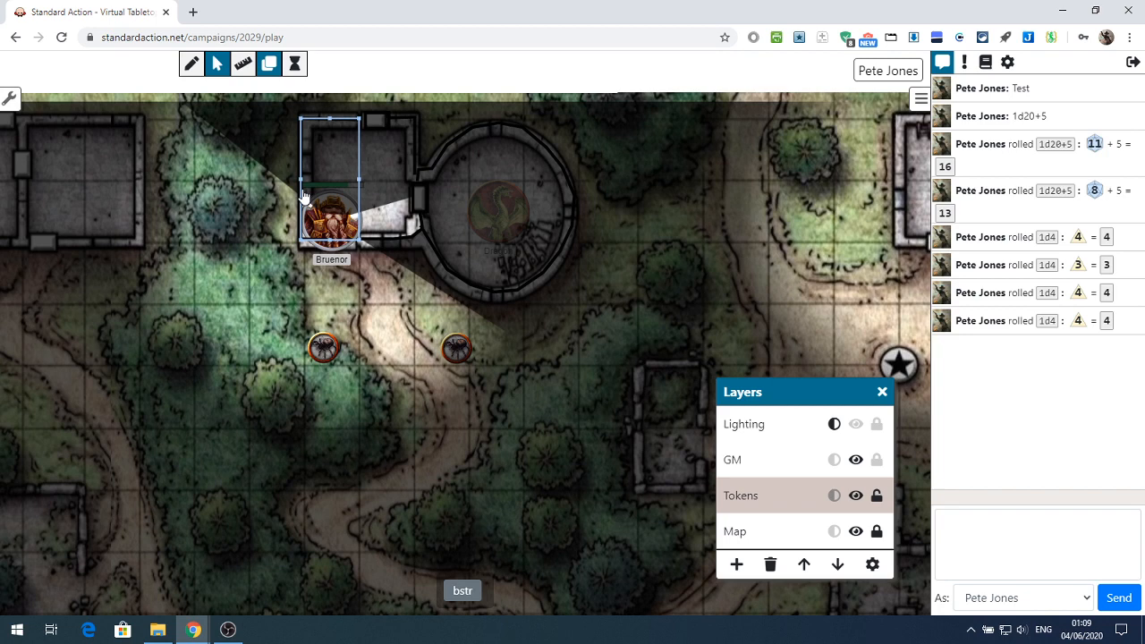
left_click(434, 293)
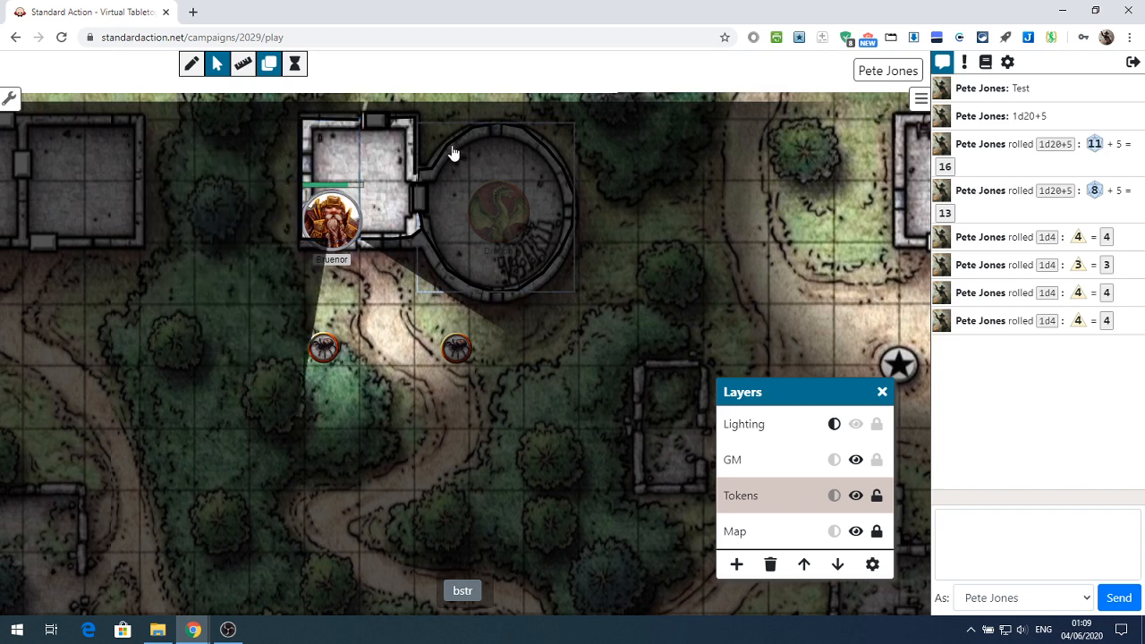
left_click(877, 424)
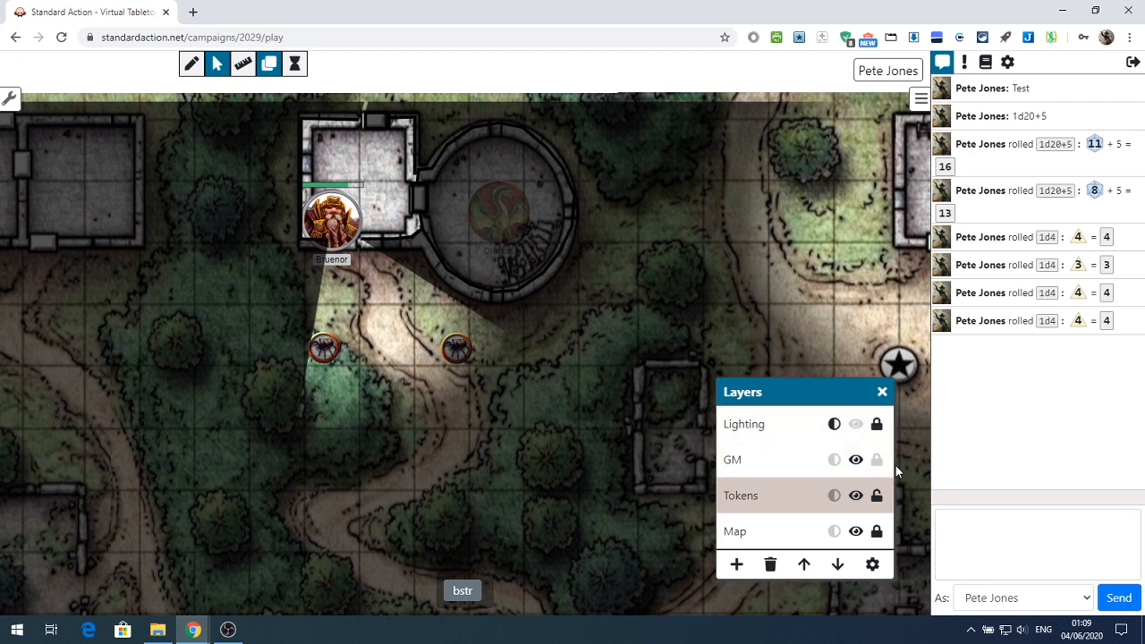
Draw a polygon with a black outline and yellow fill in the forest to the left of the two small round tokens
left_click(190, 64)
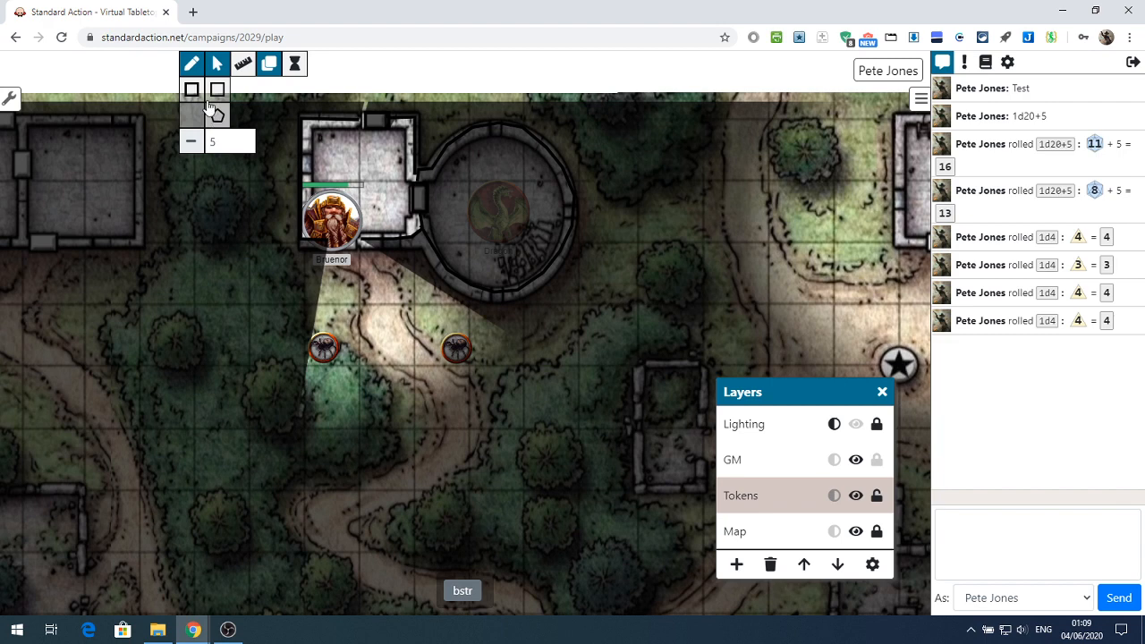
left_click(193, 92)
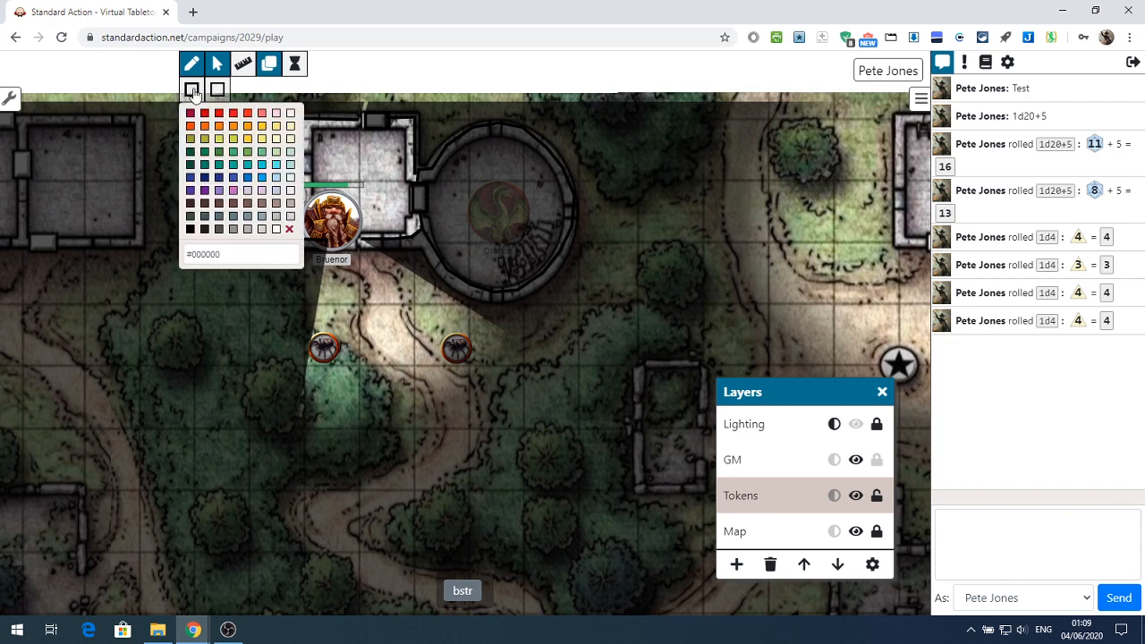
left_click(192, 92)
left_click(192, 117)
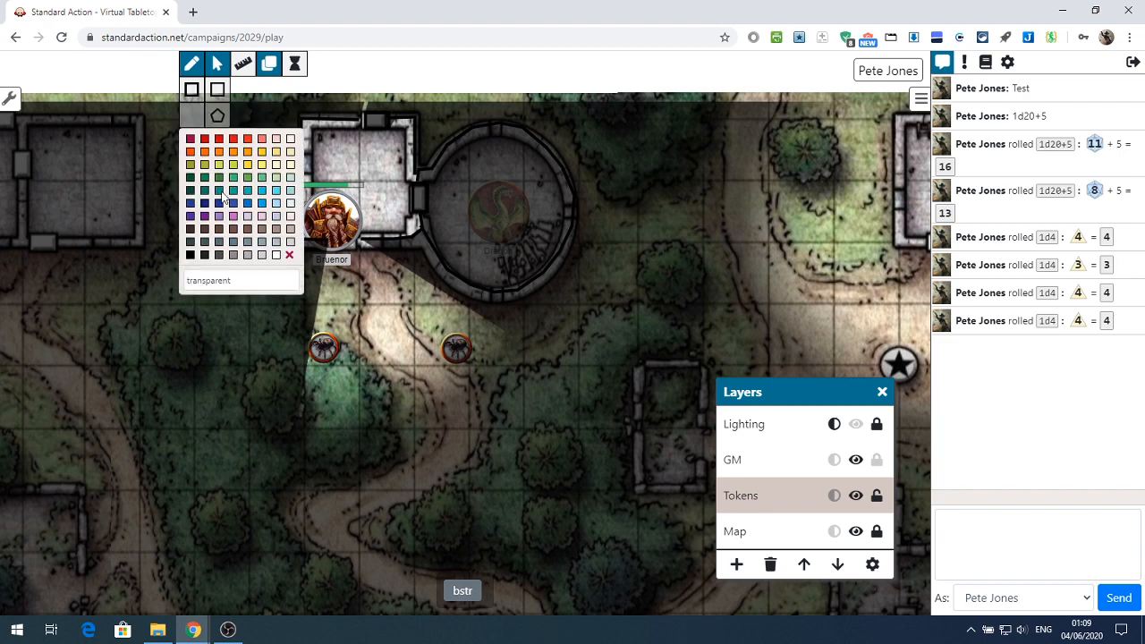
left_click(248, 165)
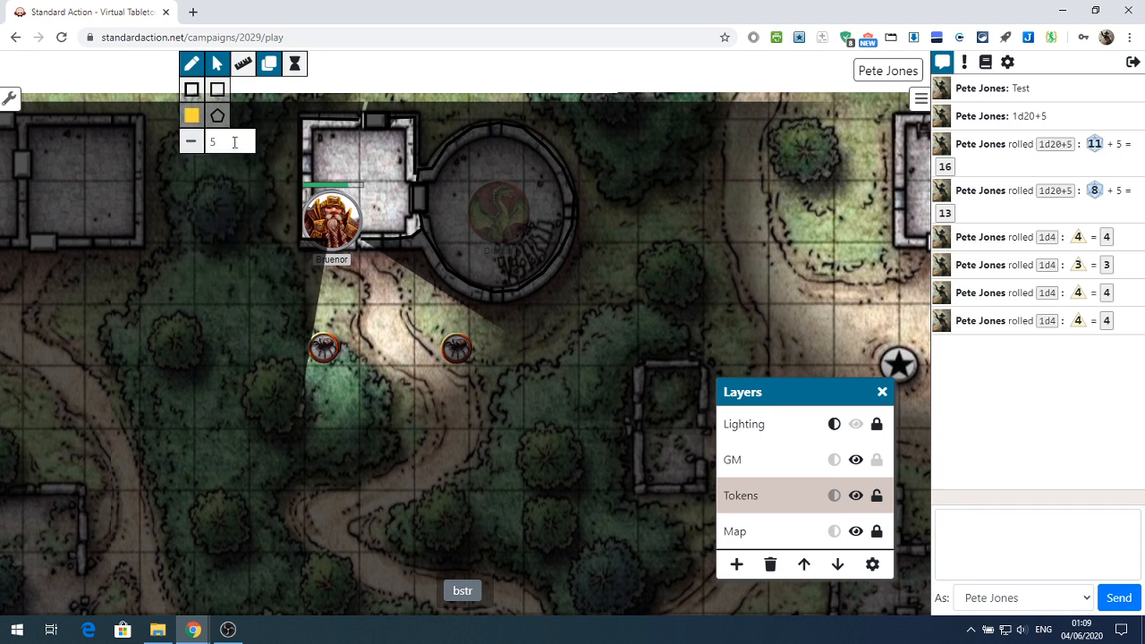
left_click(219, 117)
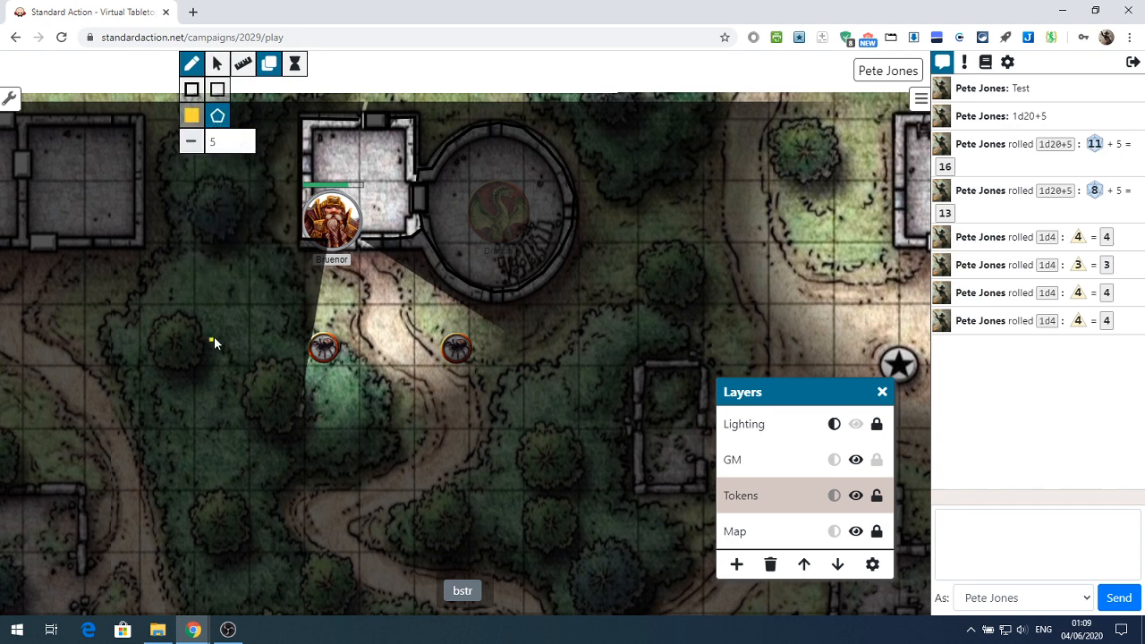
left_click(268, 310)
left_click(280, 336)
left_click(269, 363)
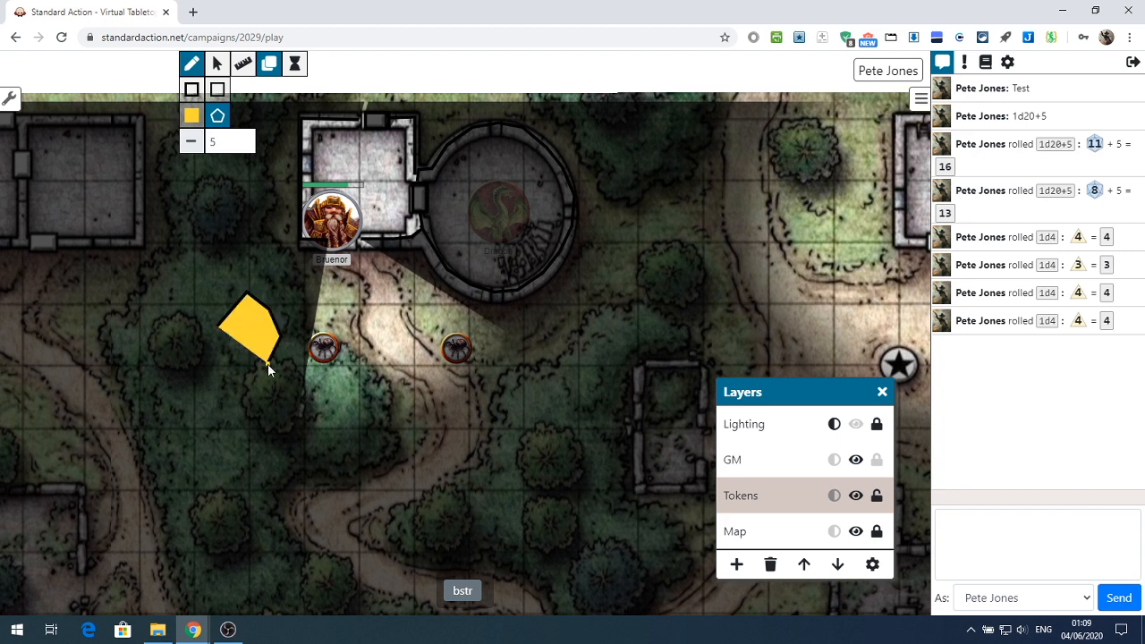
double_click(214, 334)
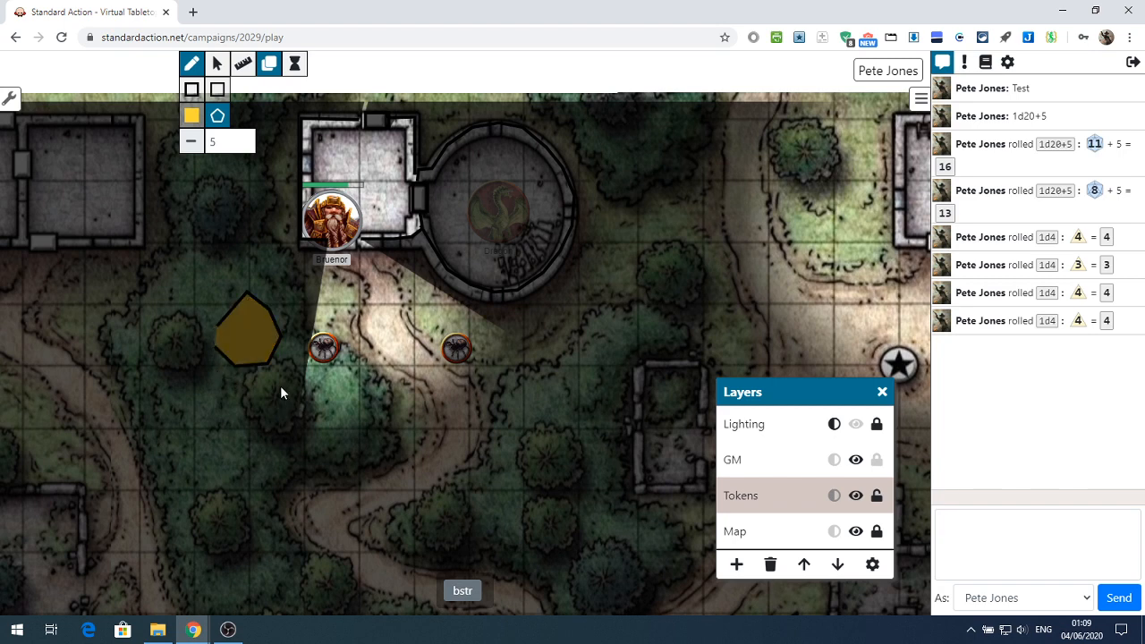
Draw a second, smaller yellow polygon just above and to the left of the first one
left_click(222, 283)
left_click(194, 276)
double_click(193, 258)
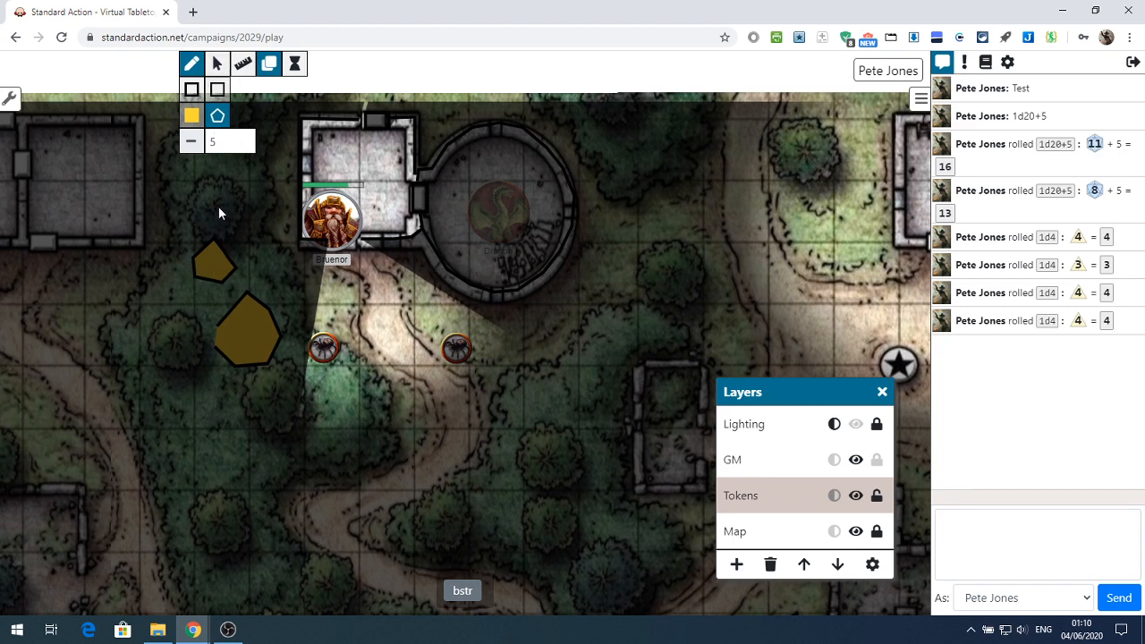
Set the fill to transparent, start a polygon on the path below Bruenor and leave it for the selection tool
left_click(192, 118)
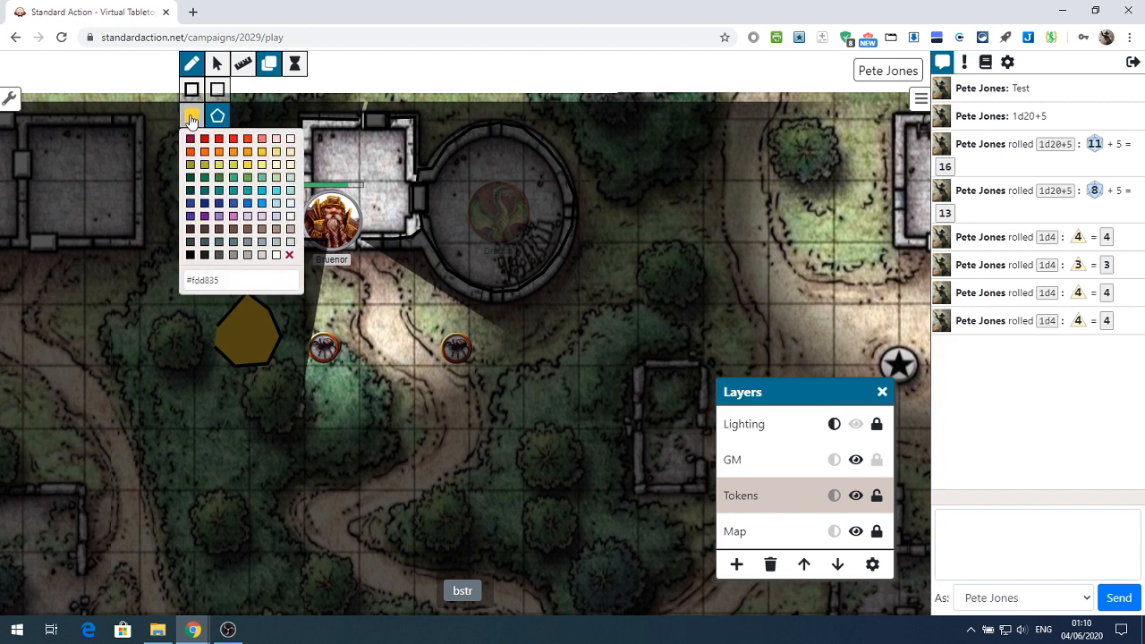
left_click(289, 257)
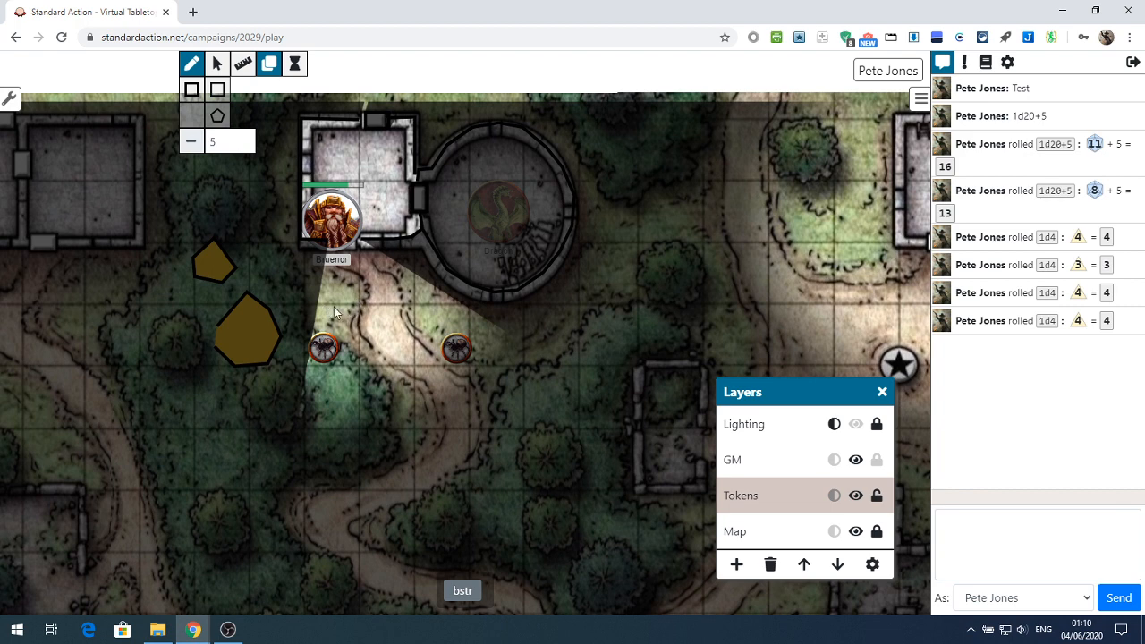
left_click(192, 92)
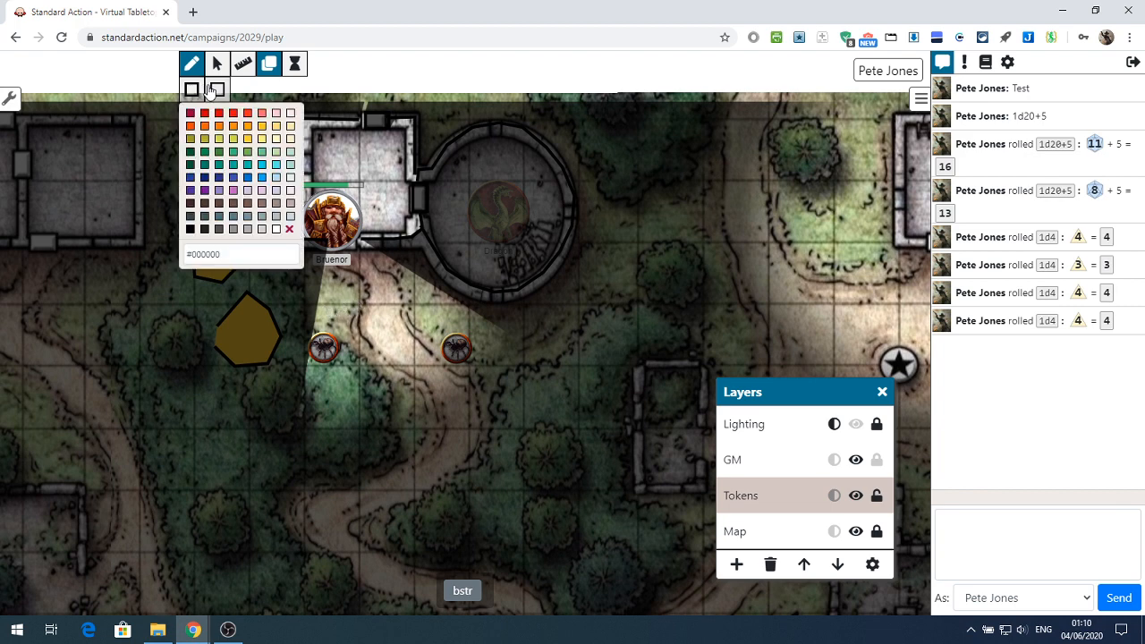
left_click(215, 93)
left_click(217, 115)
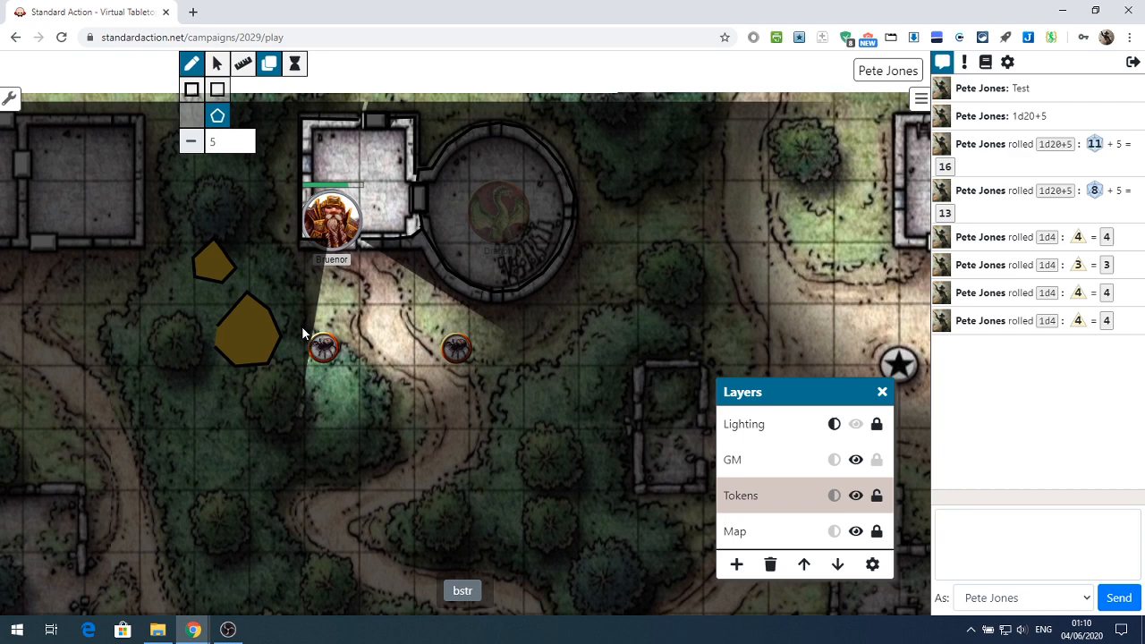
left_click(350, 289)
left_click(391, 305)
left_click(220, 69)
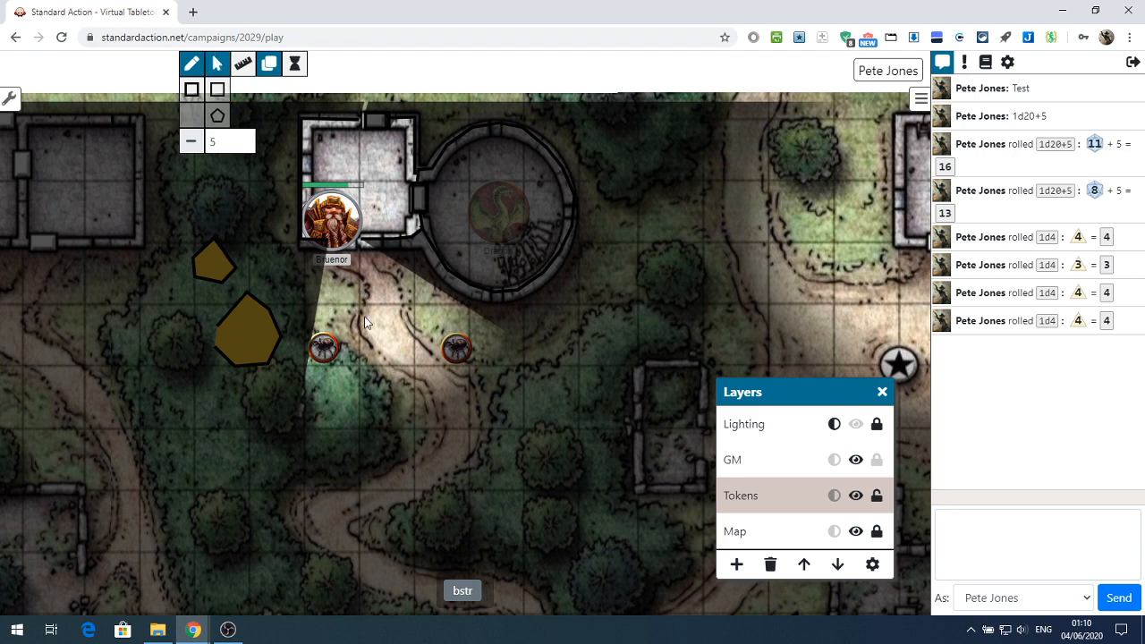
Delete the large and the small yellow polygon from the forest
left_click(244, 313)
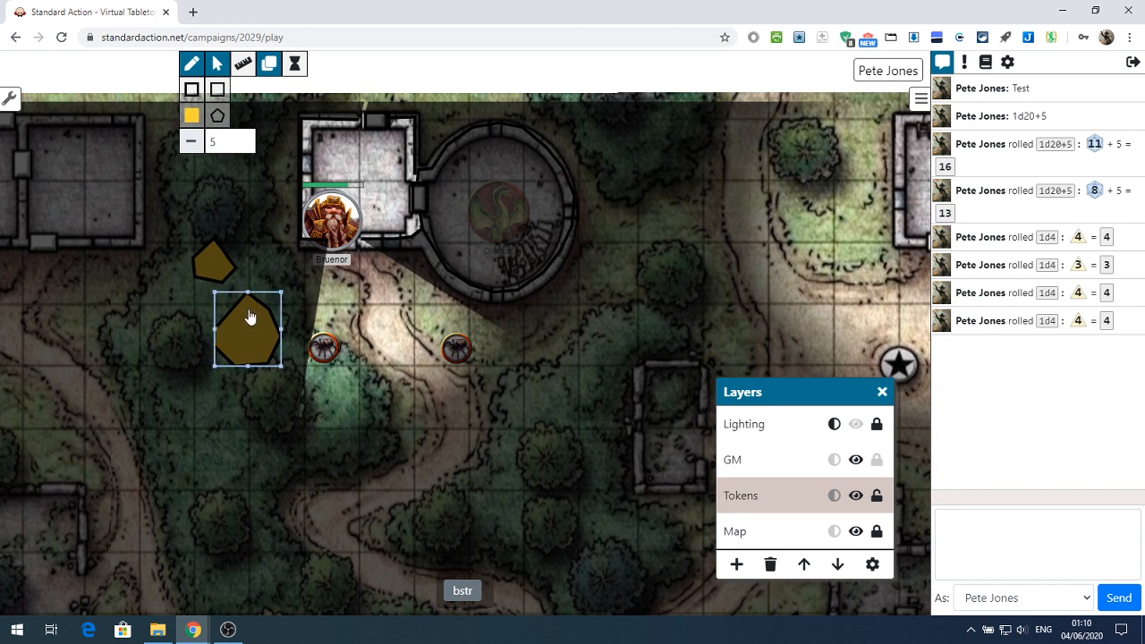
key("Delete")
left_click(219, 264)
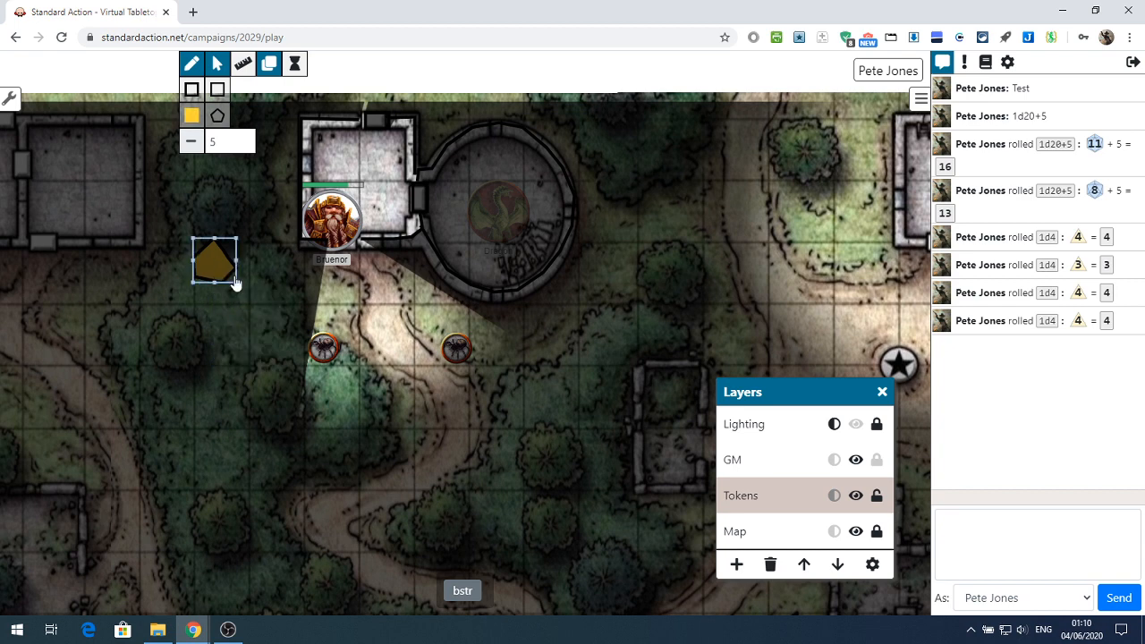
key("Delete")
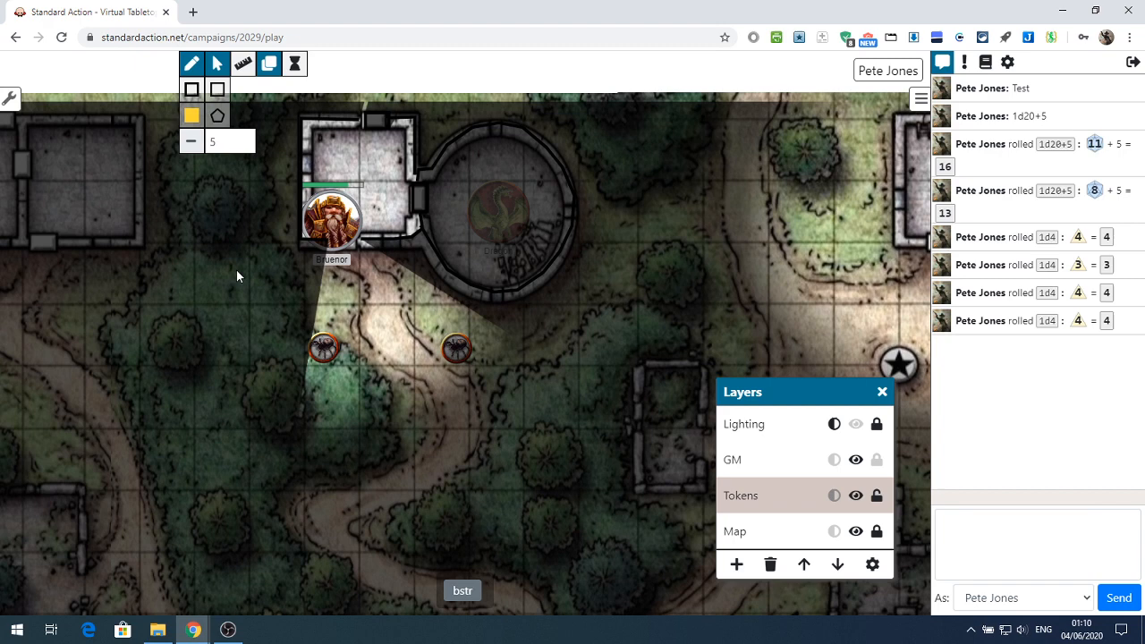
Draw a yellow chevron-shaped polygon on the Lighting layer, across the path below Bruenor
left_click(745, 432)
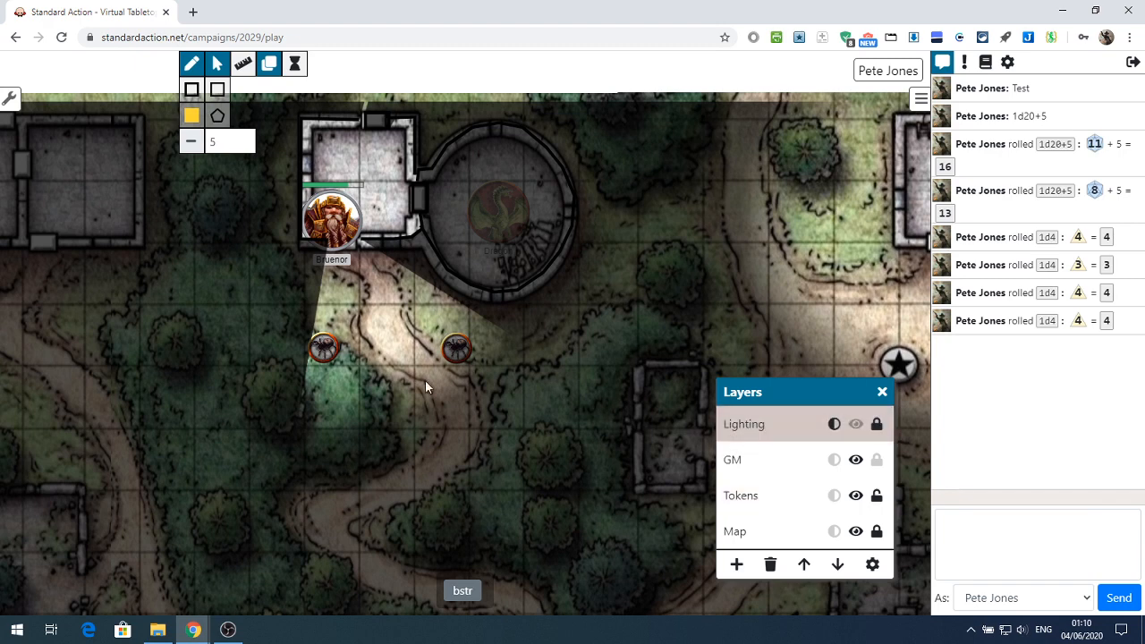
left_click(221, 118)
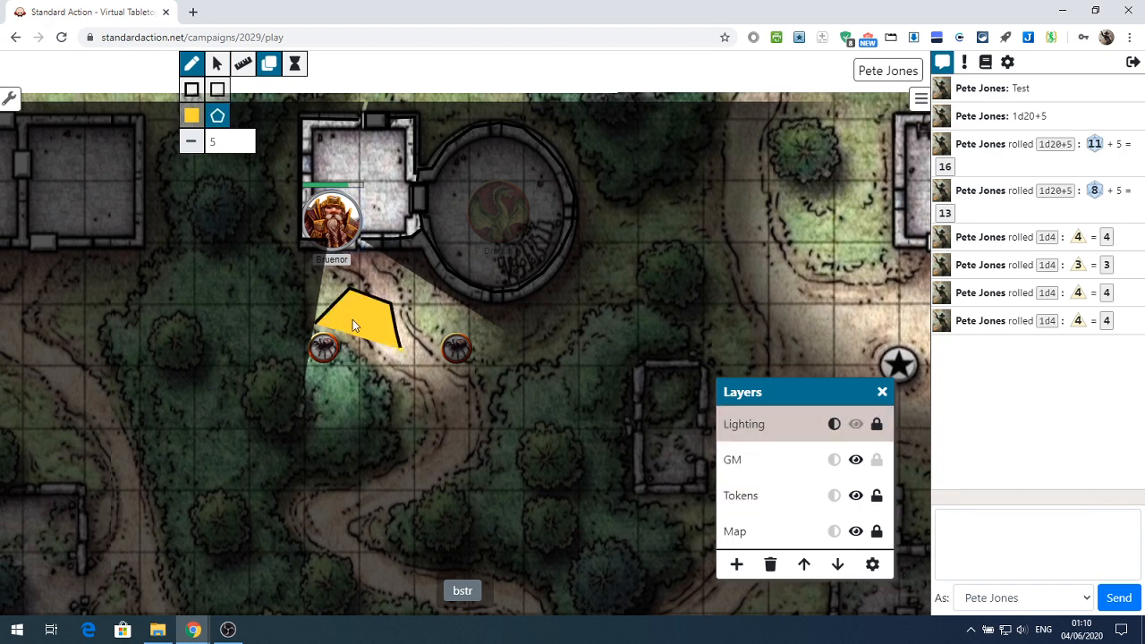
left_click(355, 320)
left_click(317, 322)
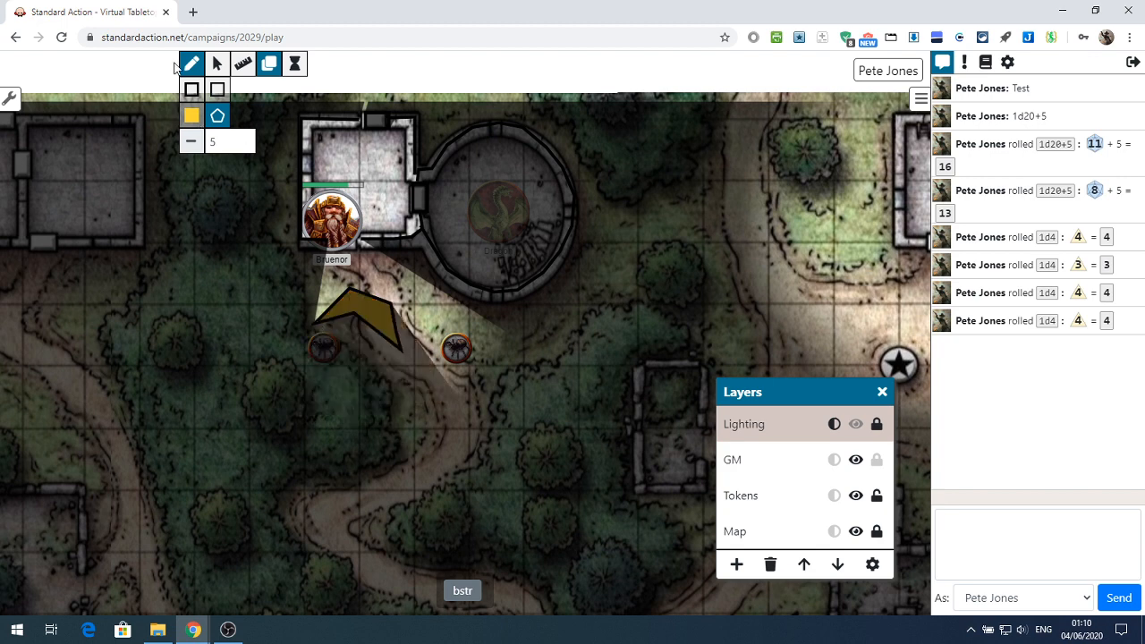
Try to select the chevron-shaped polygon with the Lighting layer active and again with the Tokens layer active
left_click(217, 64)
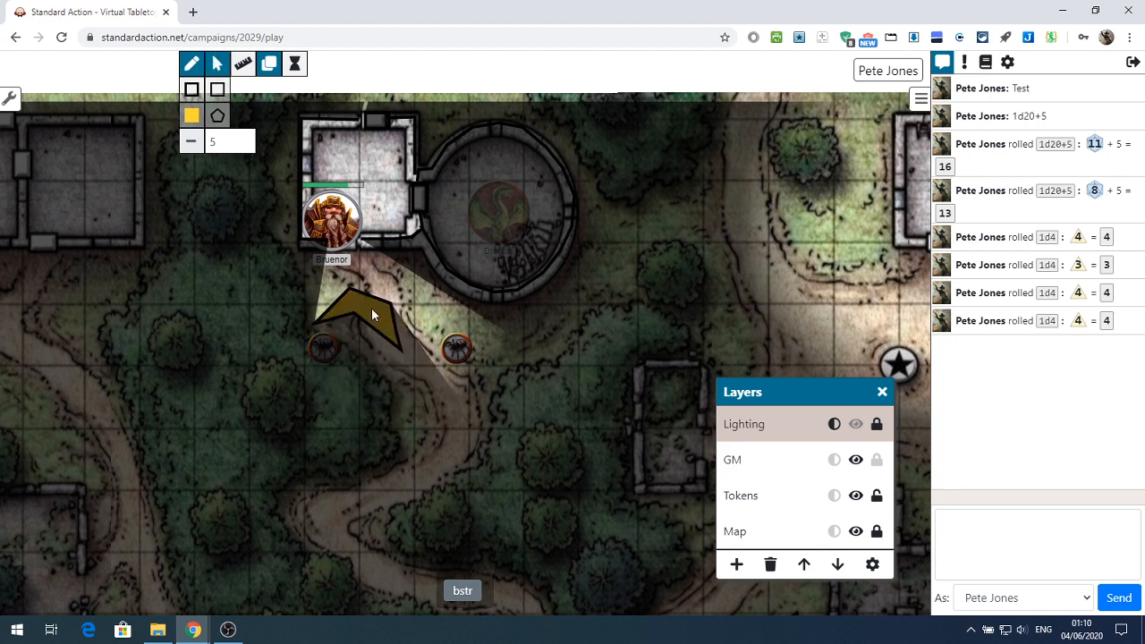
left_click(192, 65)
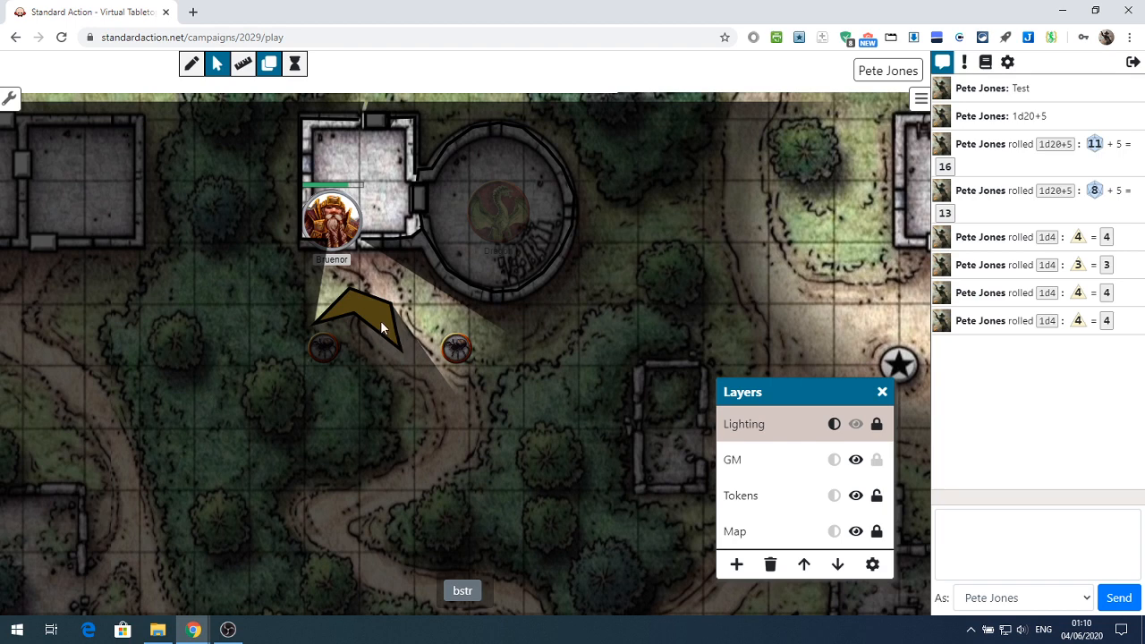
left_click(192, 64)
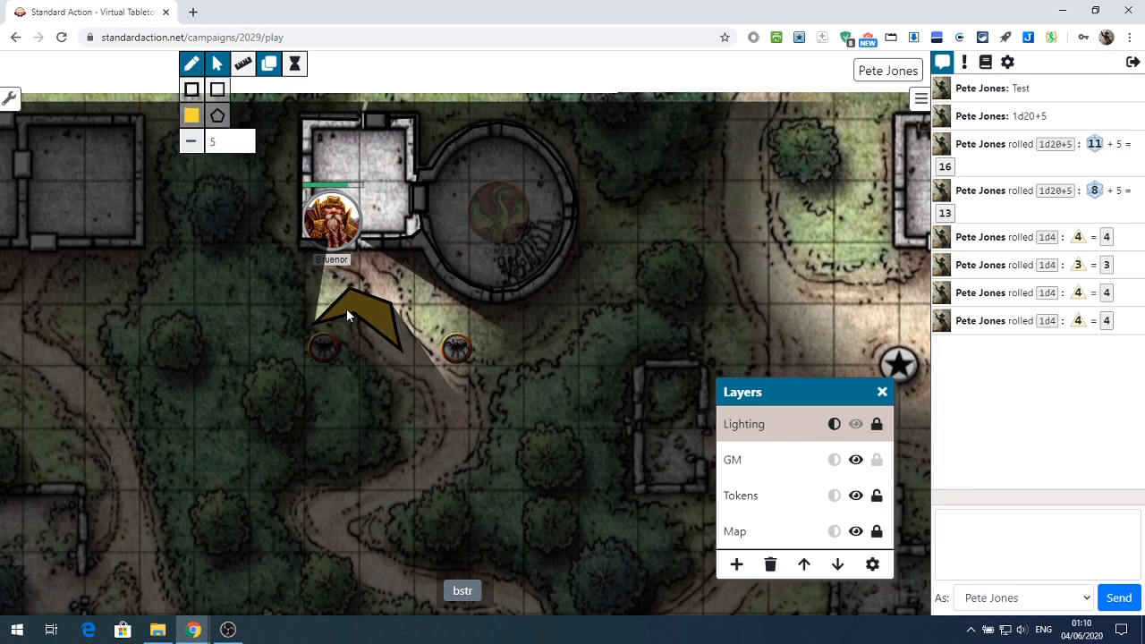
left_click(216, 64)
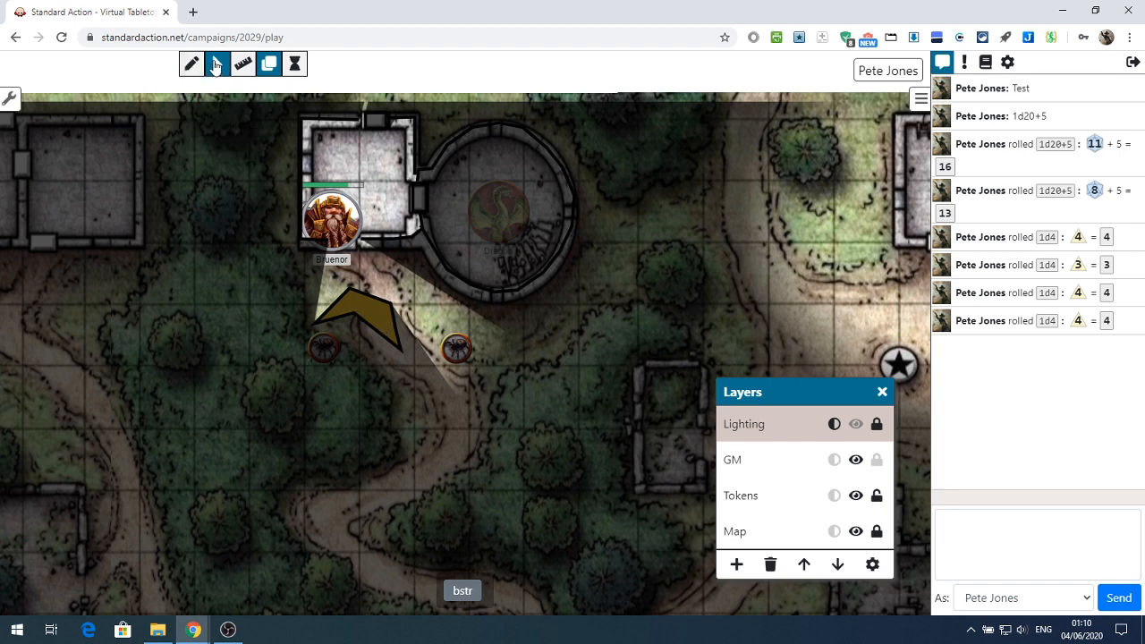
left_click(735, 497)
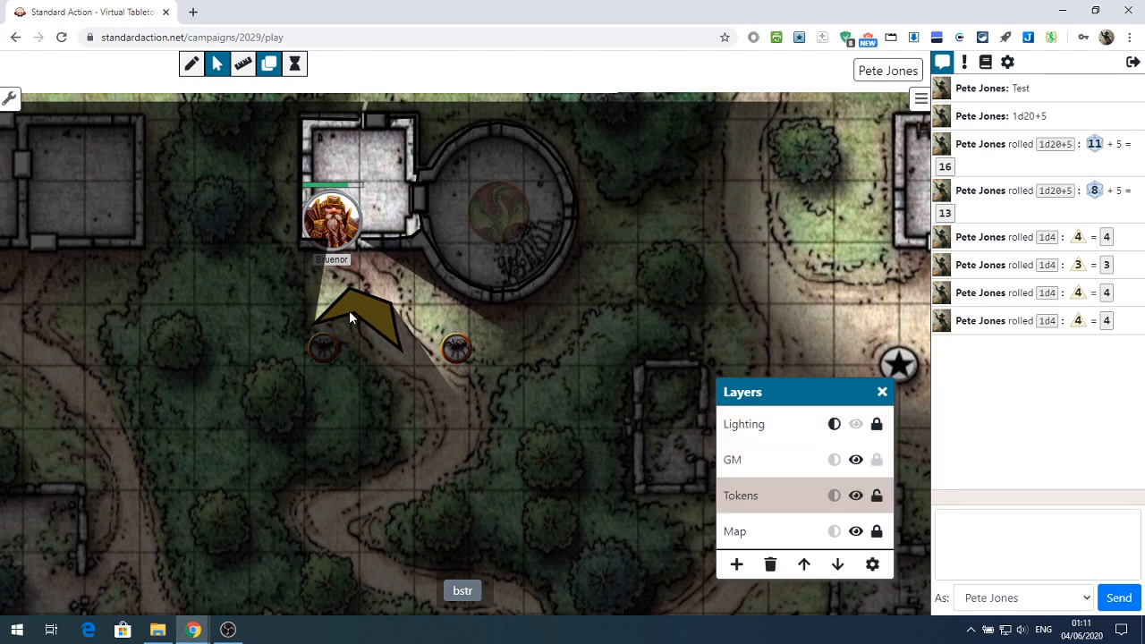
Unlock the Lighting layer to delete the chevron-shaped polygon, and return the layer's lock to its dimmed state
left_click(758, 430)
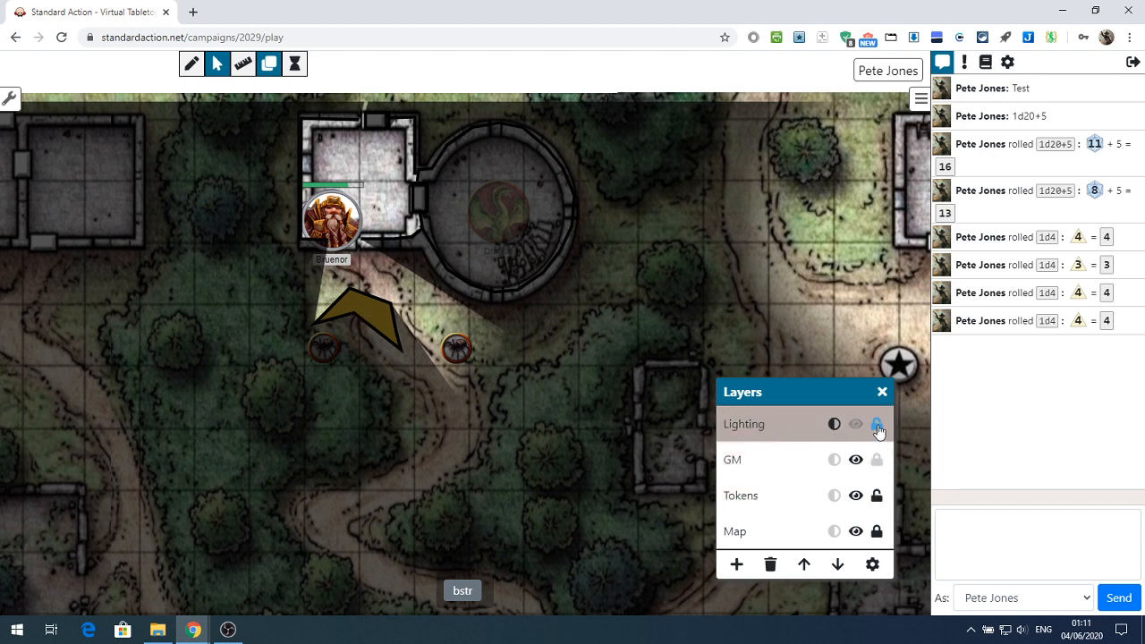
left_click(381, 314)
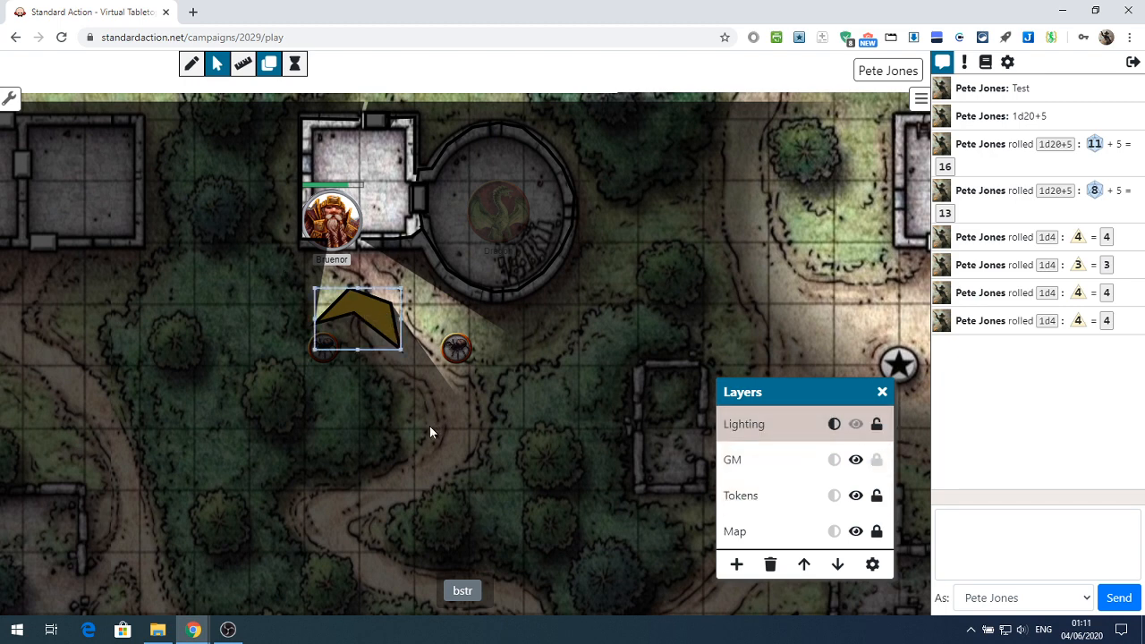
right_click(376, 309)
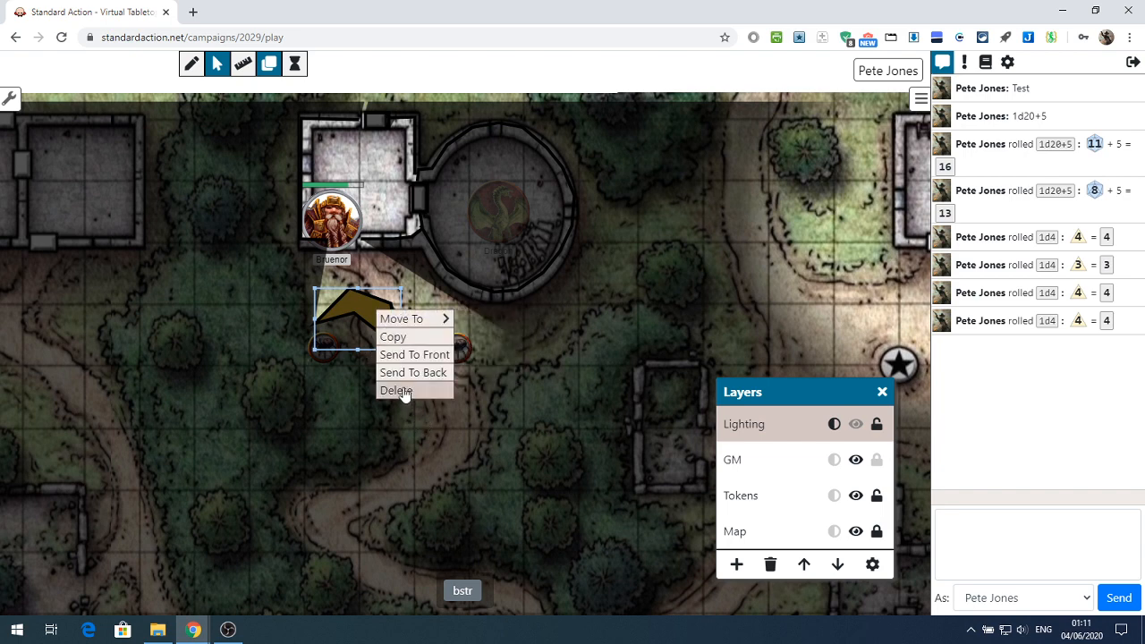
left_click(407, 388)
left_click(877, 424)
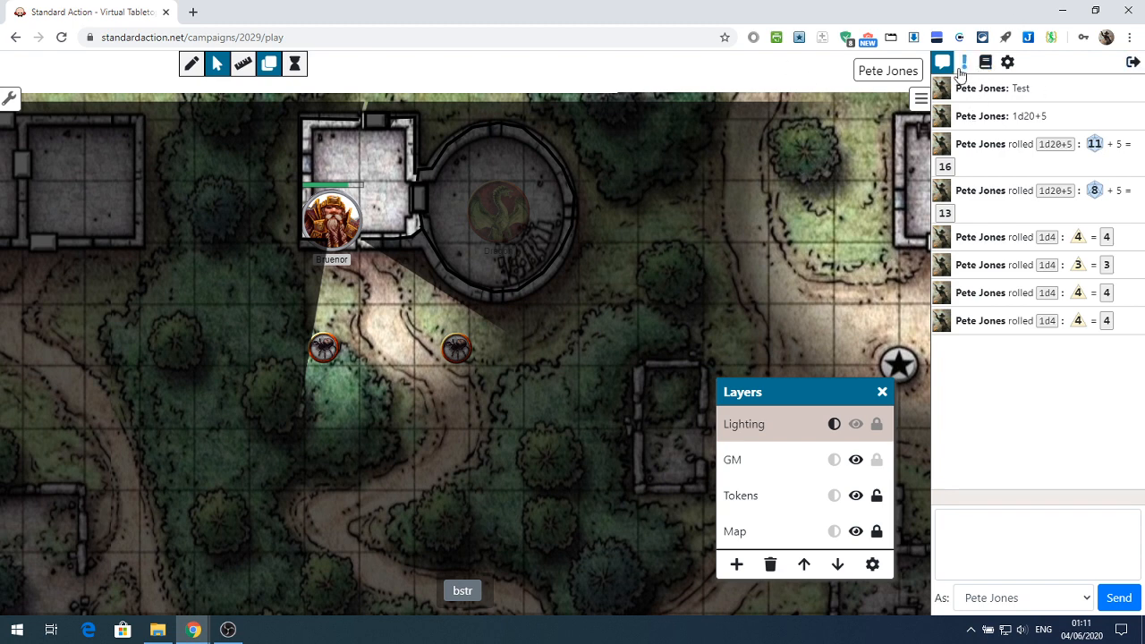
Open Bruenor's character settings and focus the Controlled By player list
left_click(993, 70)
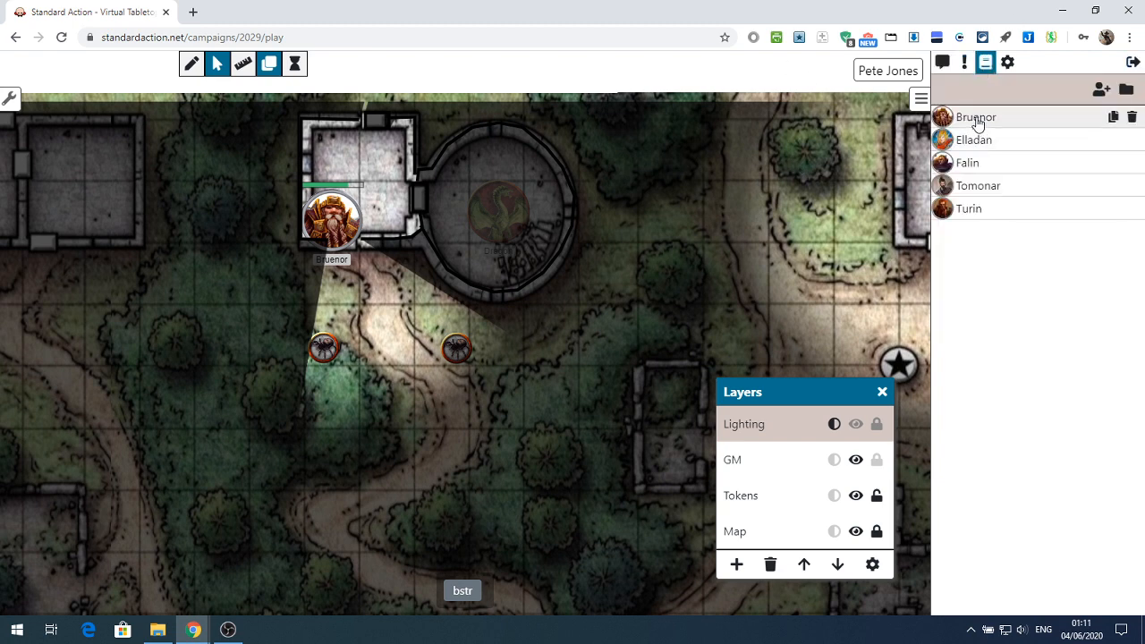
left_click(976, 119)
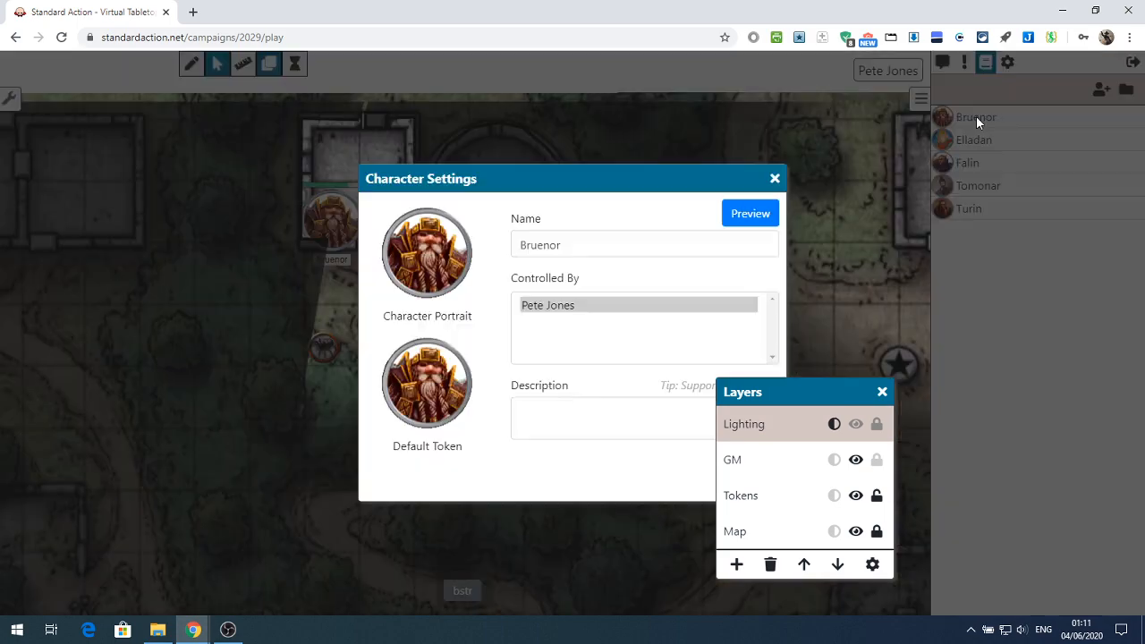
left_click(543, 343)
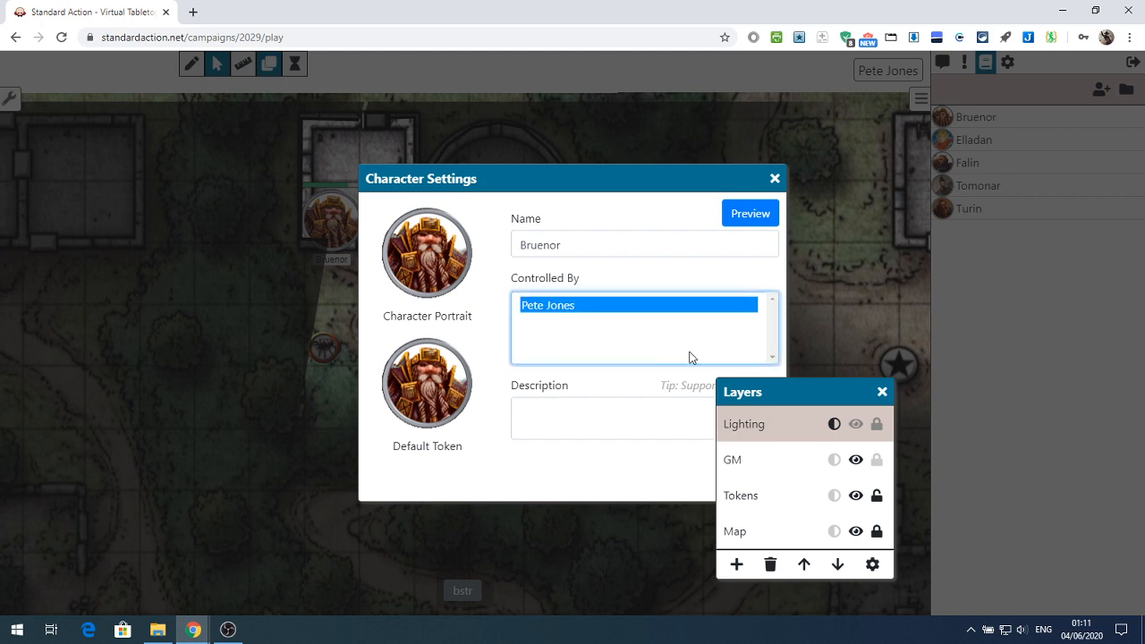
Close the Layers window and Bruenor's character settings
left_click(882, 392)
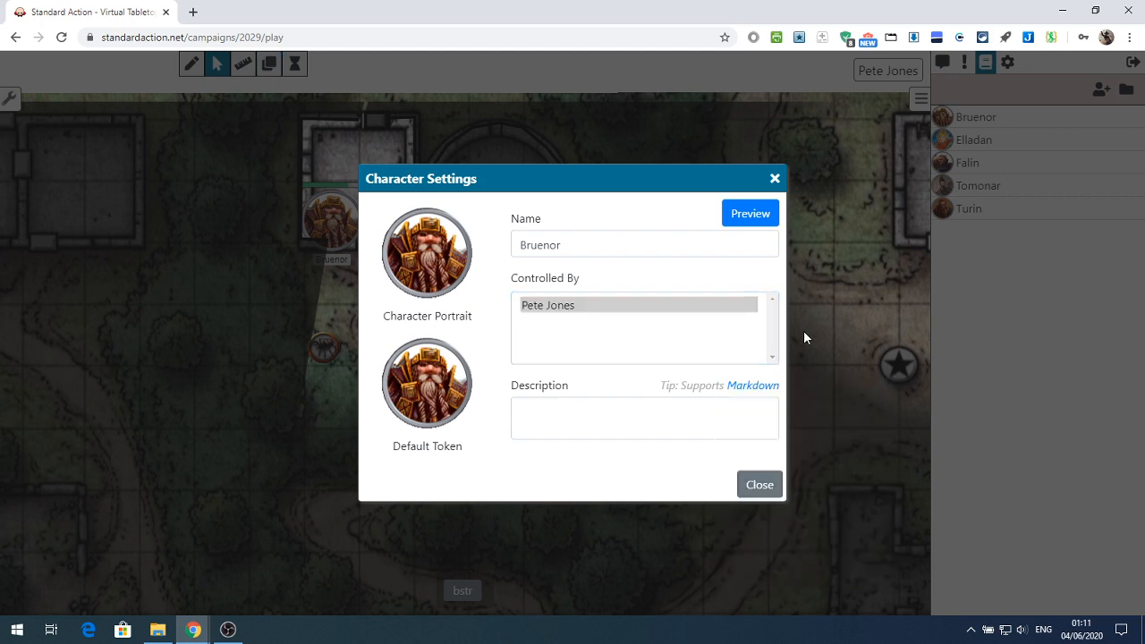
left_click(775, 178)
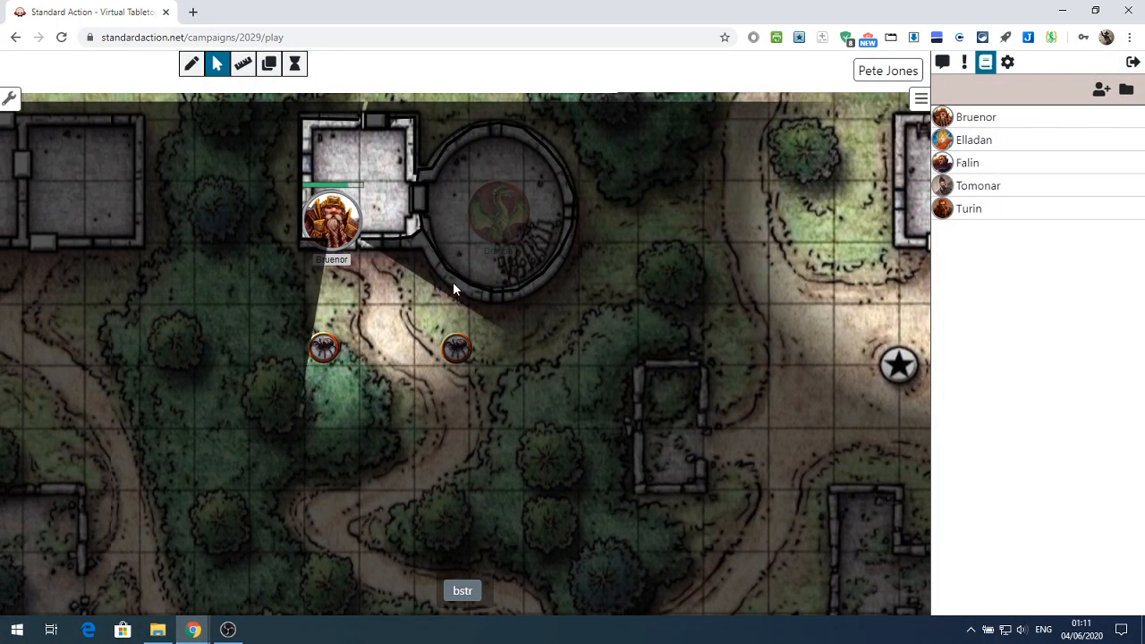
Run the bstr macro with the chat log shown, and expand bstr in the macro list to view its command
left_click(942, 61)
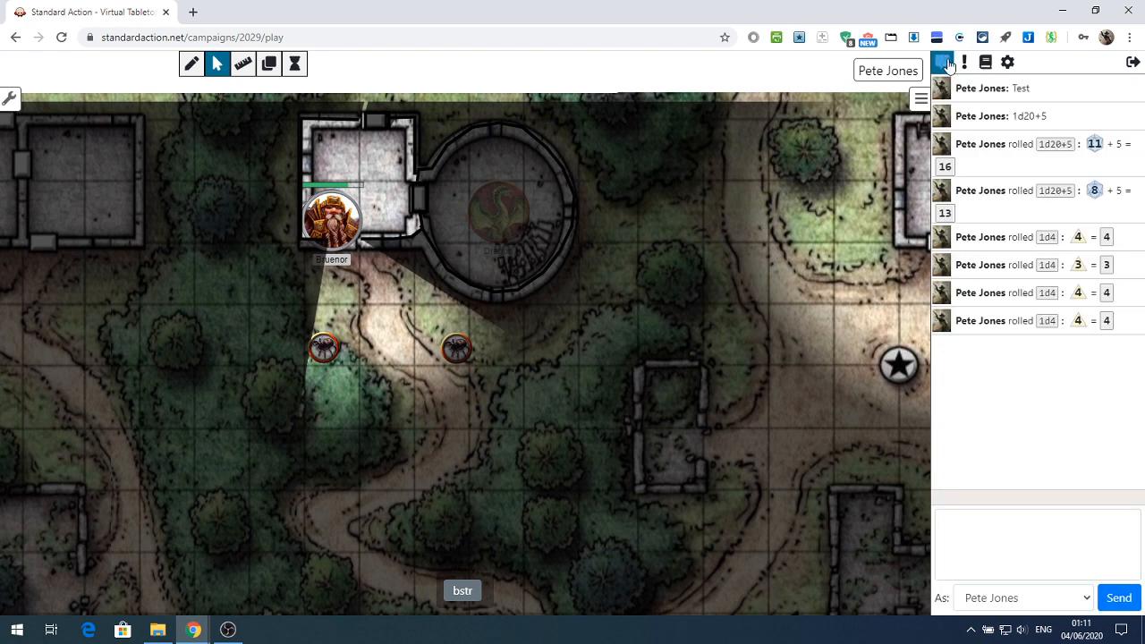
left_click(463, 592)
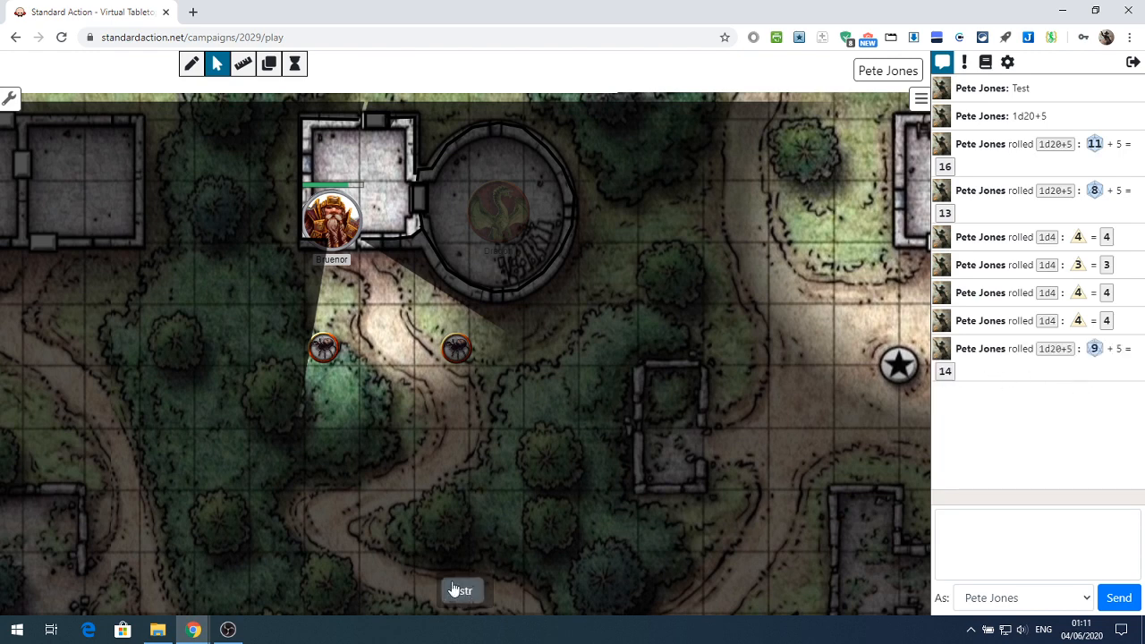
left_click(965, 62)
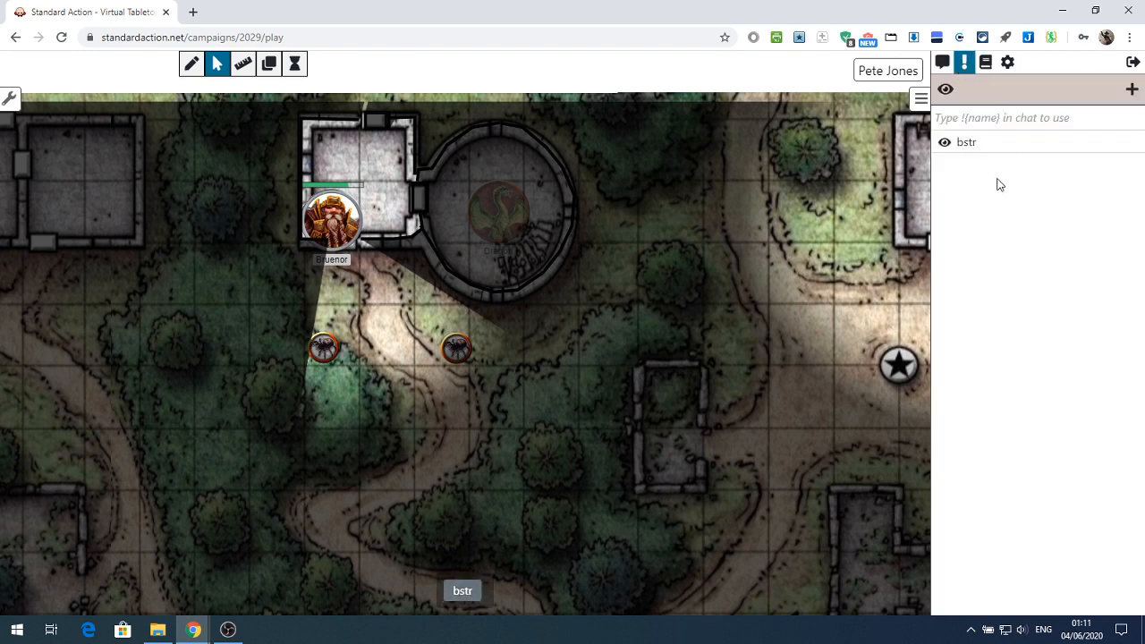
left_click(991, 145)
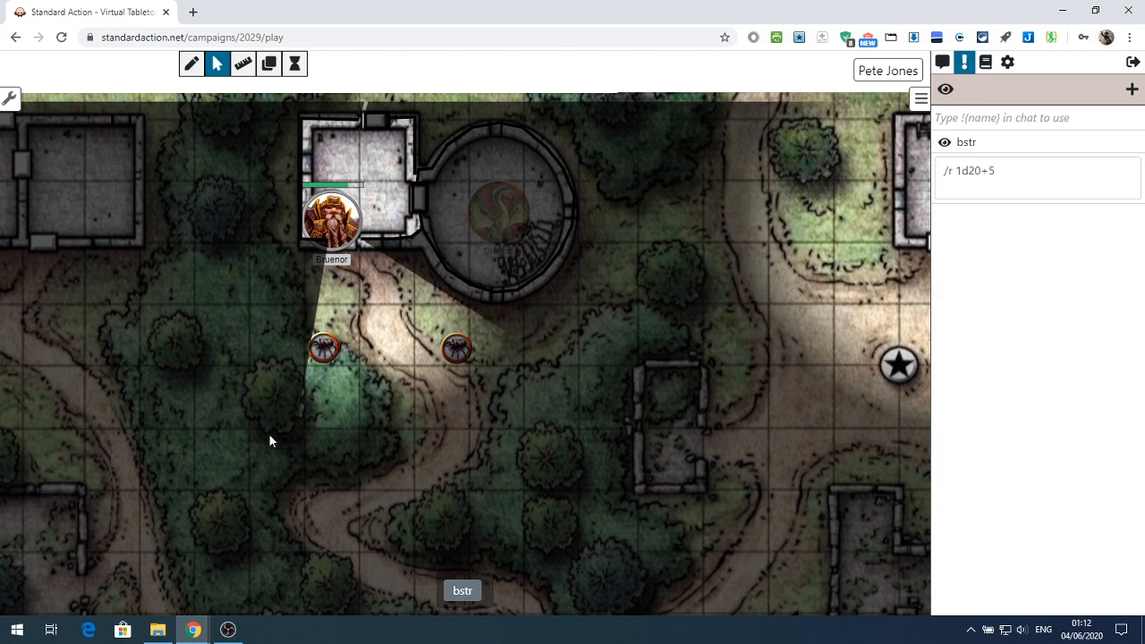
Select Bruenor's token in the small building beside the round tower
scroll(220, 369, "down", 5)
scroll(220, 369, "down", 2)
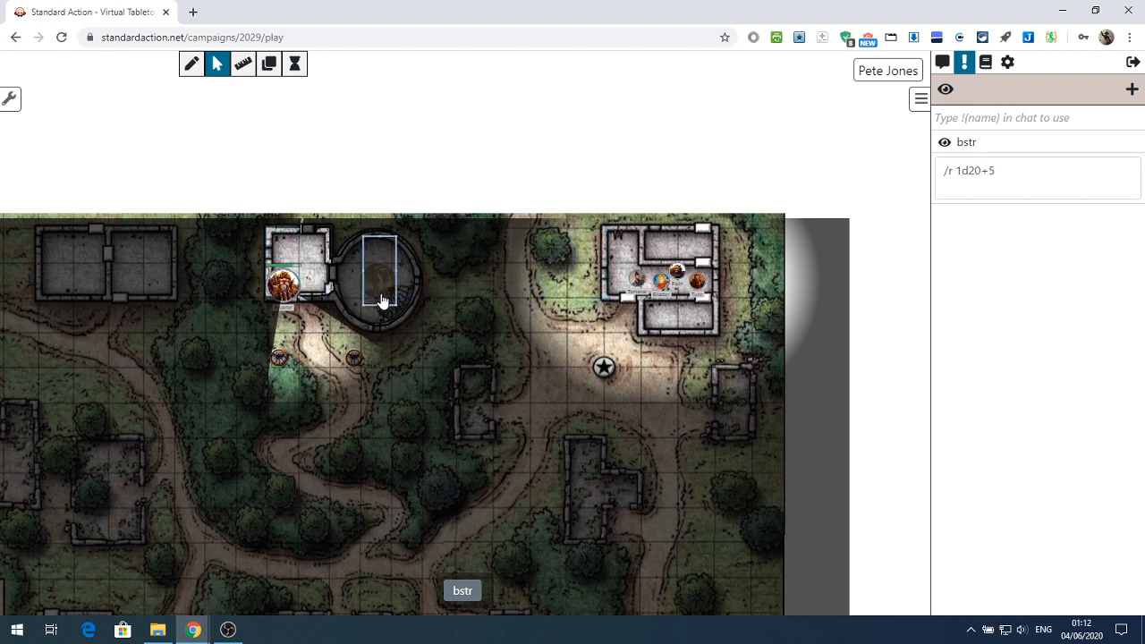
left_click(281, 285)
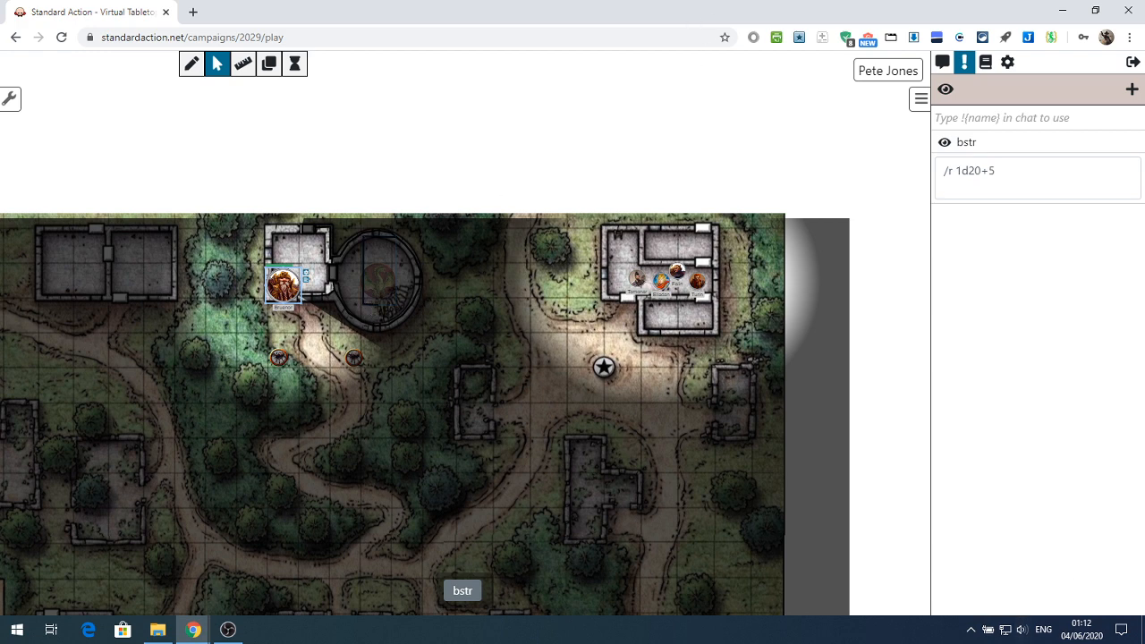
key("alt+Tab")
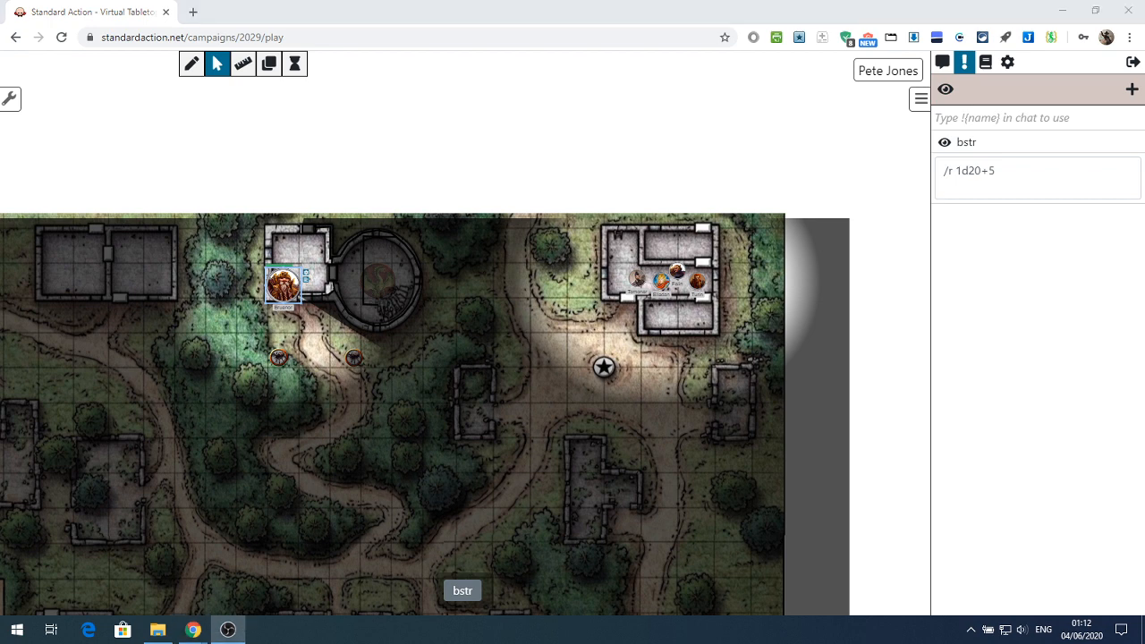